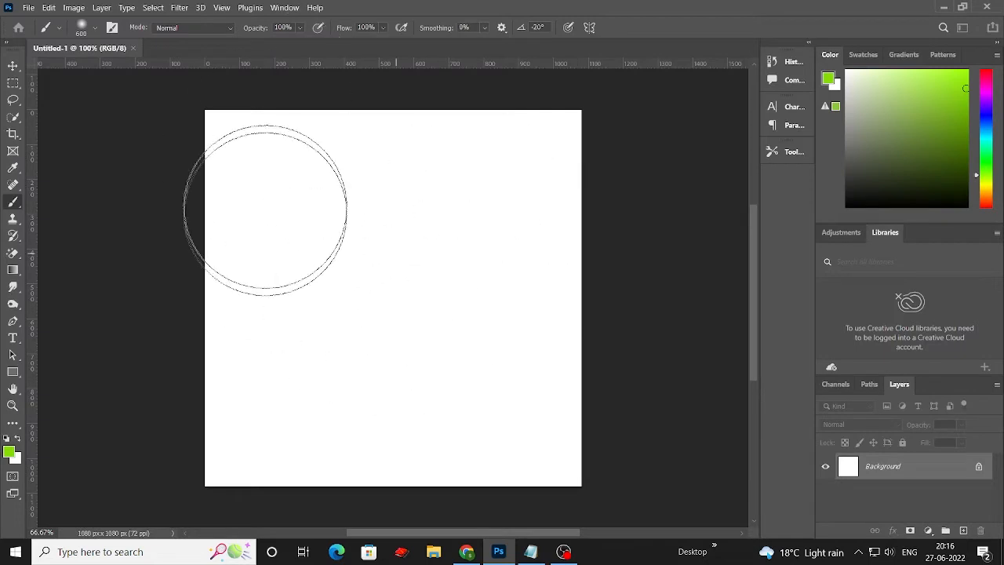
Step: Unlock the Background layer, then open running_shoes_PNG5816.png from the Downloads folder
click(13, 65)
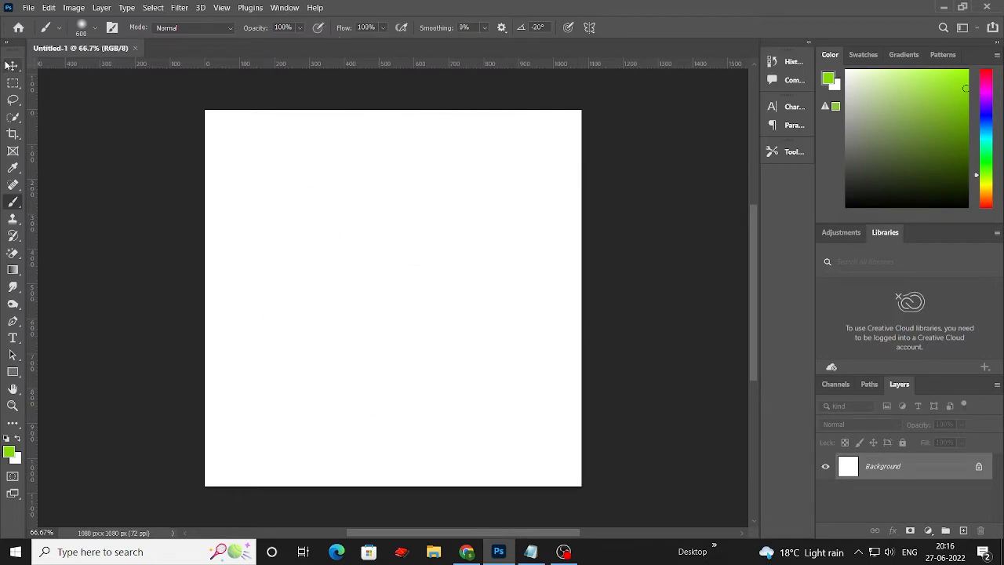
click(979, 466)
click(27, 7)
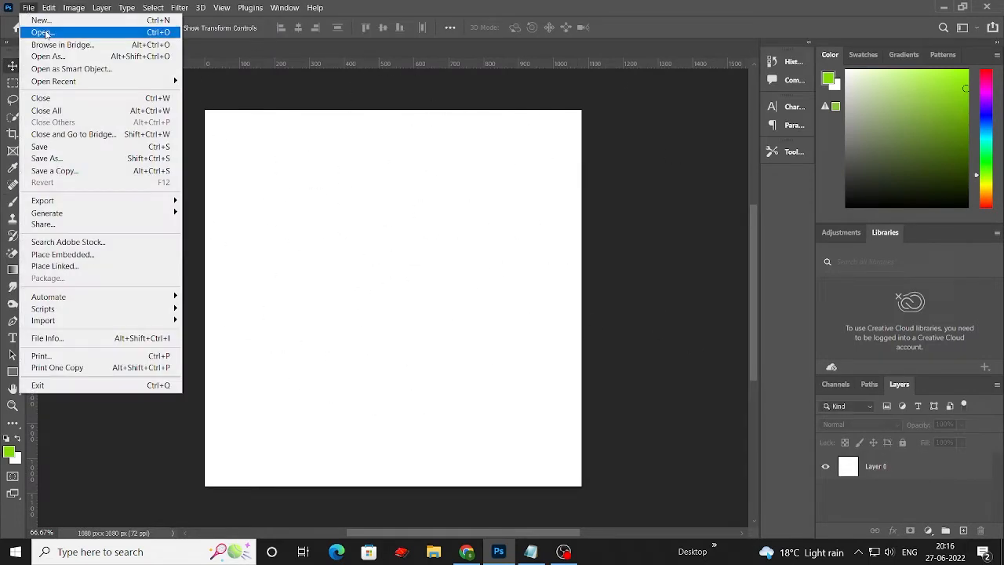
click(39, 29)
scroll(81, 216, down, 1)
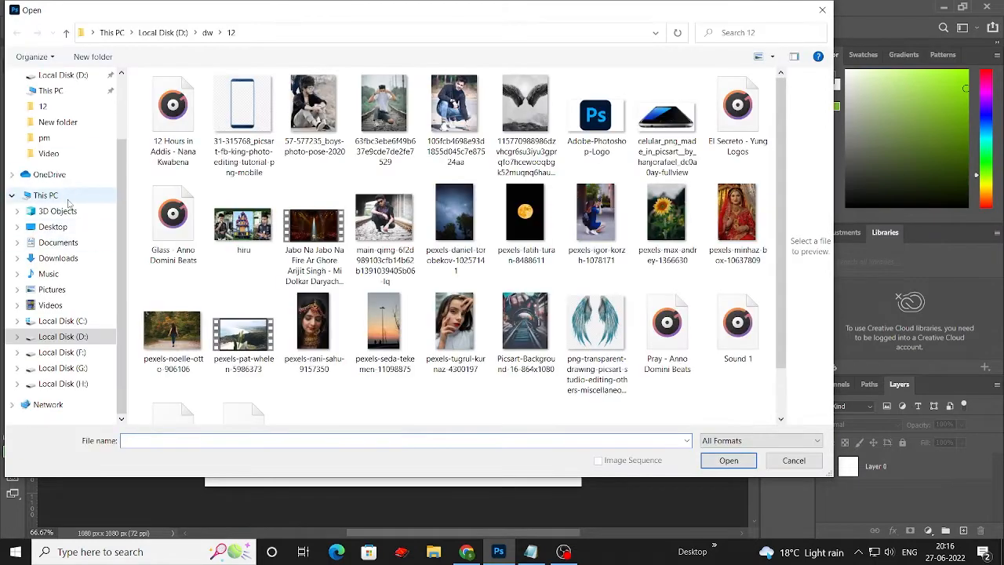
click(58, 258)
click(63, 336)
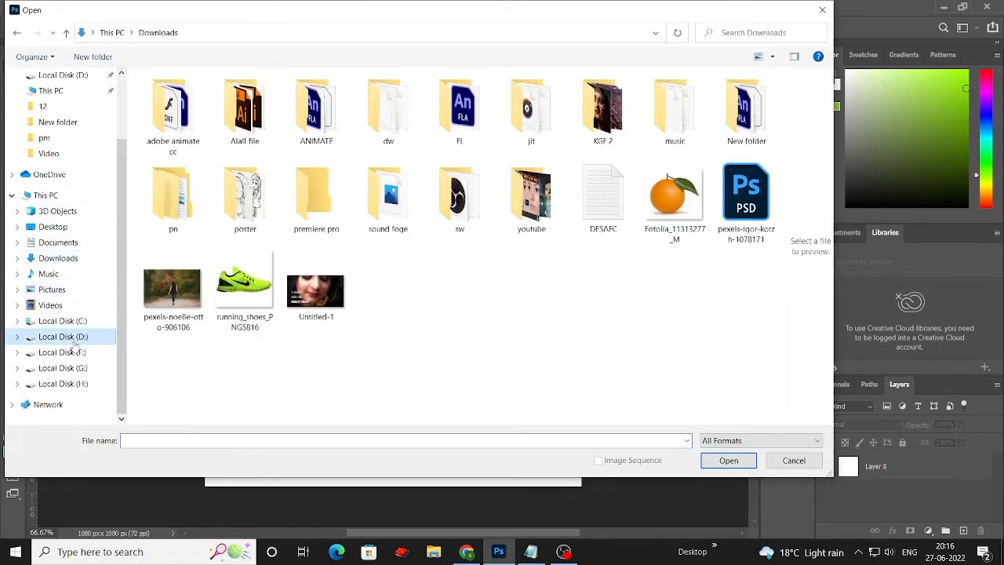
click(245, 290)
click(728, 461)
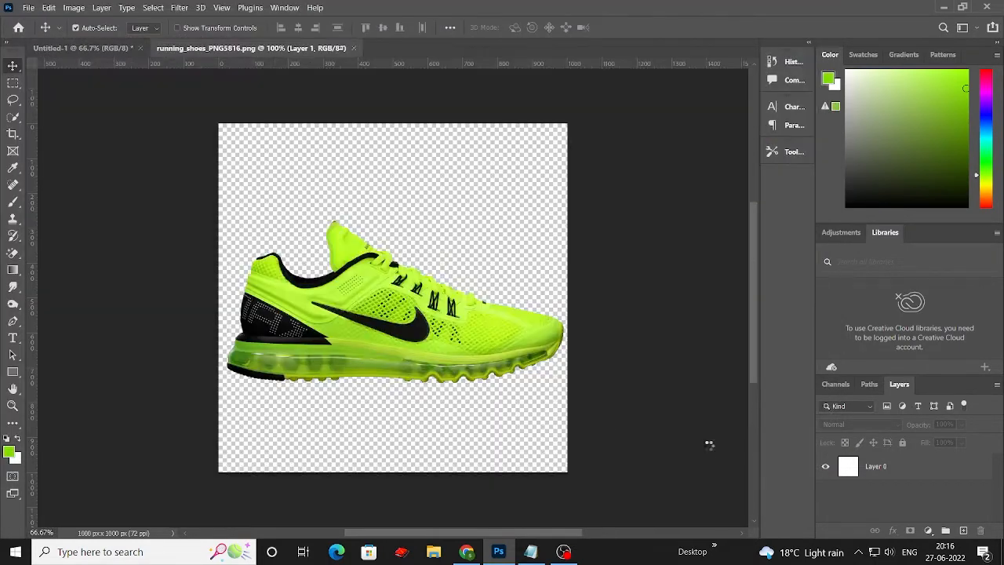
Step: Bring the running shoe into the Untitled-1 document and convert its layer to a smart object
drag(443, 305, 386, 316)
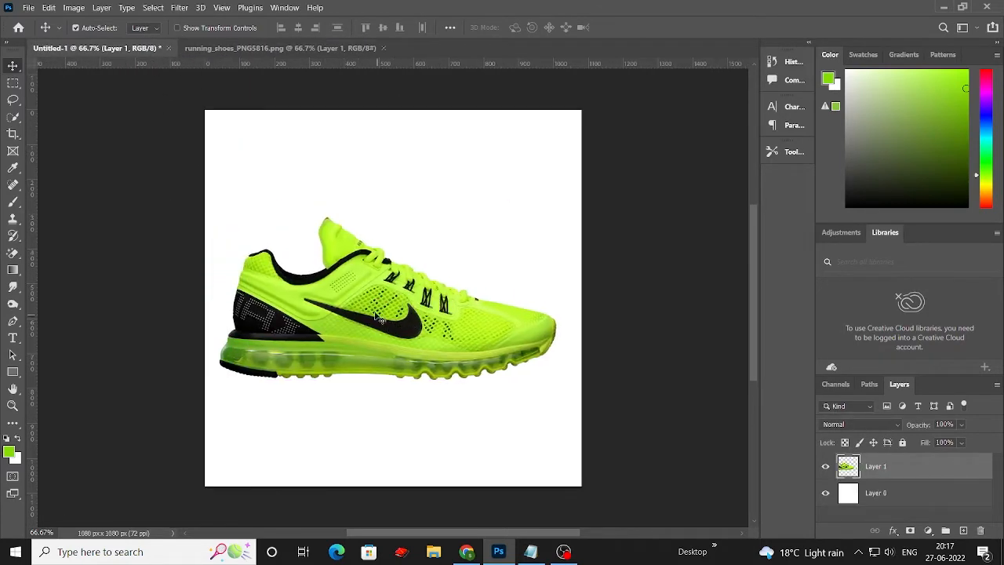
right_click(887, 466)
click(797, 190)
Step: Scale the shoe proportionally to about 64% with Free Transform, keeping it in the lower-right part of the canvas
click(49, 7)
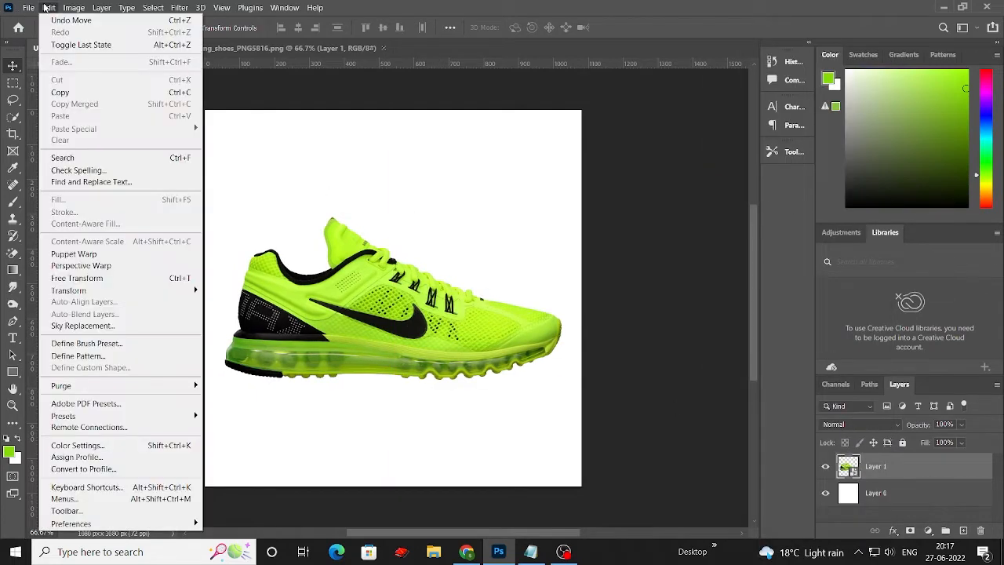
click(122, 278)
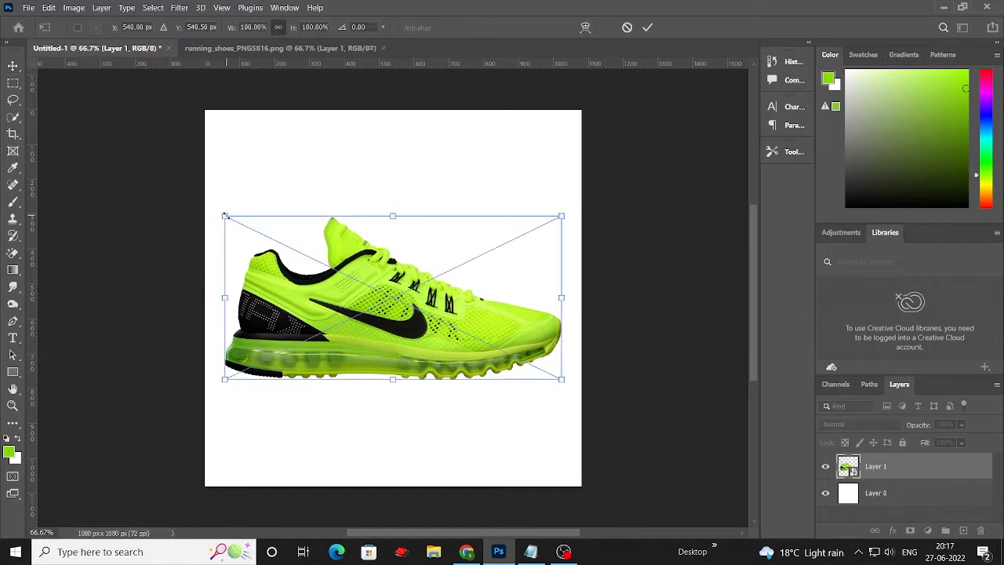
drag(228, 213, 342, 276)
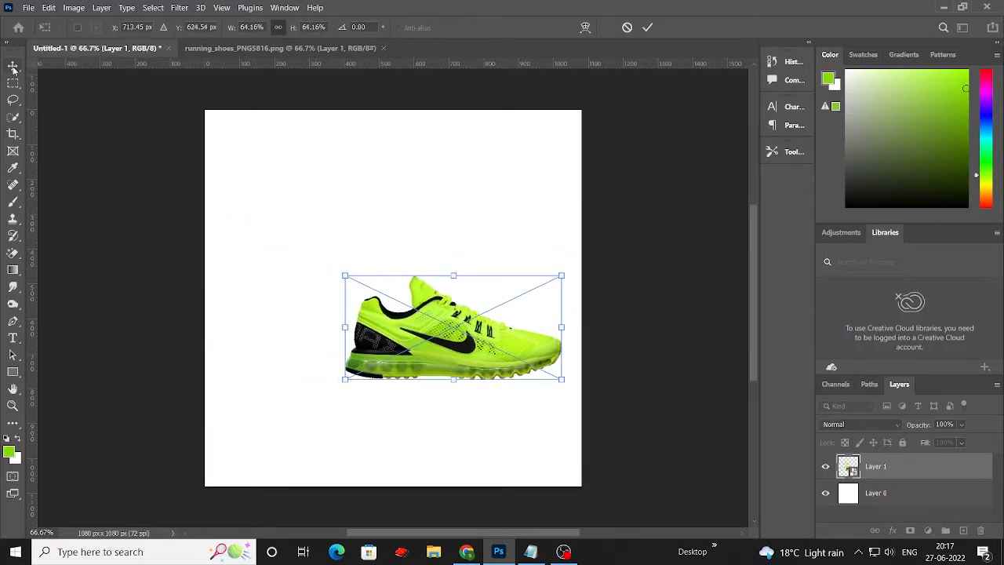
key(Return)
click(114, 148)
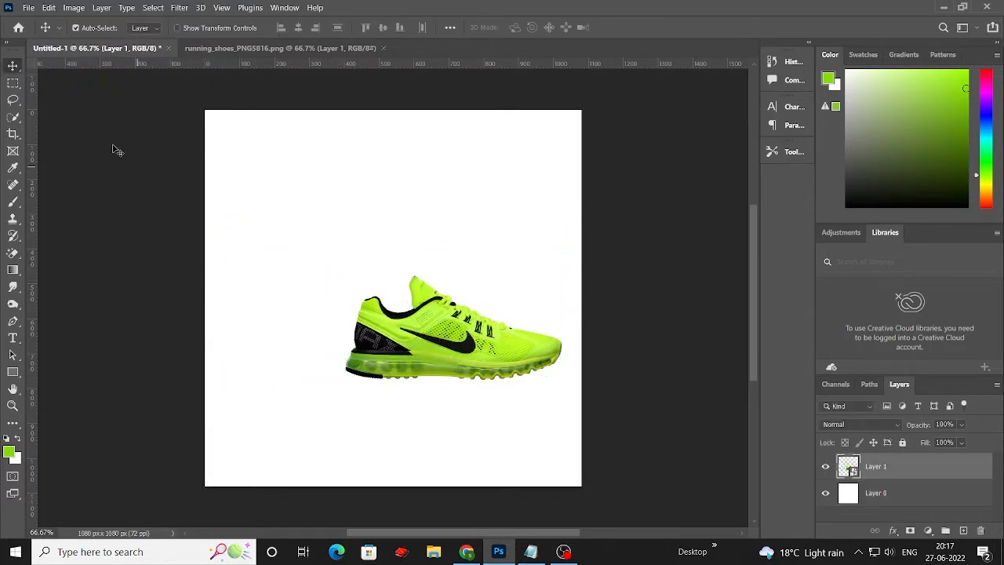
Step: Flip the shoe horizontally so its toe points left, and shift it slightly down
click(49, 7)
click(98, 278)
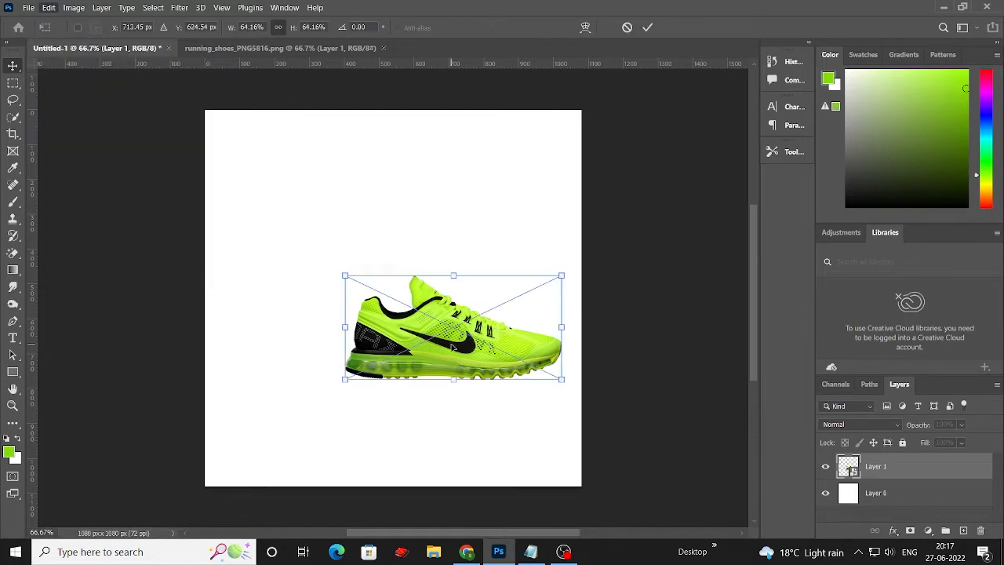
right_click(442, 350)
click(462, 318)
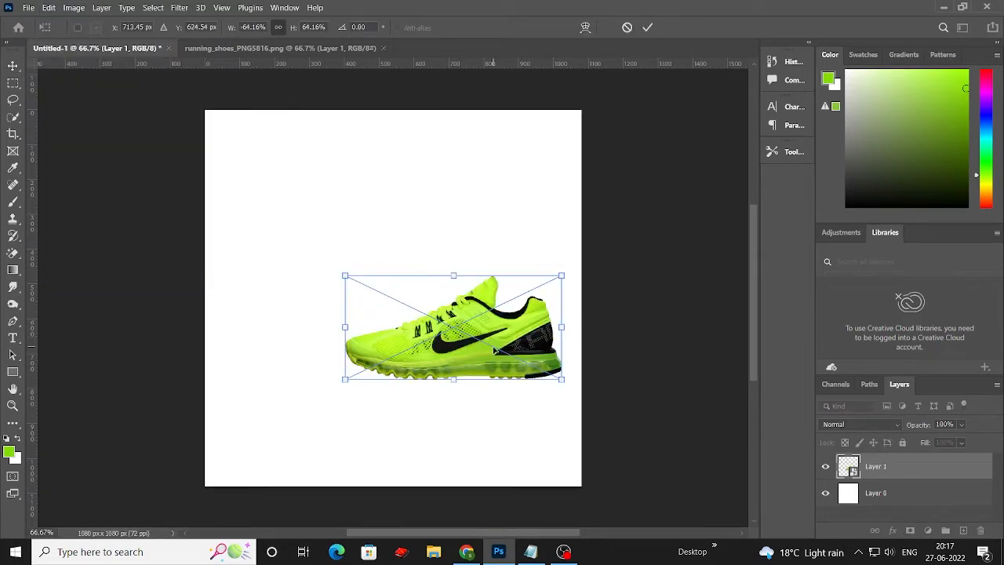
drag(494, 350, 497, 360)
key(Return)
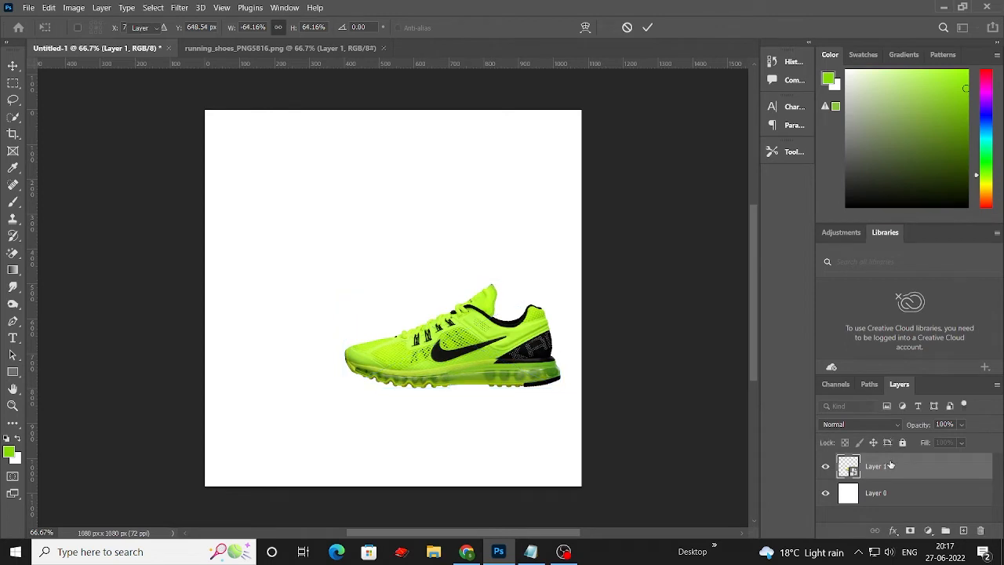
Step: Duplicate the shoe layer as Layer 1 copy and move the copy above the original shoe
right_click(894, 466)
click(773, 43)
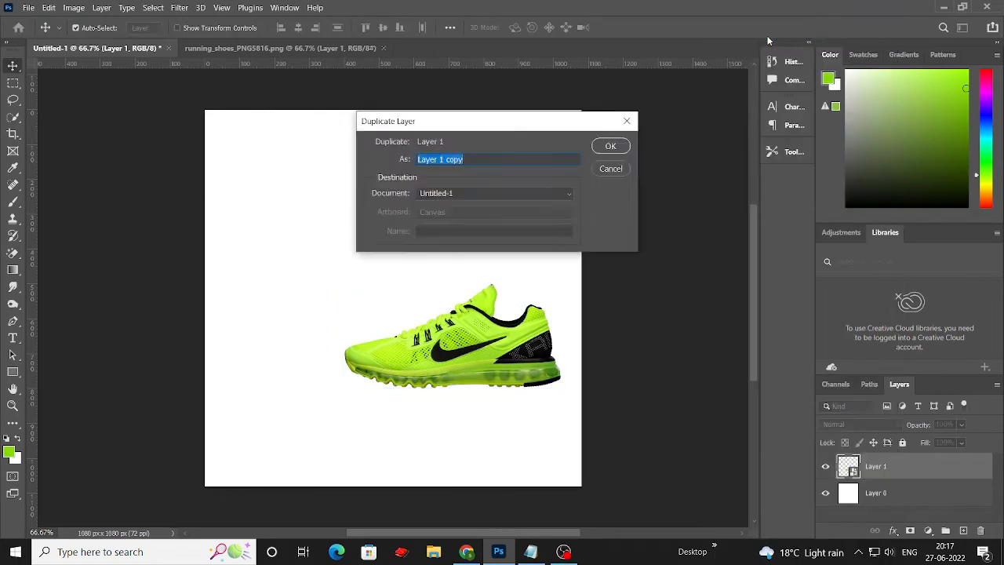
click(618, 148)
drag(521, 338, 534, 294)
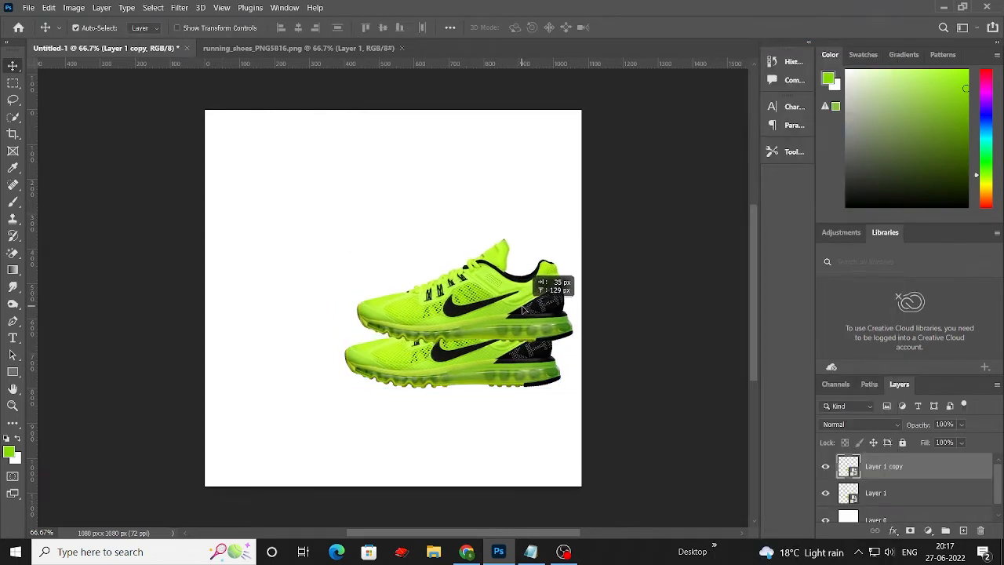
Step: Rotate the duplicate shoe about 50° counterclockwise so its heel points up, with its toe overlapping the original shoe
click(50, 7)
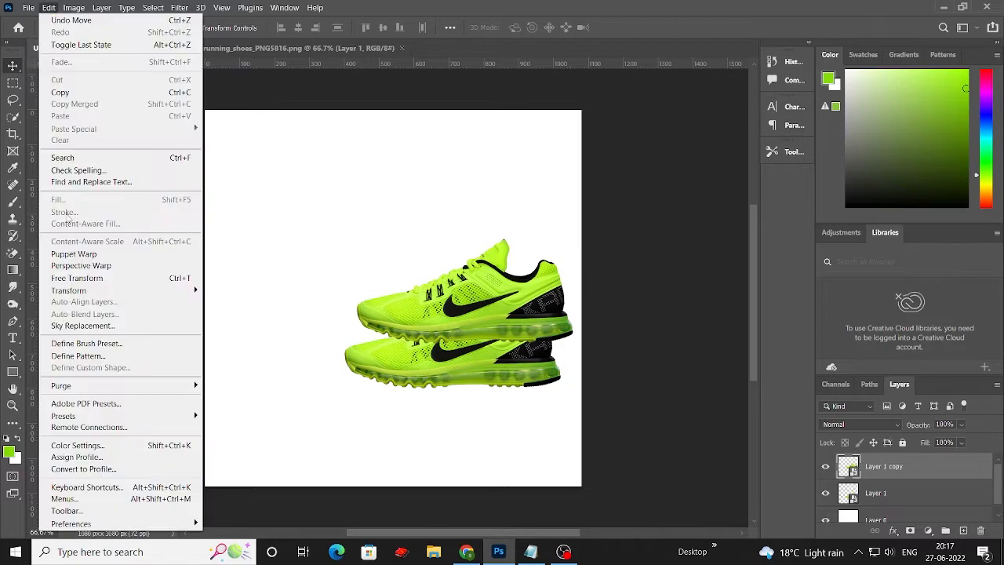
click(104, 280)
drag(576, 355, 592, 245)
drag(494, 287, 504, 316)
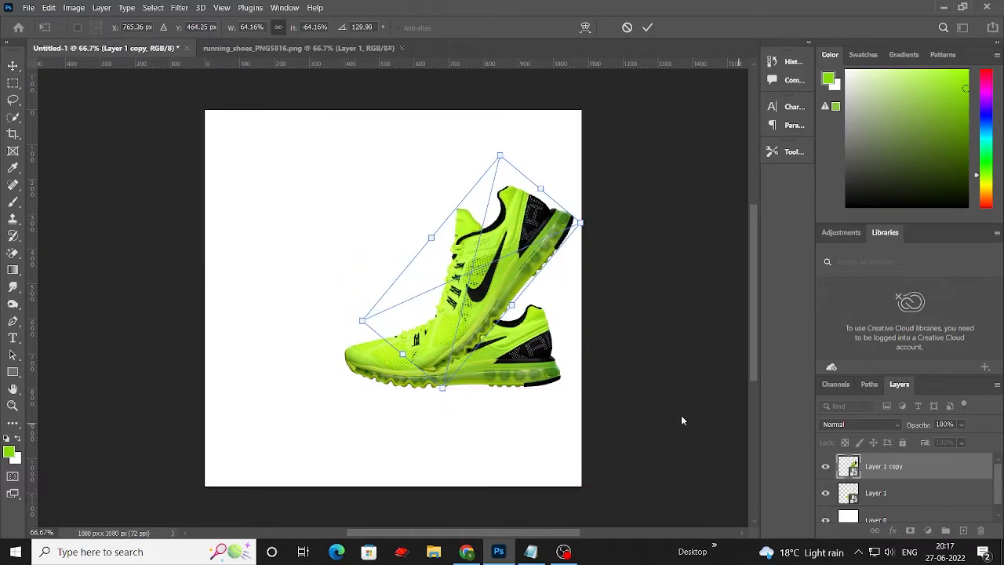
key(Return)
Step: Place Layer 1 copy beneath Layer 1 and nudge both shoes slightly to refine their overlap
drag(935, 477, 931, 514)
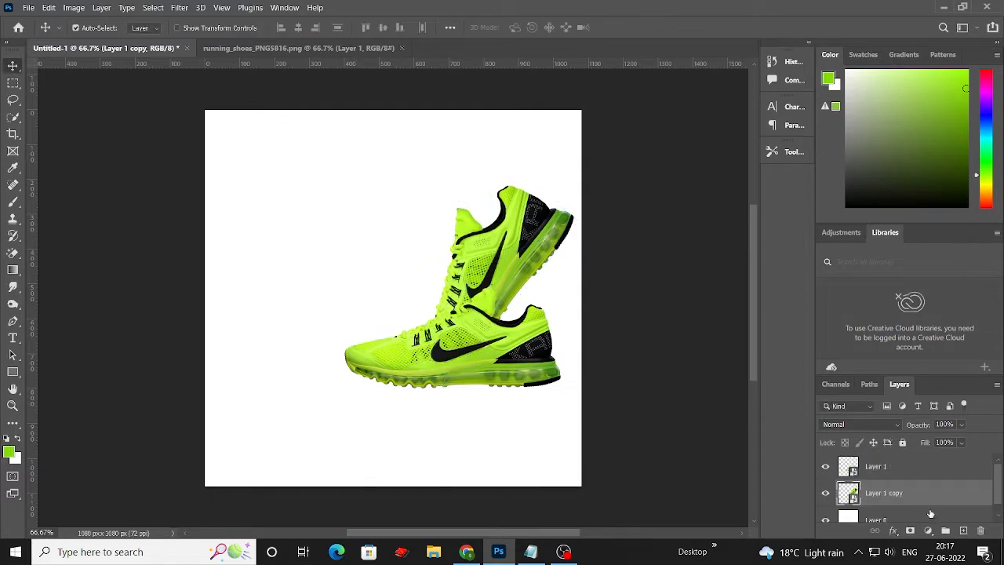
drag(505, 368, 507, 377)
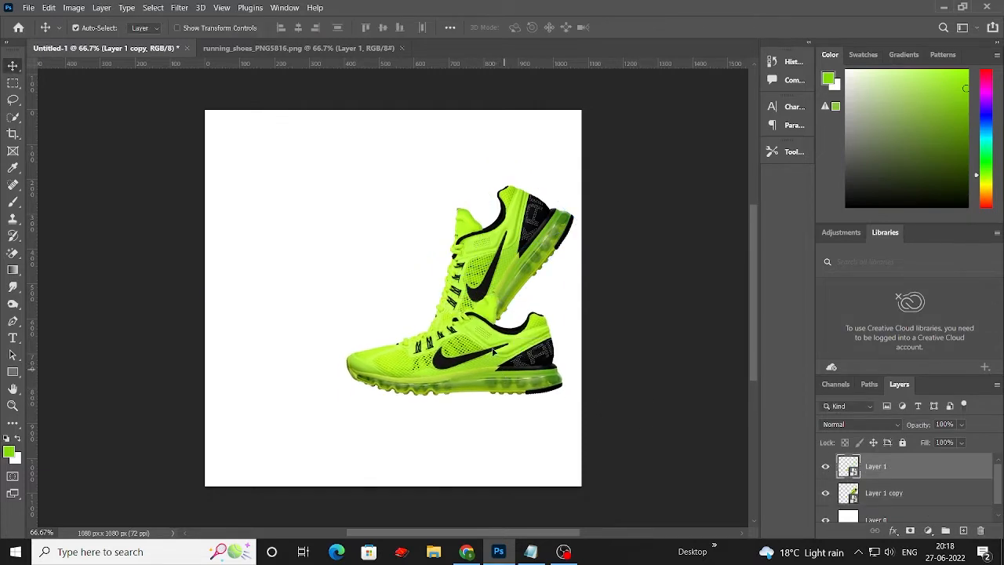
drag(520, 266, 508, 272)
click(115, 123)
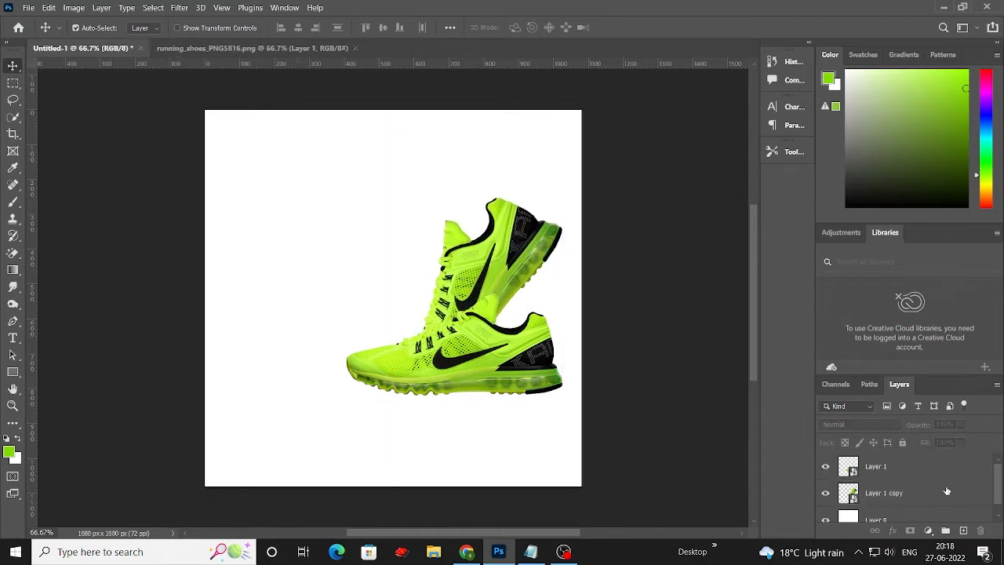
Step: Add a Solid Color fill layer in green 5da51b directly above the white Layer 0
scroll(933, 495, down, 1)
click(880, 510)
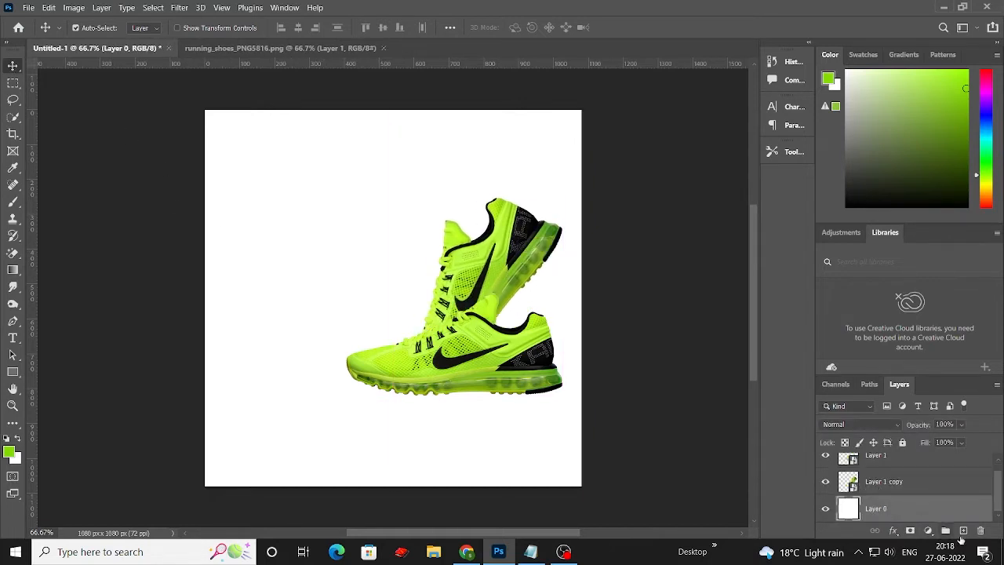
click(929, 531)
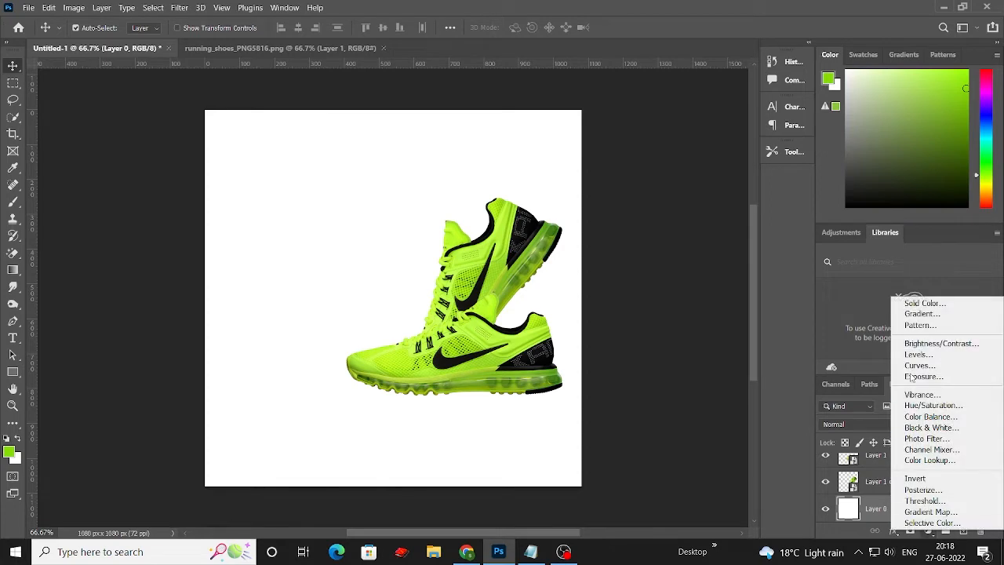
click(918, 306)
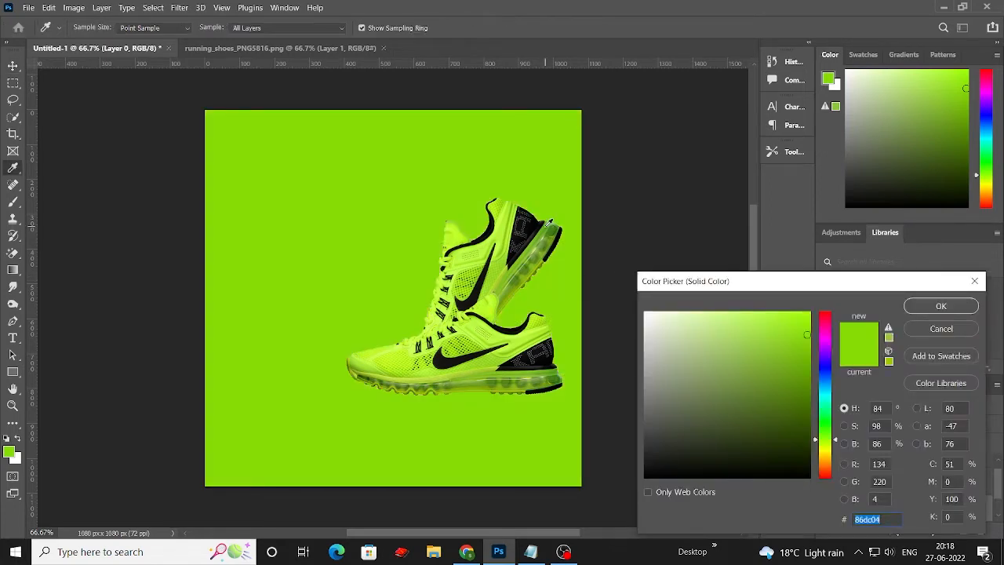
click(783, 370)
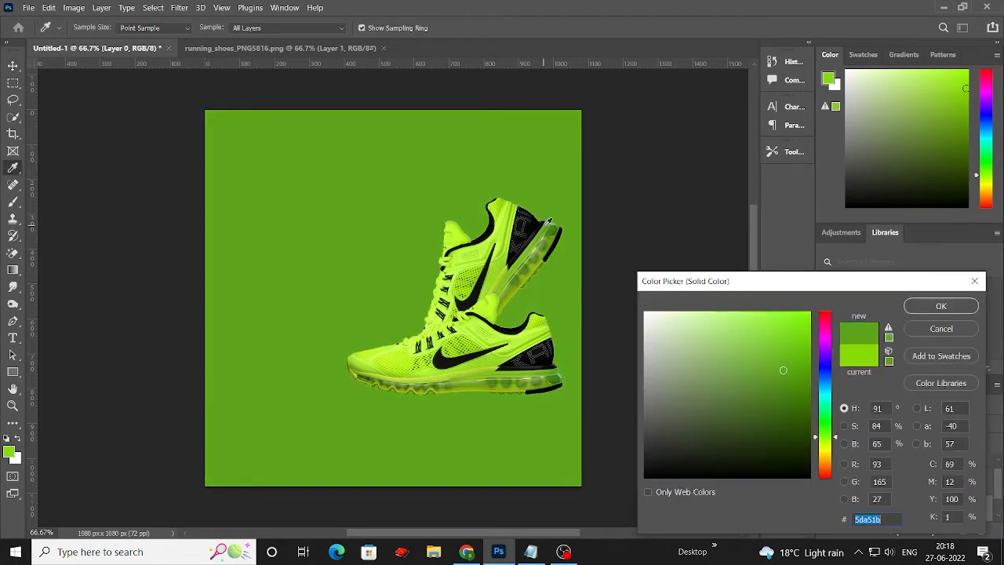
click(938, 306)
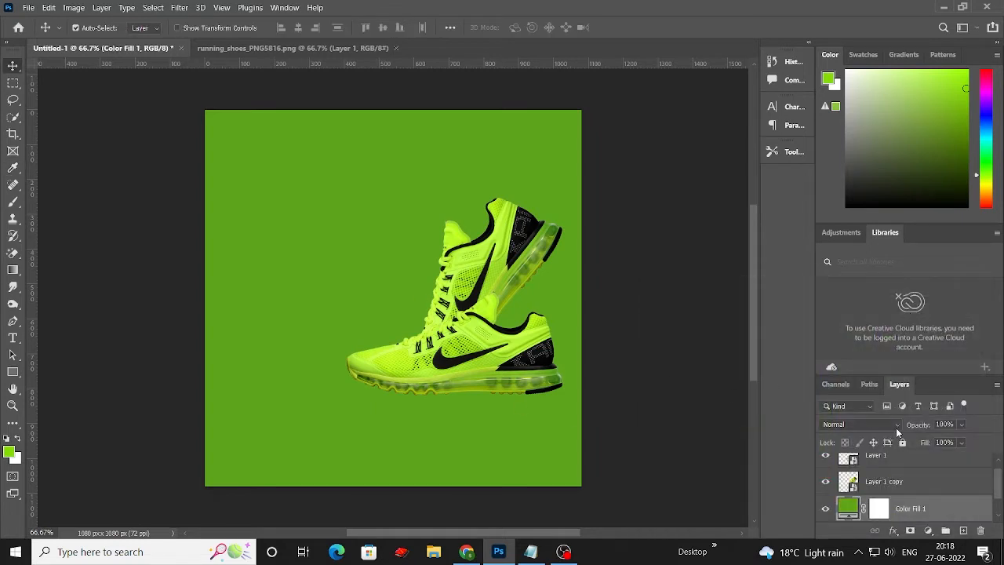
Step: Add an empty layer above the green fill and sample light green c0fa4d from the shoe as foreground color
click(963, 531)
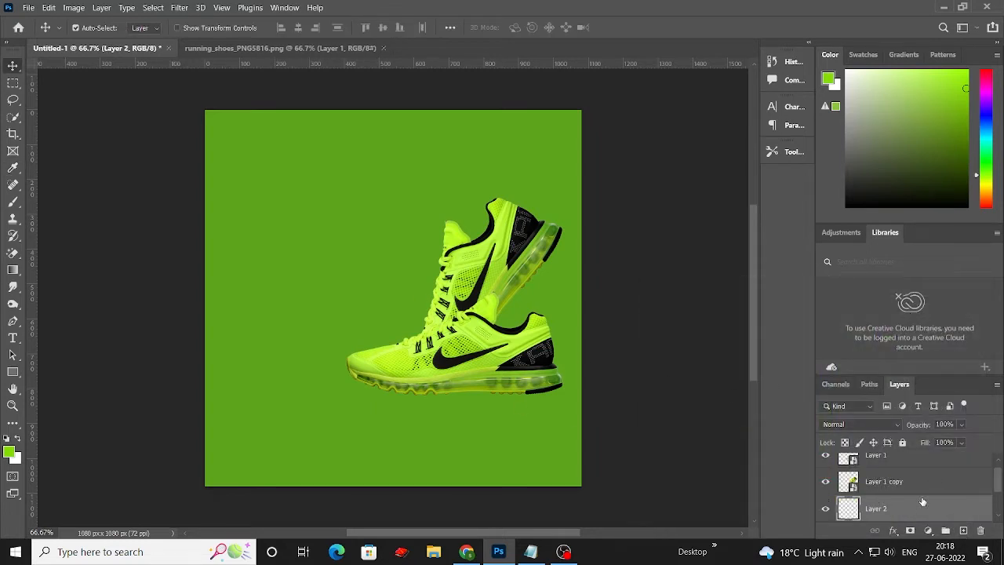
scroll(918, 498, down, 1)
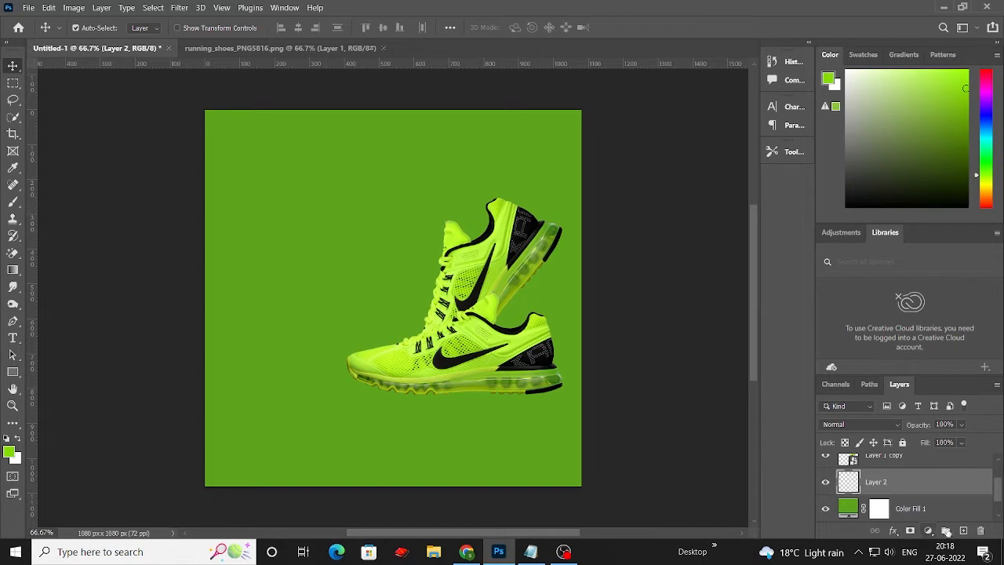
click(11, 451)
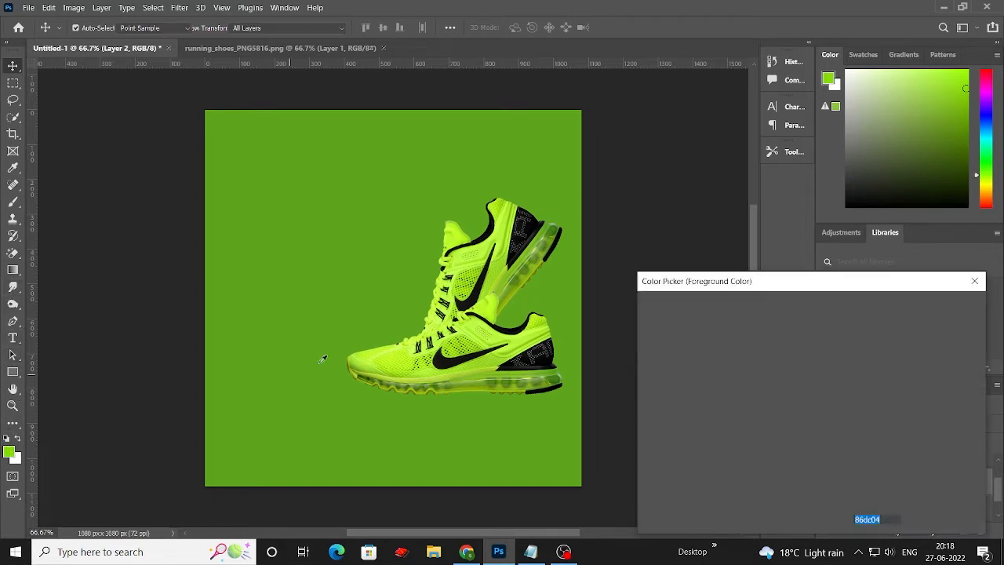
click(493, 309)
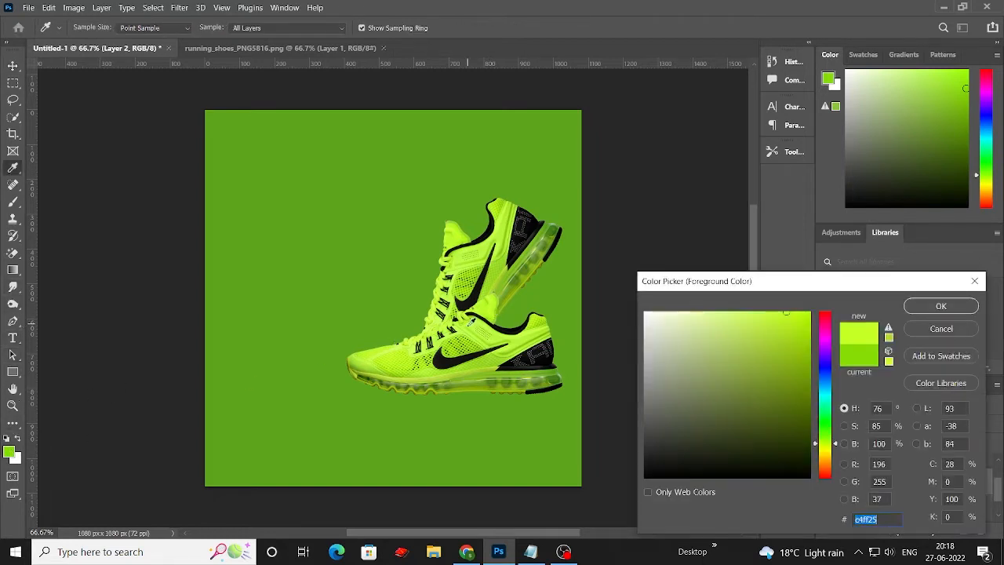
click(470, 324)
click(940, 306)
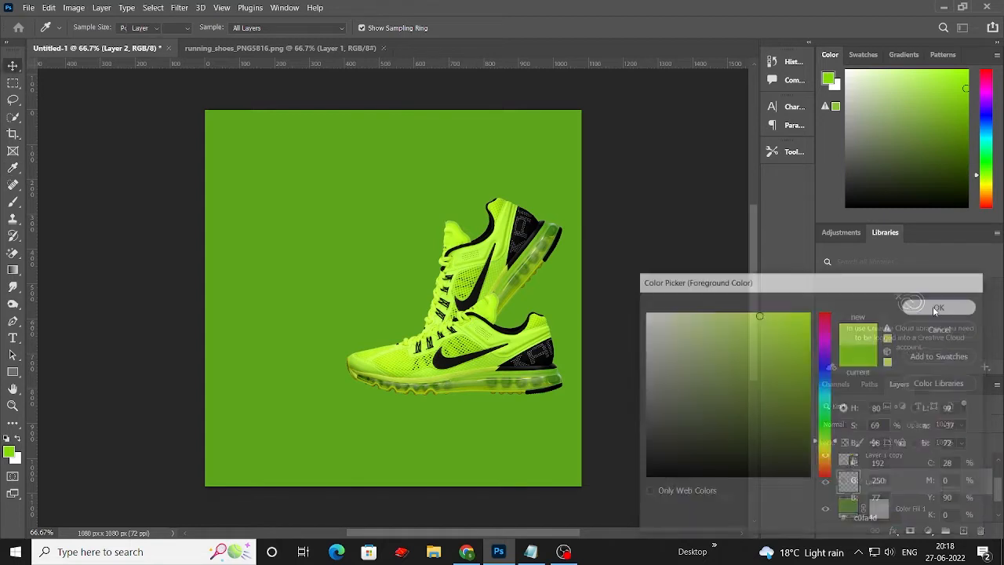
Step: Paint a soft light-green glow behind the shoes on Layer 2 with a large soft brush
key(b)
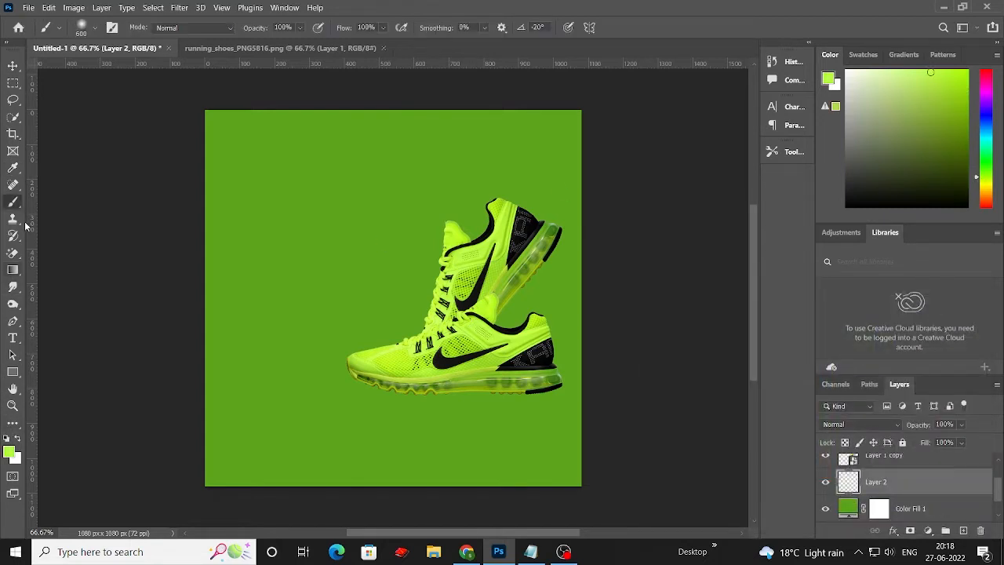
click(472, 316)
click(471, 316)
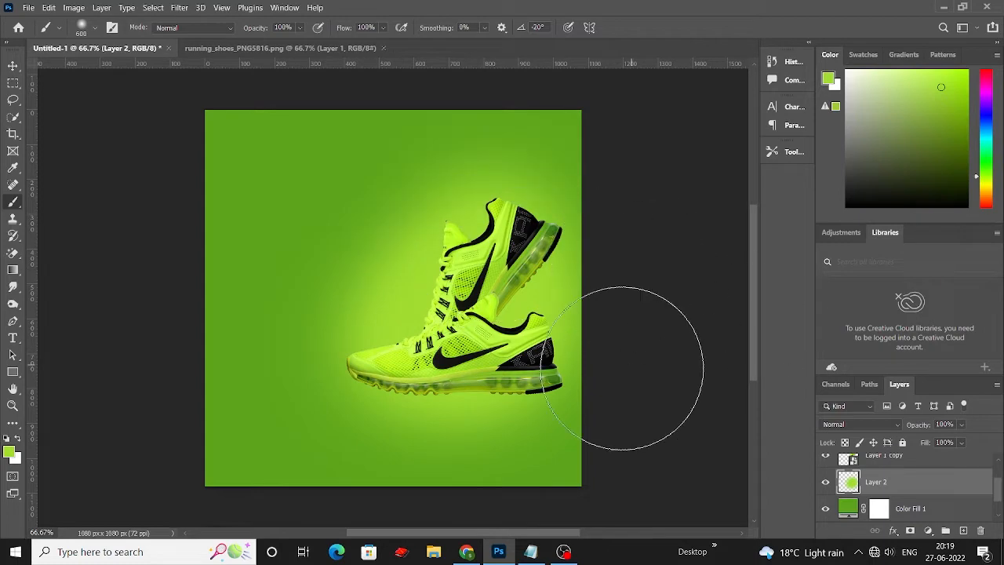
key(v)
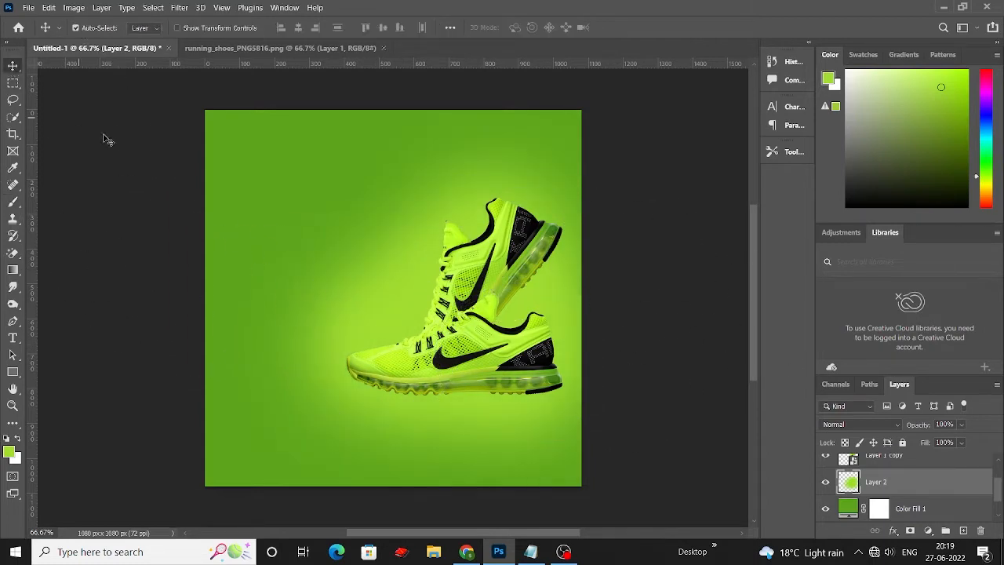
Step: Duplicate the lower shoe's layer, Layer 1, keeping the default name for the copy
click(506, 374)
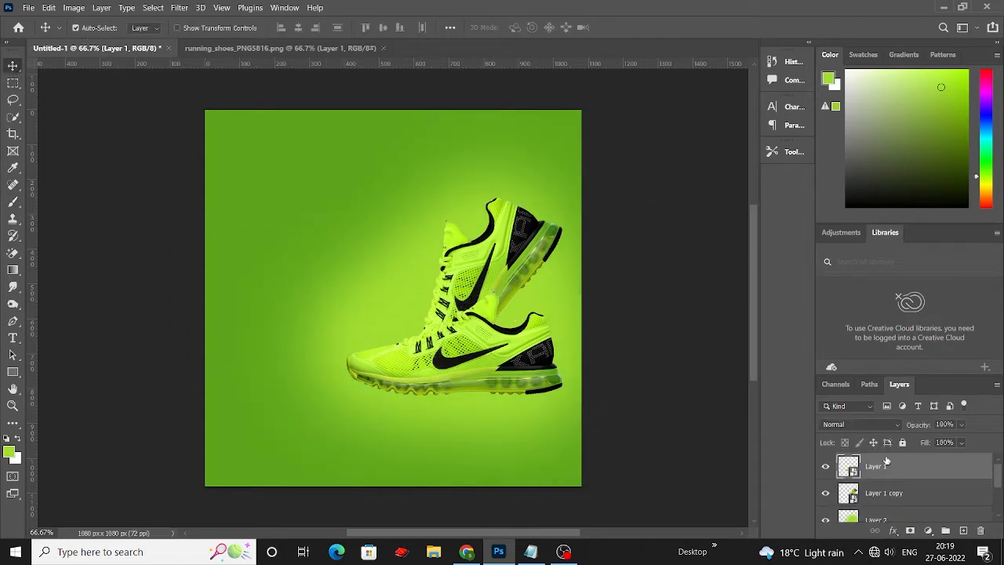
right_click(886, 462)
click(754, 36)
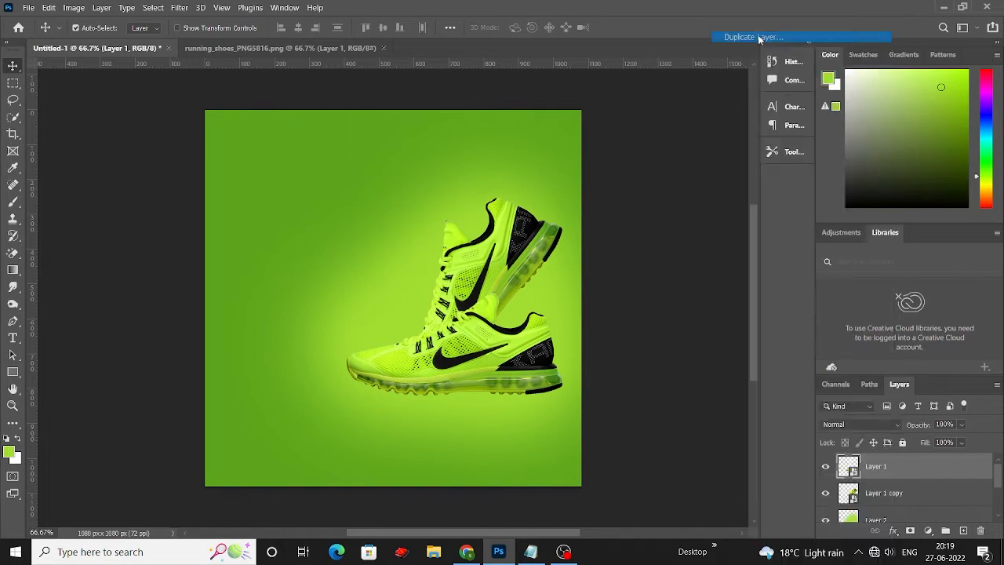
click(600, 145)
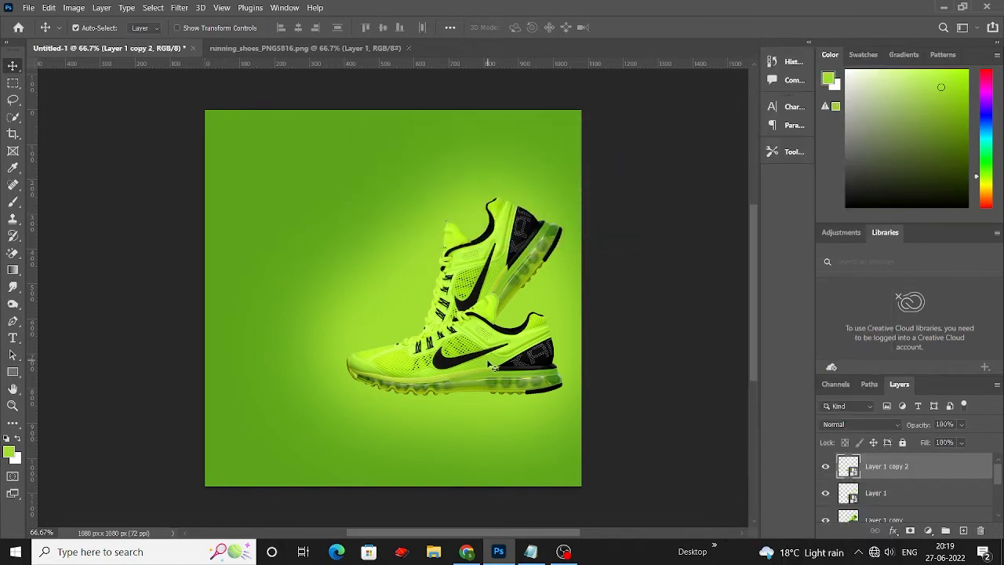
Step: Flip the duplicated shoe vertically and move it directly beneath the lower shoe as a reflection
click(50, 9)
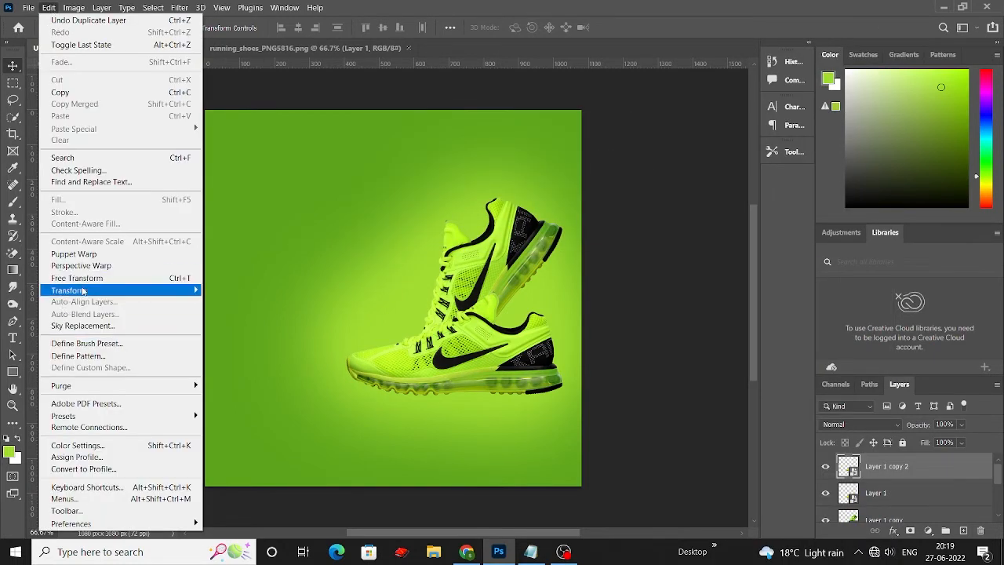
mouse_move(114, 294)
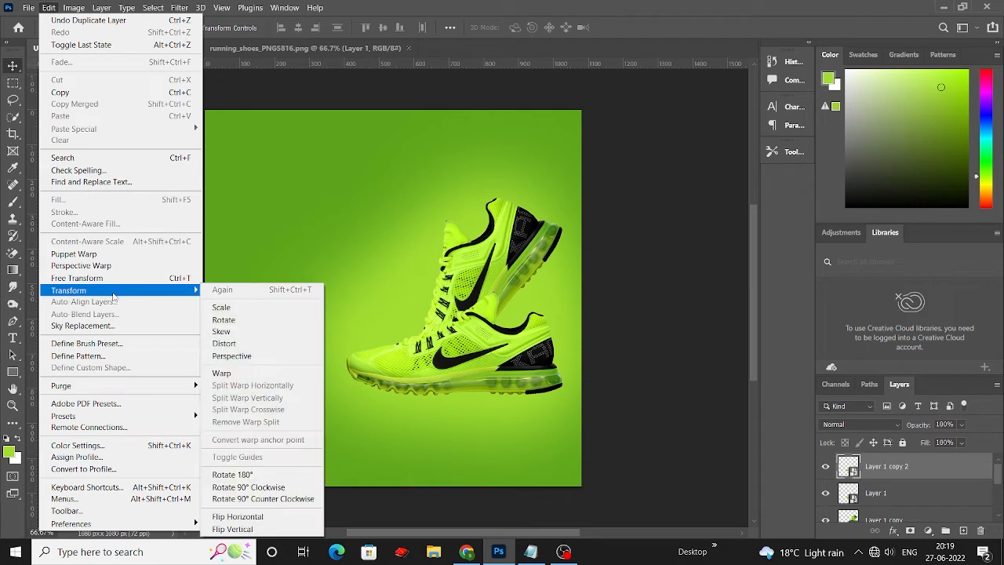
click(157, 281)
right_click(480, 350)
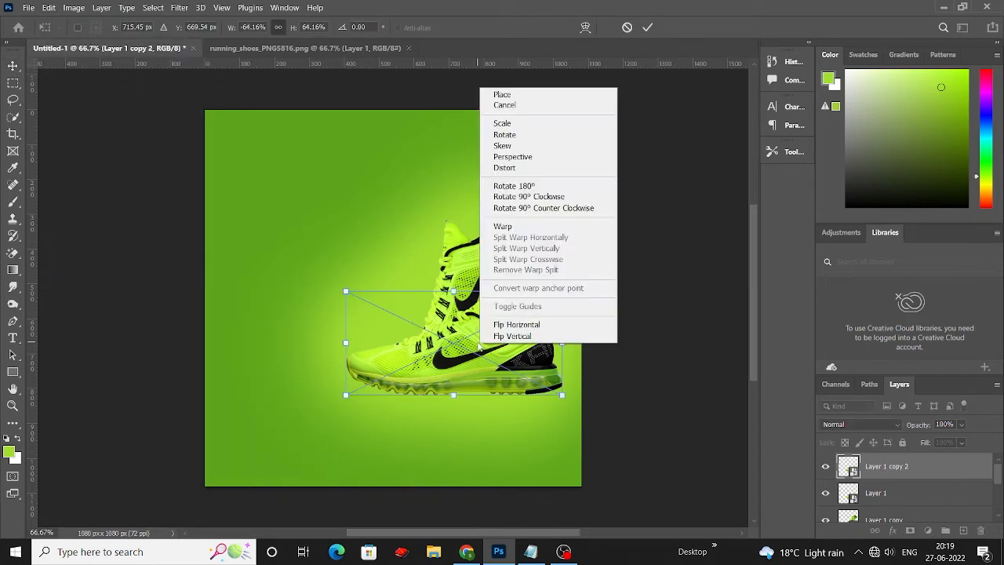
click(490, 340)
drag(488, 344, 495, 439)
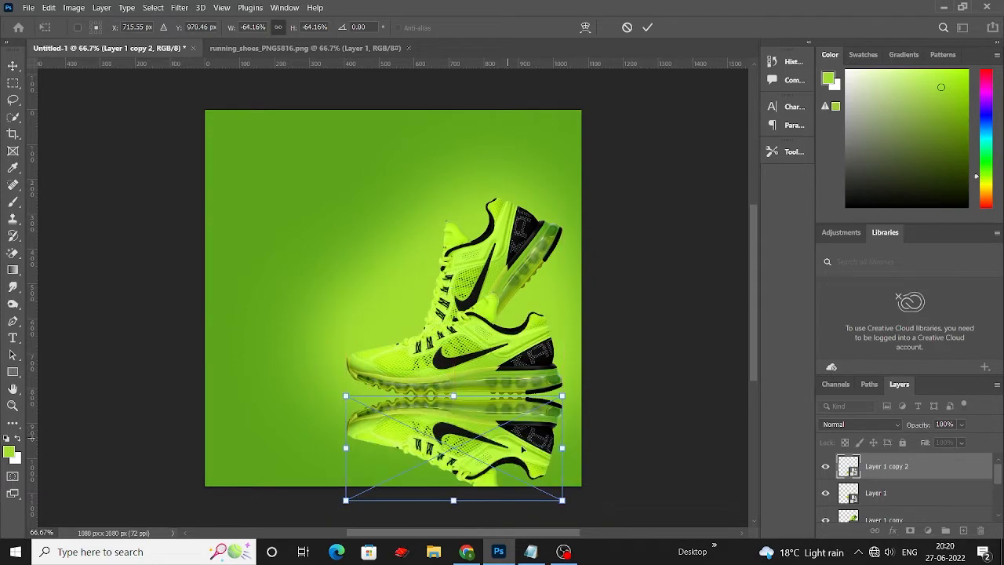
Step: Nudge the flipped shoe up to a Y position of 946.46 px so its sole meets the original
key(Up)
key(Up)
key(Up)
key(Up)
key(Up)
key(Up)
key(Up)
key(Up)
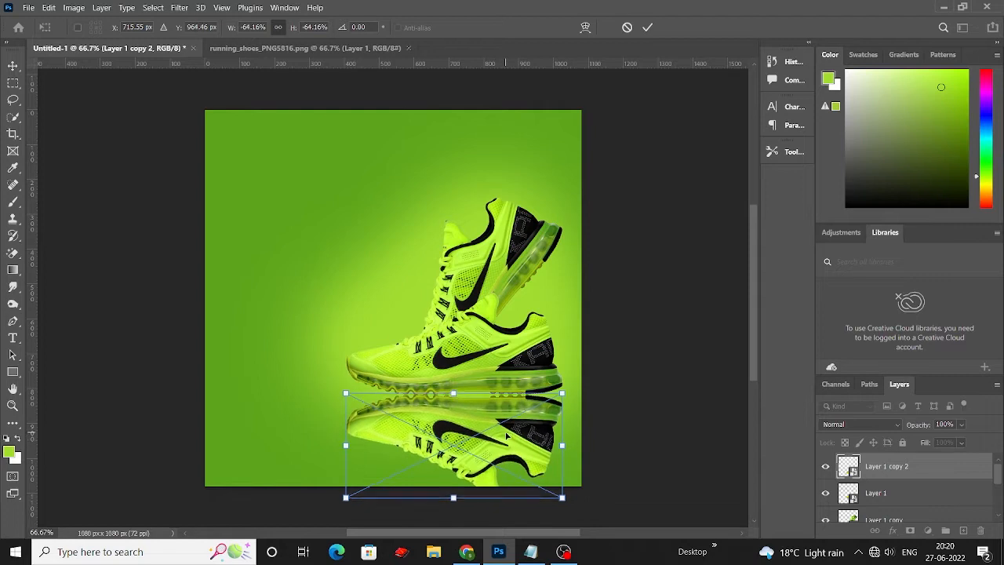
key(Up)
key(Up)
key(Up)
key(Up)
key(Up)
key(Up)
key(Up)
key(Up)
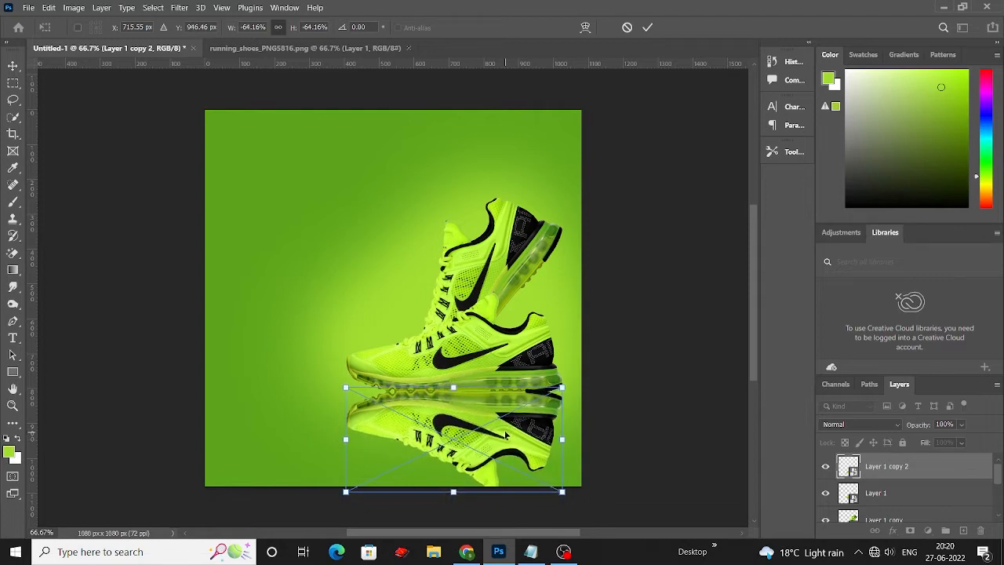
Step: Warp the flipped shoe by pulling both upper corners slightly upward to follow the original sole, and apply the transform
right_click(503, 420)
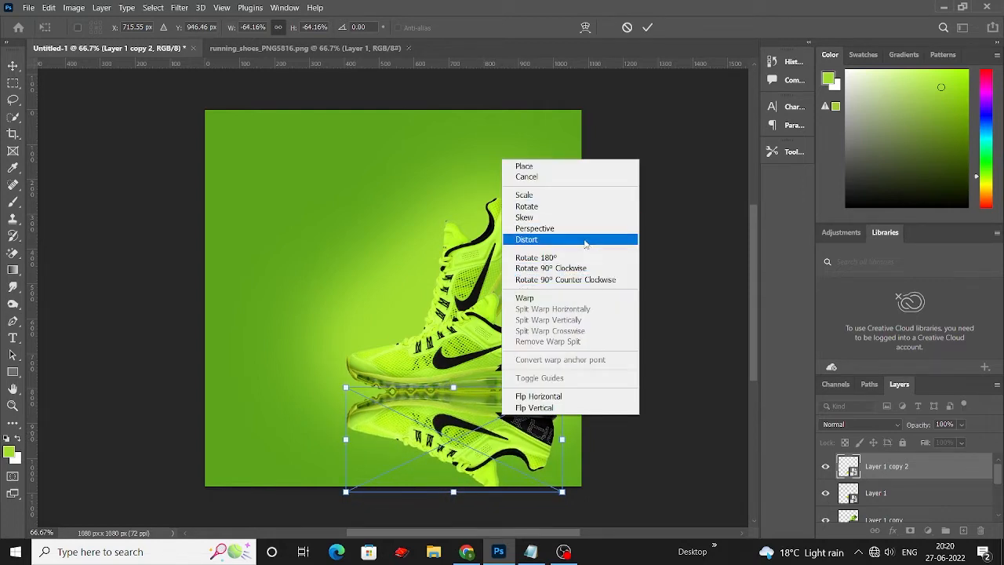
click(544, 298)
drag(350, 421, 347, 380)
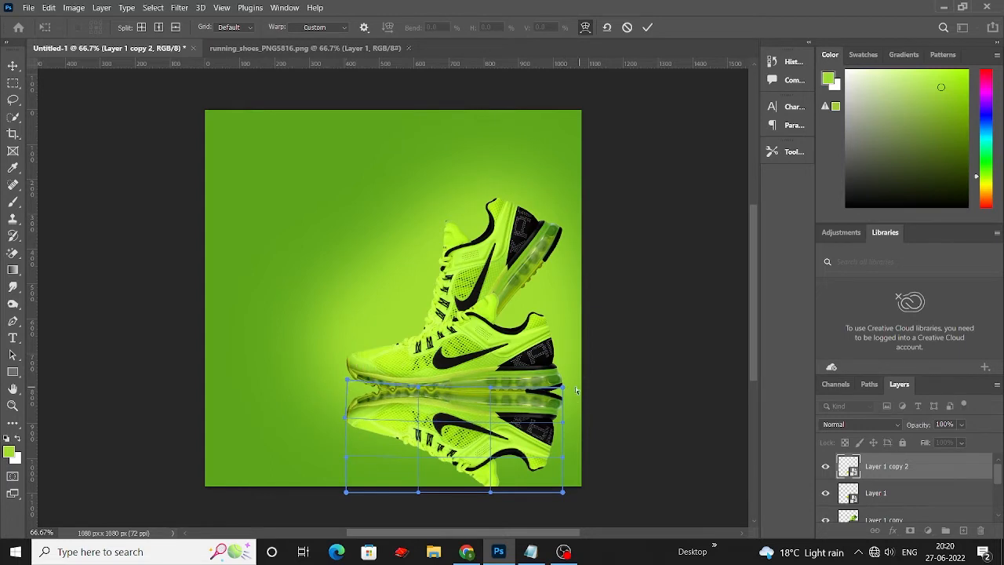
drag(562, 387, 563, 380)
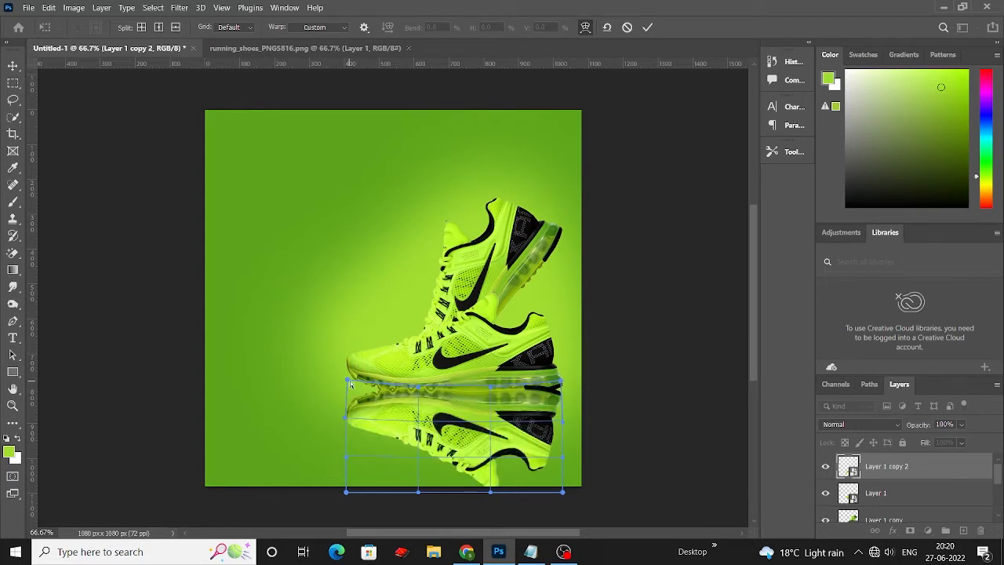
drag(350, 380, 349, 374)
key(Return)
Step: Place Layer 1 copy 2 beneath Layer 1 and shift the reflection slightly downward
scroll(871, 502, down, 1)
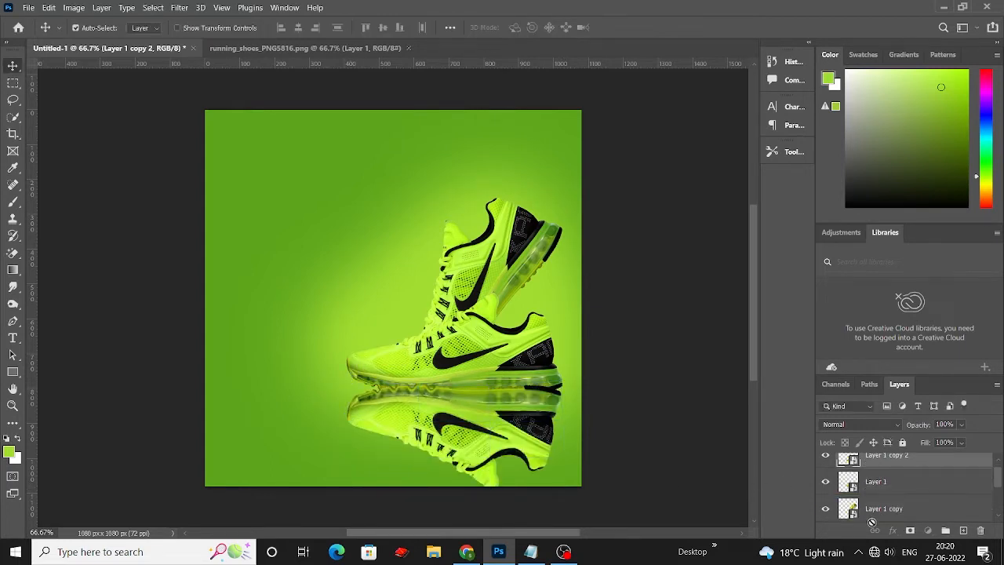
drag(902, 465, 905, 494)
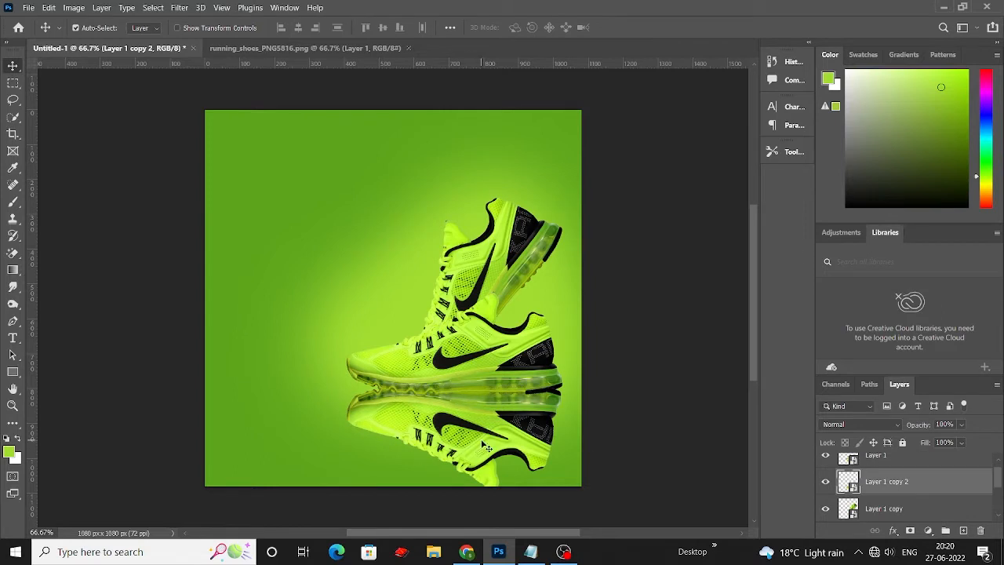
drag(458, 424, 484, 441)
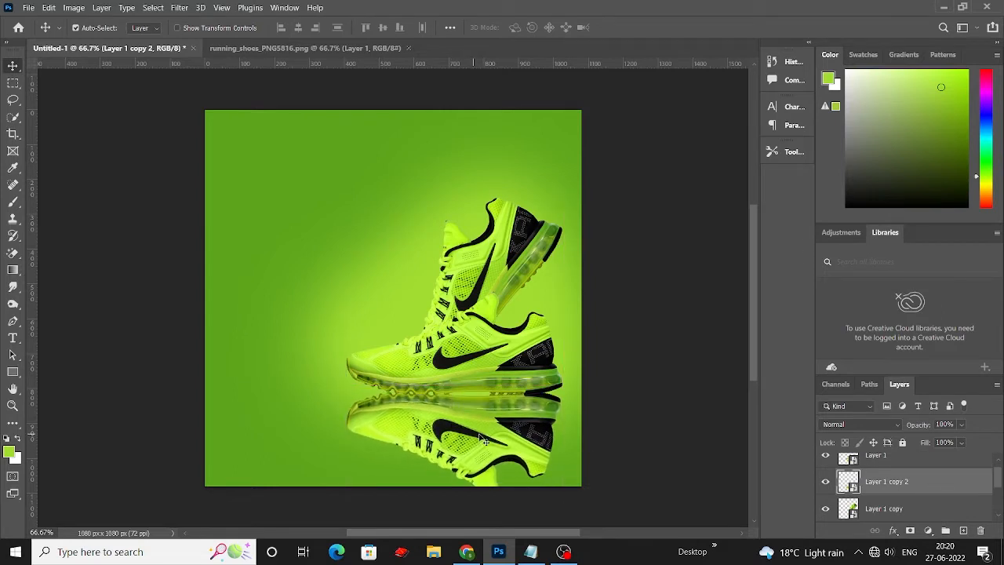
Step: Lower the fill of the reflection layer, Layer 1 copy 2, to 16%
click(961, 443)
drag(941, 460, 931, 462)
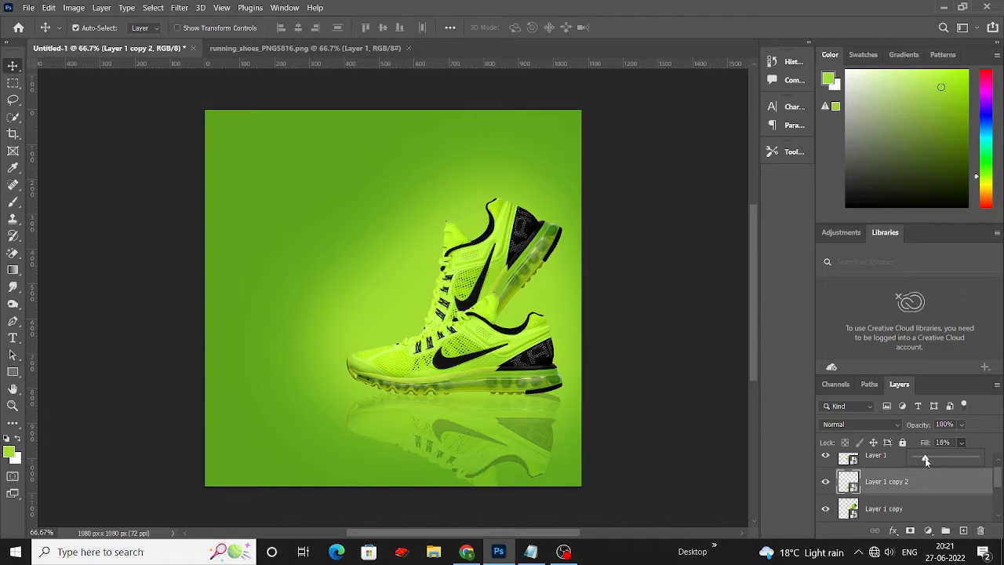
click(123, 141)
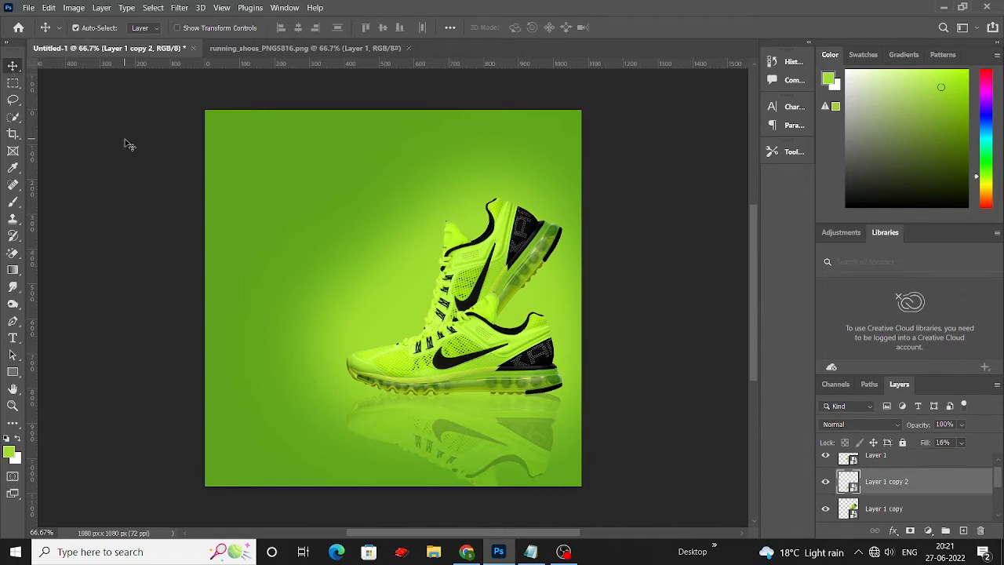
click(473, 433)
drag(449, 426, 437, 437)
scroll(890, 471, up, 1)
click(826, 497)
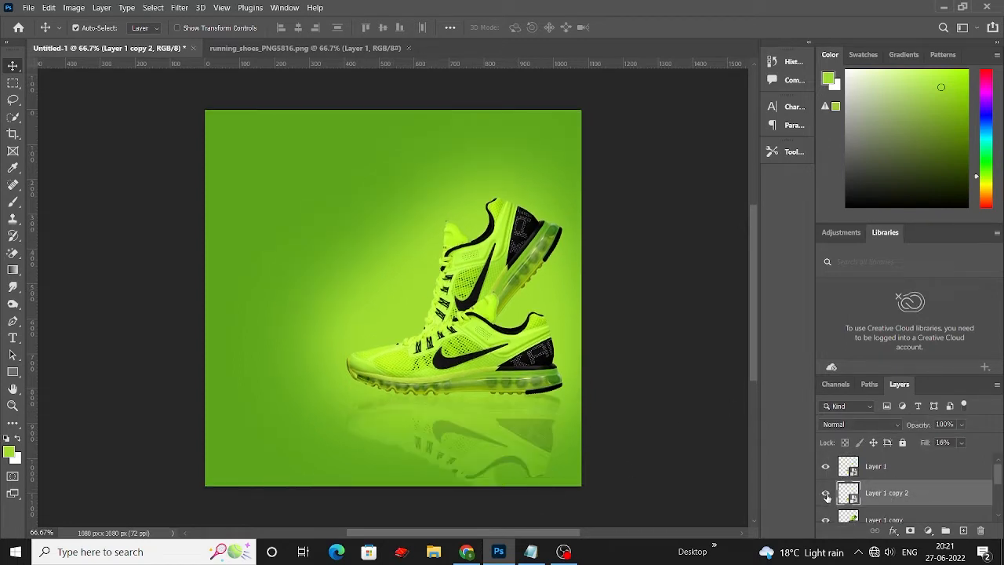
Step: Add a layer mask to Layer 1 copy 2 and ready the Brush with black as the foreground color
click(910, 531)
key(b)
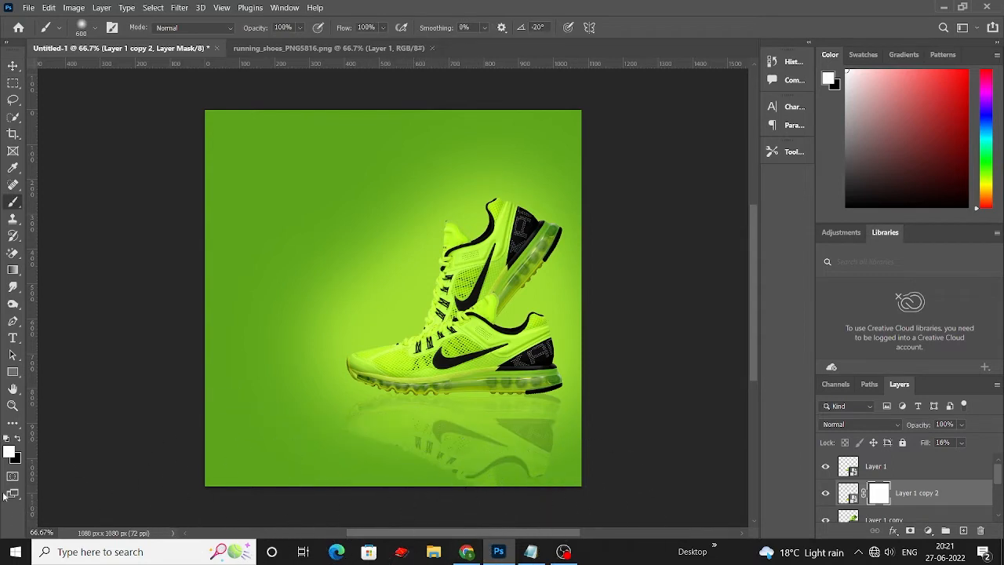
click(18, 441)
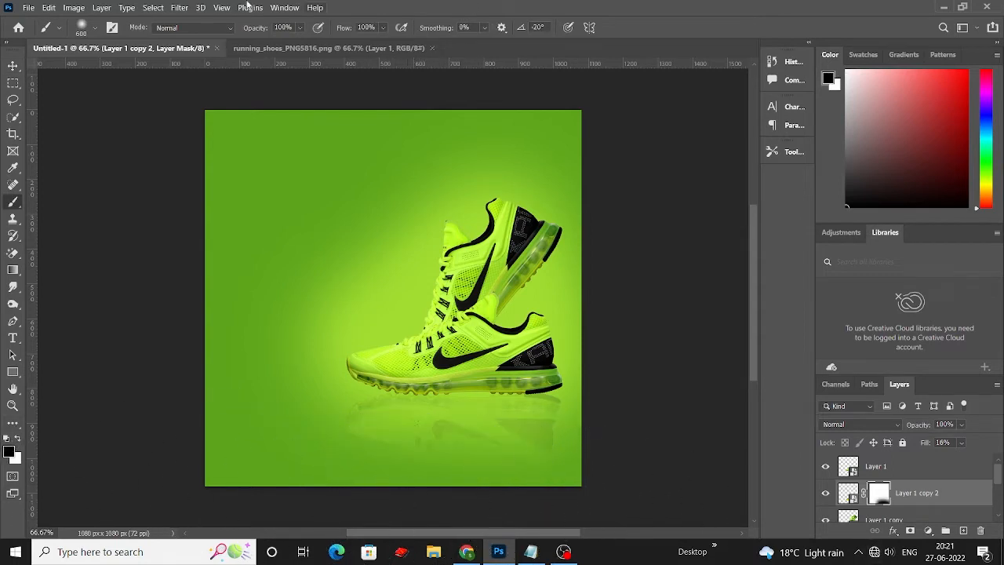
Step: Fade the lower part of the reflection on its mask with a soft 500 px black brush at 39% and 48% opacity
key(bracketleft)
key(bracketleft)
key(bracketleft)
click(300, 27)
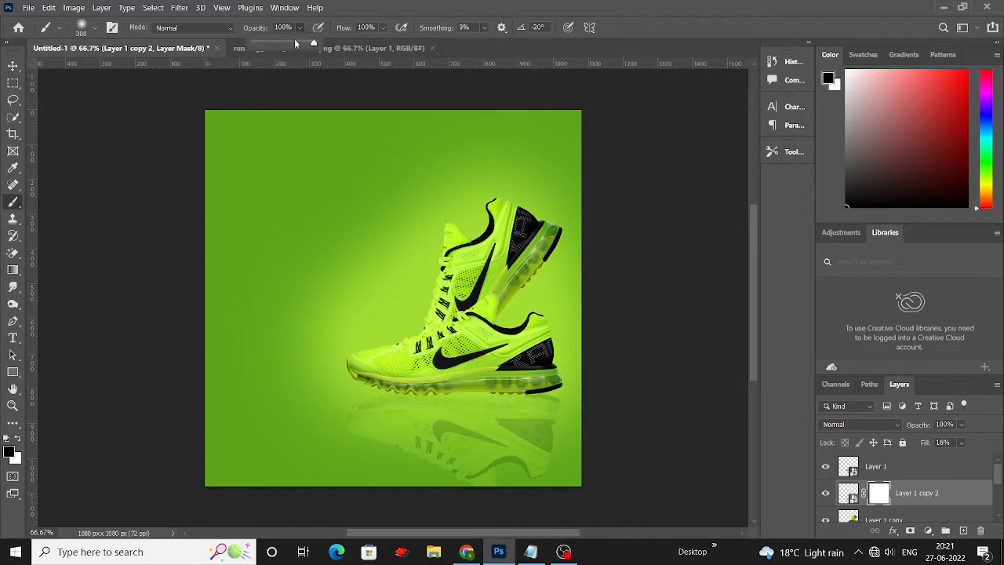
key(bracketright)
key(bracketright)
mouse_move(427, 502)
mouse_down()
mouse_move(587, 505)
mouse_move(425, 509)
mouse_move(333, 479)
mouse_up()
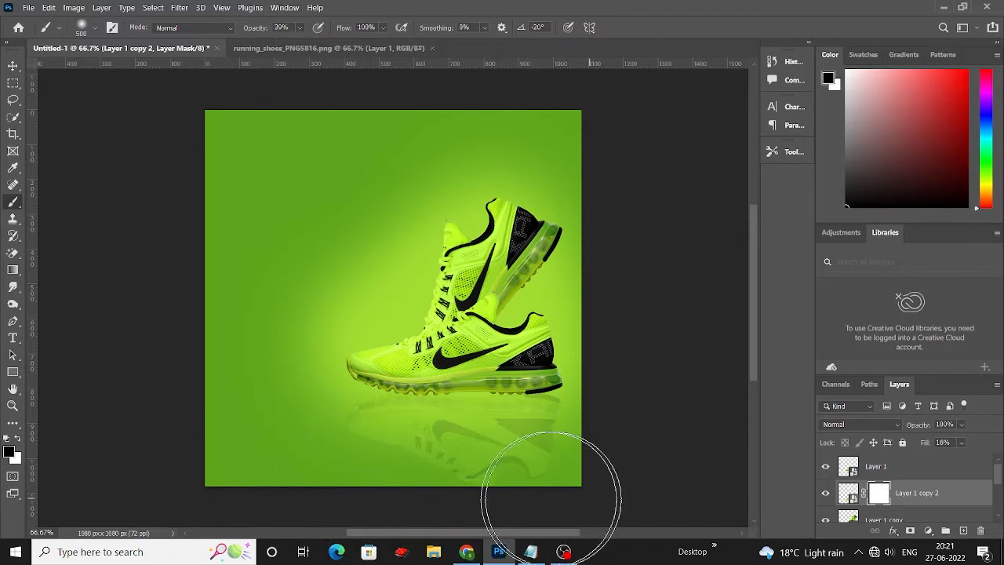
drag(314, 43, 311, 44)
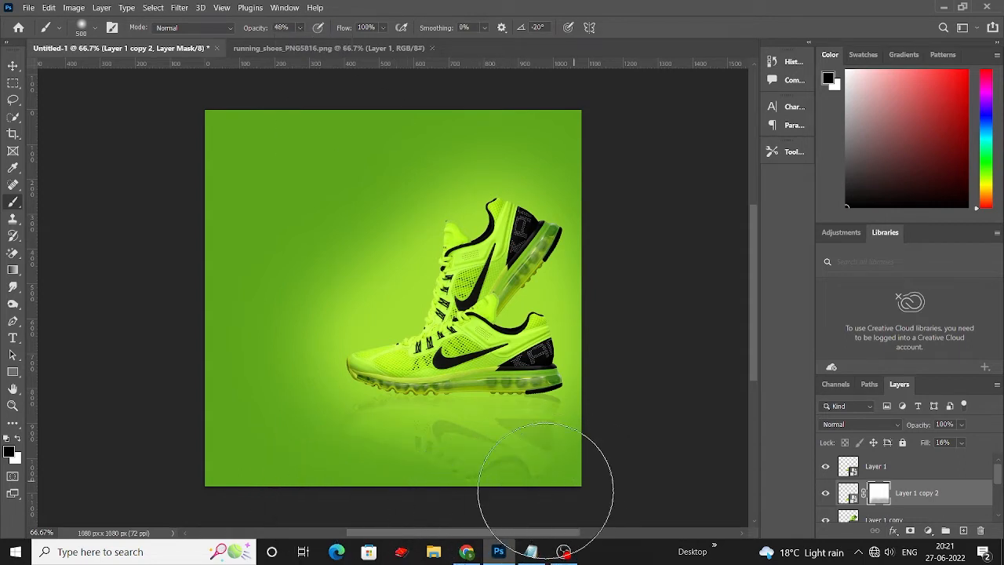
click(13, 65)
click(358, 197)
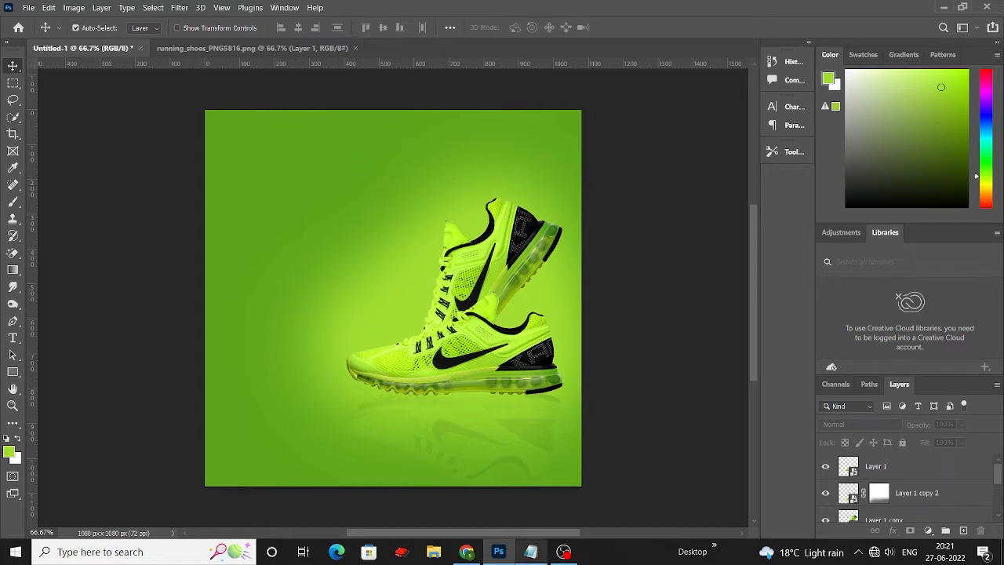
Step: Switch to Notepad and copy the line "30% OFF" from the ad text
click(530, 551)
scroll(511, 444, up, 1)
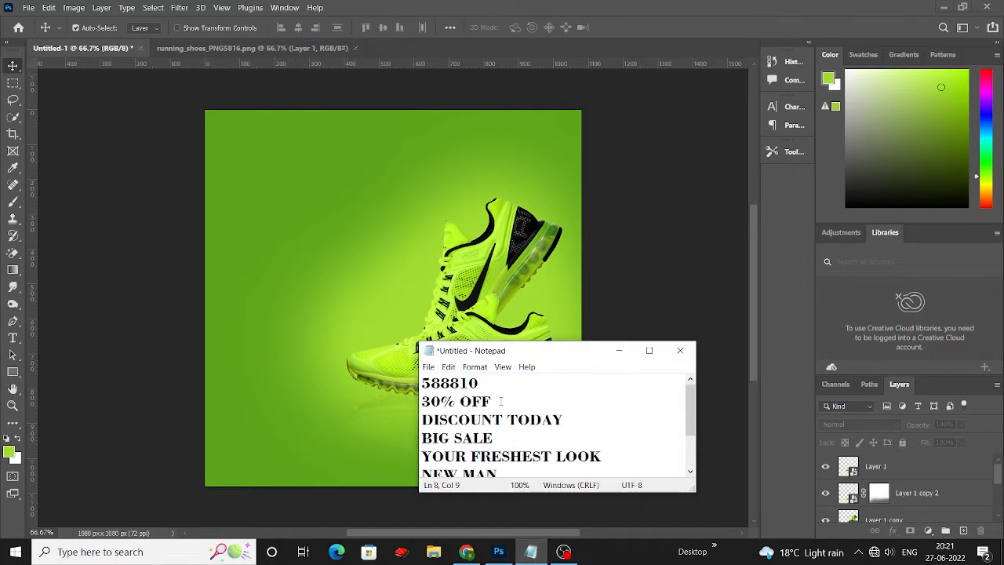
drag(501, 401, 422, 401)
key(ctrl+c)
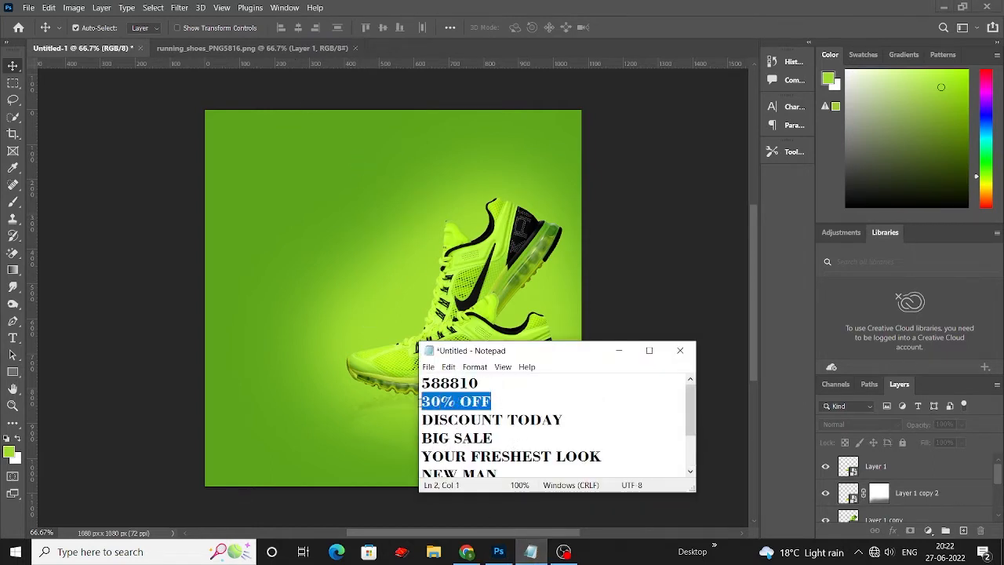
Step: Switch back to Photoshop and paste "30% OFF" as black 36 pt text on a new top layer beside the shoes
click(14, 71)
click(936, 463)
click(963, 531)
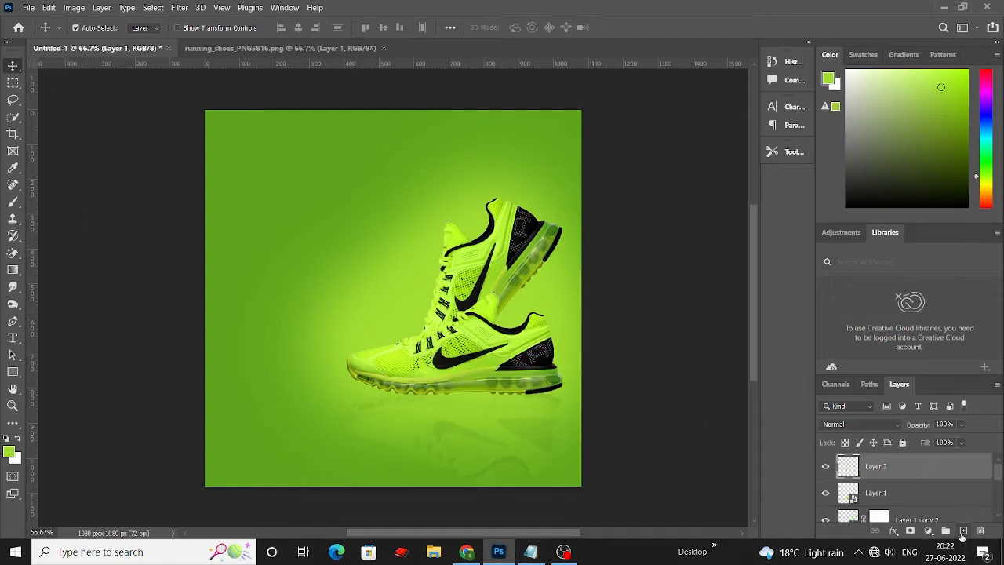
key(t)
click(260, 258)
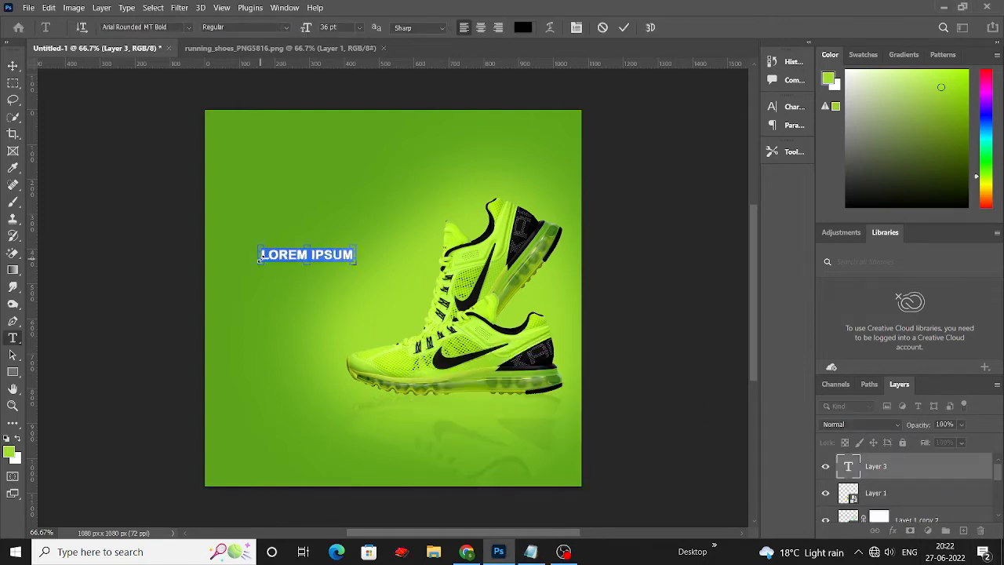
key(ctrl+v)
click(13, 67)
click(105, 195)
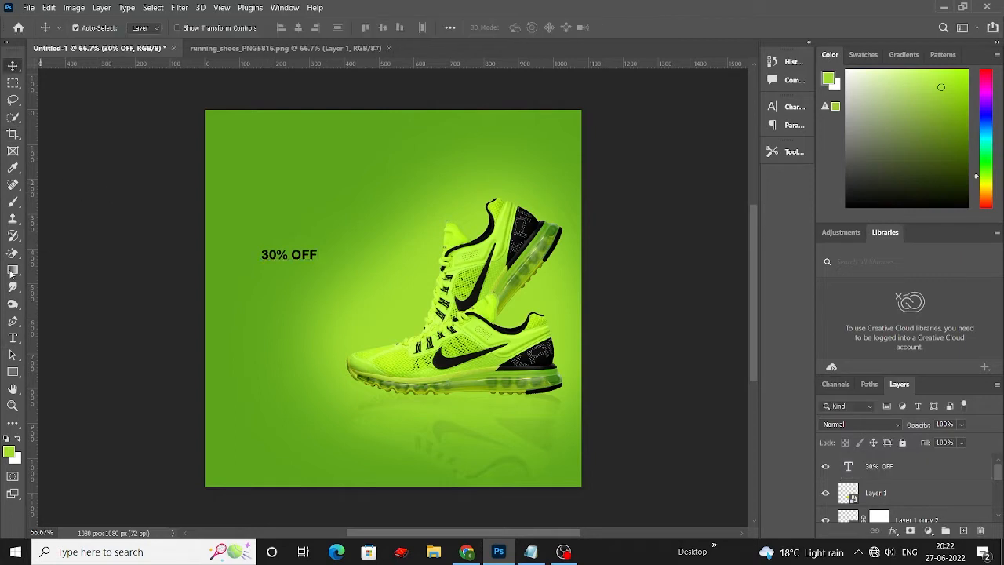
Step: Draw a circle about 237 px in diameter with the Ellipse tool in the canvas's upper-left corner
click(12, 371)
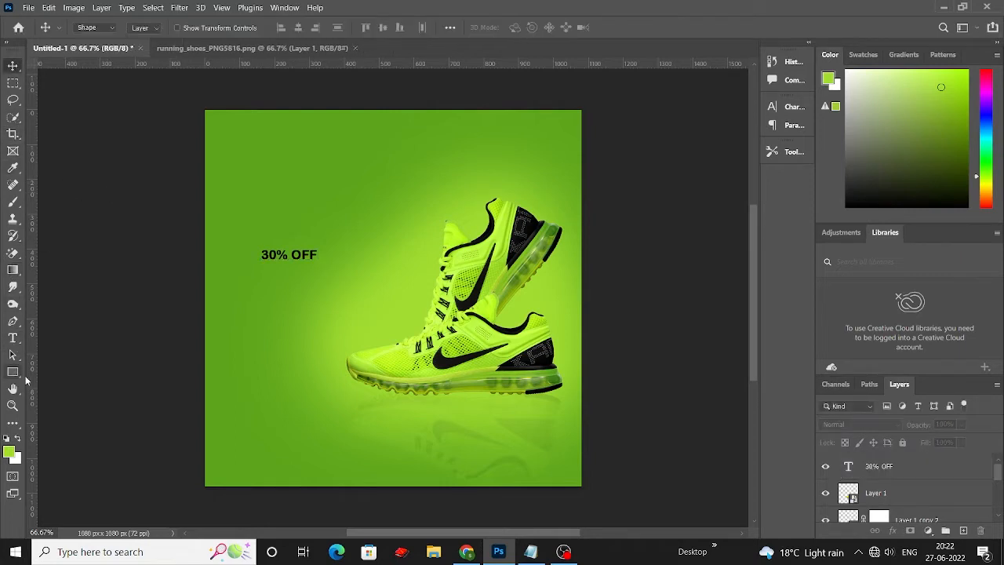
right_click(13, 372)
click(63, 366)
key(shift+u)
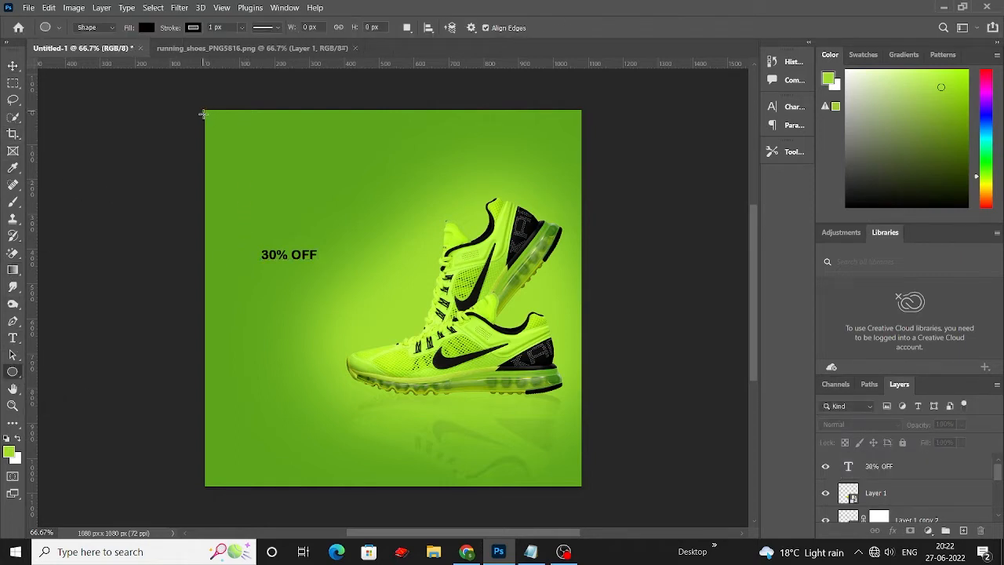
drag(215, 129, 298, 211)
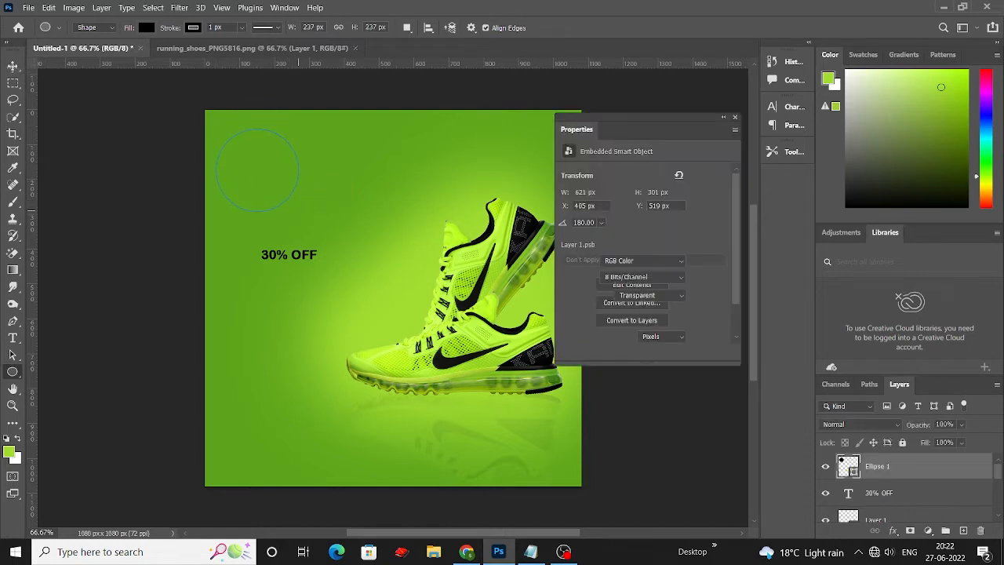
Step: Fill the circle with the pale yellow-green from the recently used colors after trying other greens
click(602, 267)
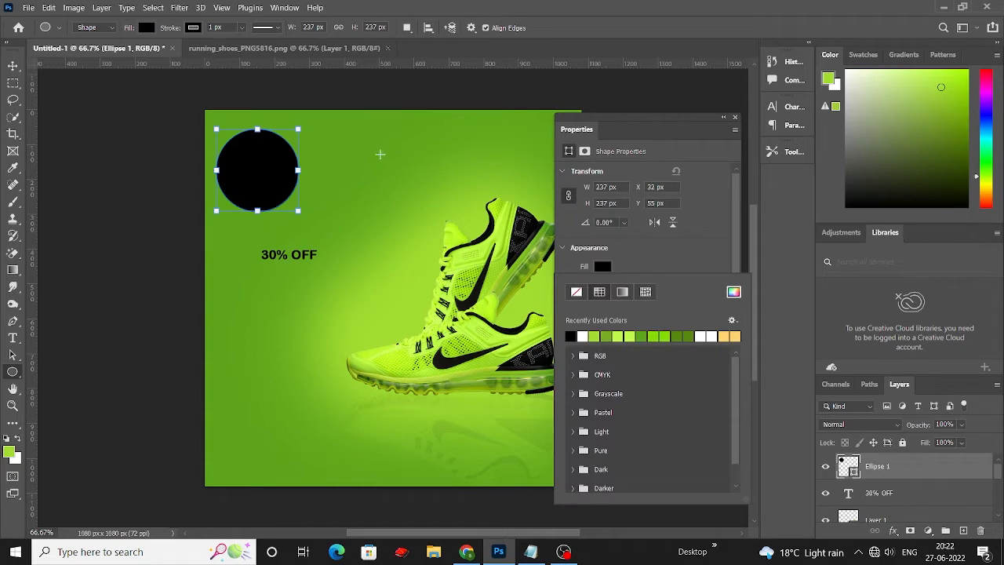
click(594, 335)
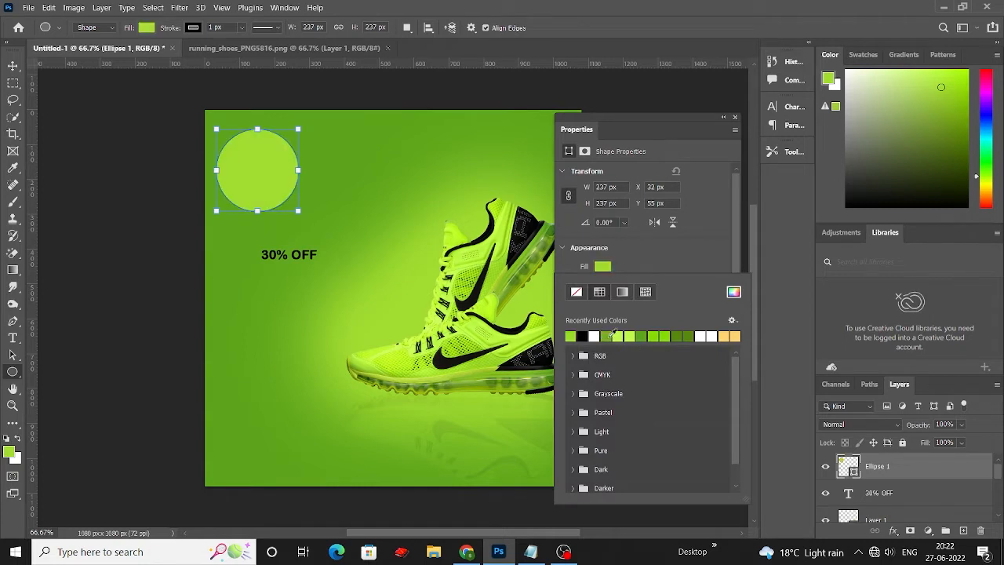
click(612, 334)
click(631, 334)
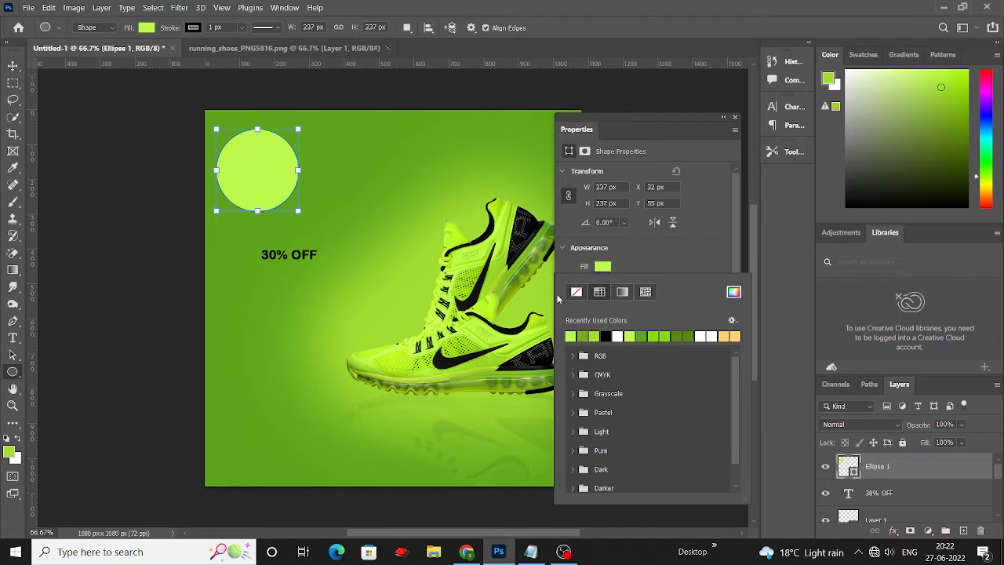
Step: Recolor the circle shape's fill to a slightly darker yellow-green
click(362, 353)
click(535, 209)
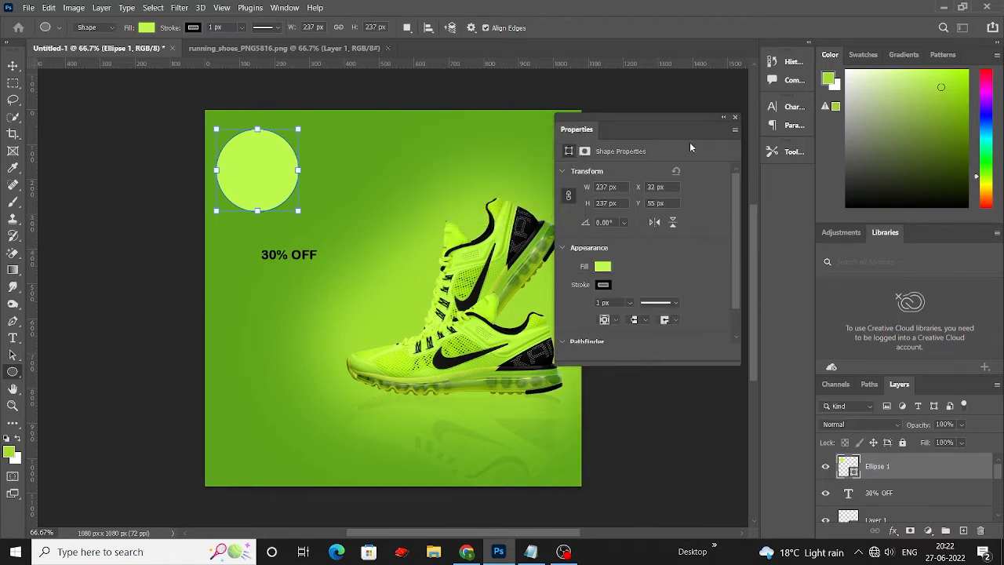
click(735, 117)
key(v)
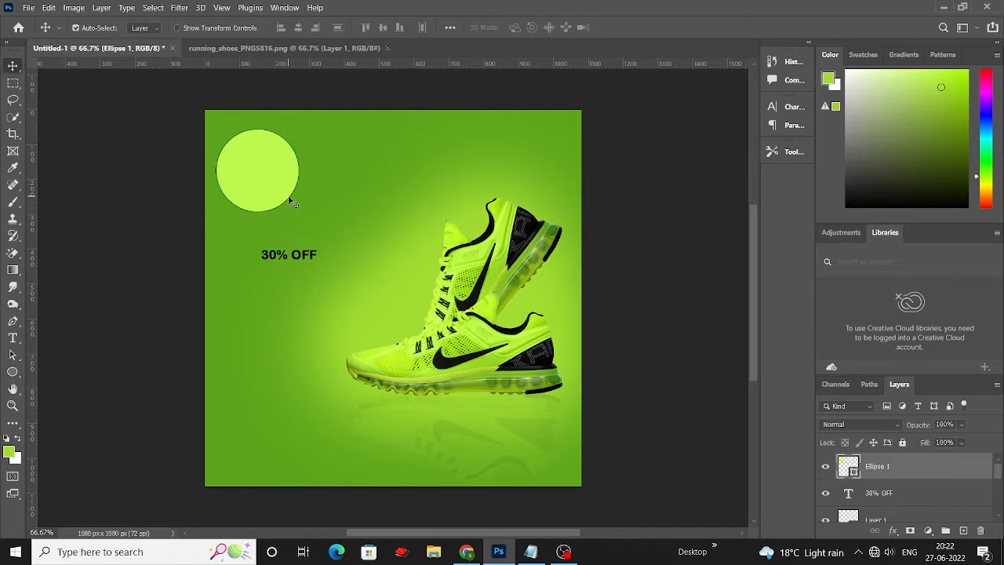
double_click(850, 469)
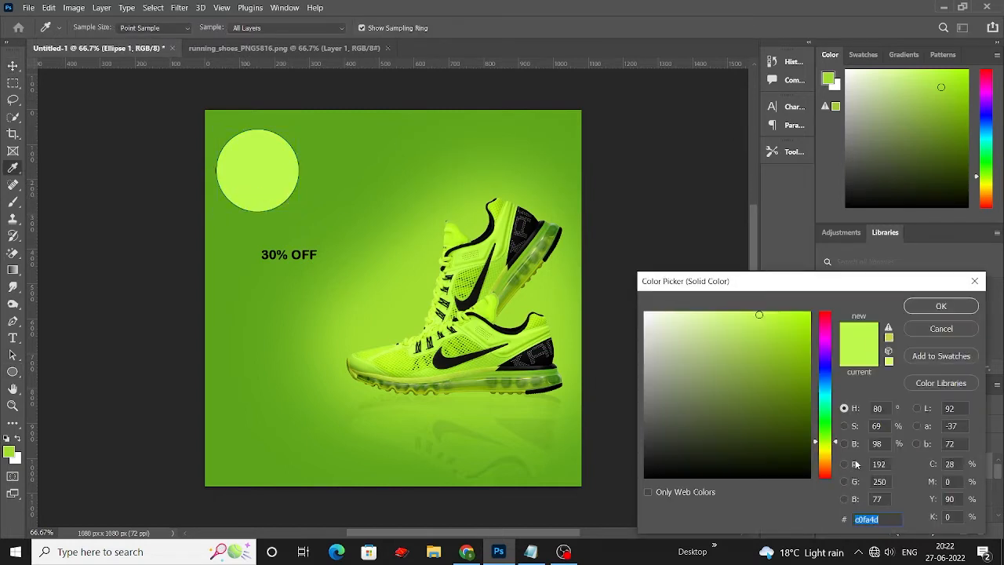
drag(767, 318, 782, 341)
click(941, 306)
Step: Delete the Ellipse 1 shape layer from the canvas's upper-left corner
right_click(853, 472)
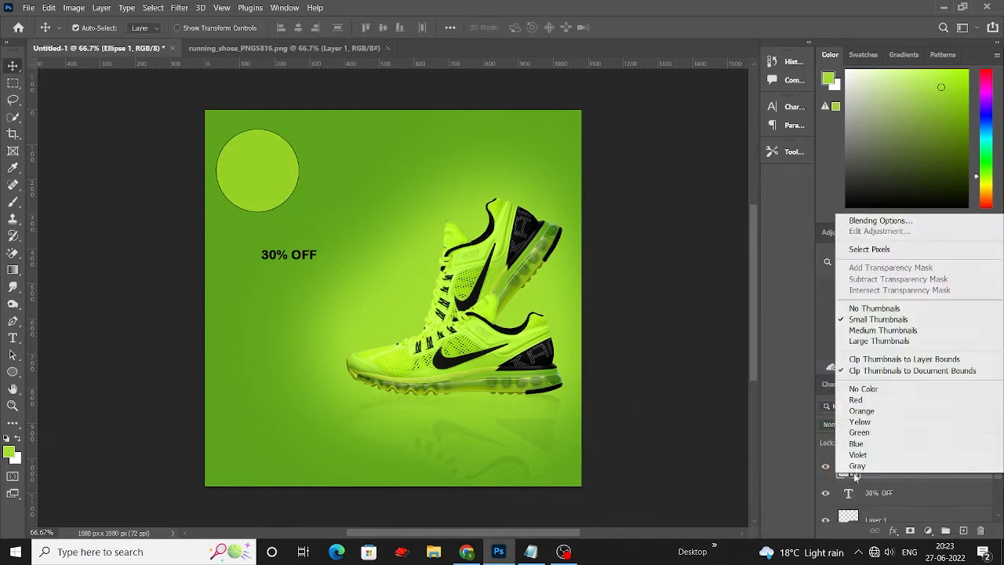
key(Escape)
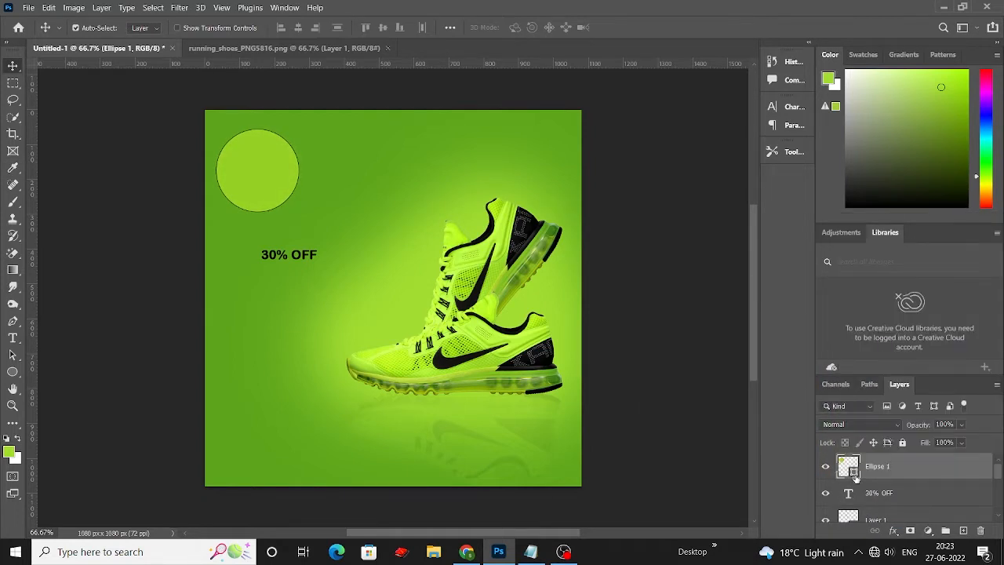
double_click(855, 477)
click(975, 280)
key(Delete)
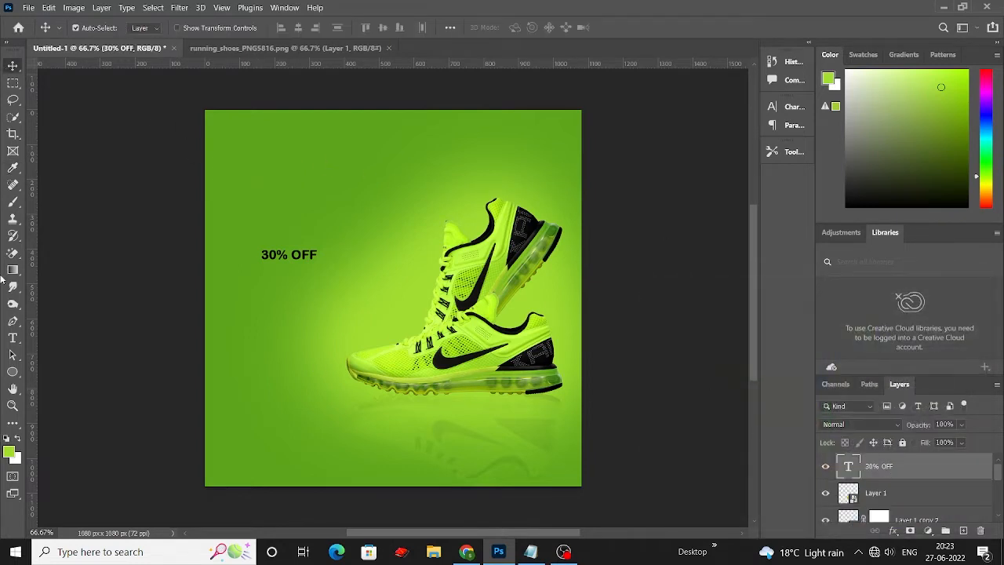
Step: Make a circular marquee selection in the canvas's upper-left corner, fill it with green #98d730 on a new top layer, and deselect
right_click(12, 83)
click(71, 92)
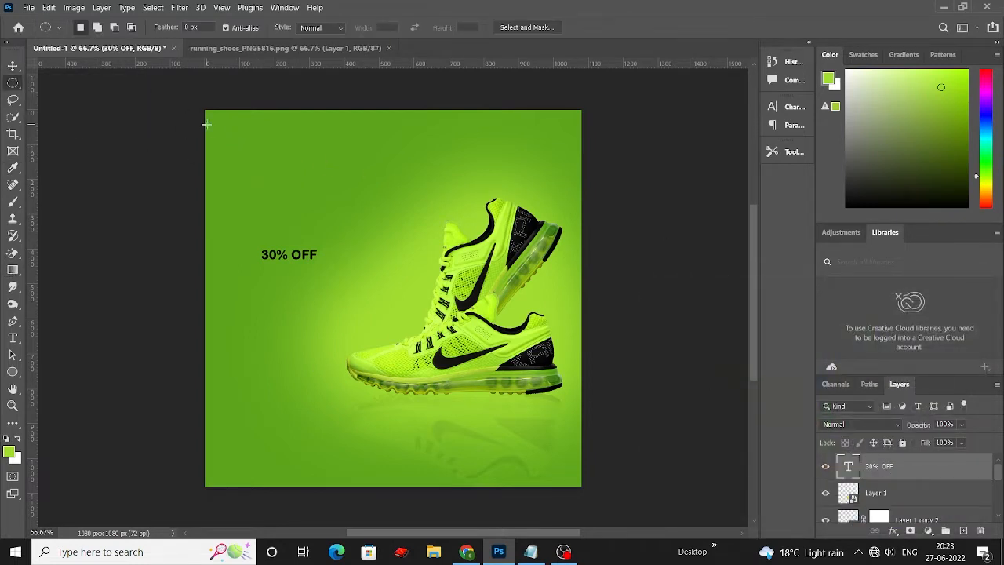
drag(207, 124, 282, 208)
click(963, 530)
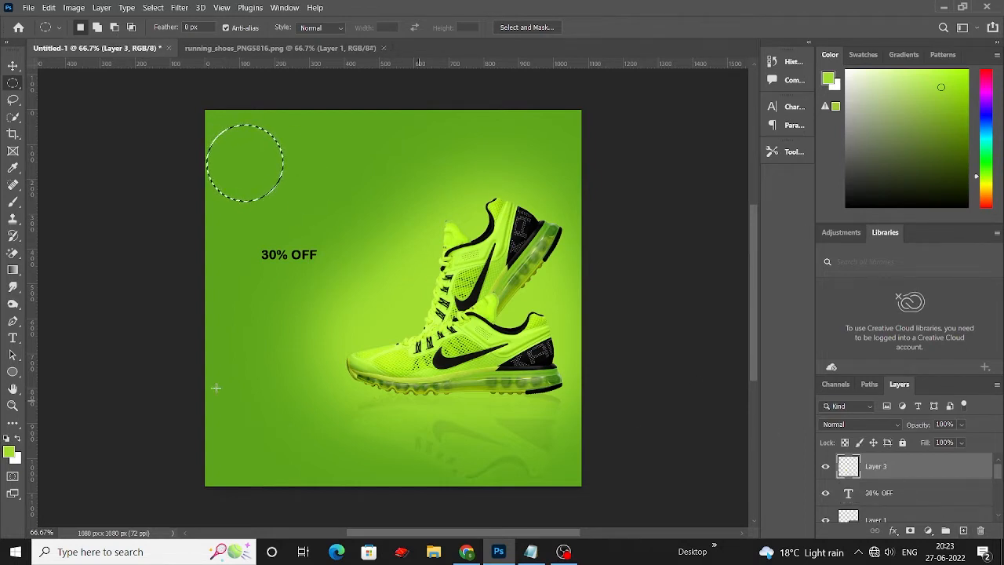
click(9, 452)
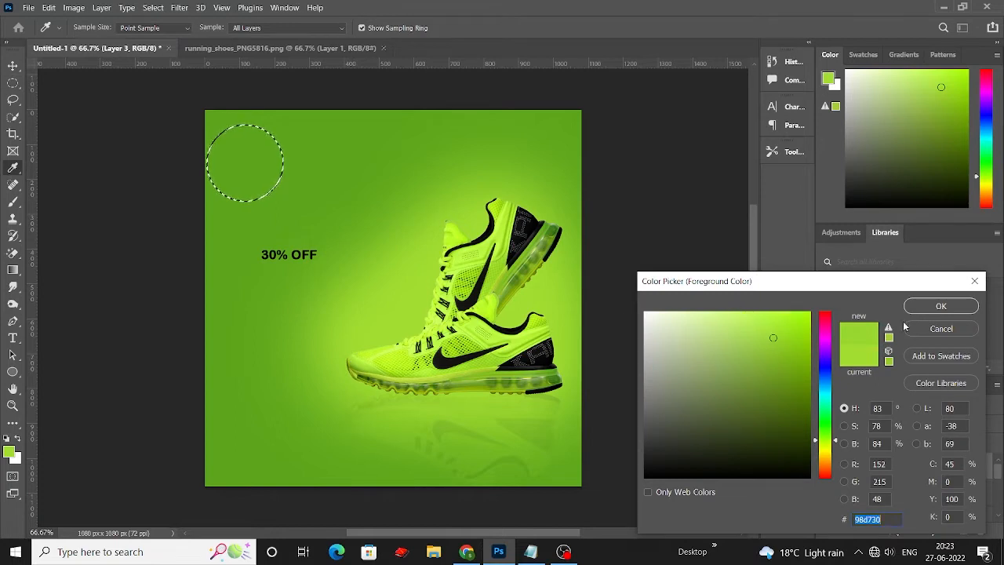
click(940, 306)
key(alt+BackSpace)
key(ctrl+d)
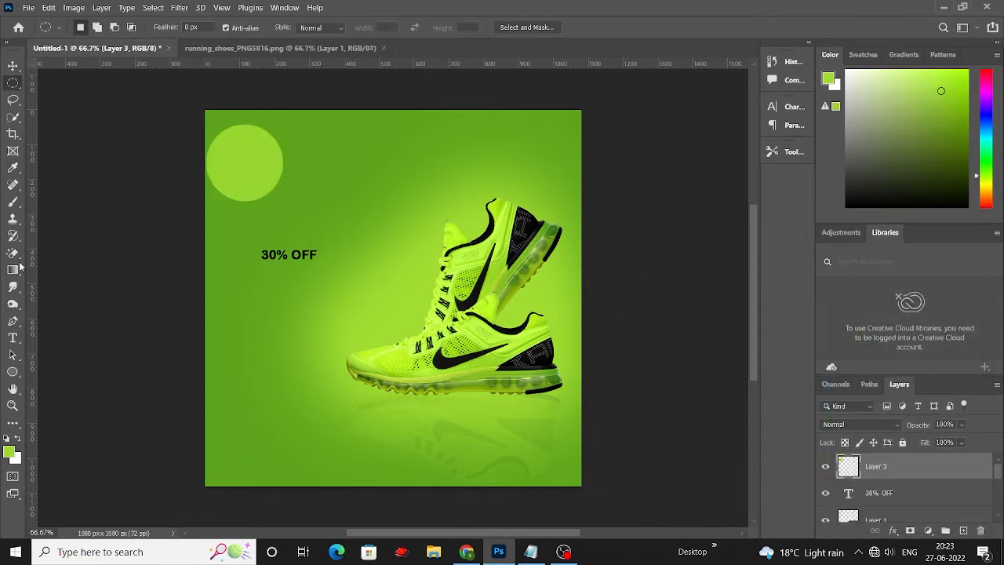
Step: Move the green circle partly off the canvas's upper-left corner and place a duplicate layer of it directly beneath
click(13, 66)
mouse_move(243, 176)
mouse_down()
mouse_move(227, 145)
mouse_move(243, 163)
mouse_up()
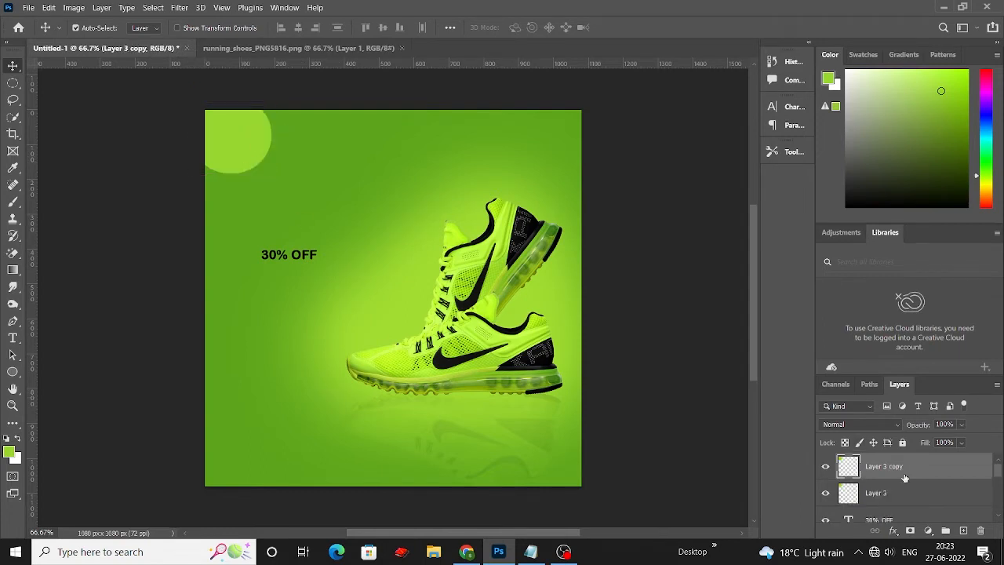
drag(904, 477, 880, 505)
Step: Recolor the lower circle copy with the darker background green #70b421 and deselect
ctrl+click(847, 494)
click(10, 452)
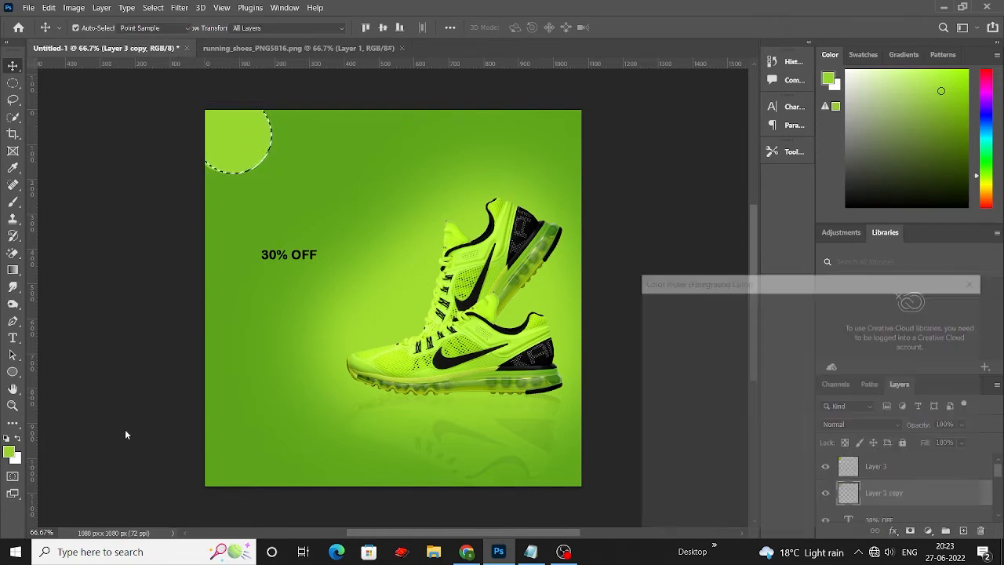
click(293, 347)
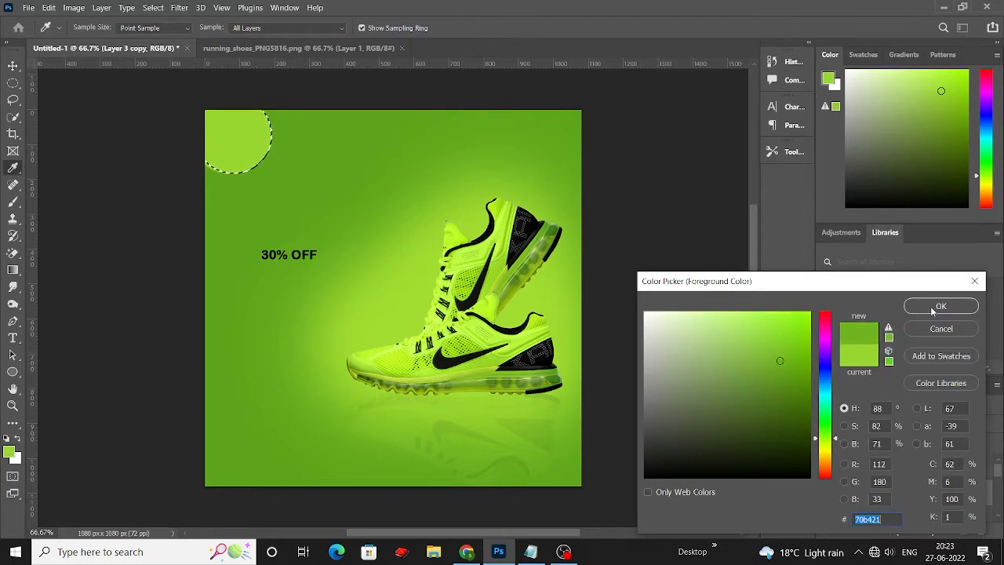
click(941, 306)
key(ctrl+d)
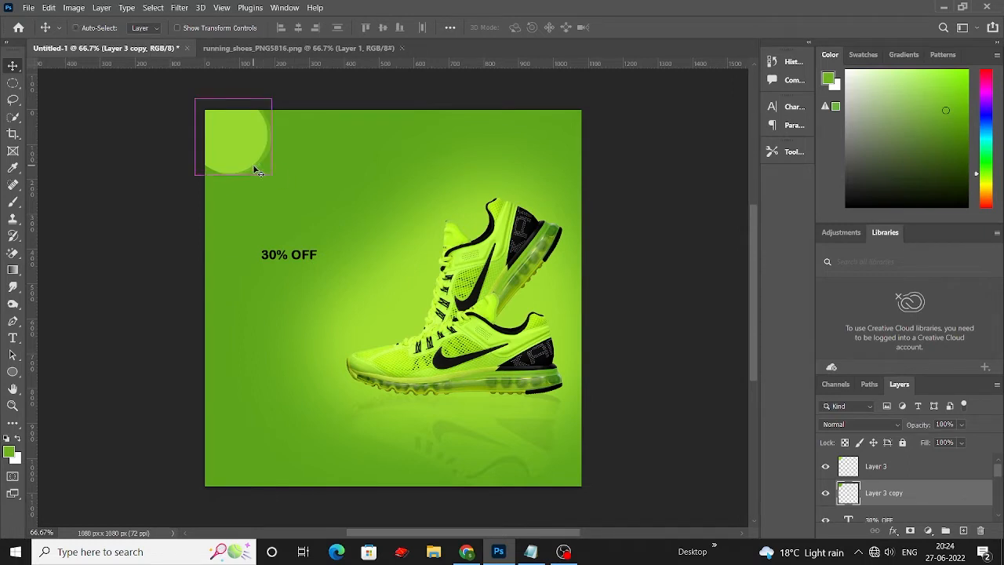
Step: Scale the darker circle copy to about 110% so it forms a ring around the lighter circle
key(ctrl+t)
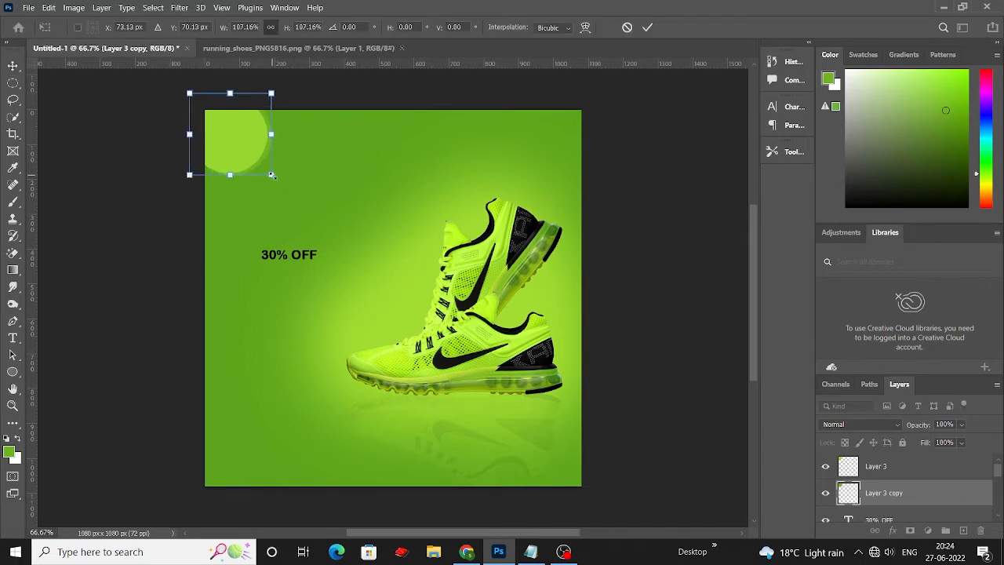
drag(270, 174, 270, 178)
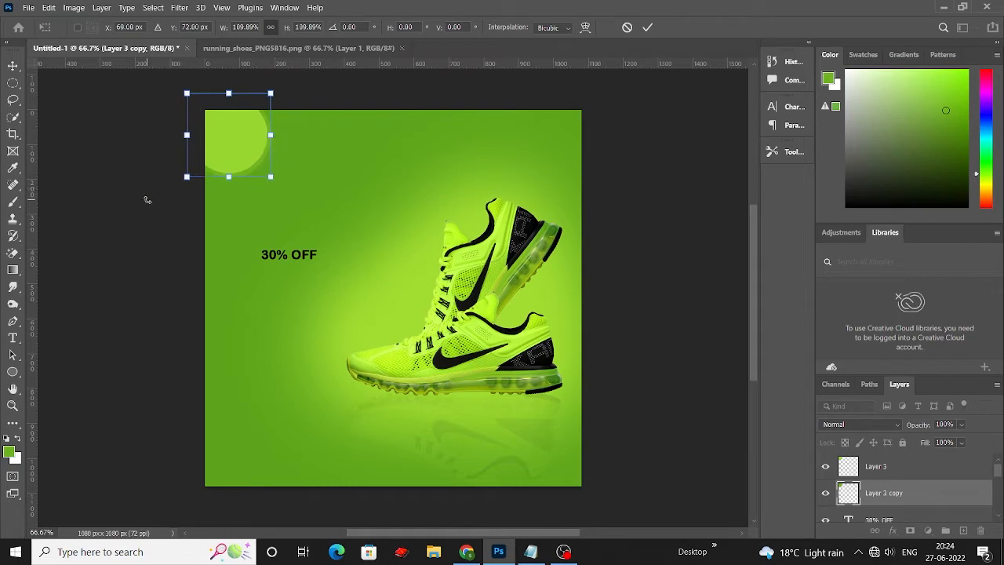
click(52, 87)
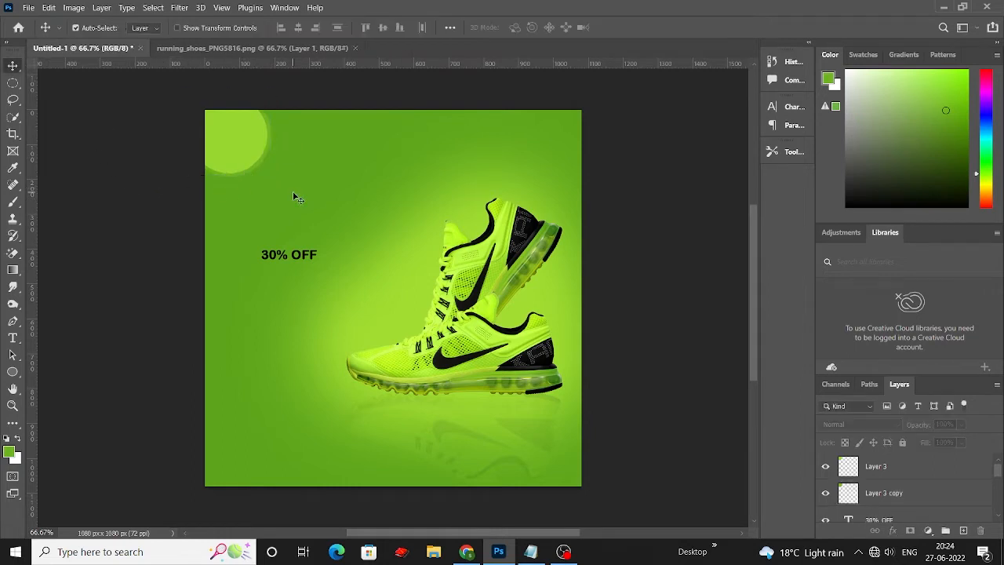
Step: Duplicate both corner circle layers together and place the copies above and to the right of the 30% OFF text
scroll(346, 232, up, 1)
click(904, 471)
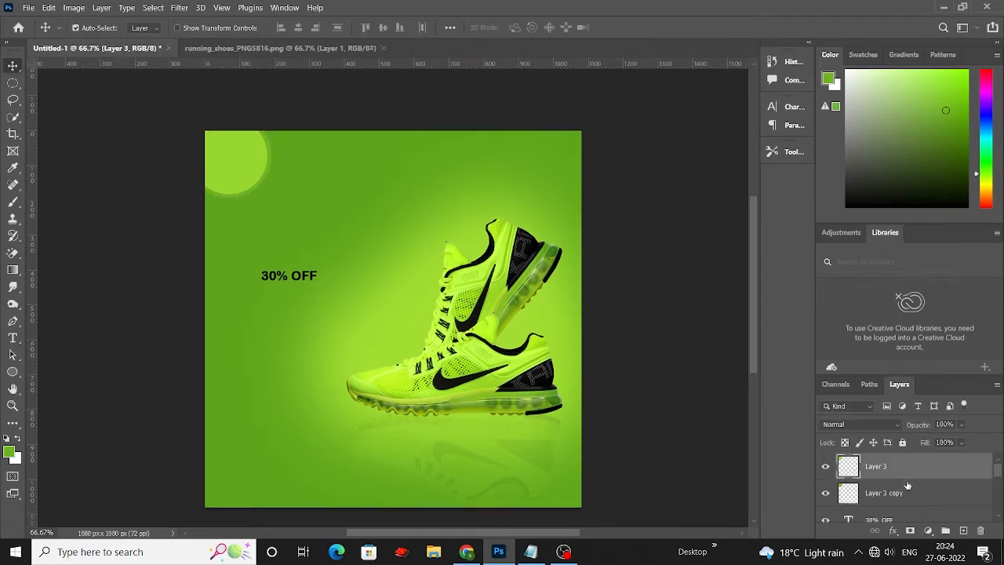
shift+click(906, 491)
drag(247, 219, 348, 224)
Step: Scale the duplicated circle pair to about 57% and move it to the canvas's lower-left area
click(48, 8)
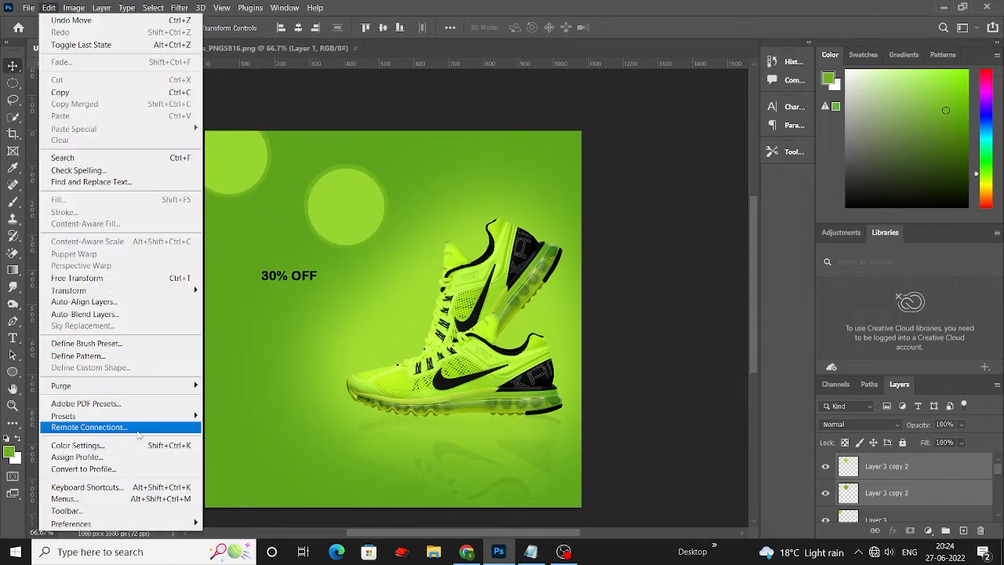
click(94, 279)
drag(305, 165, 340, 201)
drag(373, 241, 265, 428)
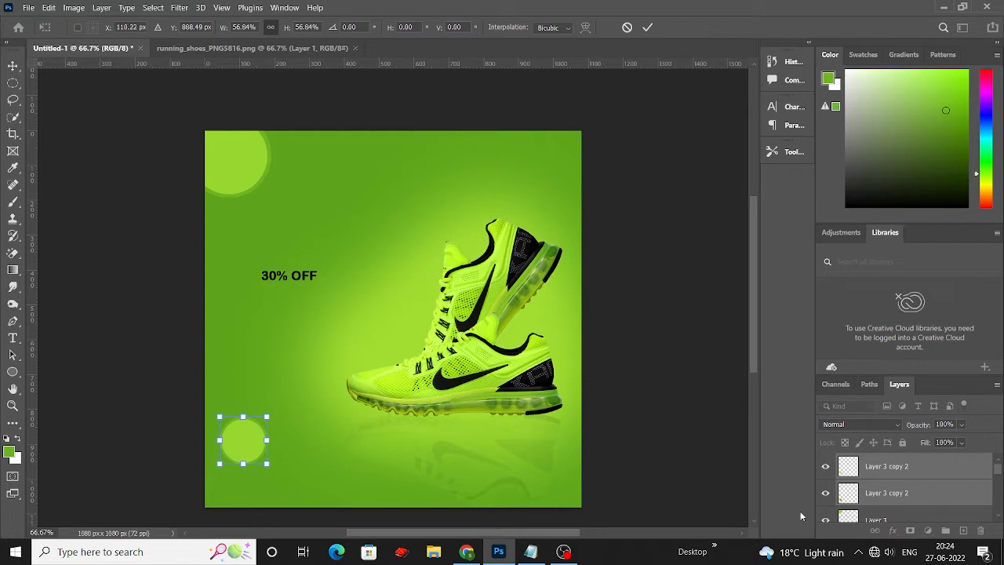
click(930, 480)
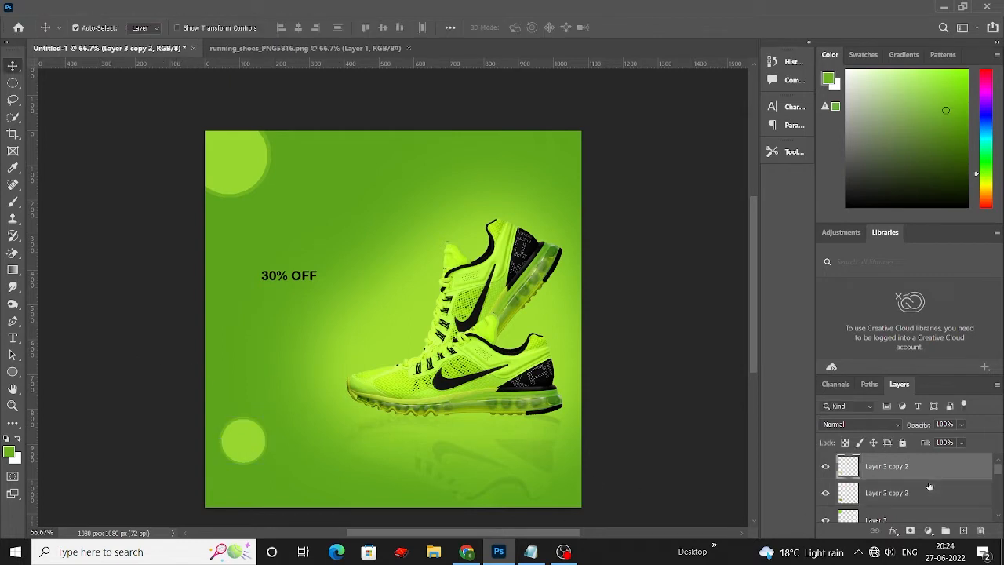
click(182, 347)
Step: Merge the two Layer 3 copy 2 layers of the small ringed circle into one layer
scroll(230, 389, down, 1)
click(893, 474)
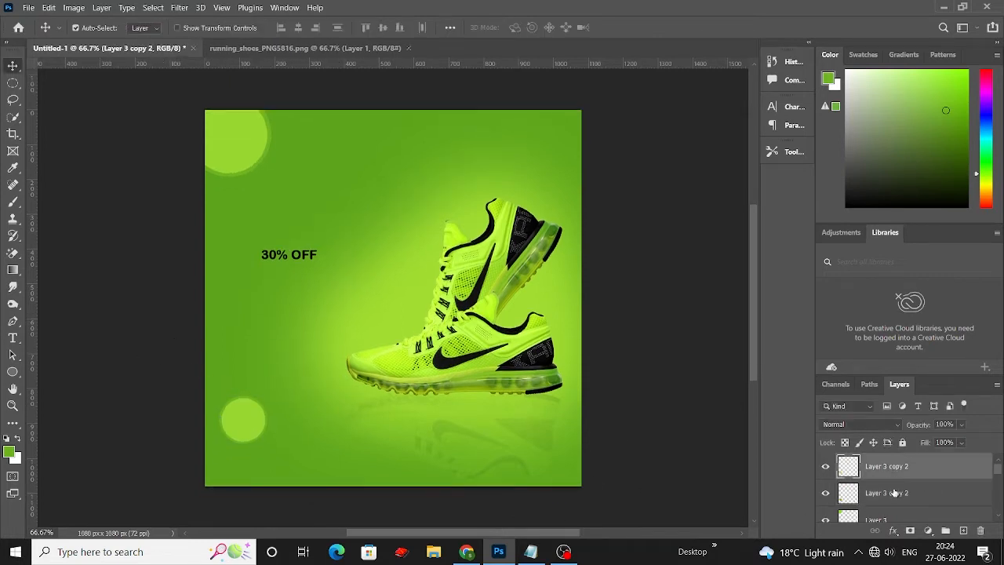
shift+click(895, 492)
right_click(898, 480)
click(750, 391)
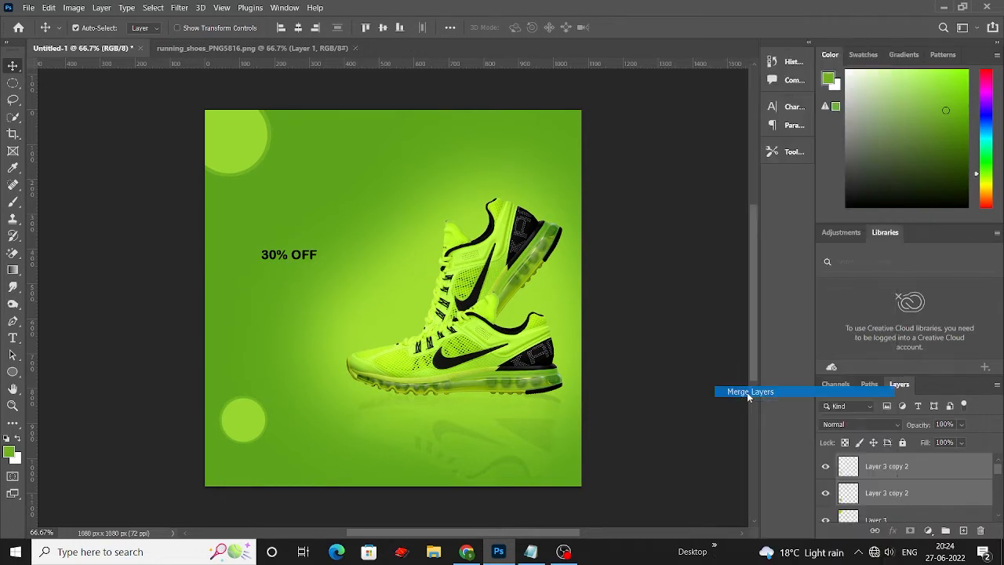
Step: Place copies of the small ringed circle above the shoes, near the lower-left corner, and below the 30% OFF text
drag(252, 427, 423, 167)
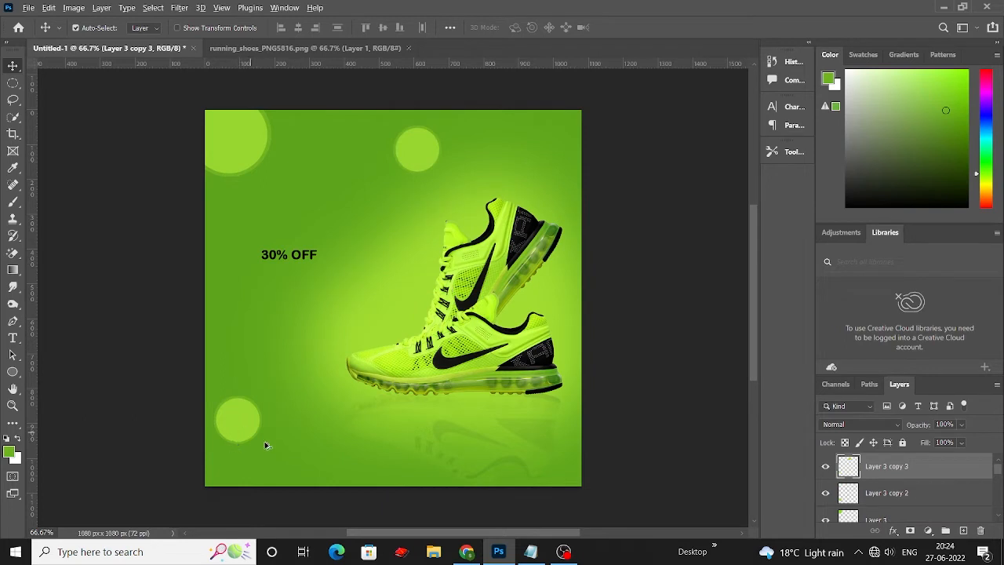
drag(249, 430, 306, 446)
drag(305, 443, 347, 293)
Step: Enlarge the small circle at the canvas's lower-left edge to about 124% and nudge it slightly inward
click(243, 425)
key(ctrl+t)
drag(215, 397, 203, 384)
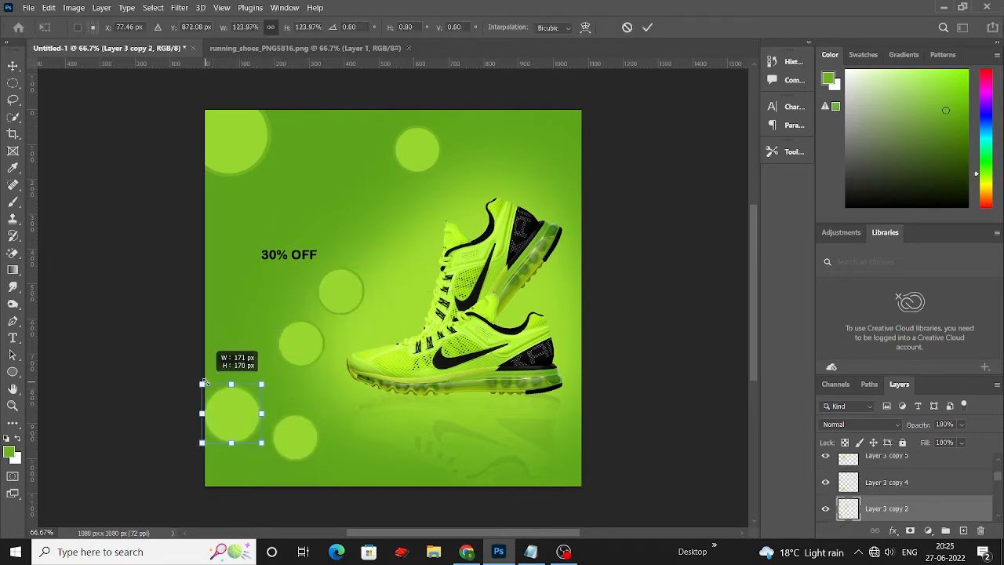
drag(239, 425, 245, 425)
key(Return)
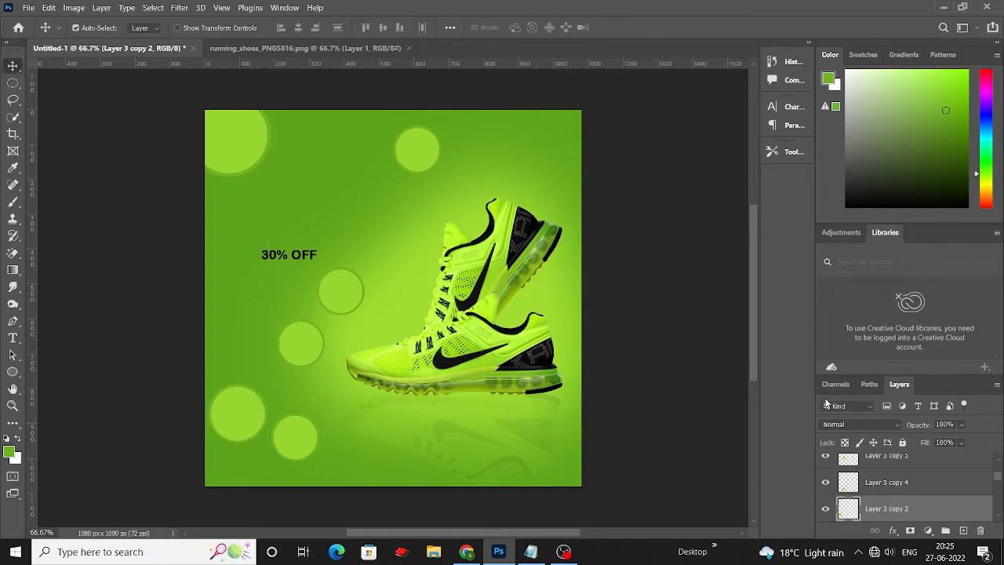
Step: Reduce the enlarged lower-left circle's layer fill to 60%
click(962, 442)
drag(960, 458, 950, 459)
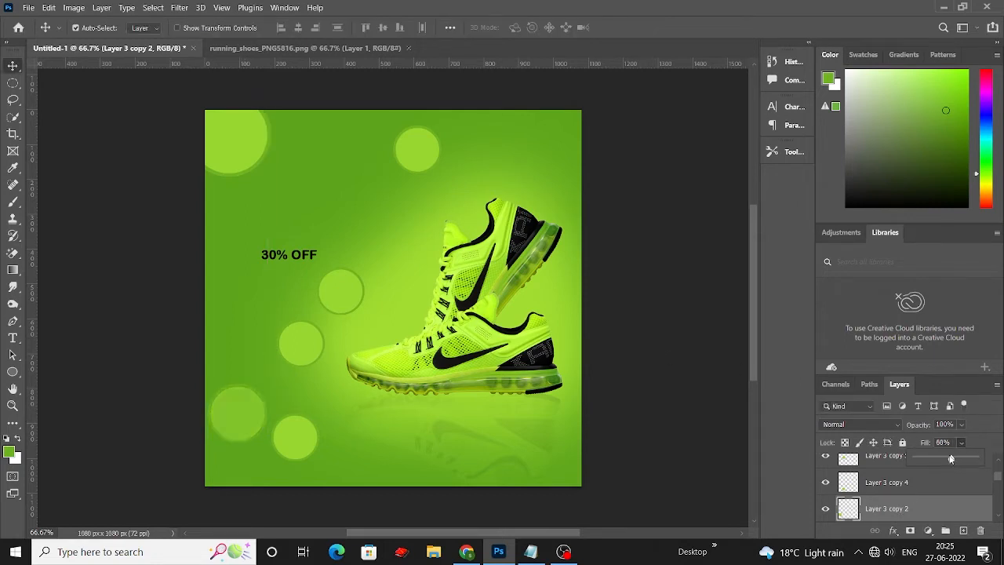
click(68, 346)
Step: Shrink the circle directly below the 30% OFF text and move it just to the right of that text
click(336, 303)
key(ctrl+t)
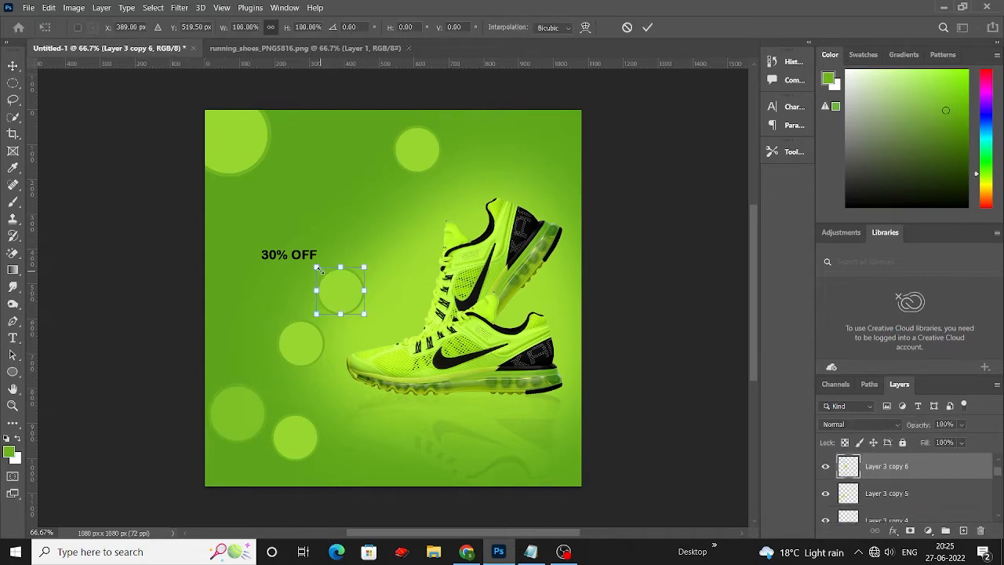
drag(316, 268, 353, 237)
click(12, 66)
click(197, 190)
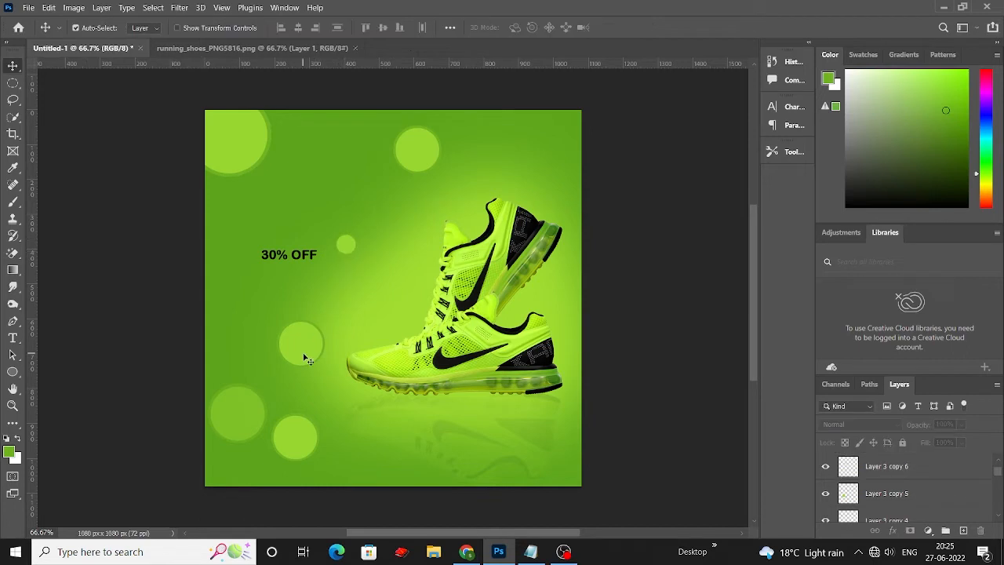
Step: Scale the circle left of the shoe toe to about 67%, move it to the canvas's lower-right edge, and set its fill to 35%
click(306, 359)
key(ctrl+t)
drag(280, 321, 575, 454)
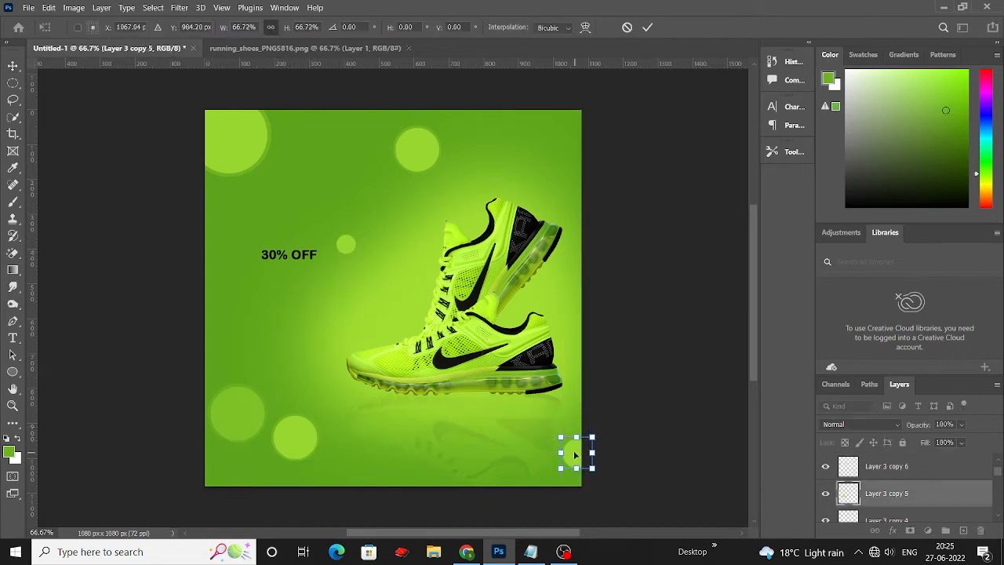
drag(960, 442, 938, 459)
Step: Move the small circle beside the large lower-left one down onto the canvas's bottom edge
click(14, 67)
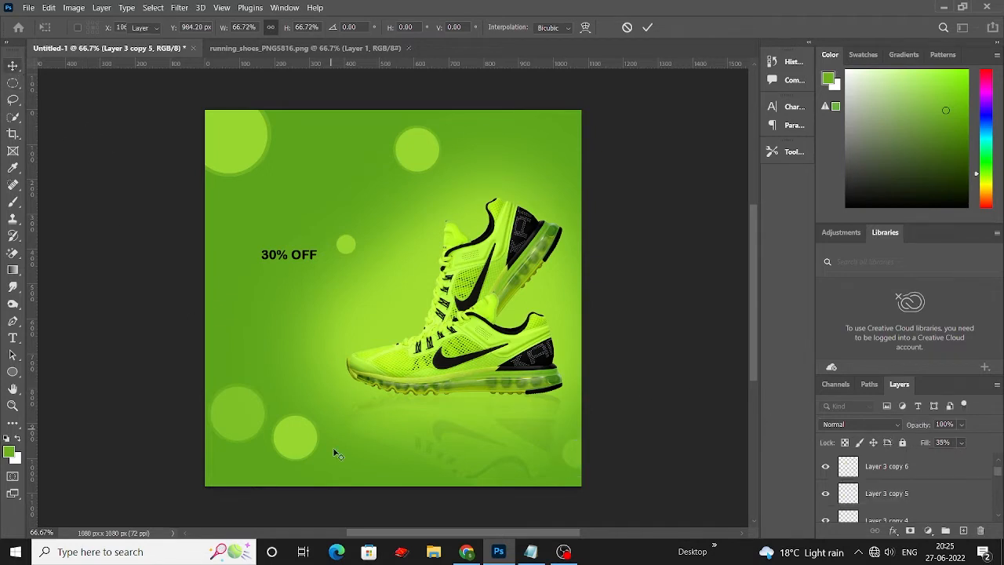
drag(298, 454, 363, 488)
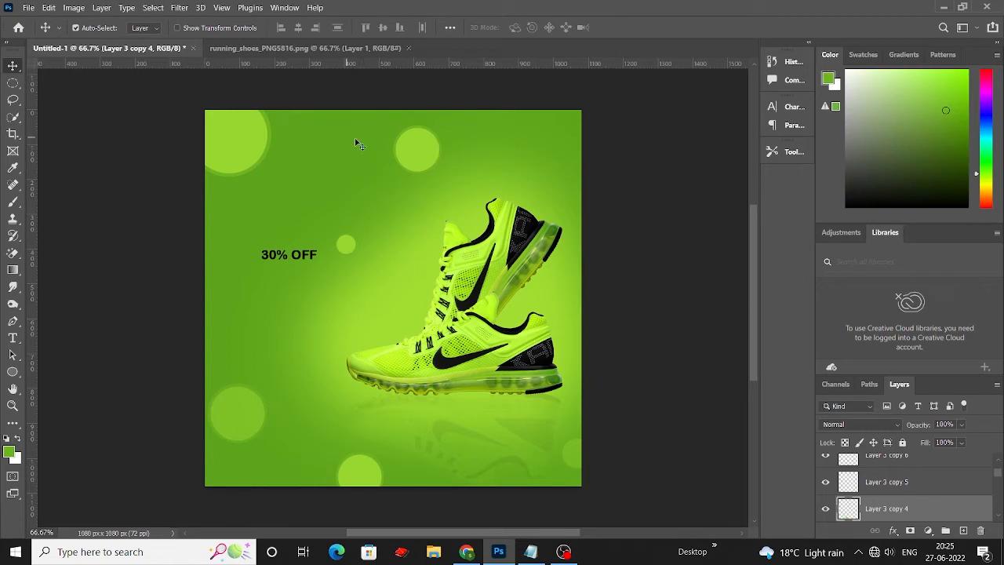
Step: On Layer 4, draw a closed wavy path across the canvas's upper-right edge and convert it to a selection
scroll(894, 478, up, 1)
click(886, 466)
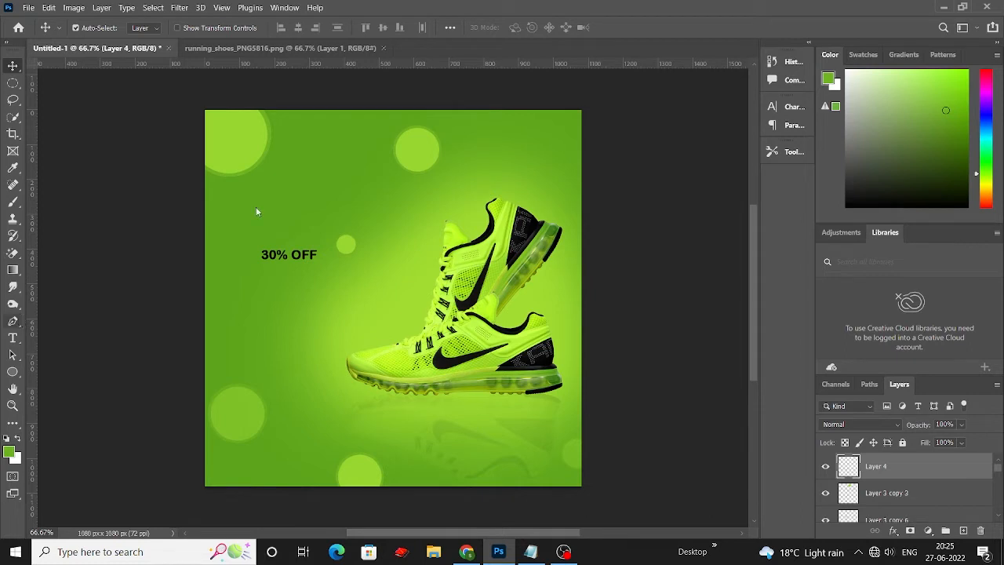
right_click(13, 321)
click(81, 321)
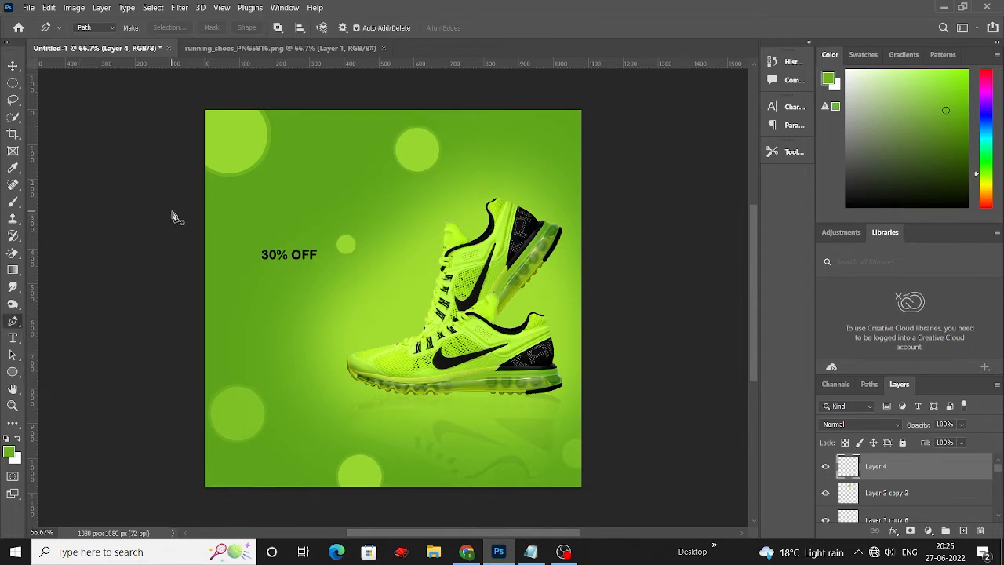
click(299, 104)
drag(396, 157, 580, 162)
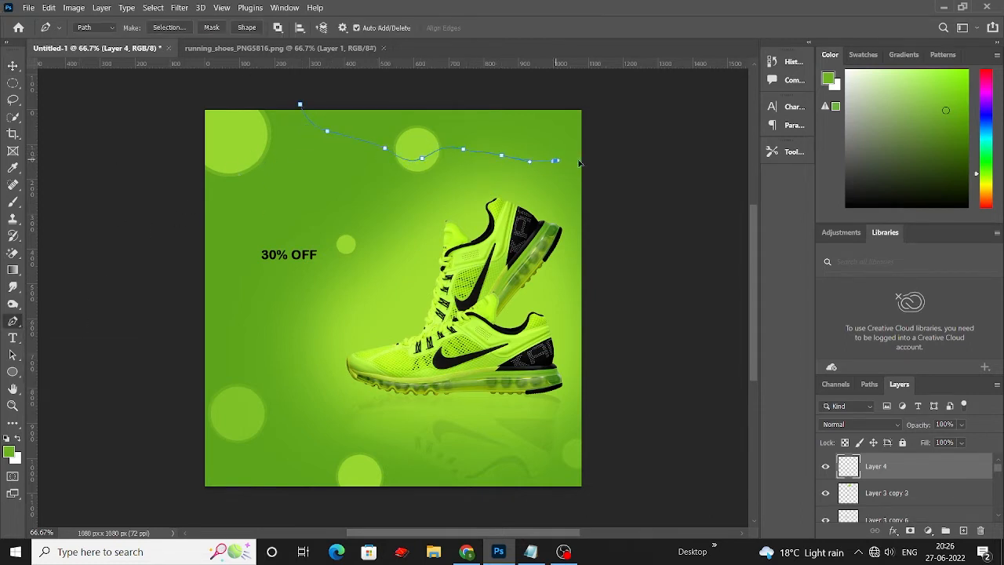
key(ctrl+z)
mouse_move(416, 159)
mouse_down()
mouse_move(571, 176)
mouse_move(610, 129)
mouse_move(502, 84)
mouse_up()
mouse_move(379, 86)
mouse_down()
mouse_move(324, 93)
mouse_move(296, 116)
mouse_up()
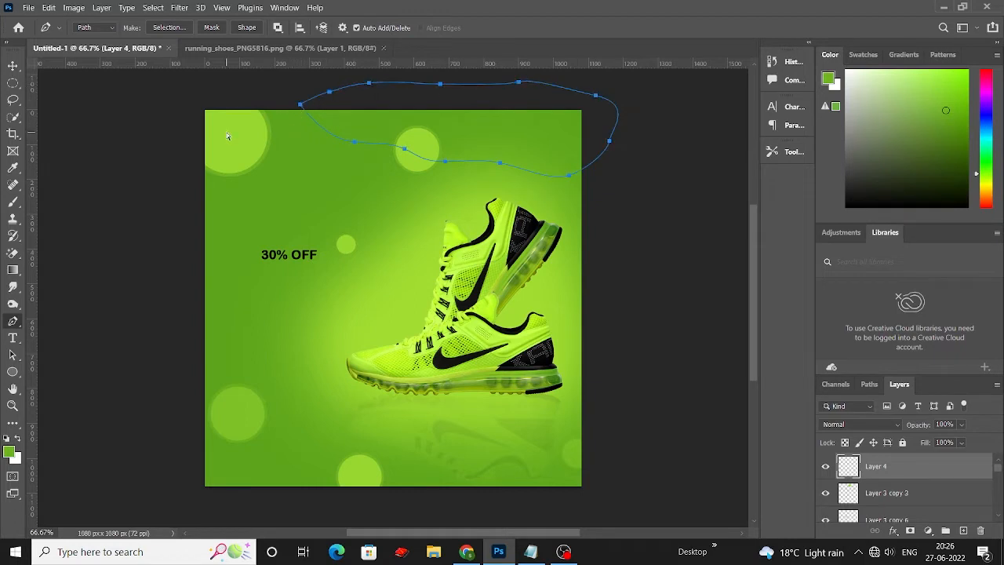
key(ctrl+Return)
key(m)
key(v)
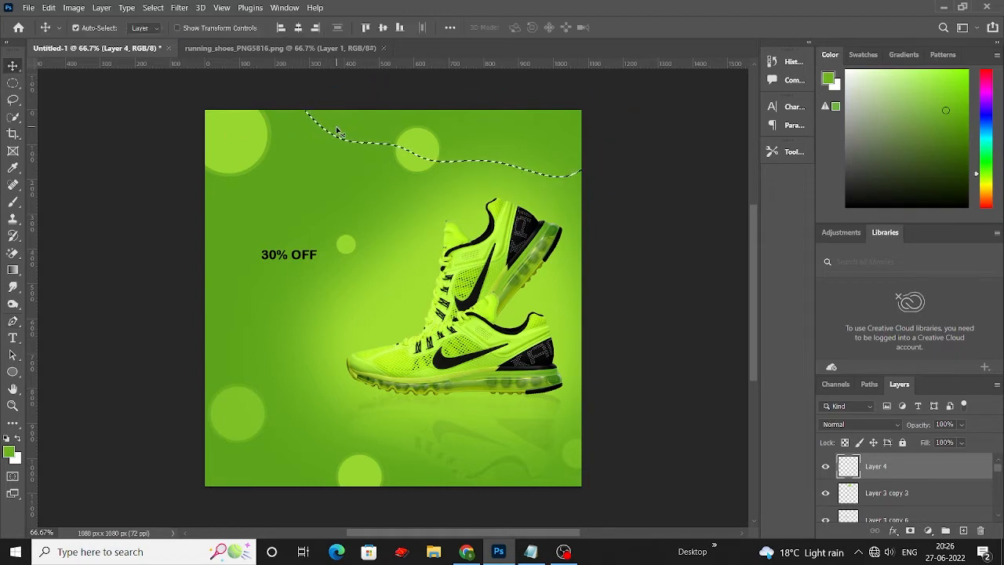
Step: Fill the wavy selection with the dark green sampled from the background, deselect, and shift the shape slightly down
key(i)
click(356, 179)
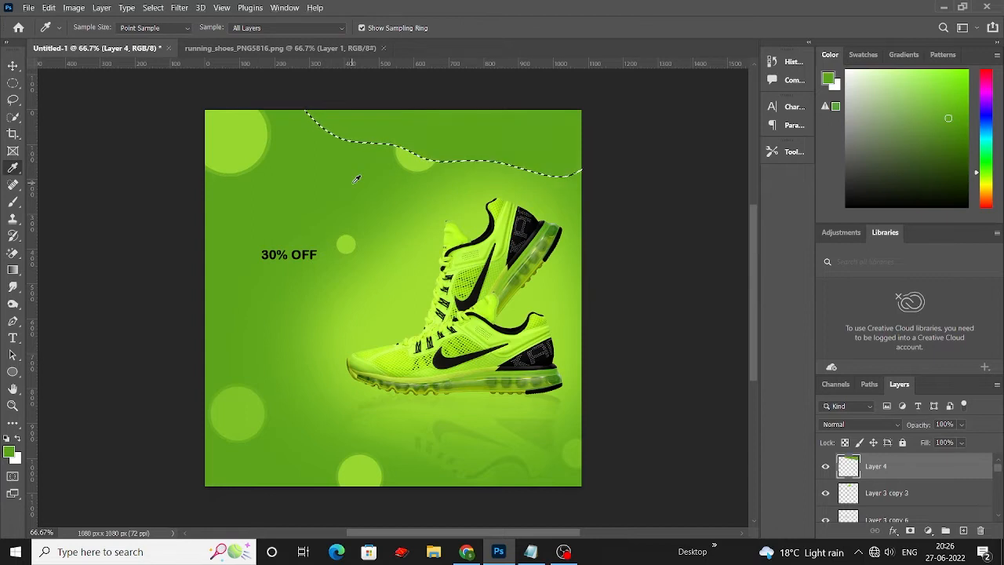
key(alt+BackSpace)
key(ctrl+d)
key(v)
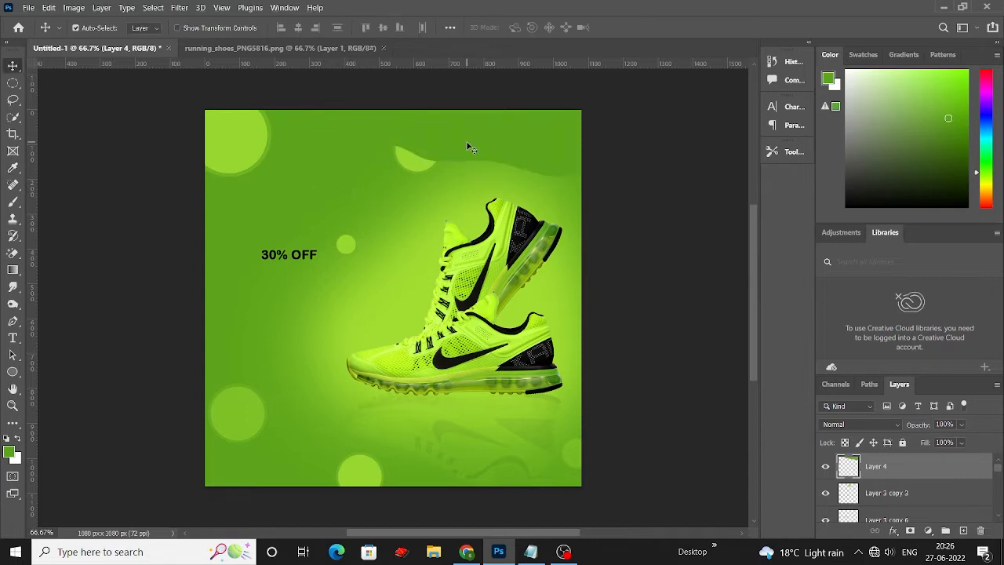
mouse_move(466, 142)
mouse_down()
mouse_move(477, 140)
mouse_move(468, 156)
mouse_up()
Step: Duplicate the wavy shape's layer and fill the copy with light green 98d730 sampled from the upper-left circle
key(ctrl+j)
ctrl+click(848, 466)
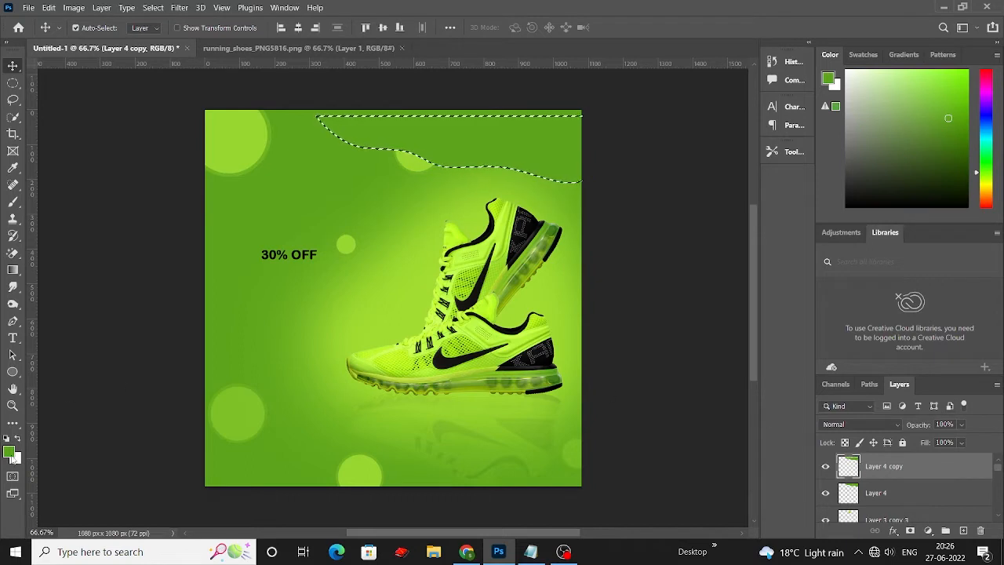
click(11, 455)
click(248, 143)
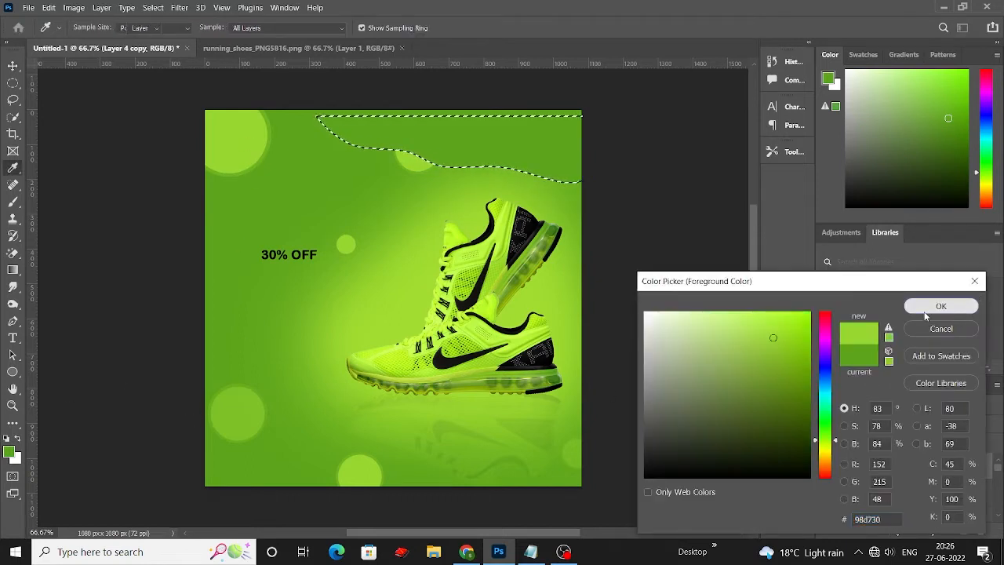
click(934, 307)
key(alt+BackSpace)
key(ctrl+d)
click(12, 66)
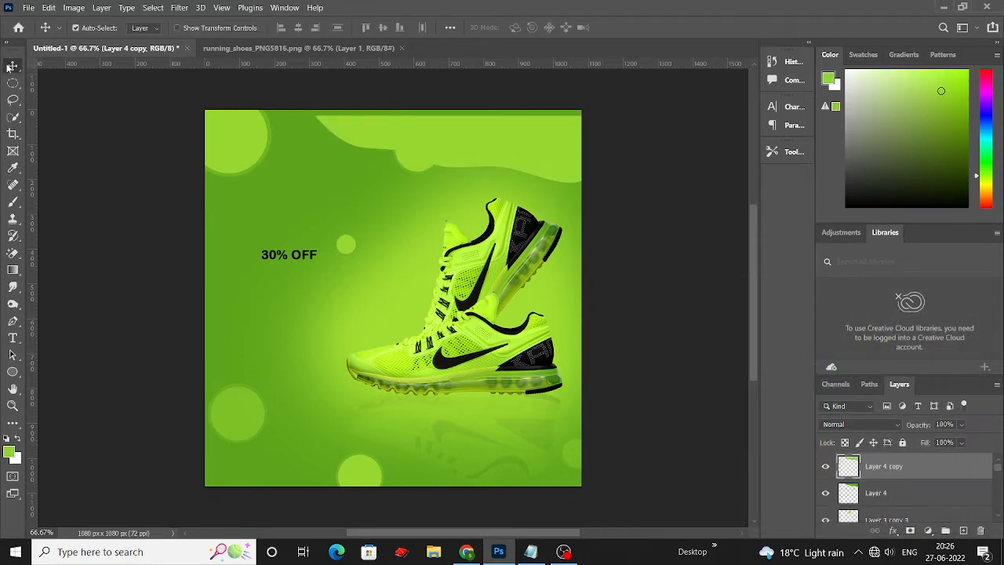
Step: Shift both wavy shapes up with the light copy beneath as a thin edge band, and set the copy's fill to 42%
drag(876, 473, 872, 507)
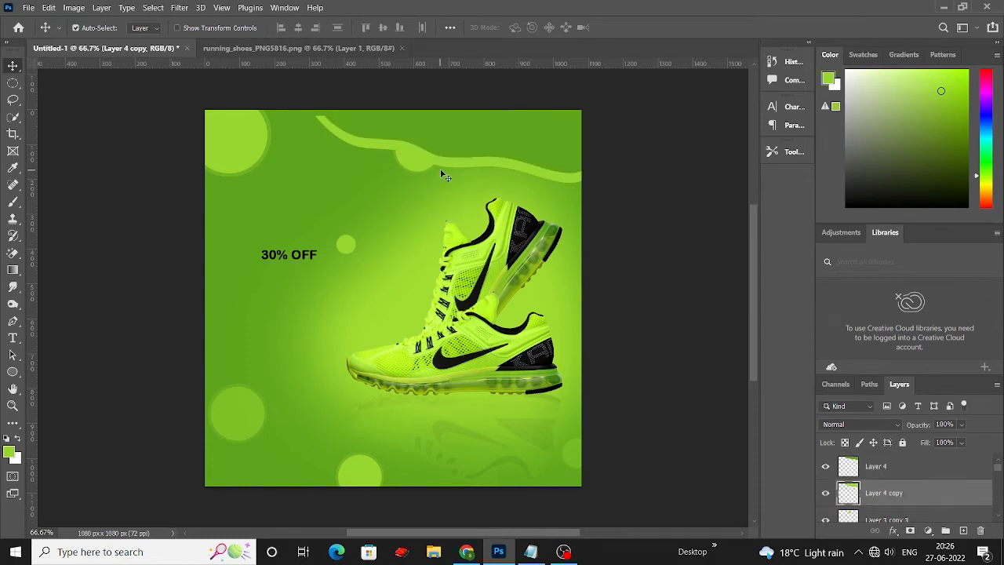
drag(463, 164, 487, 140)
drag(501, 158, 508, 154)
drag(947, 459, 942, 460)
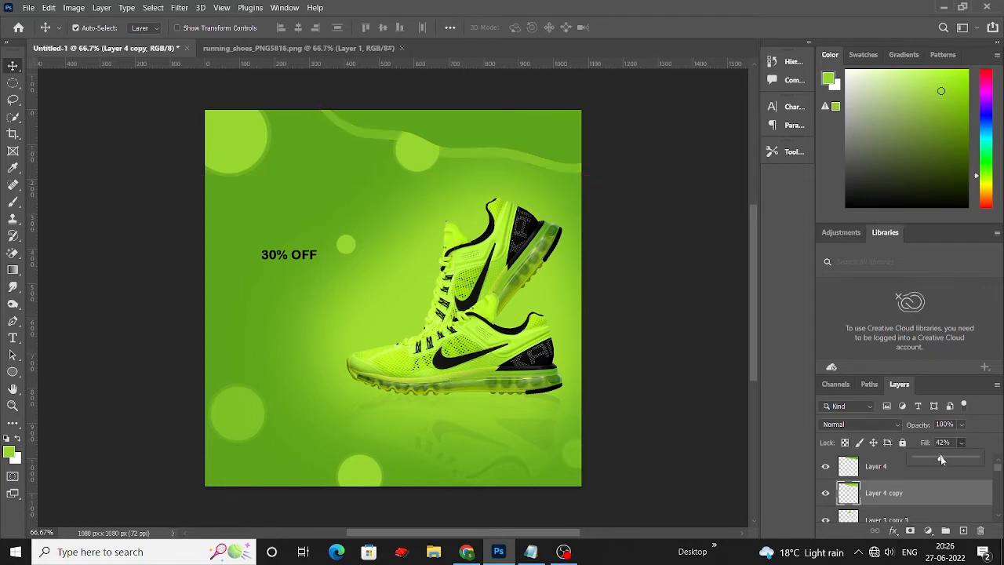
click(8, 71)
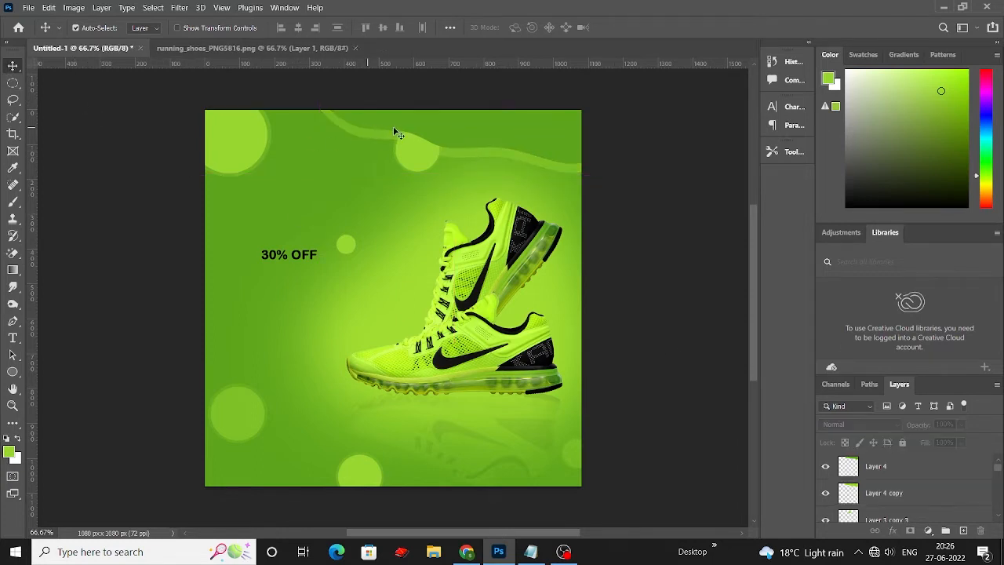
Step: Set the dark wavy shape's layer fill to 77% and reduce the fill of the circle it overlaps
click(397, 130)
click(962, 444)
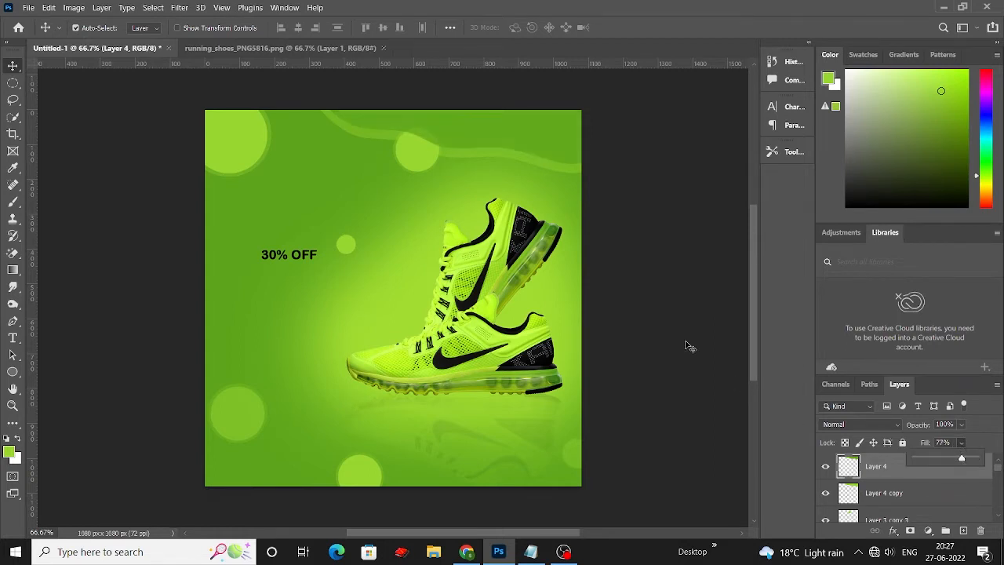
click(406, 164)
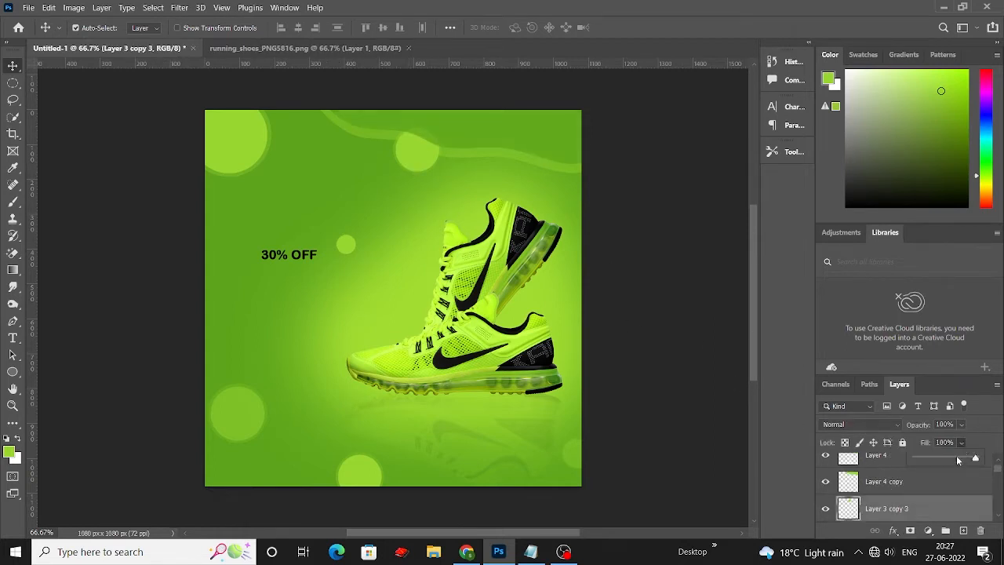
click(704, 292)
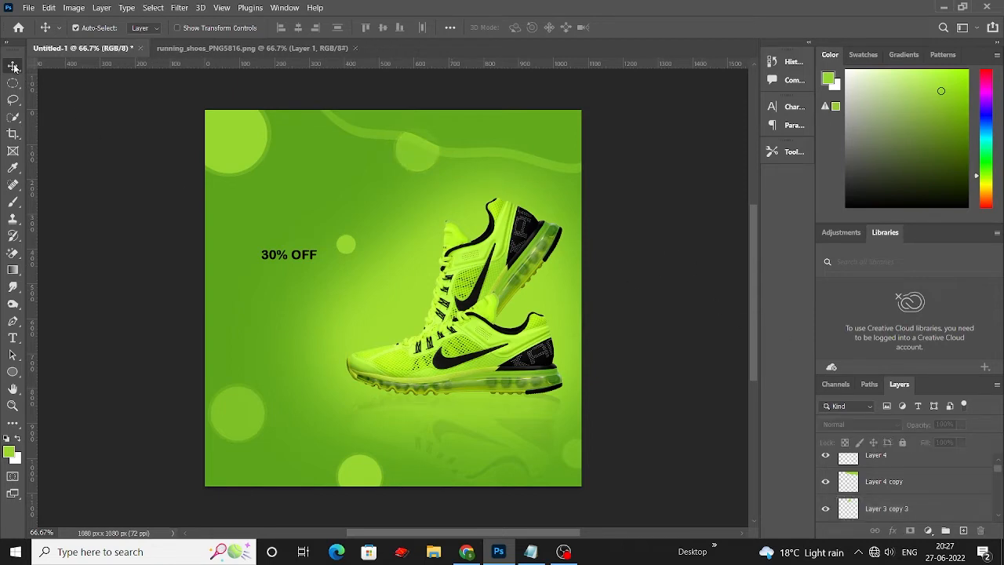
Step: Move the 30% OFF text up and add DISCOUNT TODAY, copied from the Notepad notes, as a separate text layer below it
drag(276, 255, 276, 213)
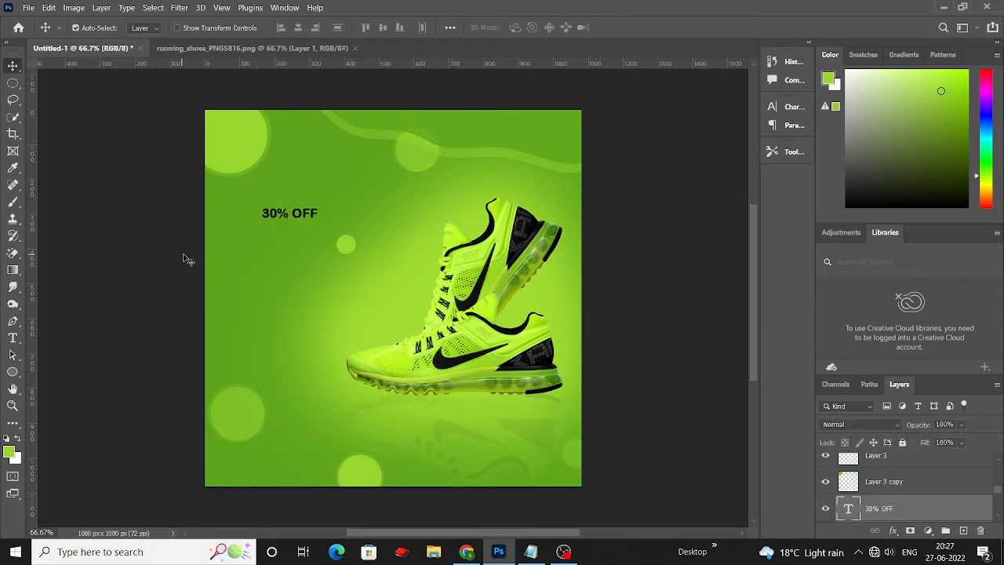
click(531, 552)
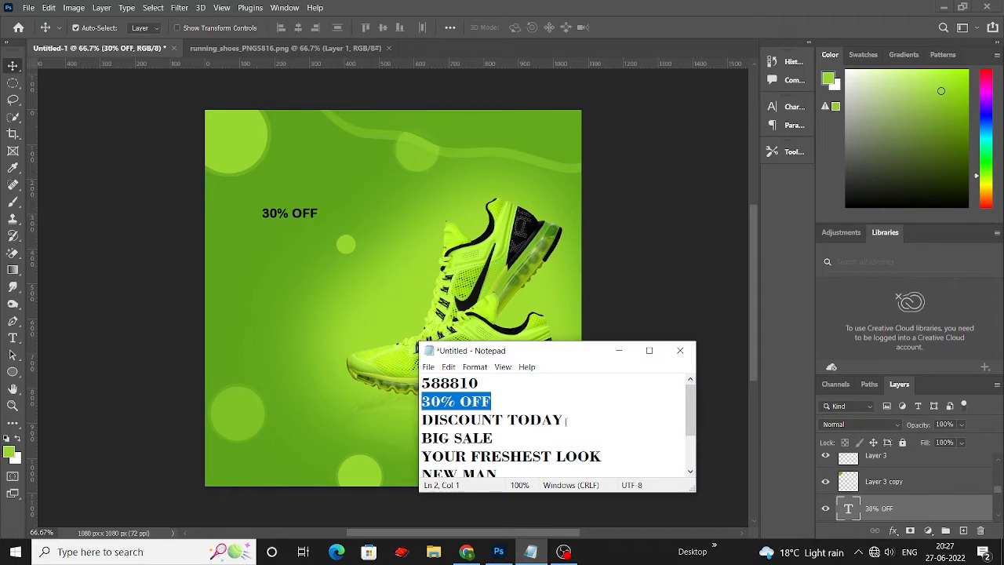
drag(572, 420, 430, 420)
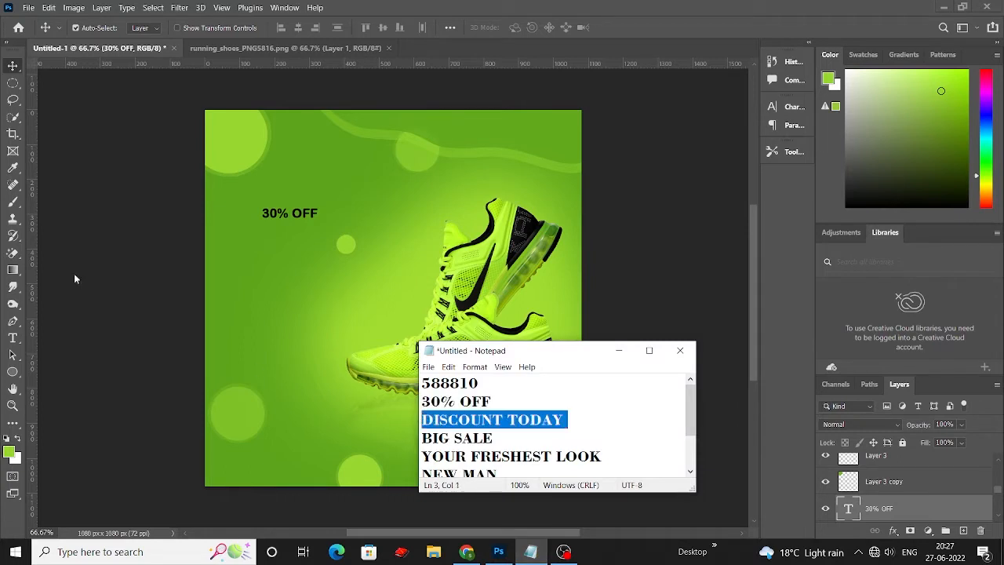
click(13, 69)
click(108, 187)
key(t)
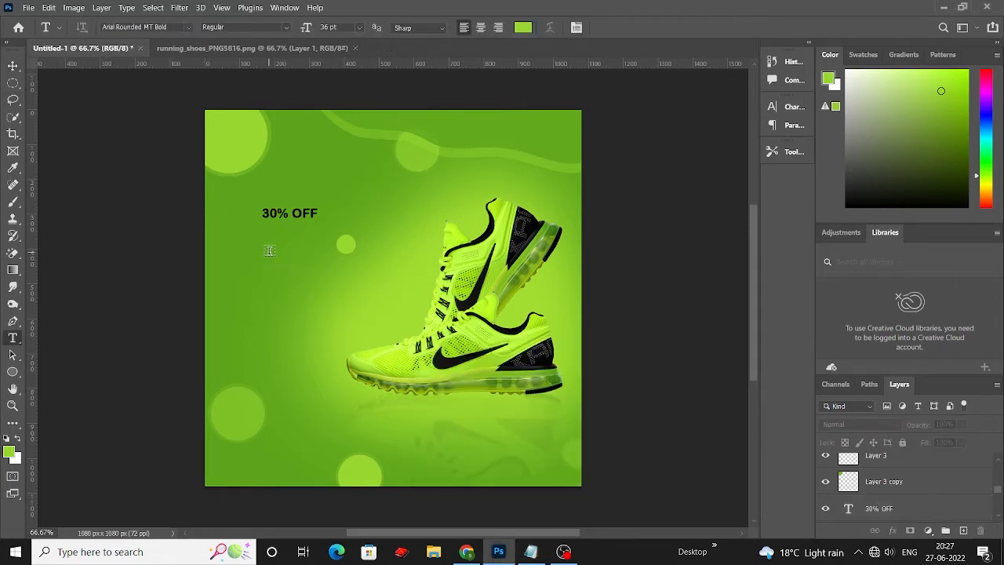
click(270, 250)
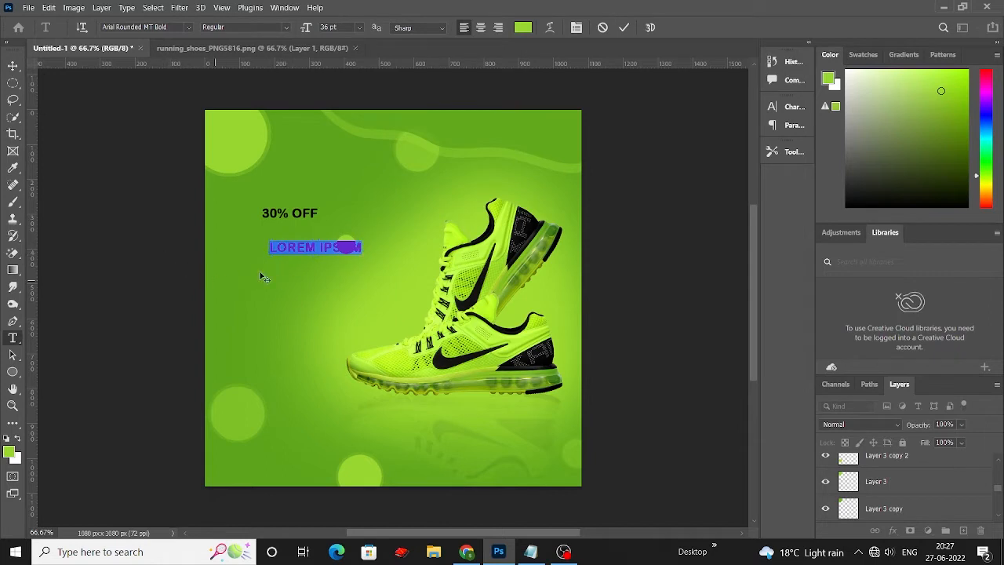
text(DISCOUNT TODAY)
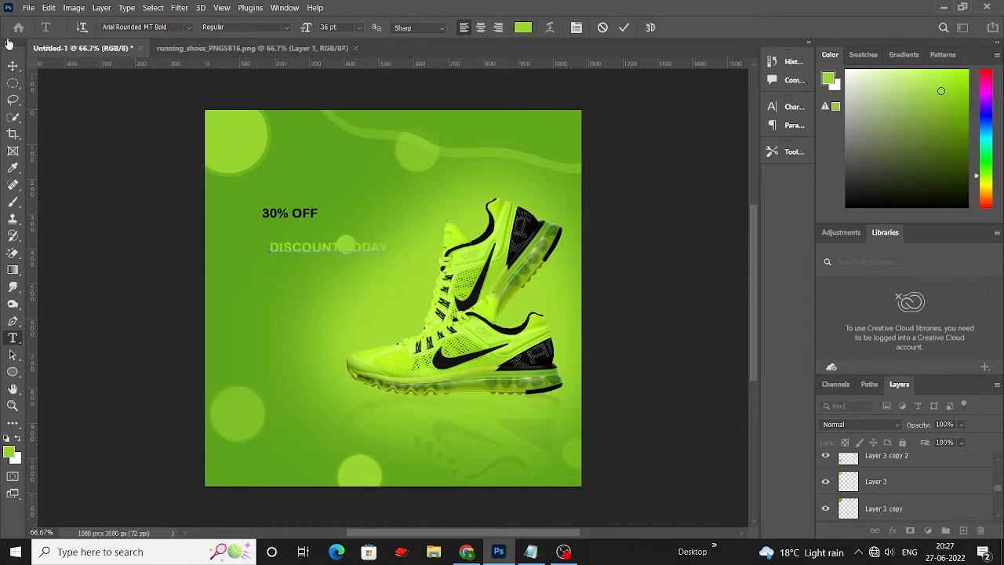
click(13, 65)
drag(330, 255, 319, 281)
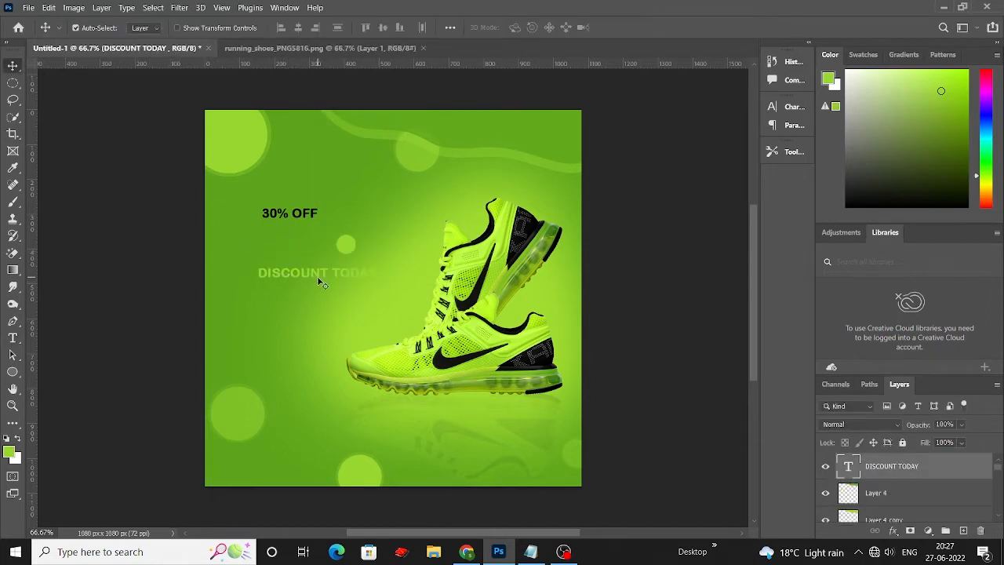
Step: Split TODAY into its own text layer below DISCOUNT, and move DISCOUNT up just beneath 30% OFF
double_click(319, 276)
click(331, 272)
key(Return)
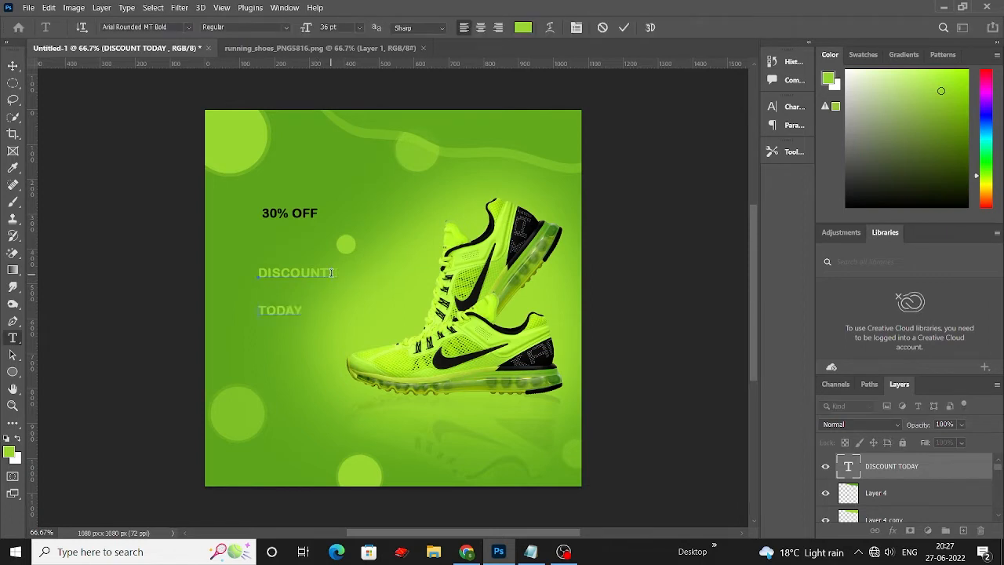
drag(303, 310, 250, 309)
key(BackSpace)
click(106, 102)
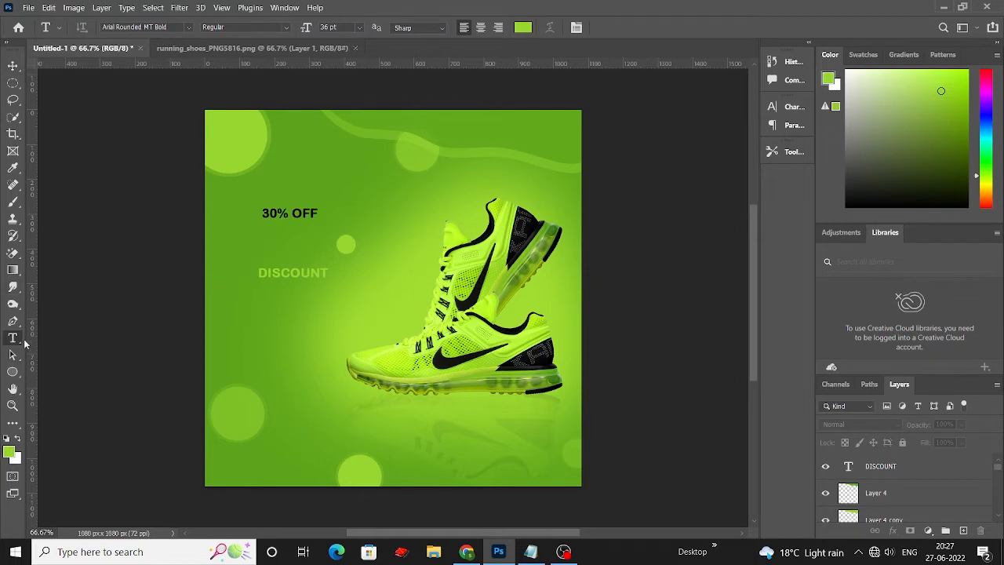
click(264, 297)
text(TODAY)
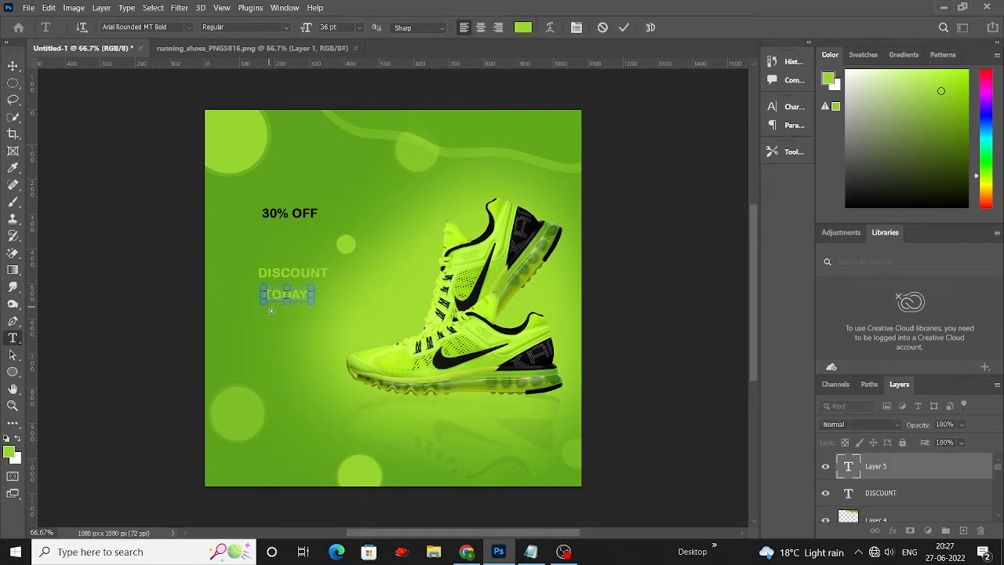
click(13, 66)
drag(284, 272, 287, 247)
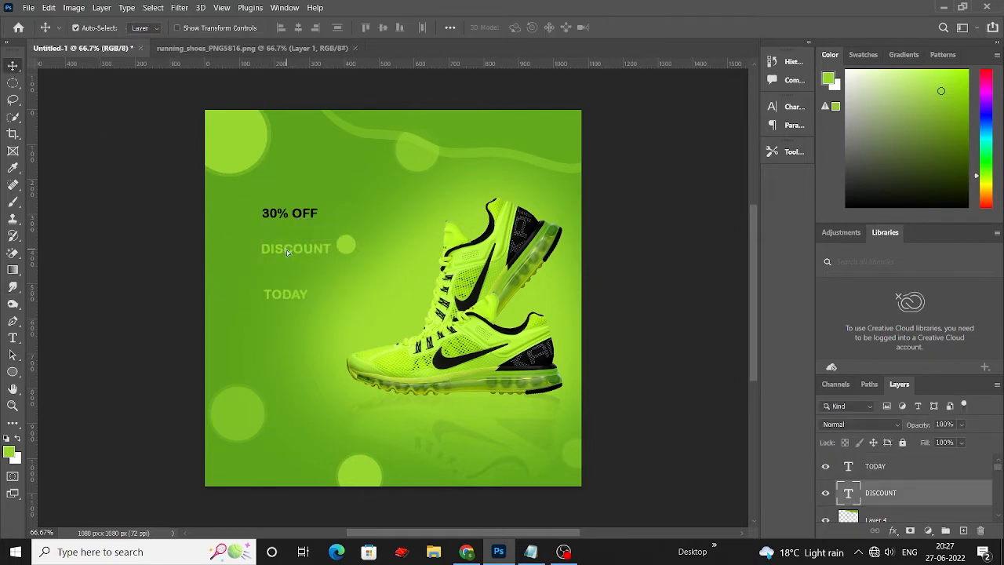
Step: Try to recolor the DISCOUNT text to dark gray 282828
double_click(287, 248)
click(524, 29)
click(225, 223)
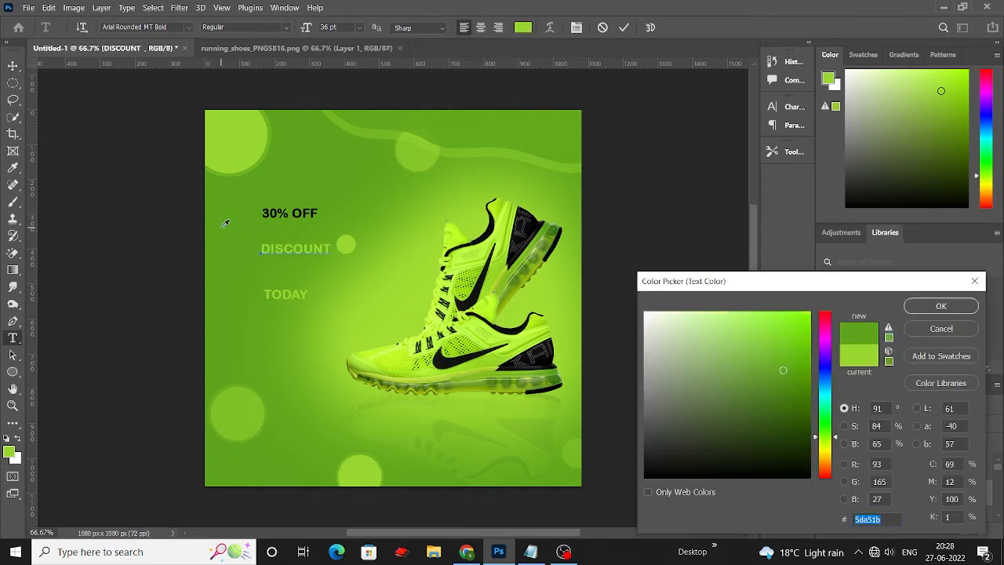
click(806, 397)
click(808, 394)
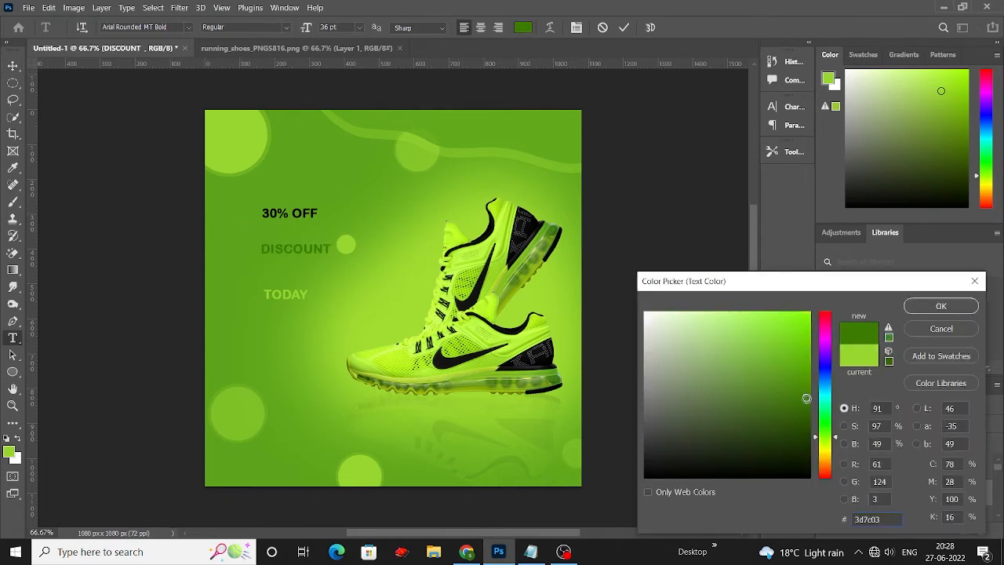
mouse_move(807, 398)
mouse_down()
mouse_move(811, 410)
mouse_move(816, 402)
mouse_up()
click(119, 140)
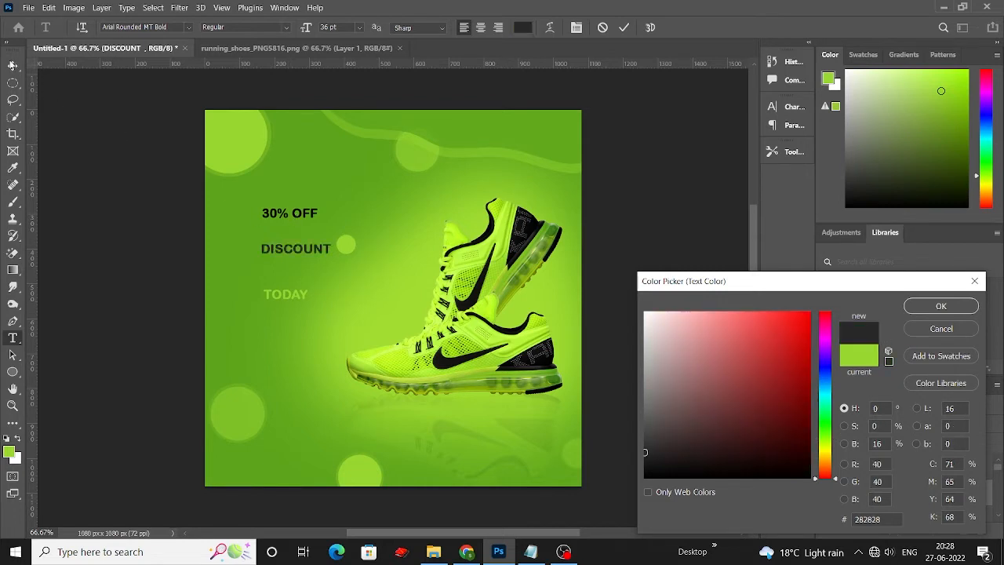
click(918, 305)
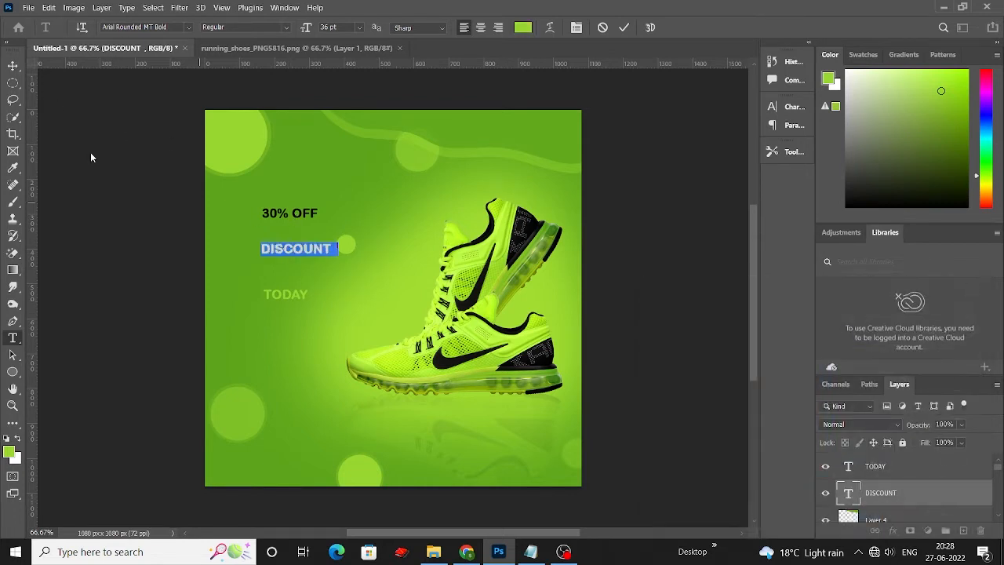
click(219, 225)
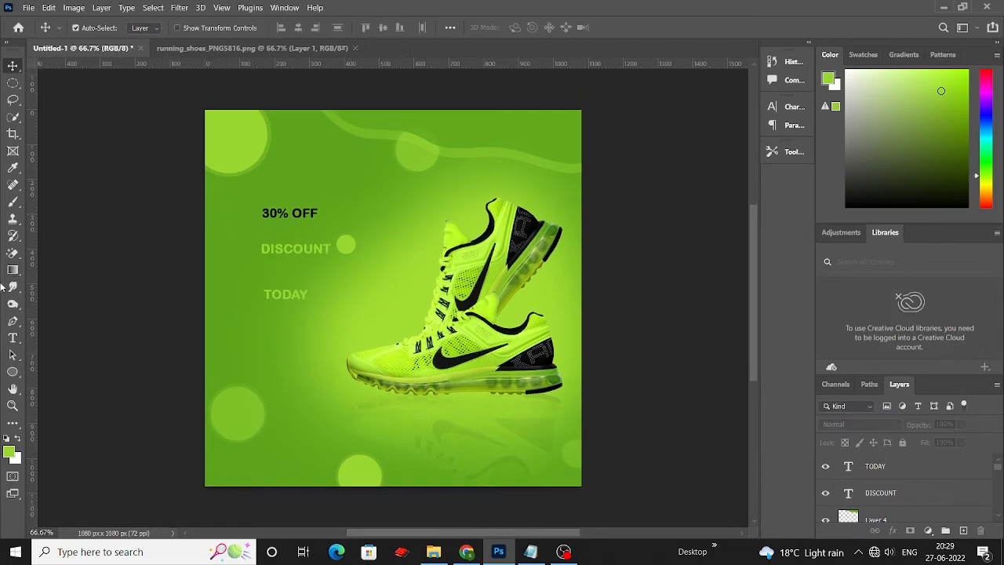
Step: Draw a small closed swoosh-shaped path inside the upper-left circle and add a new layer above the TODAY text
click(12, 321)
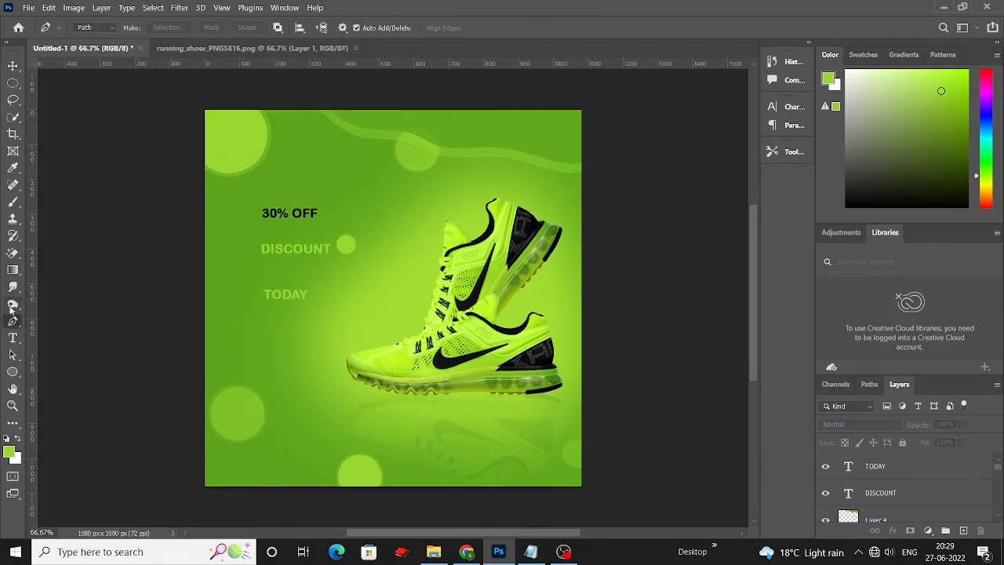
click(214, 146)
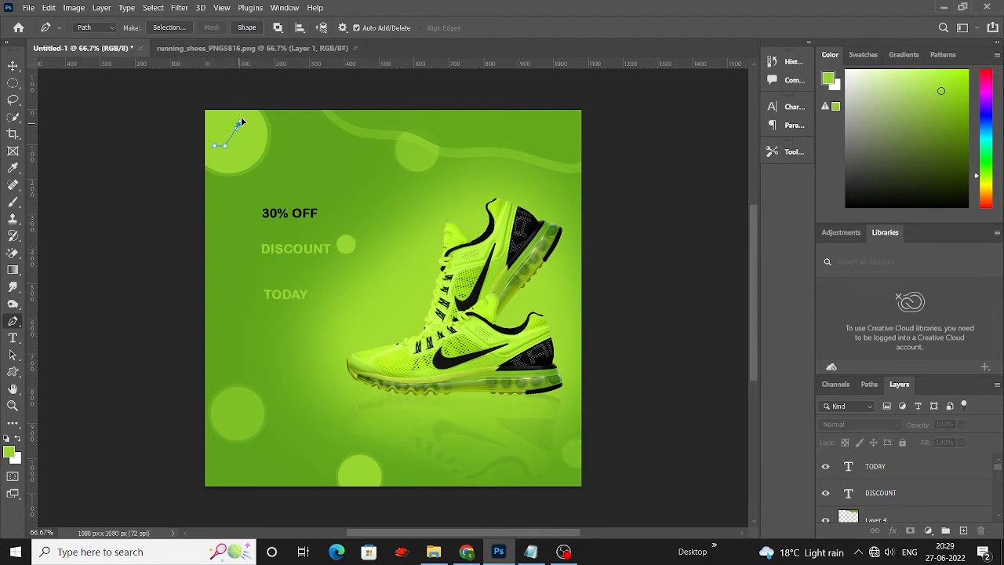
drag(241, 104, 239, 107)
drag(229, 154, 209, 165)
click(237, 126)
click(964, 530)
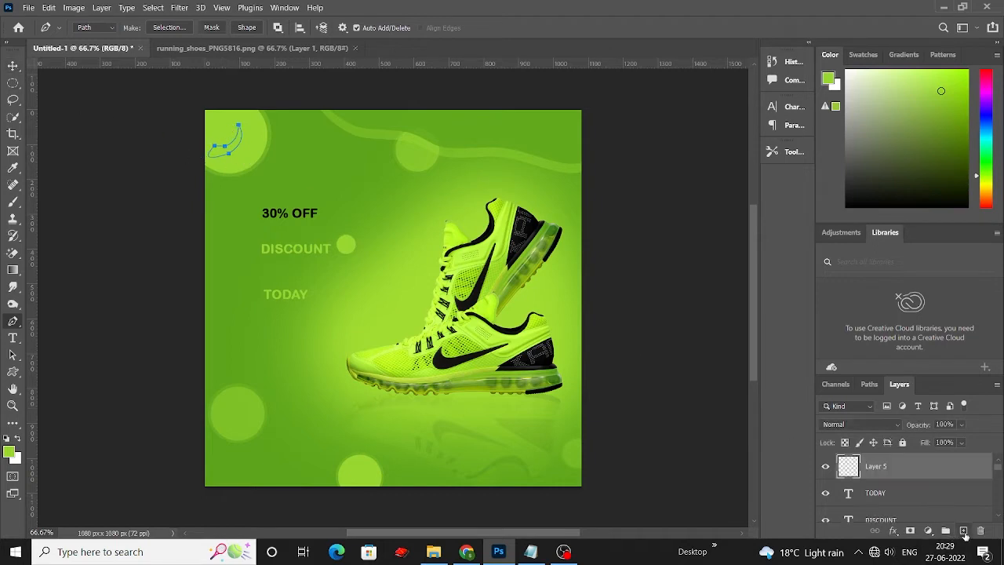
Step: Fill the swoosh path with white on the new layer, deselect it, and nudge the swoosh up inside the upper-left circle
key(ctrl+Return)
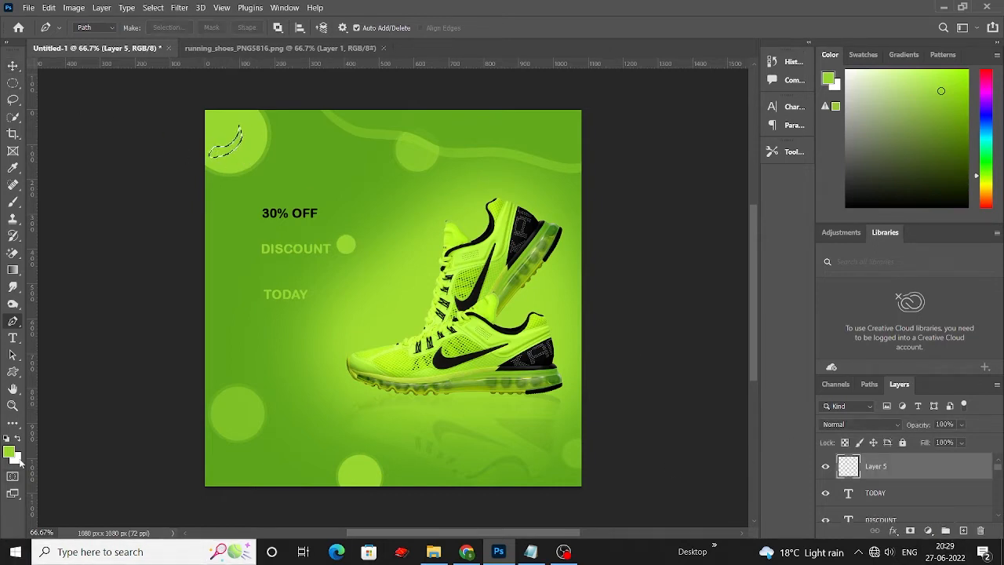
key(ctrl+BackSpace)
key(ctrl+d)
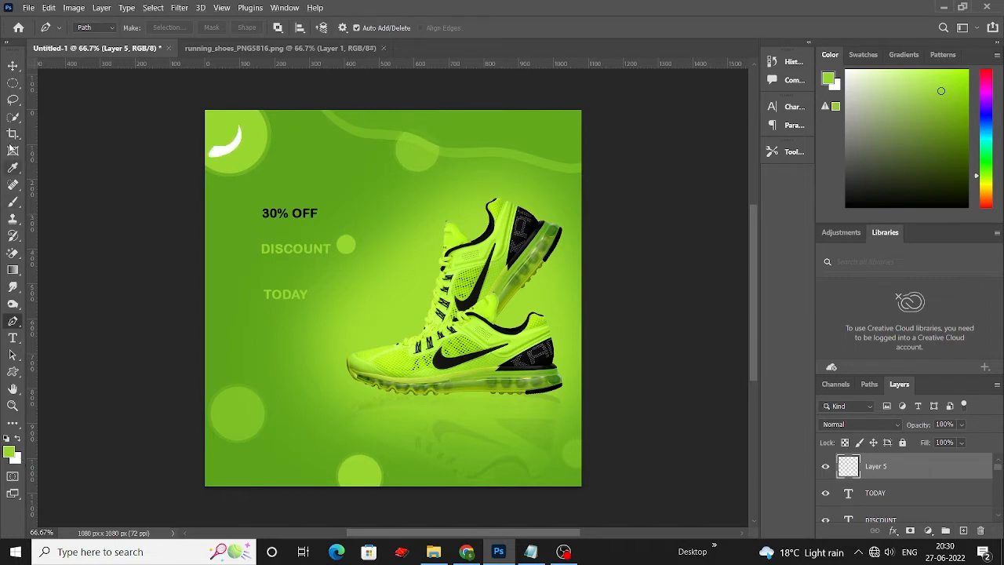
click(12, 65)
drag(236, 151, 236, 140)
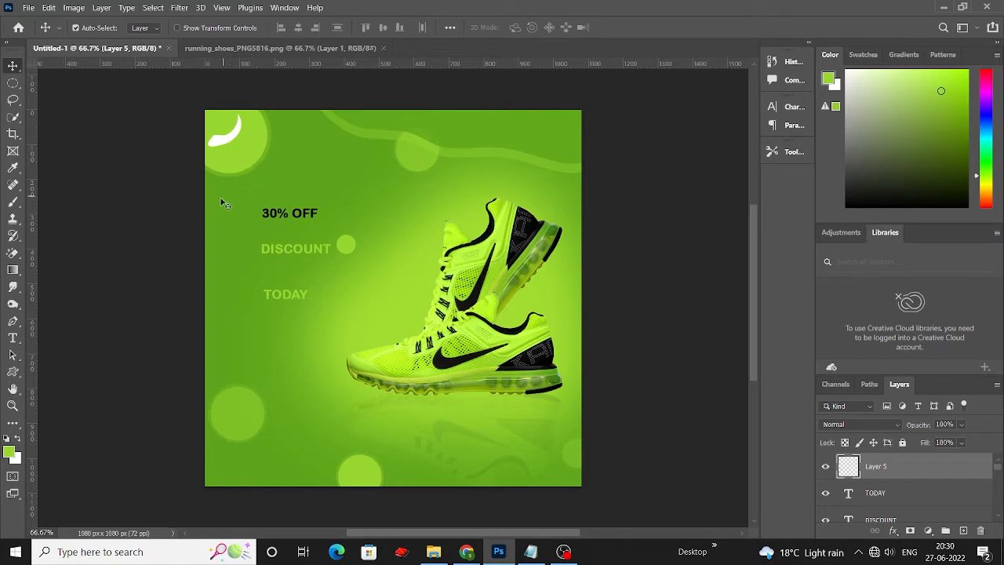
Step: Add a YOUR LOGO text layer above the 30% OFF text
click(14, 338)
click(278, 175)
key(BackSpace)
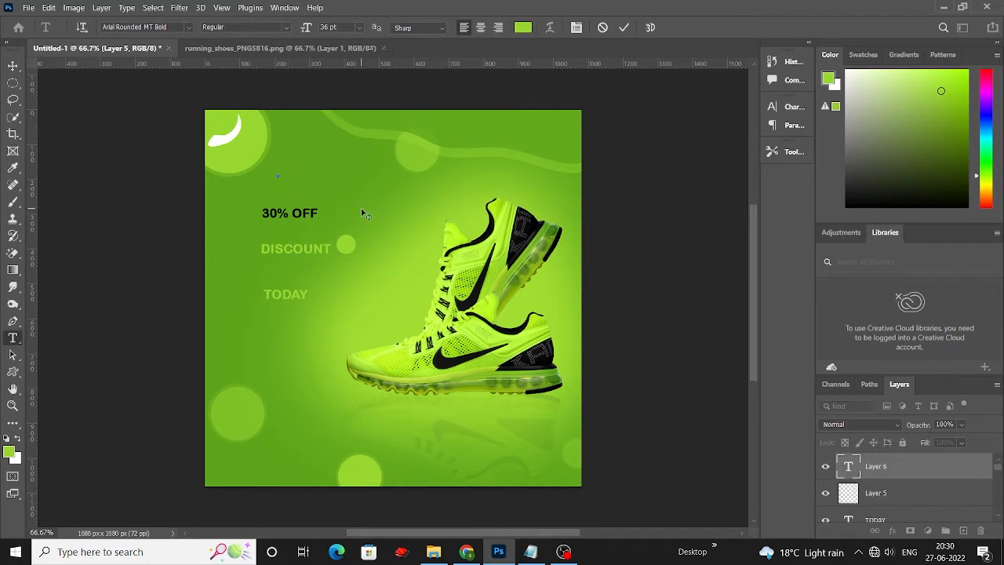
text(YOUR LOGO)
Step: Set the YOUR LOGO text to 16 pt and color it near-black 030303
key(ctrl+a)
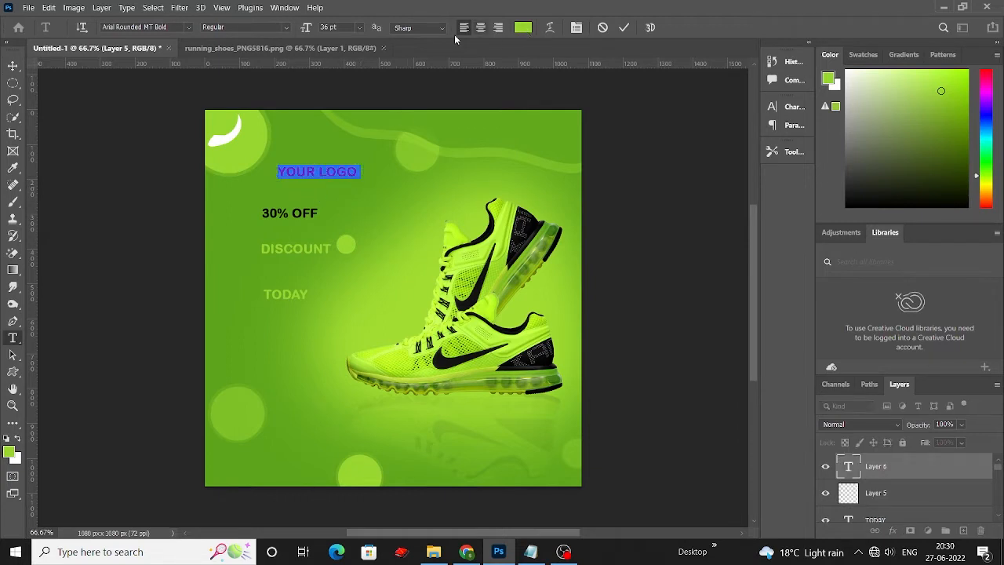
click(361, 28)
click(347, 112)
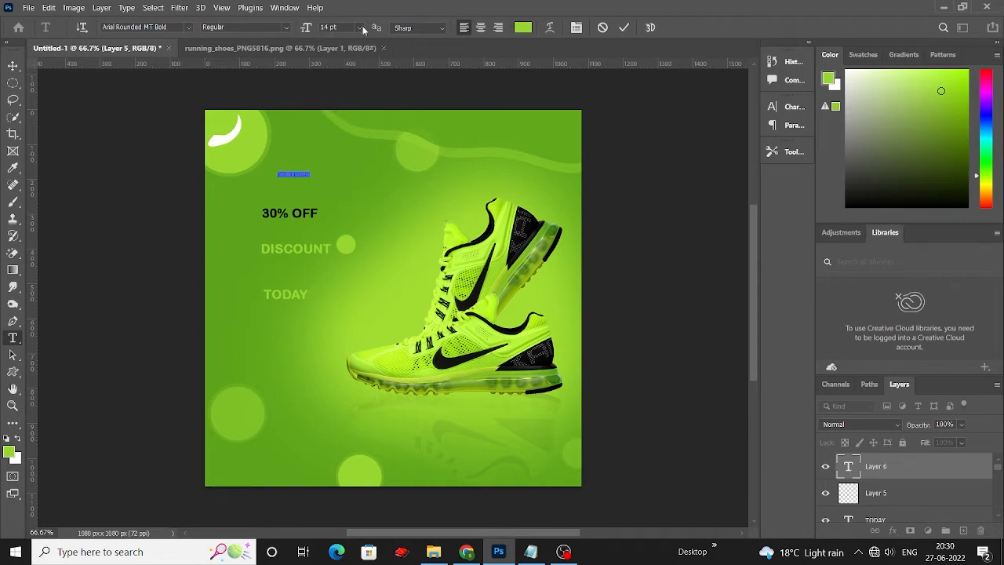
click(361, 27)
click(352, 127)
click(522, 27)
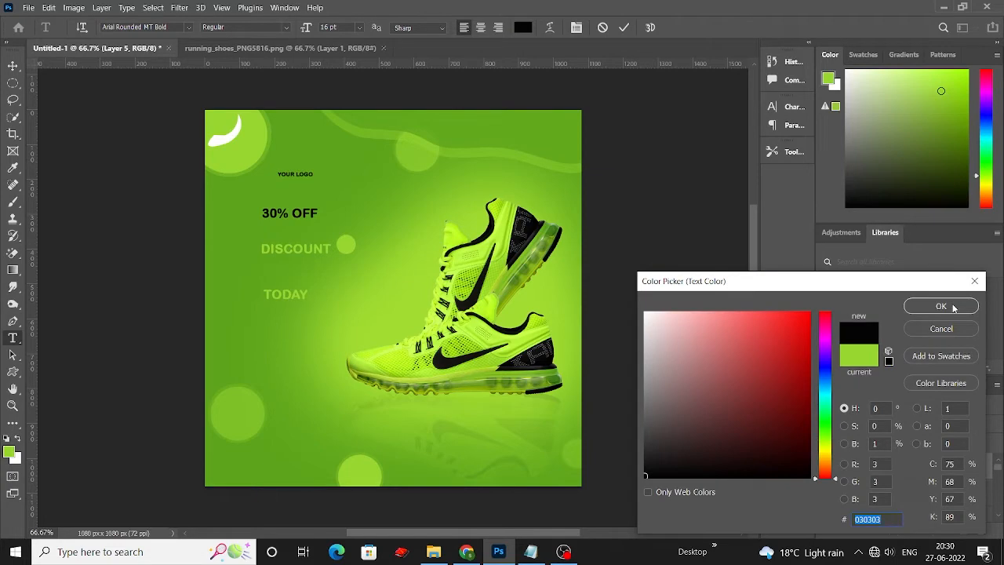
click(944, 307)
click(14, 65)
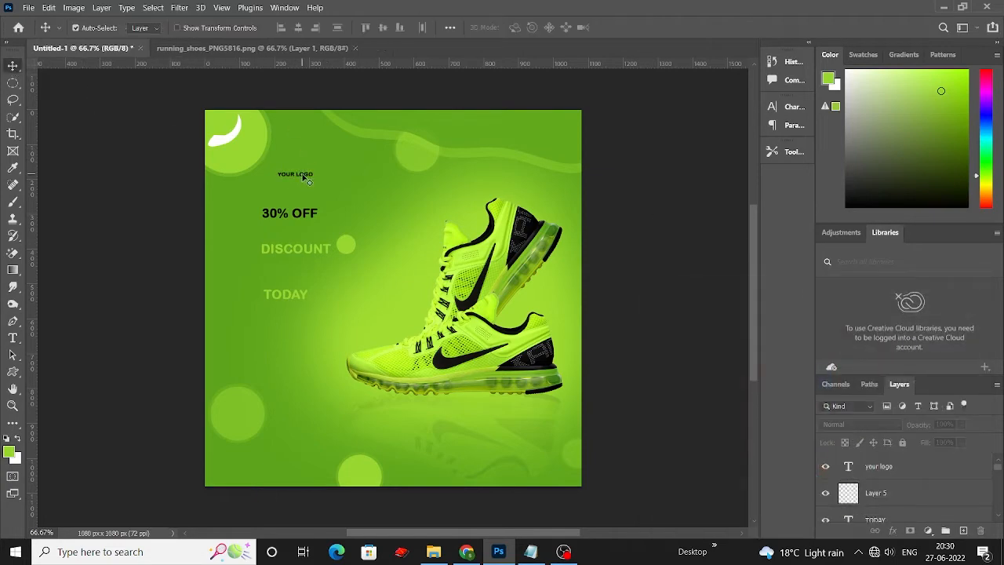
Step: Move YOUR LOGO into the upper-left circle beneath the swoosh and rotate it counterclockwise to follow the swoosh's slant
drag(295, 174, 346, 303)
key(ctrl+plus)
key(ctrl+t)
click(225, 261)
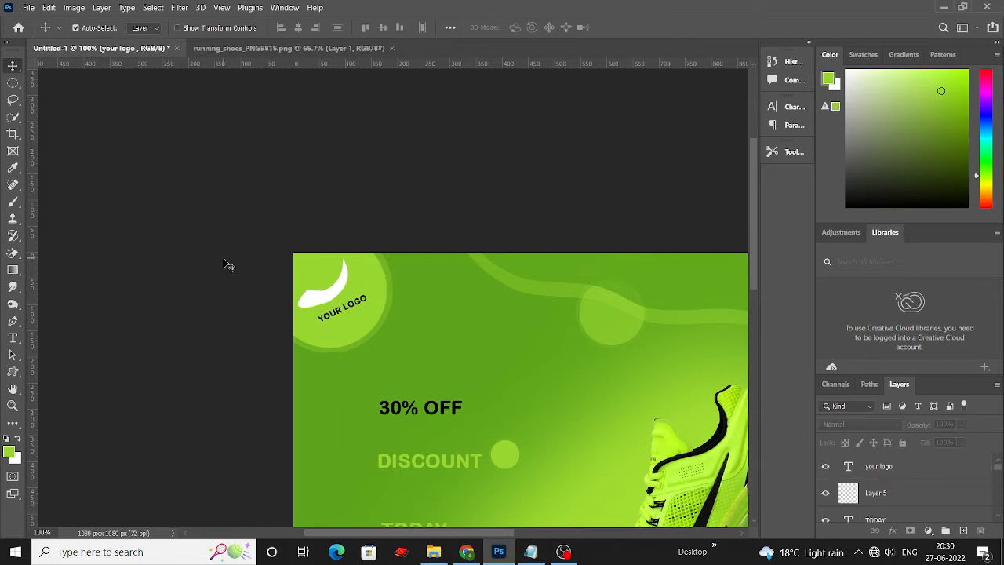
click(350, 307)
key(ctrl+t)
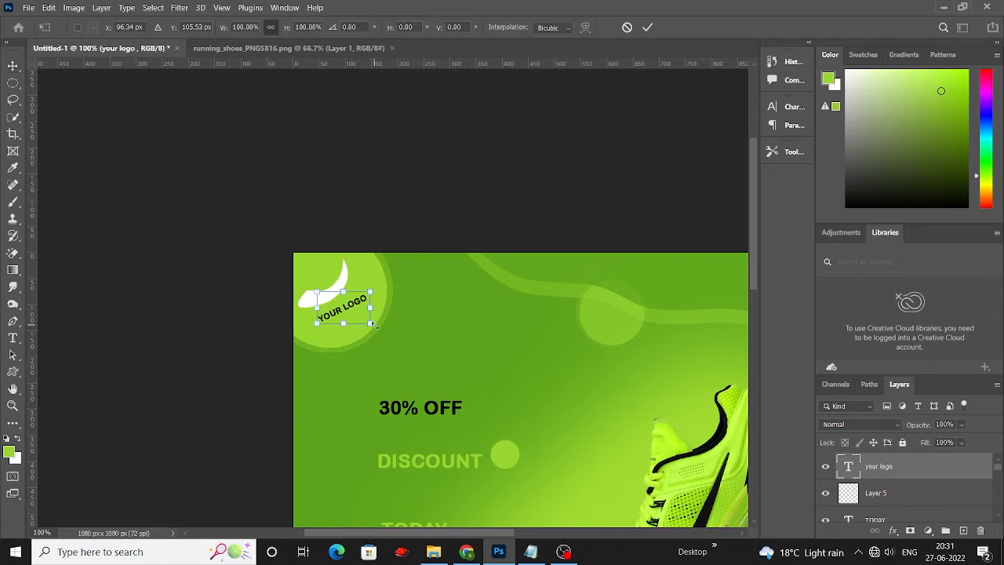
mouse_move(377, 333)
mouse_down()
mouse_move(340, 312)
mouse_move(378, 325)
mouse_up()
click(12, 67)
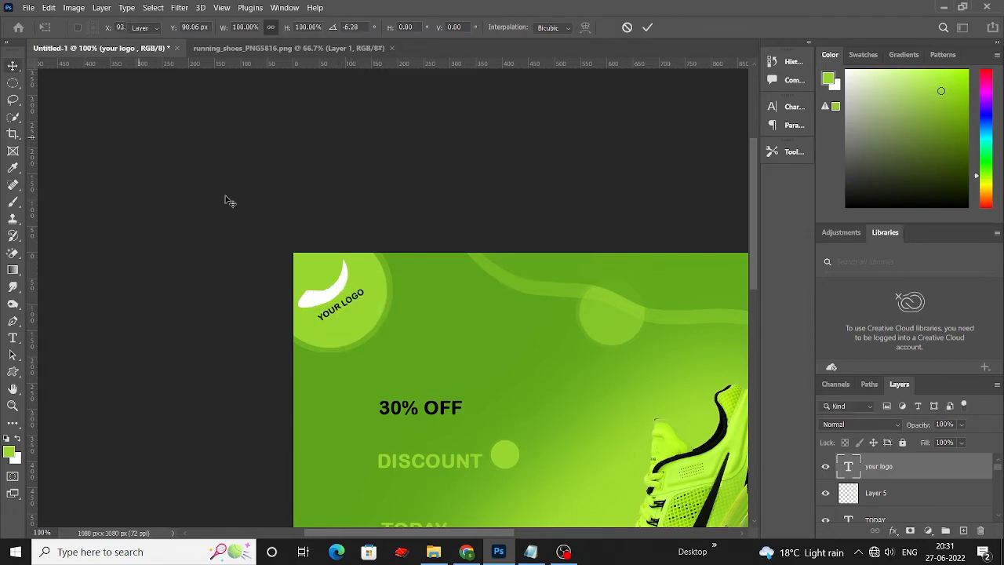
ctrl+click(228, 199)
Step: Scale the swoosh and the YOUR LOGO text together to about 125% inside the circle
scroll(320, 238, down, 1)
key(ctrl+minus)
key(ctrl+minus)
click(372, 287)
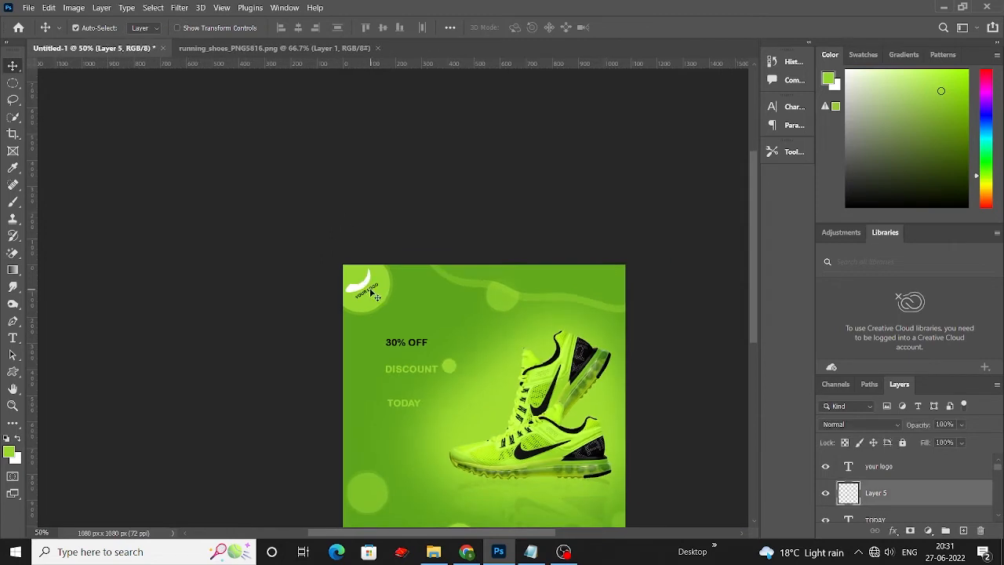
shift+click(370, 289)
key(ctrl+t)
drag(381, 268, 335, 274)
key(Return)
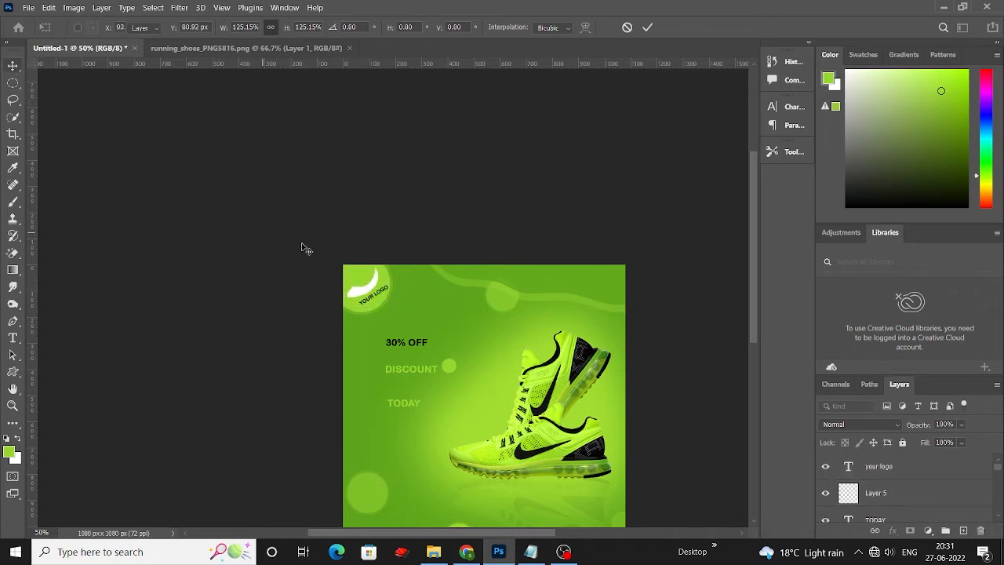
Step: Add a vertical guide near the artwork's left edge and stack 30% OFF, DISCOUNT and TODAY closely along it
scroll(494, 324, down, 3)
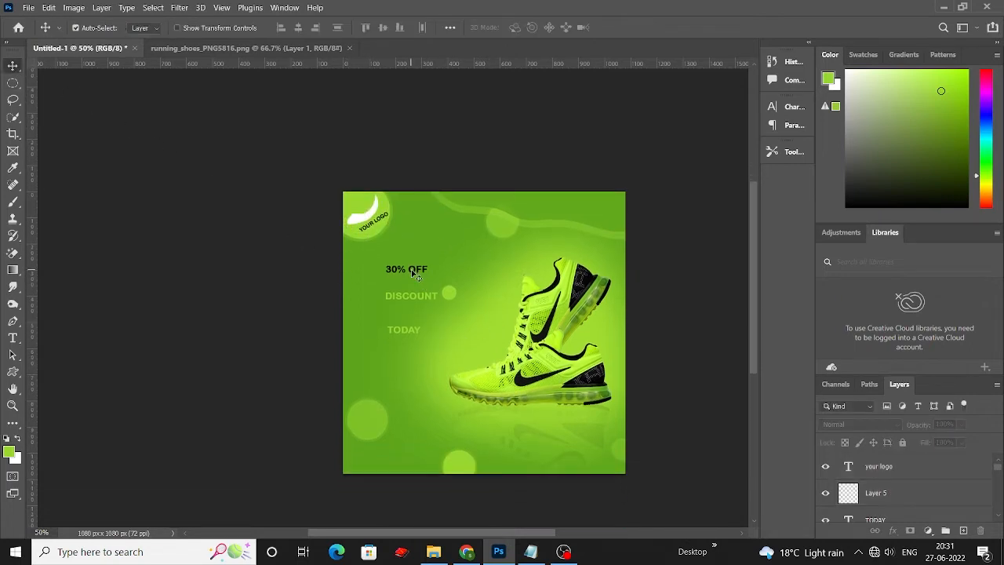
drag(416, 273, 396, 260)
drag(32, 315, 359, 314)
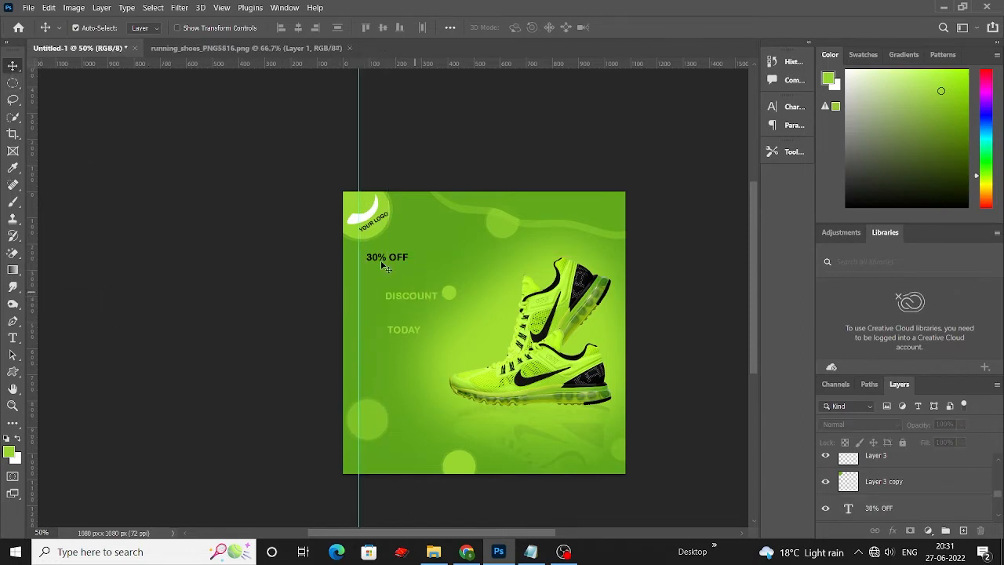
drag(393, 262, 386, 266)
drag(414, 298, 387, 279)
drag(409, 336, 383, 294)
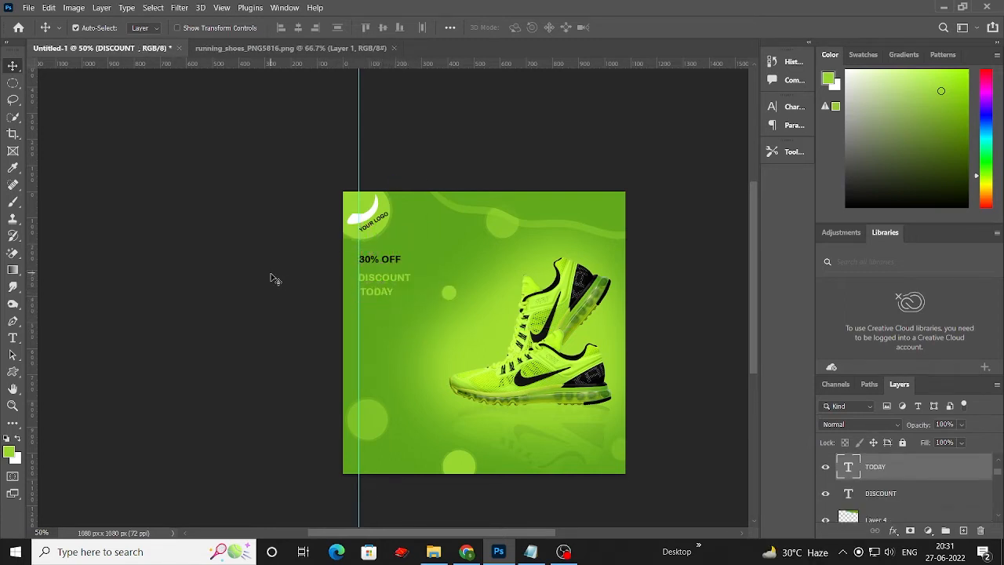
click(272, 278)
Step: Copy BIG SALE from the Notepad notes and add it as a text layer on the guide below TODAY
click(530, 552)
drag(517, 440, 405, 427)
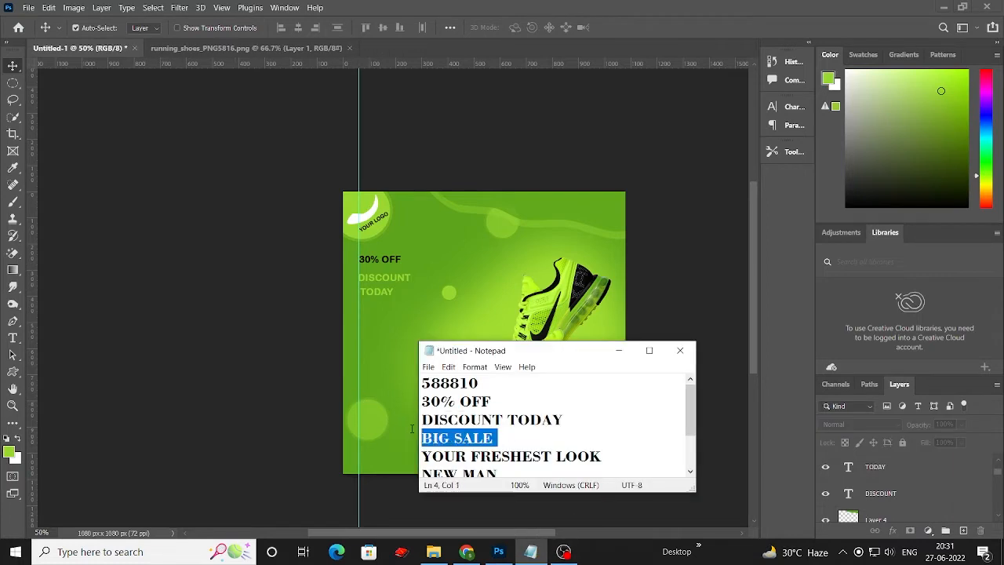
click(320, 384)
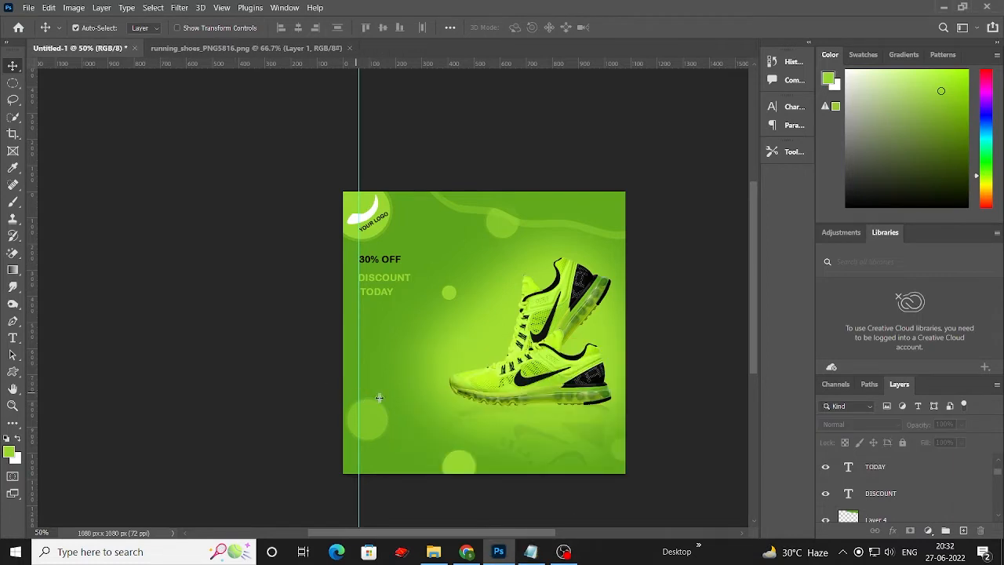
key(t)
click(359, 309)
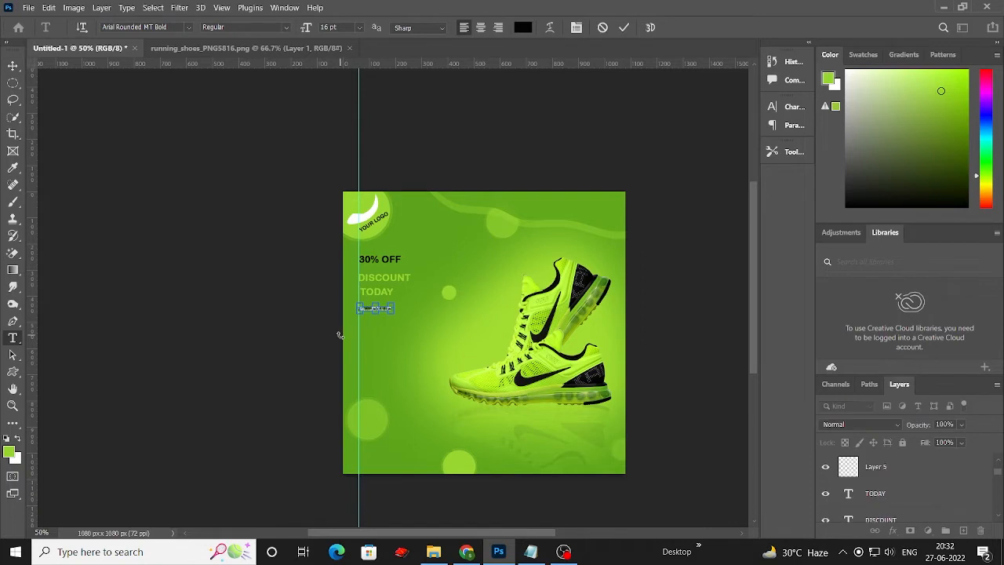
click(13, 66)
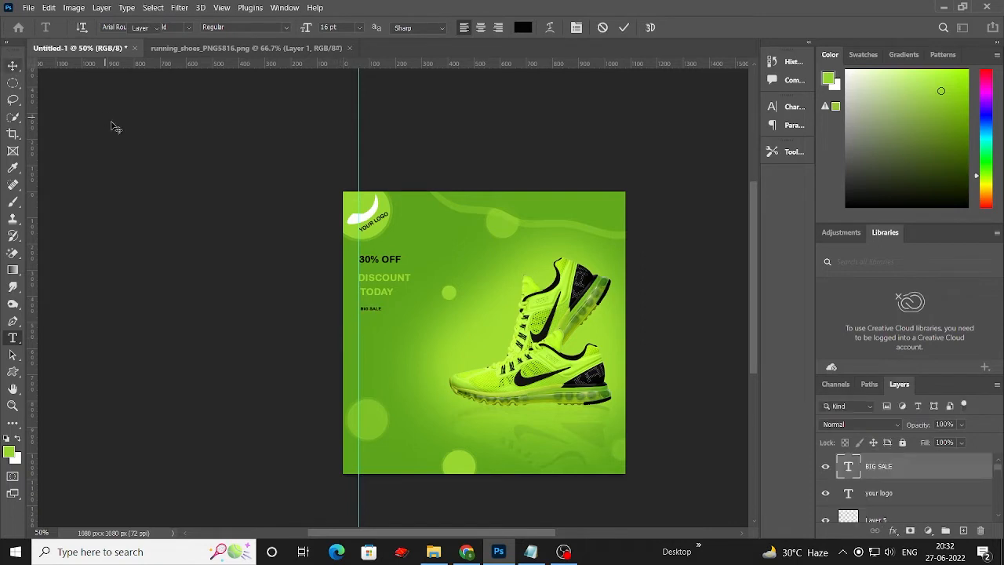
Step: Copy YOUR FRESHEST LOOK from the Notepad notes and add it as a text layer below BIG SALE
click(530, 552)
drag(603, 457, 422, 453)
key(ctrl+c)
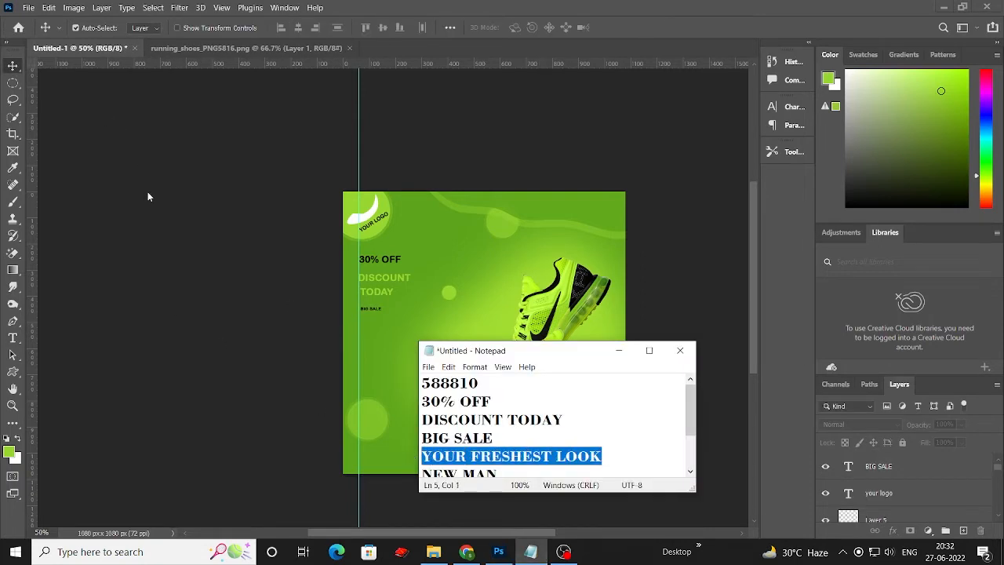
click(154, 201)
key(t)
click(365, 340)
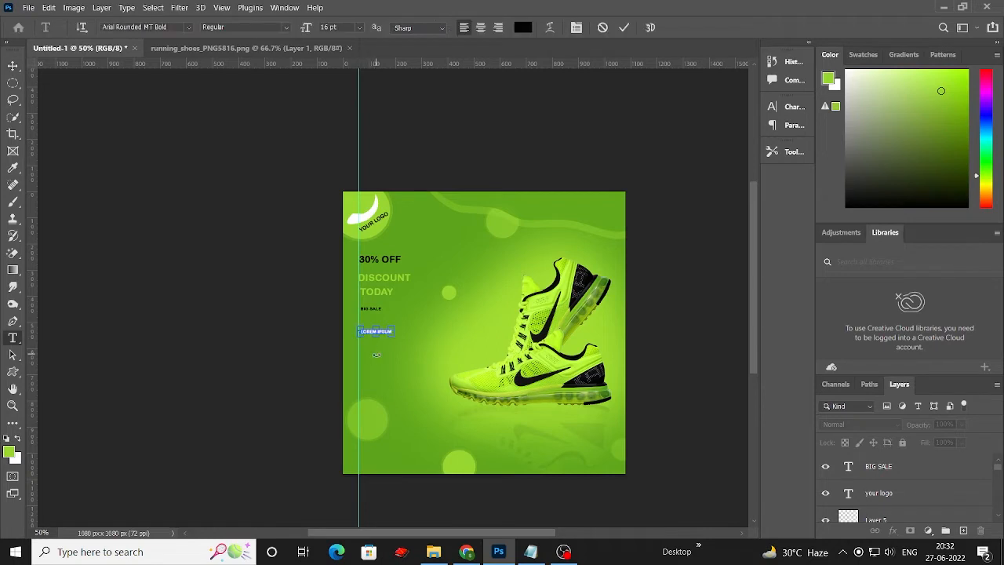
key(ctrl+v)
click(14, 66)
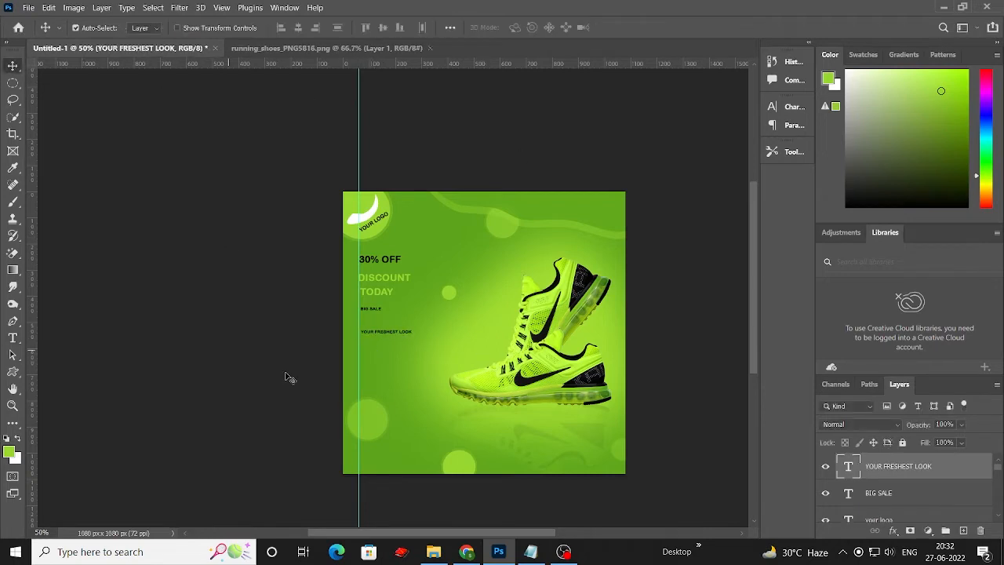
Step: Copy NEW MAN, SPORT SHOE and BUY NOW from the Notepad notes into one text layer below YOUR FRESHEST LOOK
click(545, 555)
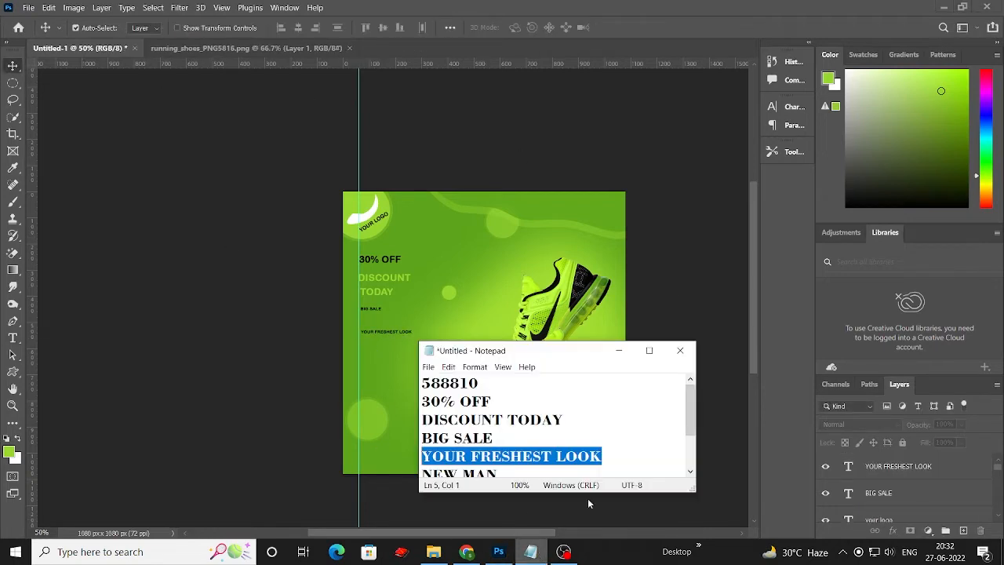
scroll(553, 450, down, 1)
drag(422, 419, 502, 469)
key(ctrl+c)
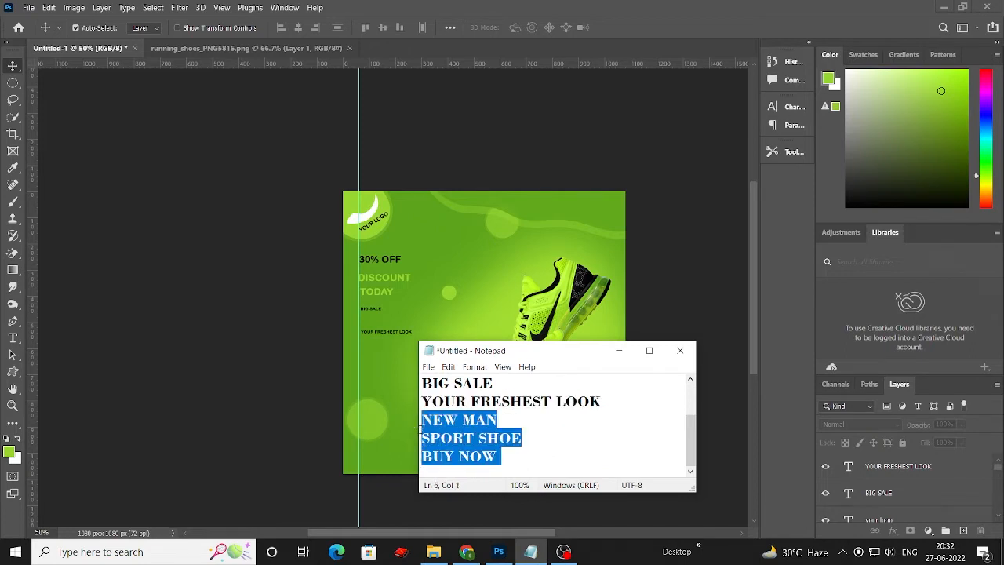
click(328, 383)
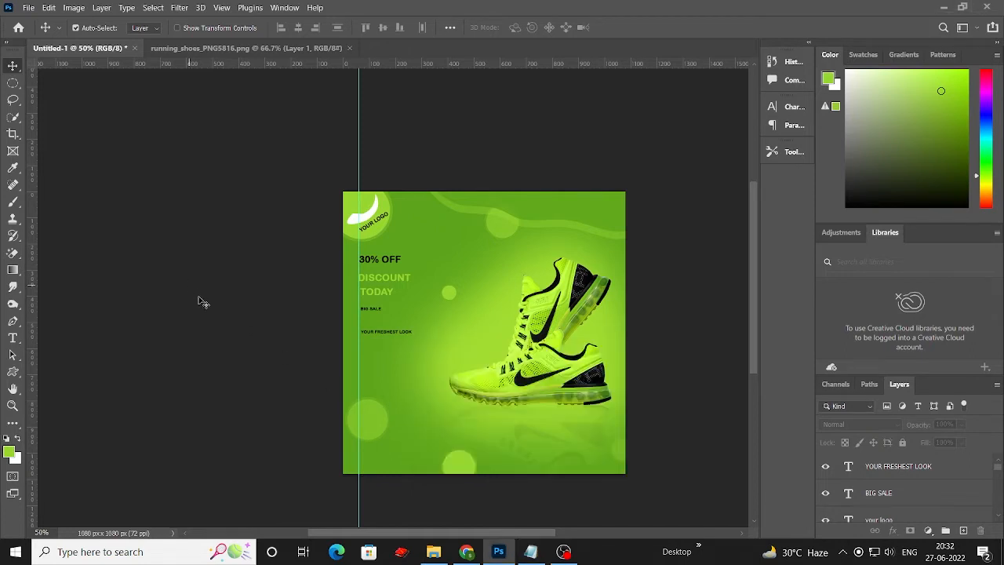
key(t)
click(358, 354)
key(ctrl+v)
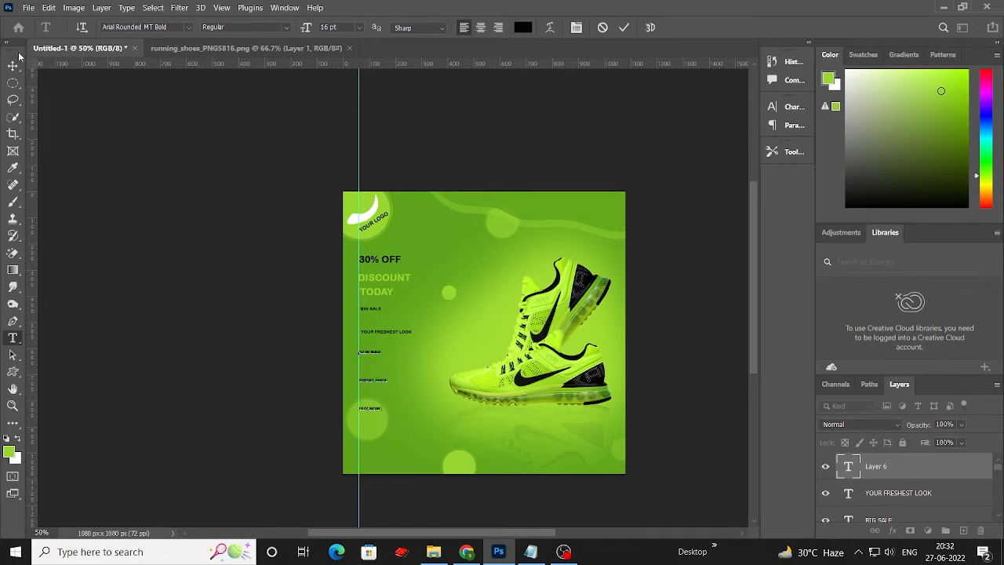
Step: Set the NEW MAN, SPORT SHOE, BUY NOW text to 30 pt
key(ctrl+a)
click(360, 27)
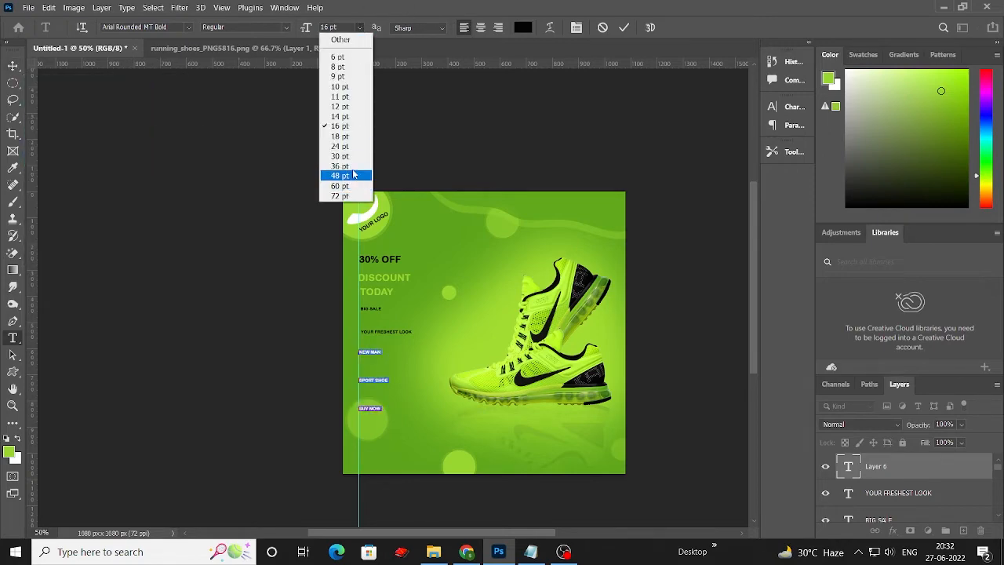
click(352, 160)
click(13, 65)
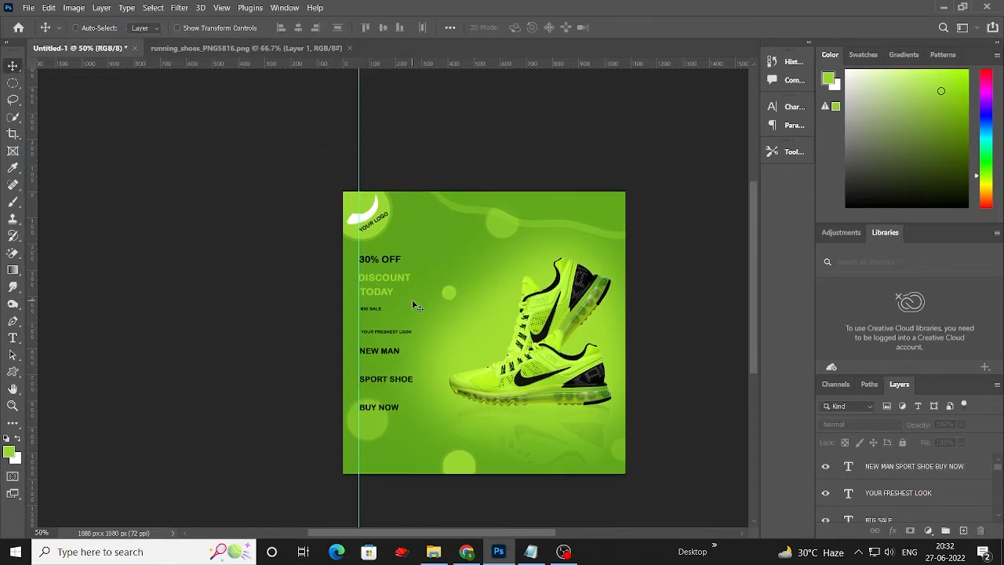
Step: Change the font of the 30% OFF text to Barlow Condensed Bold
scroll(411, 299, up, 3)
scroll(428, 294, down, 2)
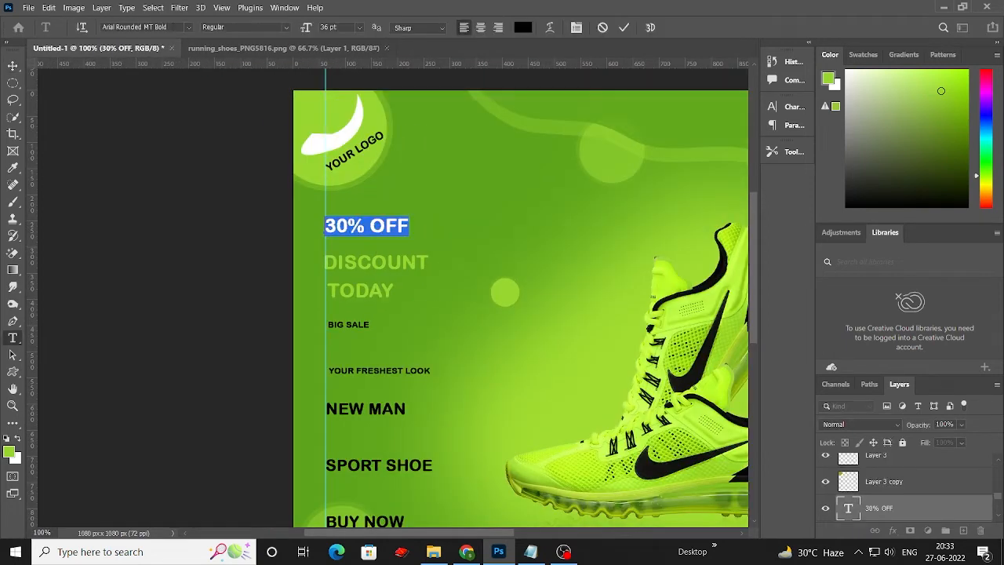
click(135, 28)
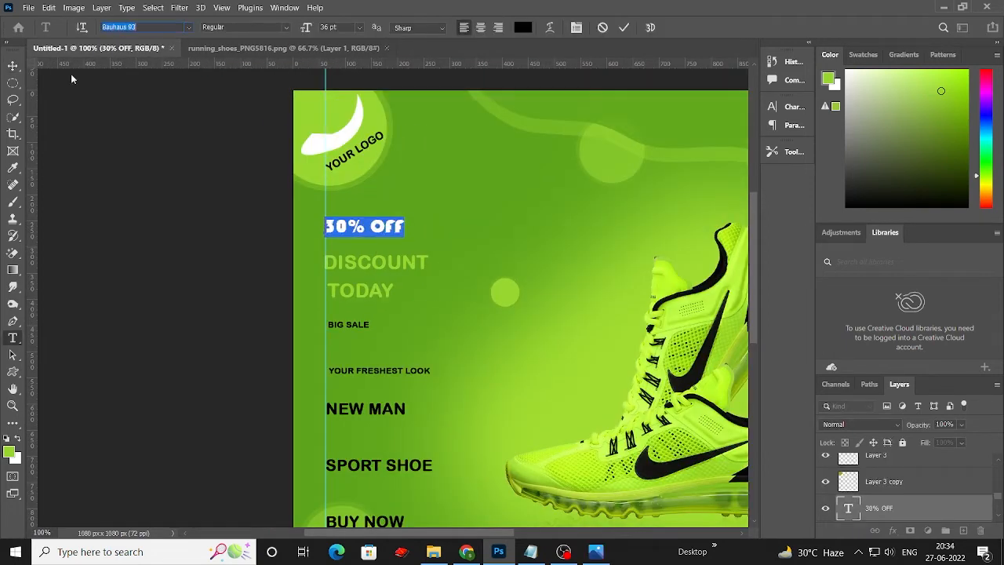
key(Up)
key(Up)
key(Down)
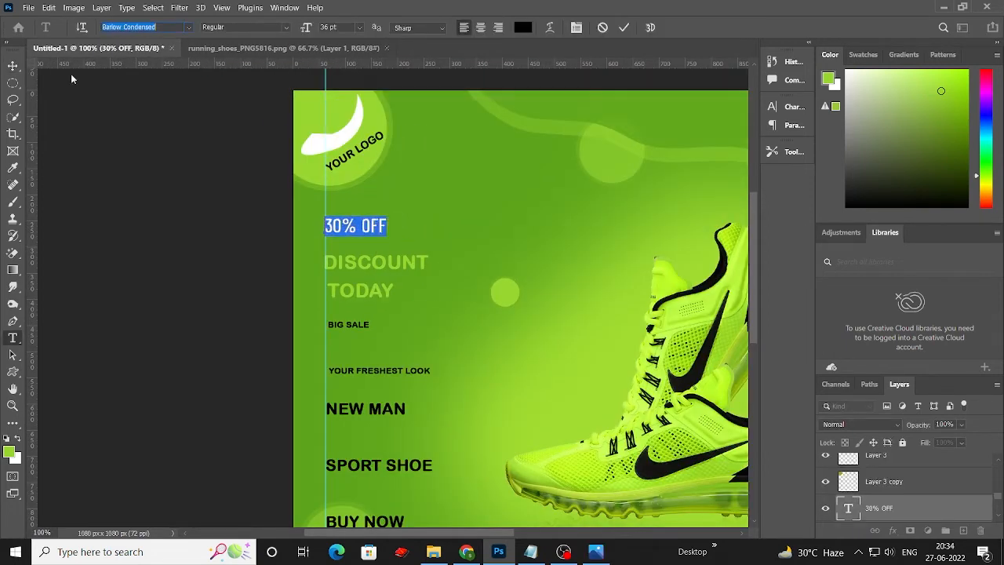
click(285, 27)
click(280, 165)
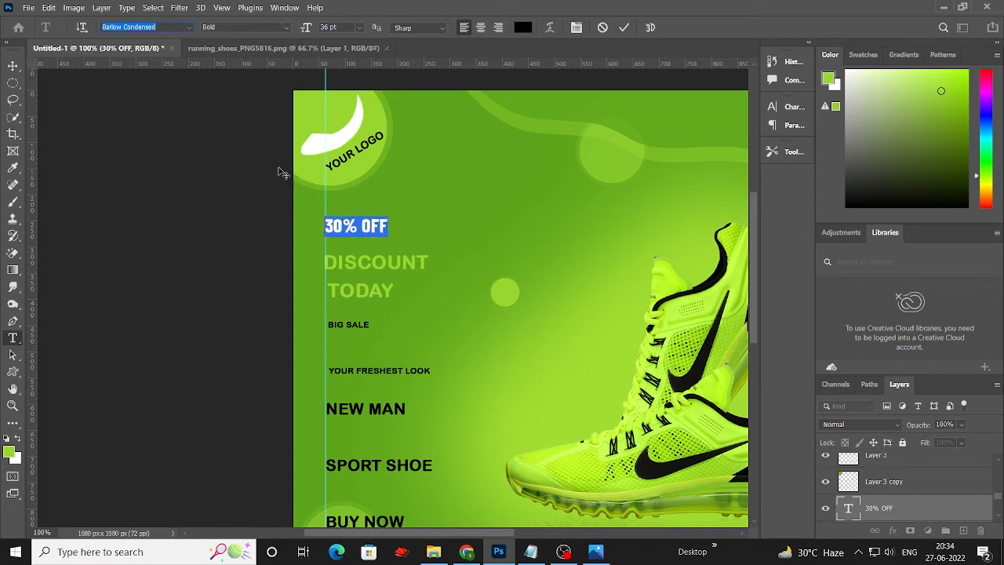
click(13, 66)
scroll(278, 220, down, 1)
scroll(321, 214, up, 2)
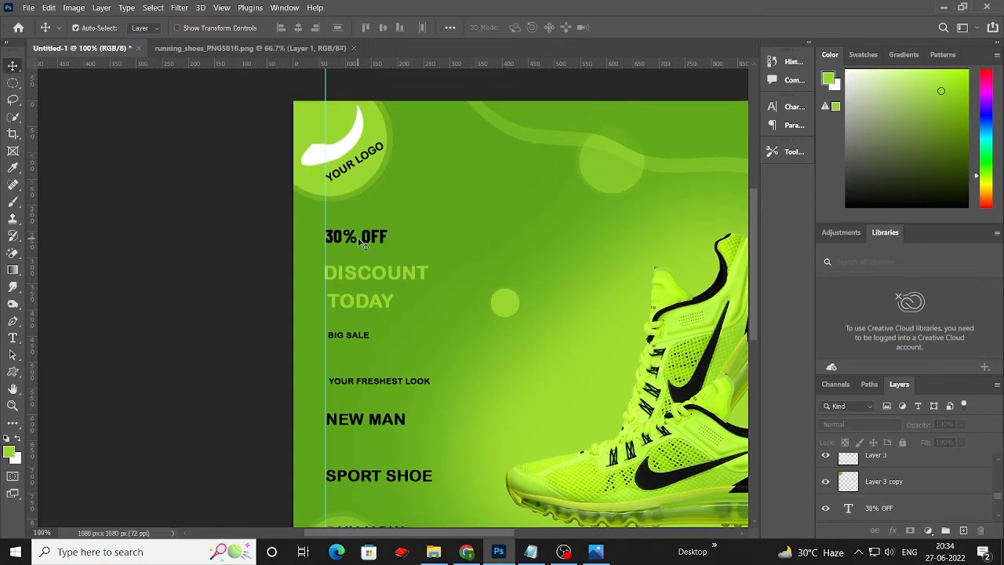
Step: Set the 30% OFF text to 48 pt and place its left edge on the vertical guide
drag(358, 238, 373, 226)
double_click(378, 228)
click(360, 28)
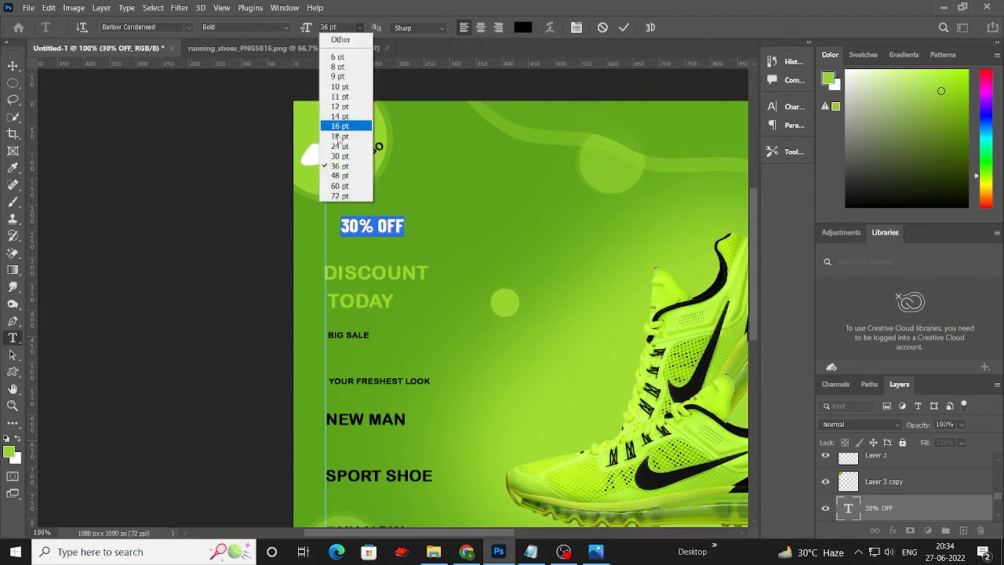
click(346, 176)
click(13, 66)
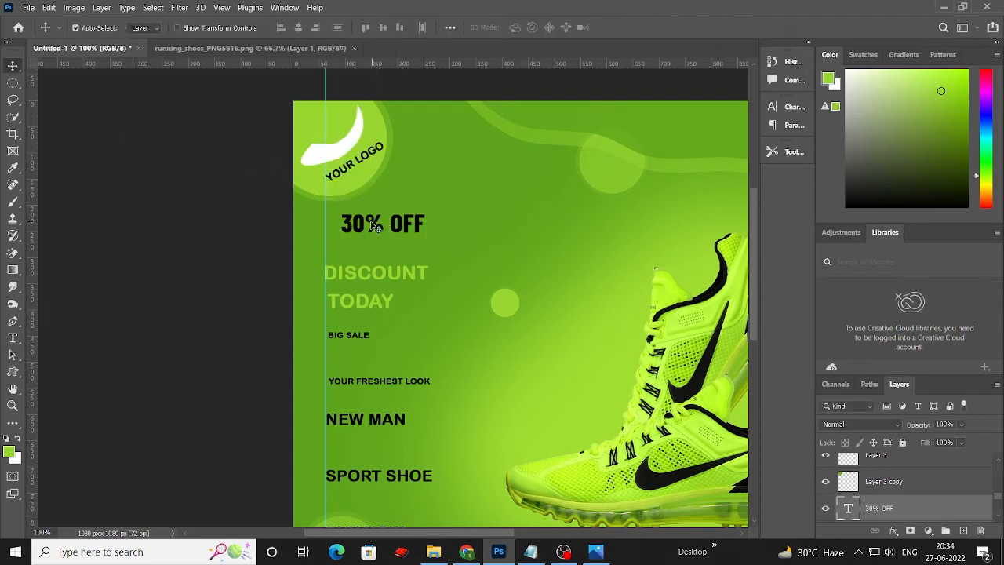
drag(378, 225, 363, 223)
Step: Set the DISCOUNT text to 60 pt
scroll(180, 197, down, 1)
click(365, 258)
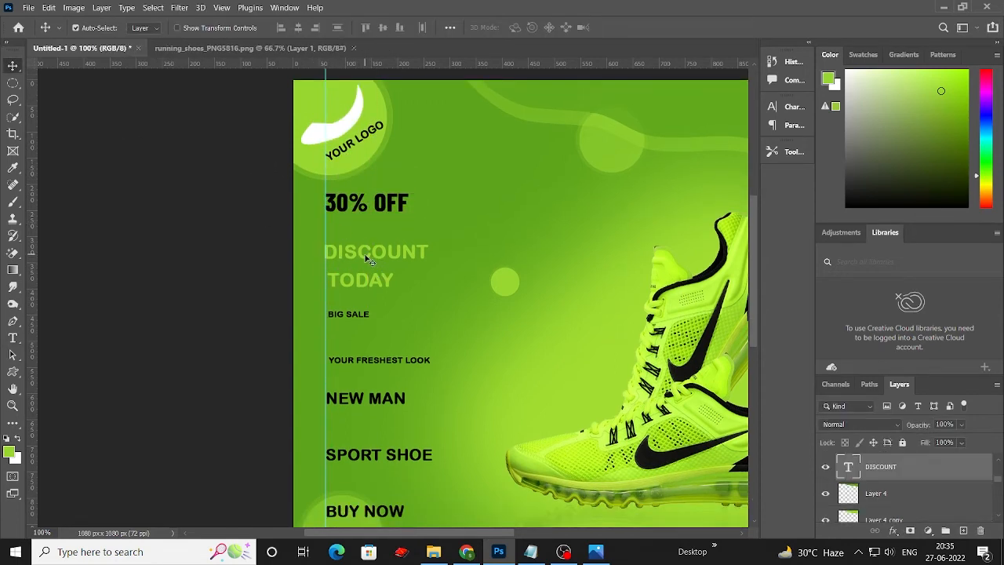
double_click(367, 257)
click(286, 28)
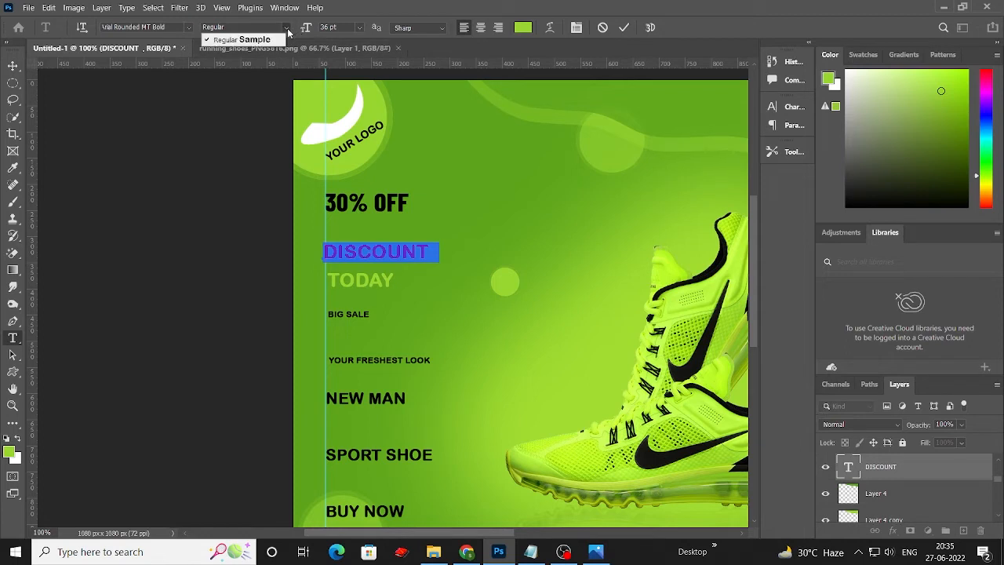
click(360, 27)
click(358, 190)
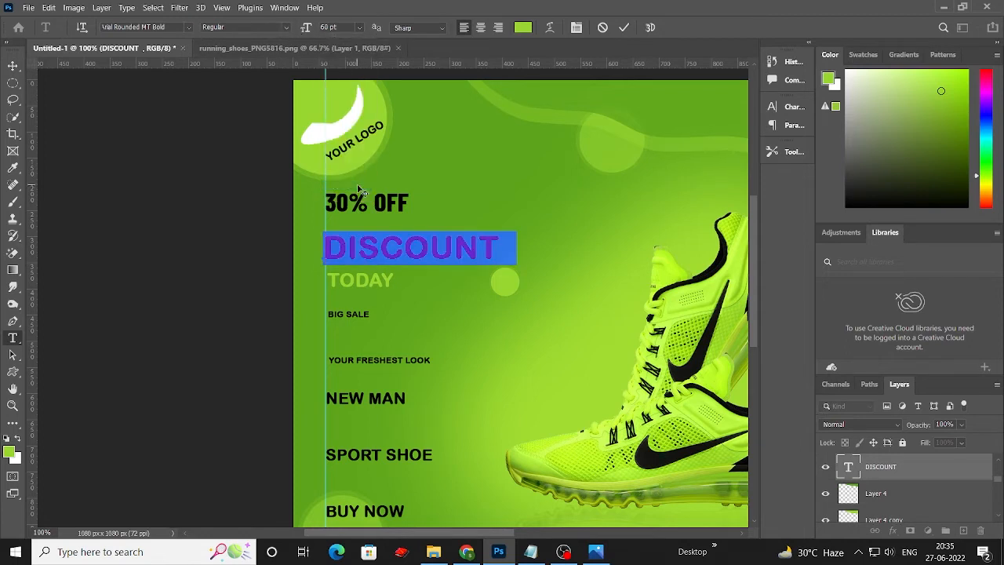
click(12, 65)
Step: Set the TODAY text to 60 pt
scroll(152, 139, down, 1)
click(359, 258)
double_click(361, 259)
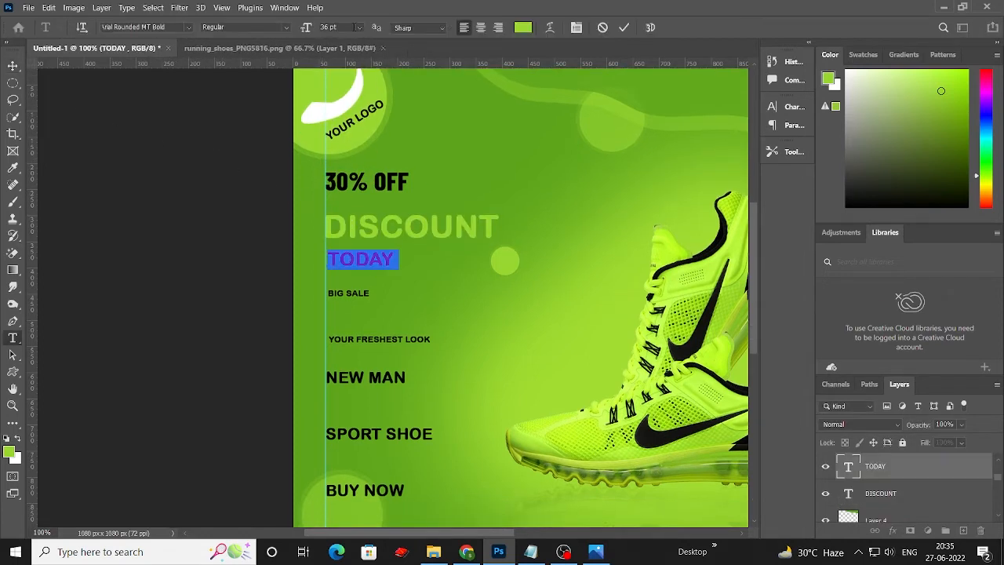
click(360, 27)
click(359, 186)
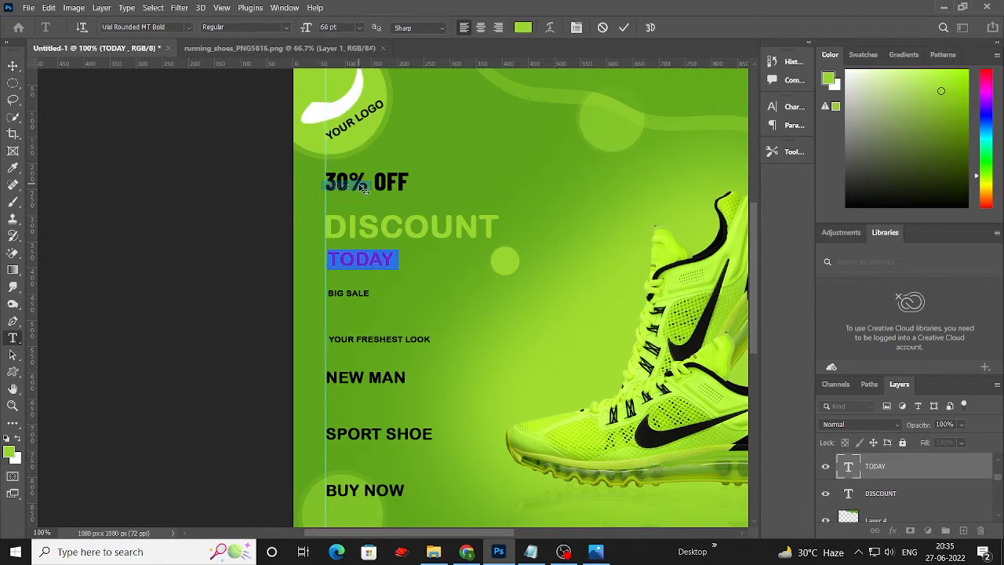
click(13, 64)
Step: Change the DISCOUNT text to the Bodoni Bd BT Bold font at 72 pt
click(417, 231)
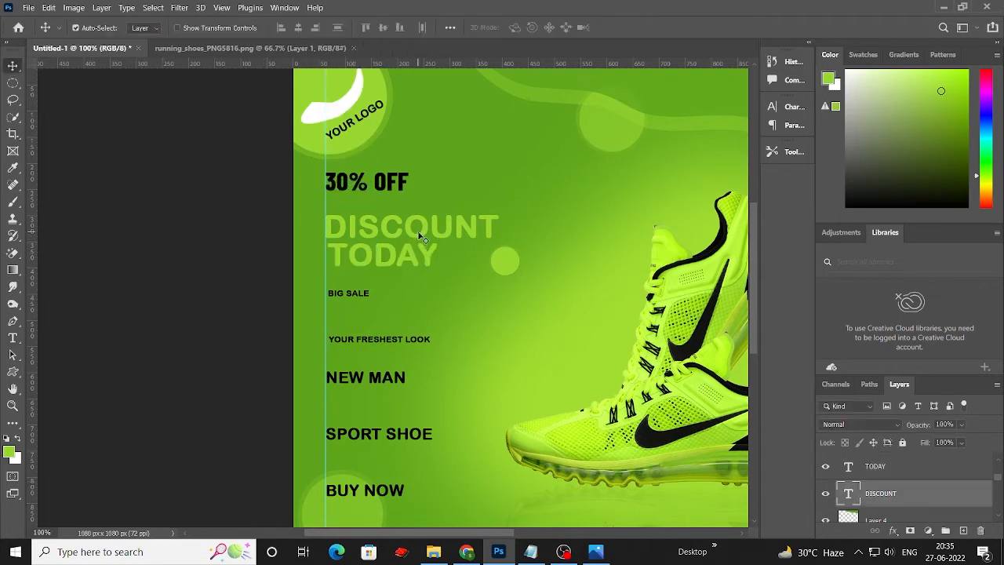
double_click(418, 230)
click(162, 28)
key(Down)
key(Down)
key(Down)
key(Down)
key(Down)
key(Down)
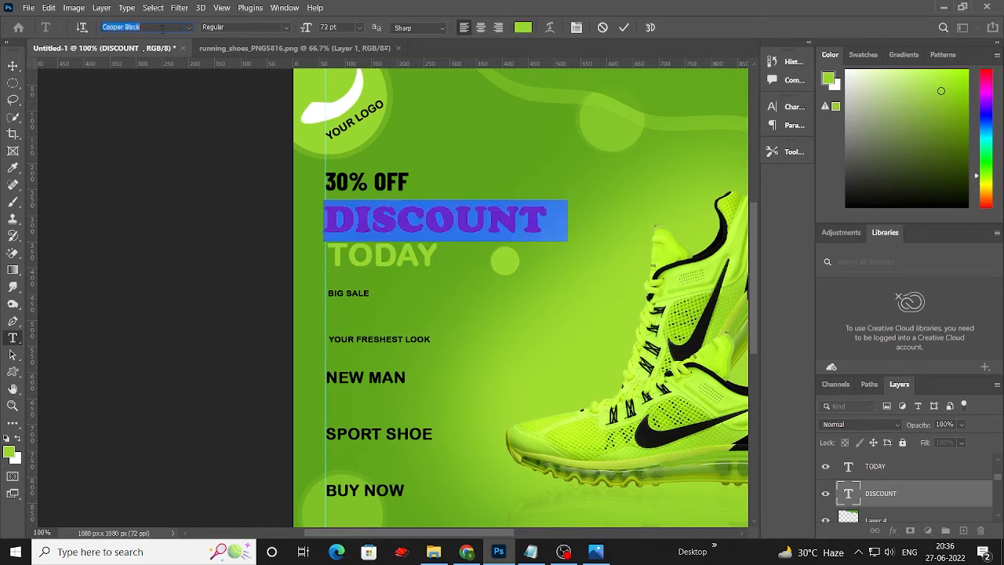
key(Up)
key(Down)
key(Up)
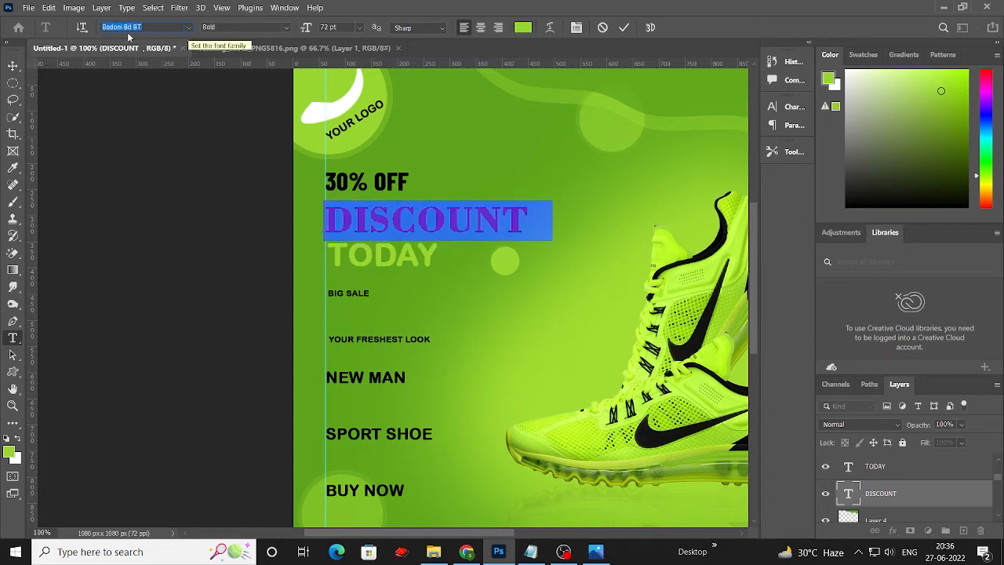
click(12, 67)
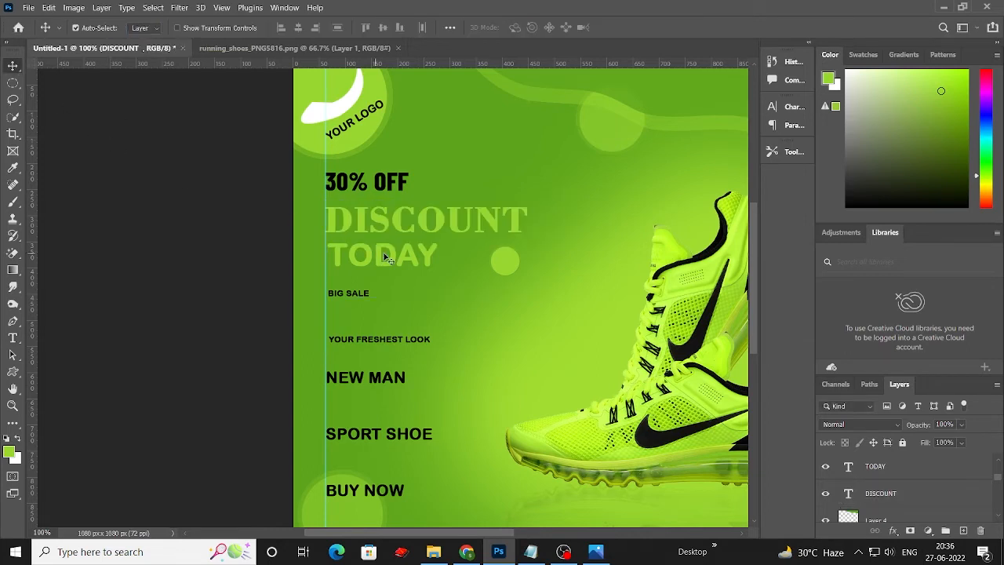
Step: Try to change the font of the TODAY text to Bodoni Bd BT
double_click(386, 257)
click(141, 27)
text(Bodoni Bd BT)
key(Return)
click(12, 67)
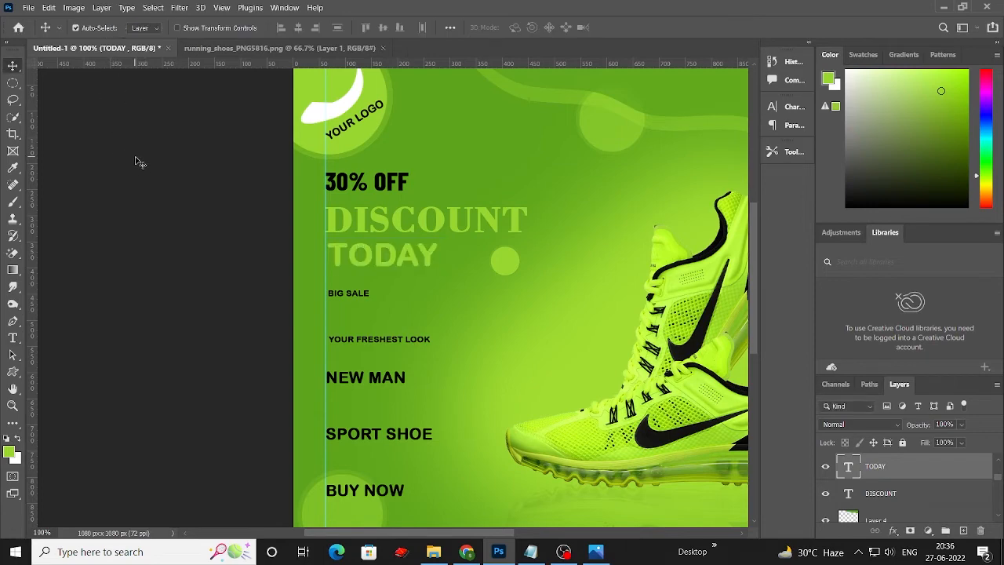
Step: Apply the Bodoni Bd BT Bold font to the TODAY text
double_click(408, 262)
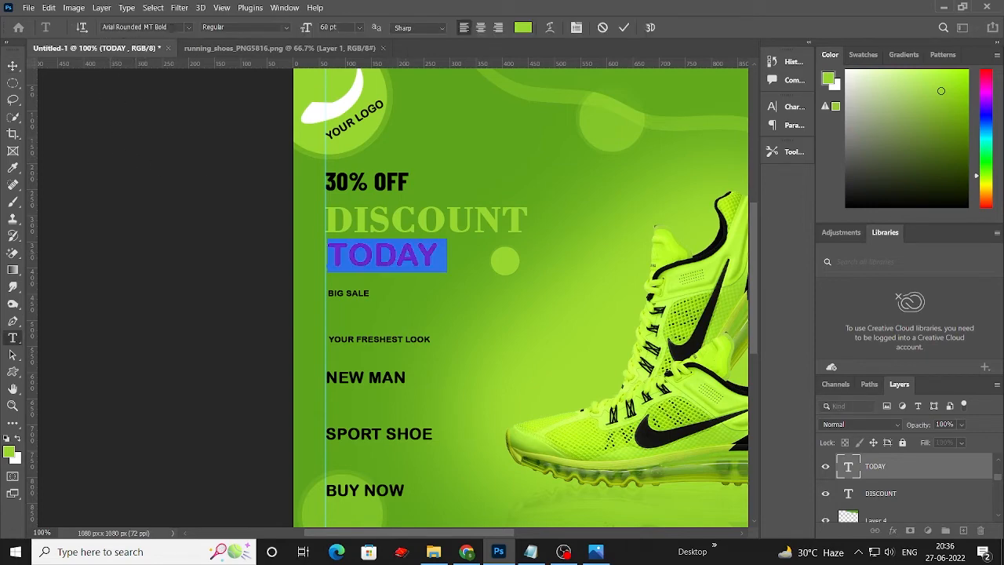
click(171, 28)
text(Bodoni Bd BT)
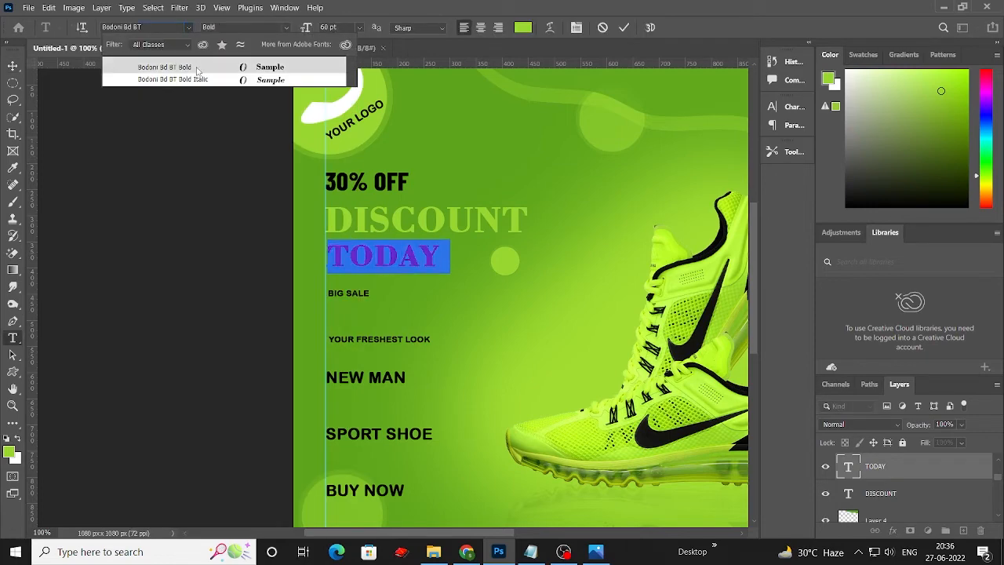
click(195, 68)
click(13, 66)
Step: Recolor the DISCOUNT text to a fully saturated, bright lime green
double_click(351, 226)
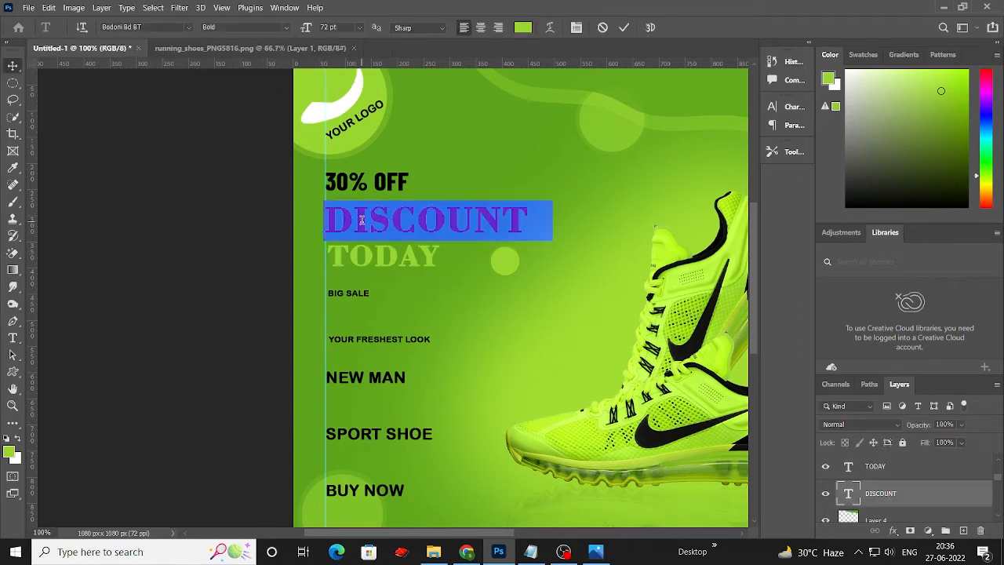
click(522, 27)
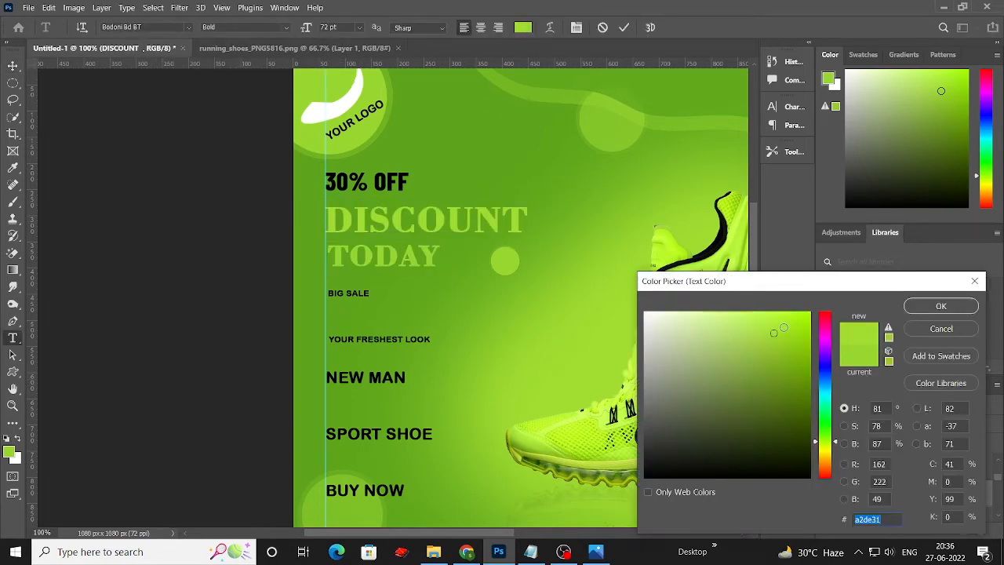
drag(805, 320, 819, 304)
click(926, 307)
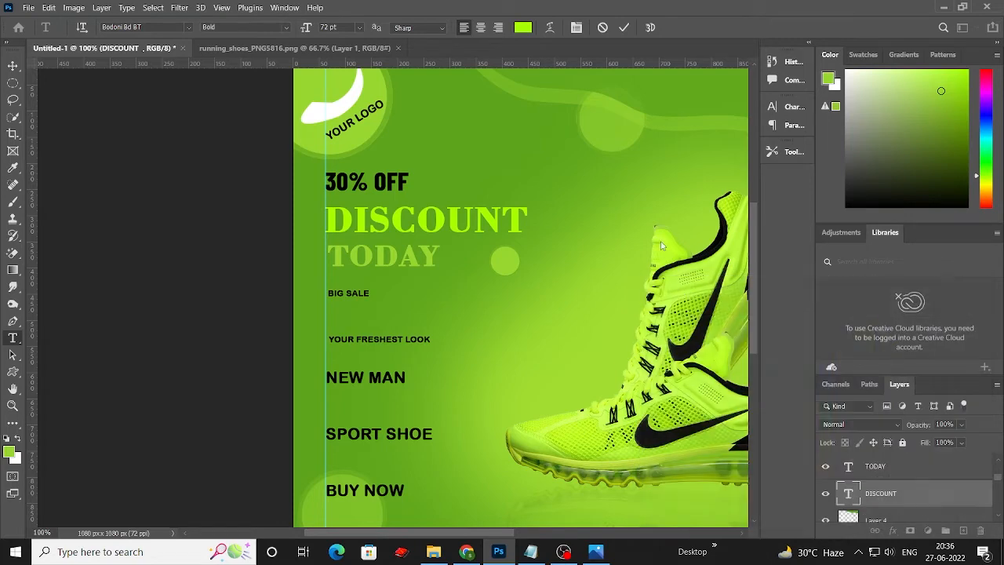
click(12, 66)
Step: Recolor the TODAY text to bright lime green a7ff00
click(367, 255)
double_click(367, 255)
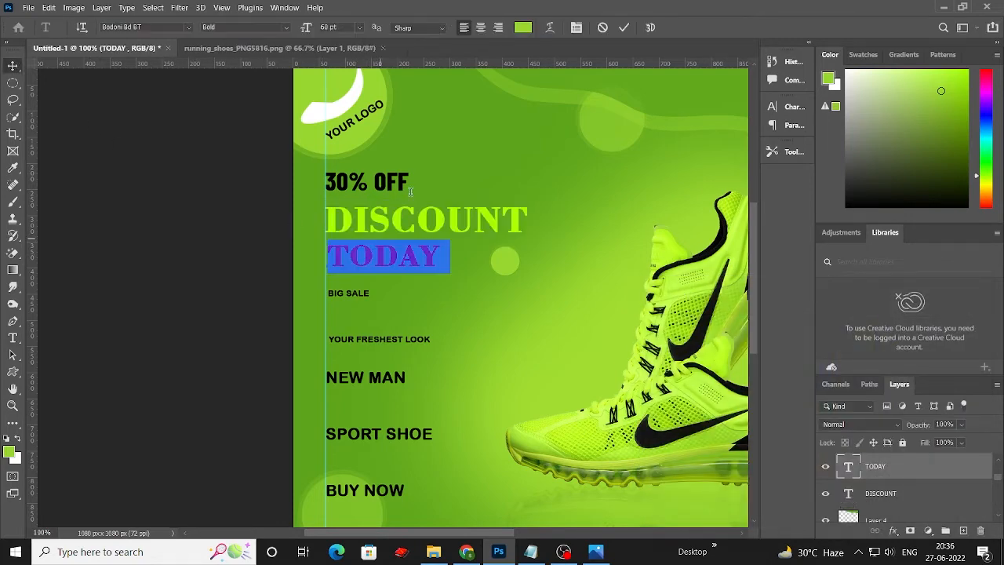
click(518, 27)
drag(800, 322, 819, 304)
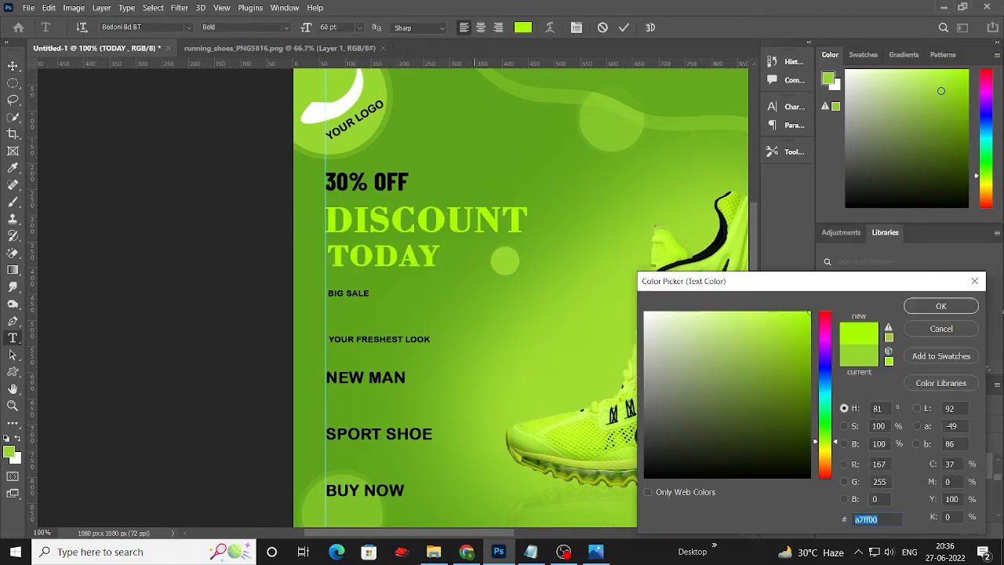
click(926, 307)
click(13, 66)
Step: Align the TODAY text with the vertical guide and adjust the vertical positions of DISCOUNT and TODAY slightly
scroll(202, 175, down, 2)
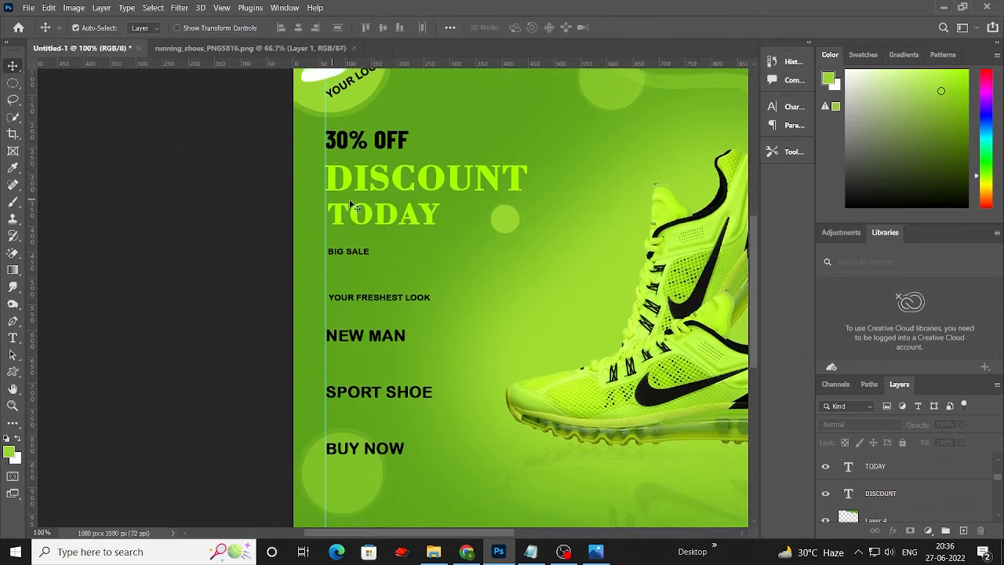
scroll(414, 204, down, 2)
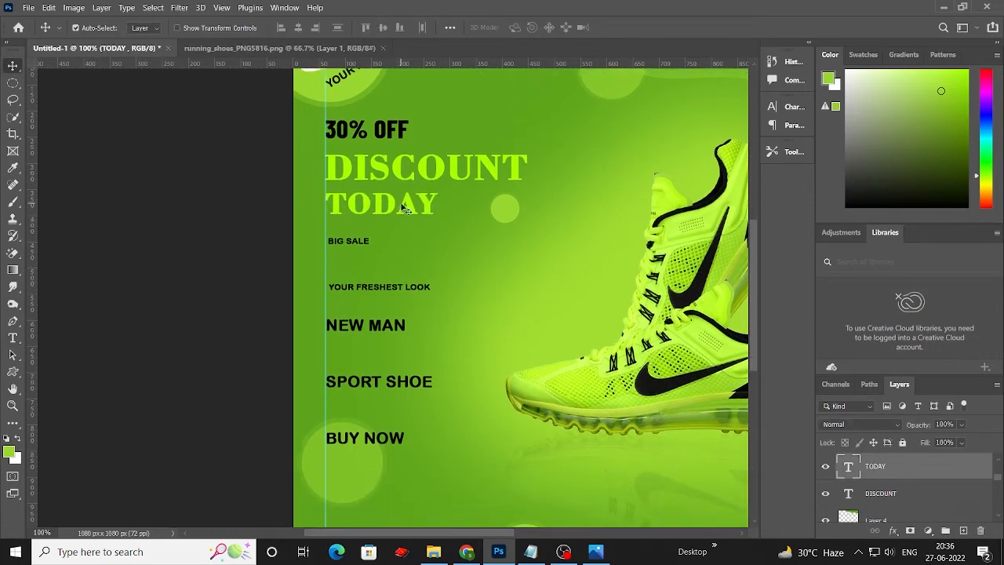
scroll(491, 266, up, 2)
key(ctrl+minus)
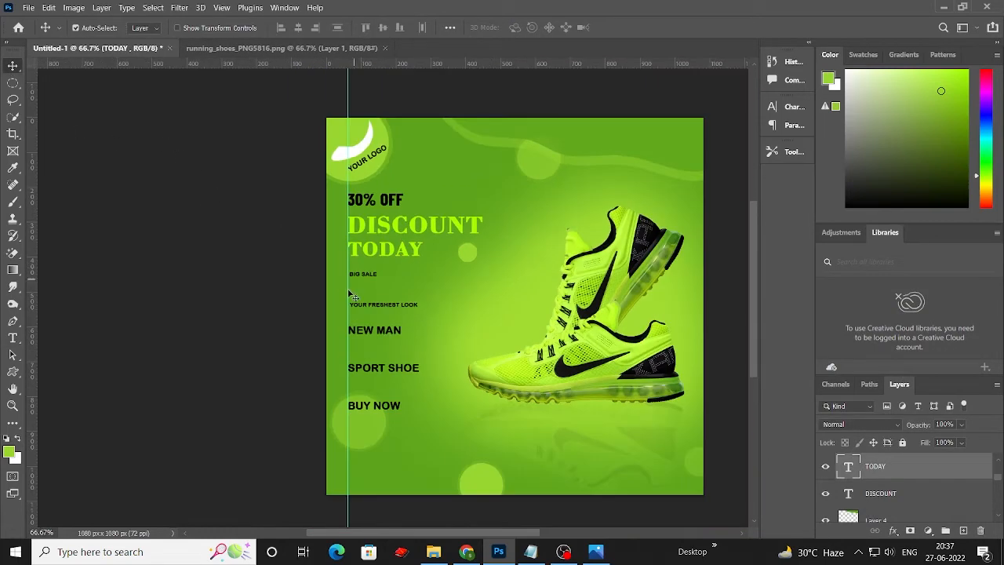
click(376, 229)
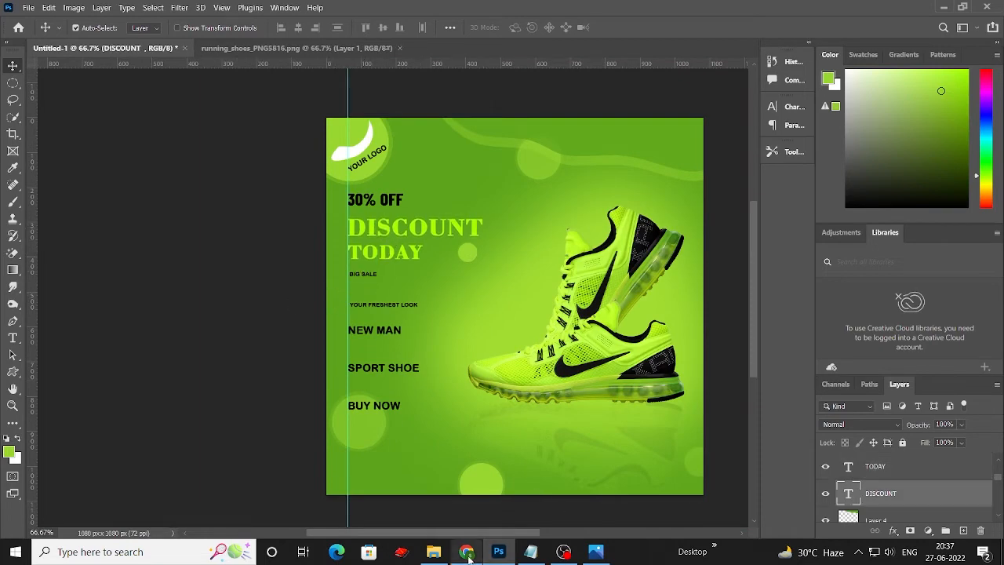
Step: Switch to the reference image shos2.jpg to examine its text styling and button backgrounds, and return to the Photoshop design
click(596, 552)
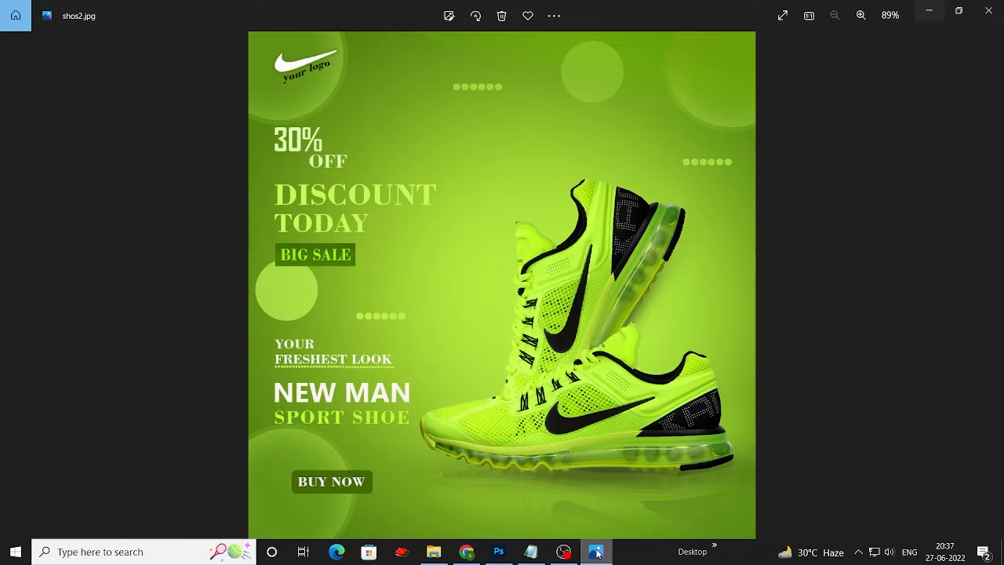
click(938, 11)
scroll(894, 469, up, 3)
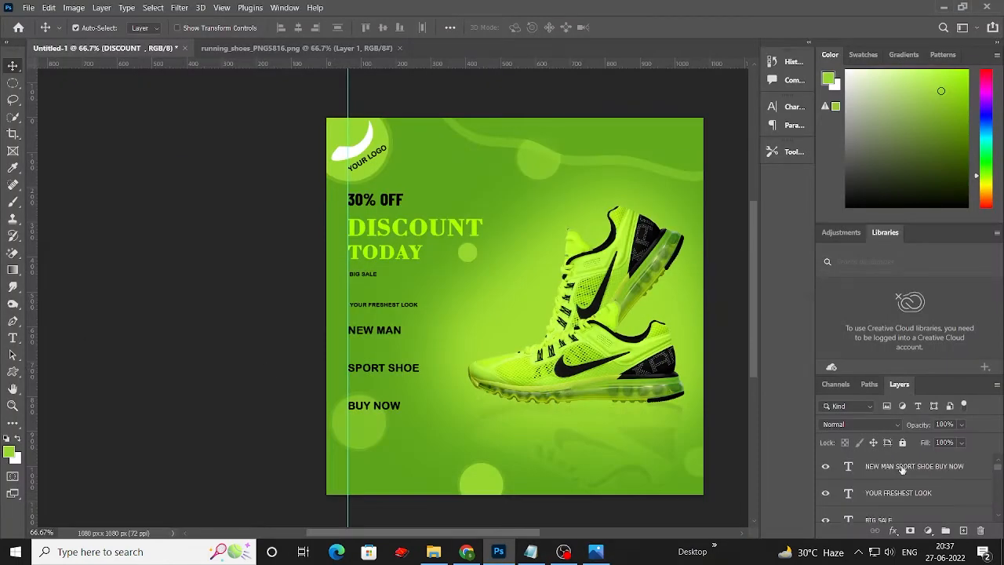
click(890, 469)
scroll(228, 344, up, 1)
click(723, 466)
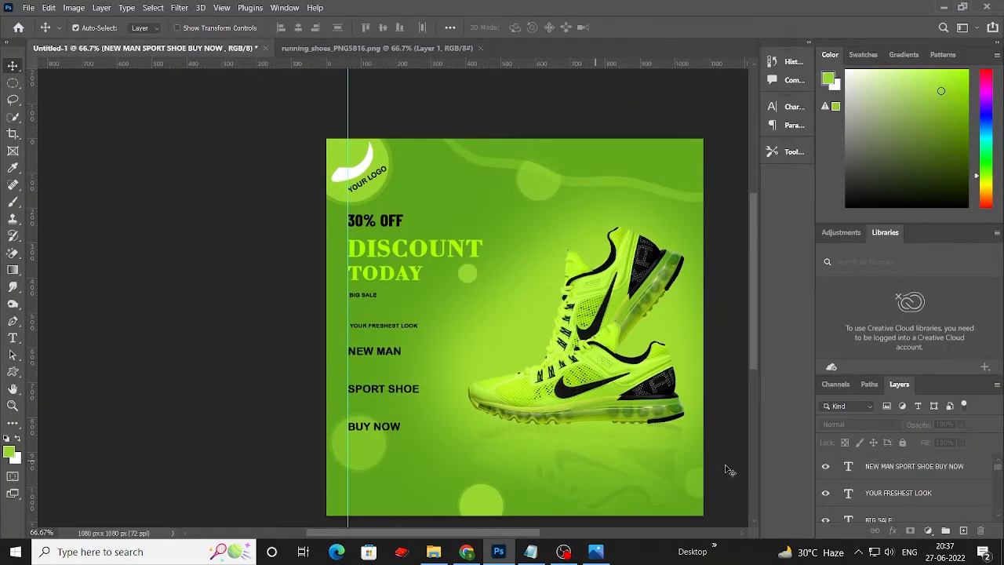
click(12, 372)
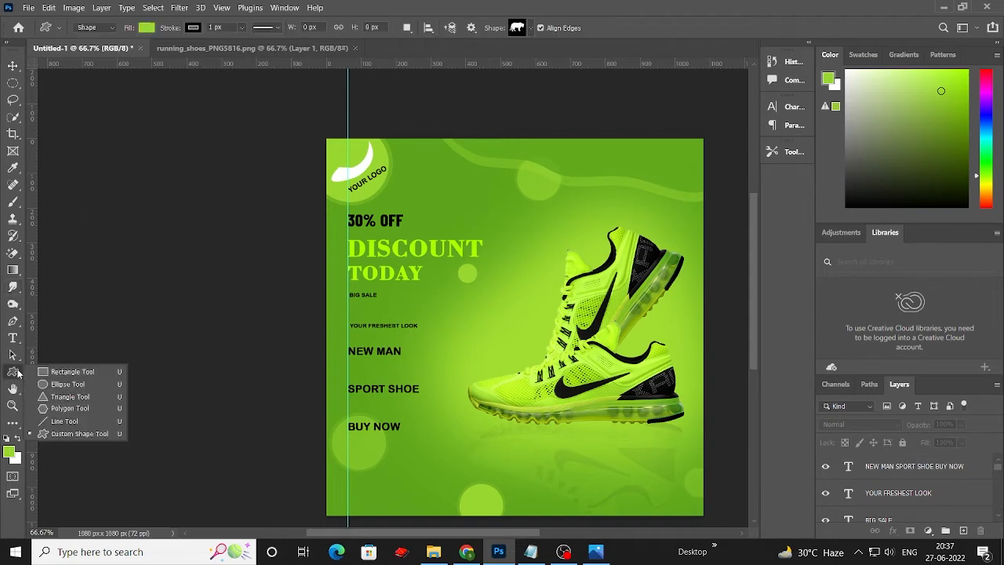
click(70, 371)
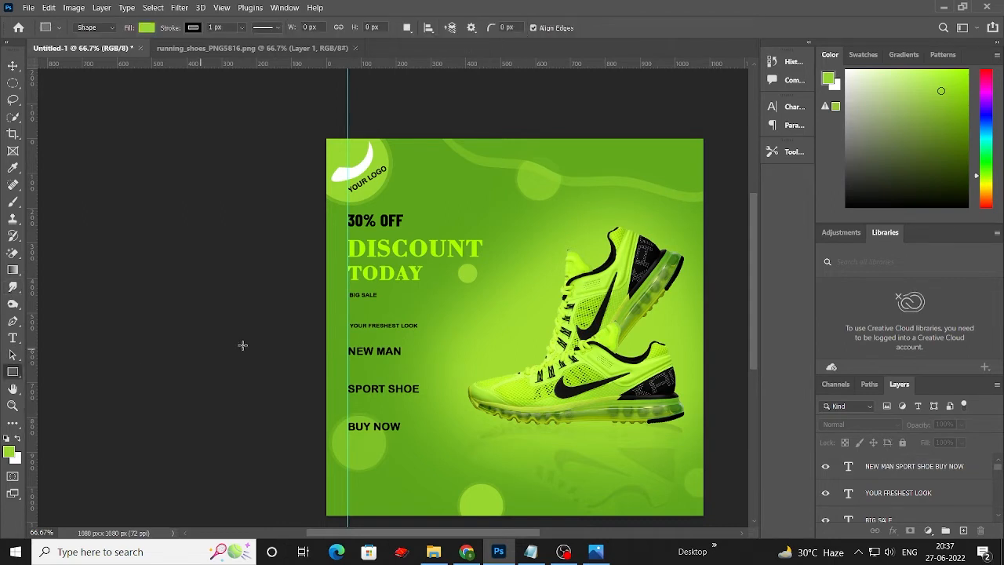
click(455, 311)
drag(446, 185, 453, 183)
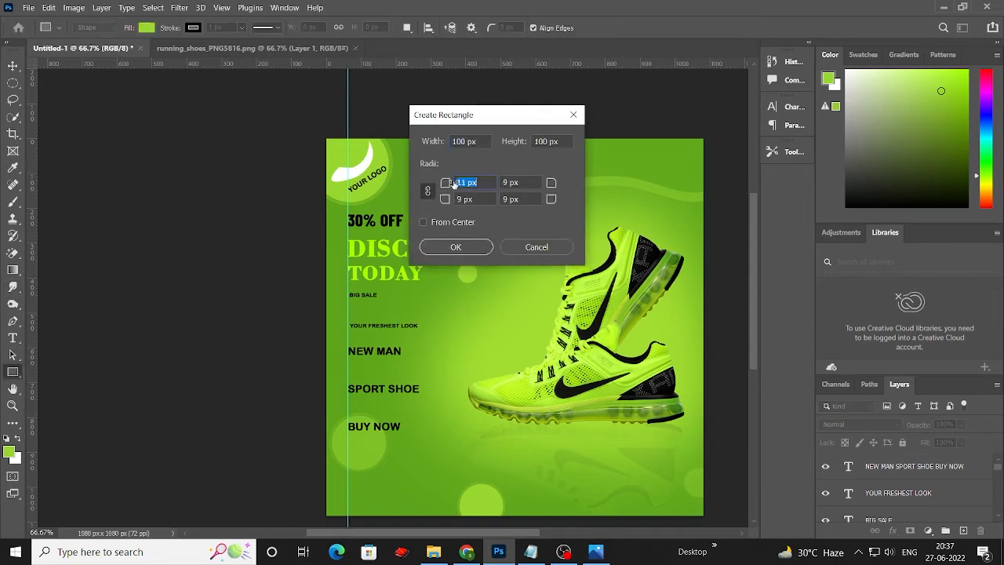
click(456, 247)
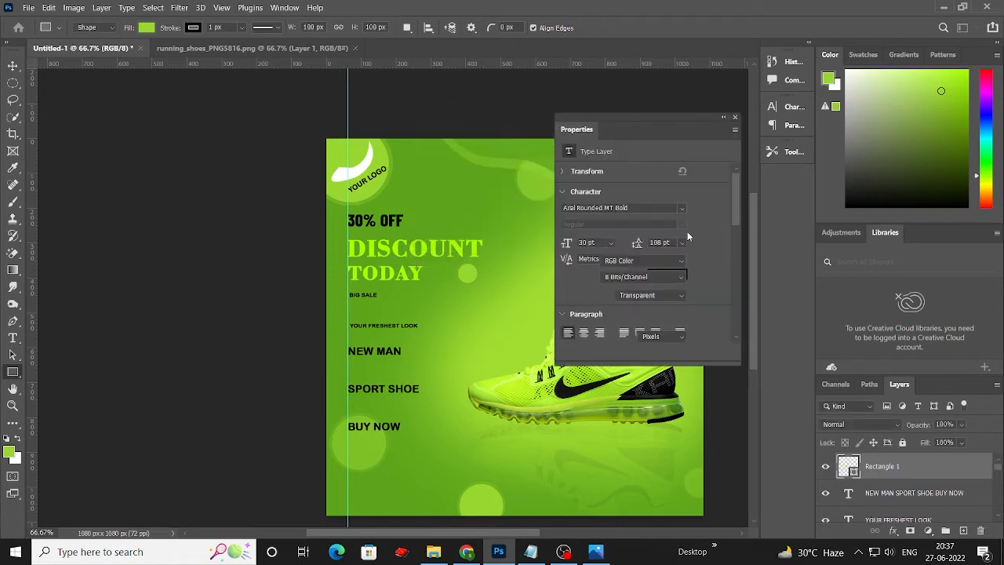
click(735, 117)
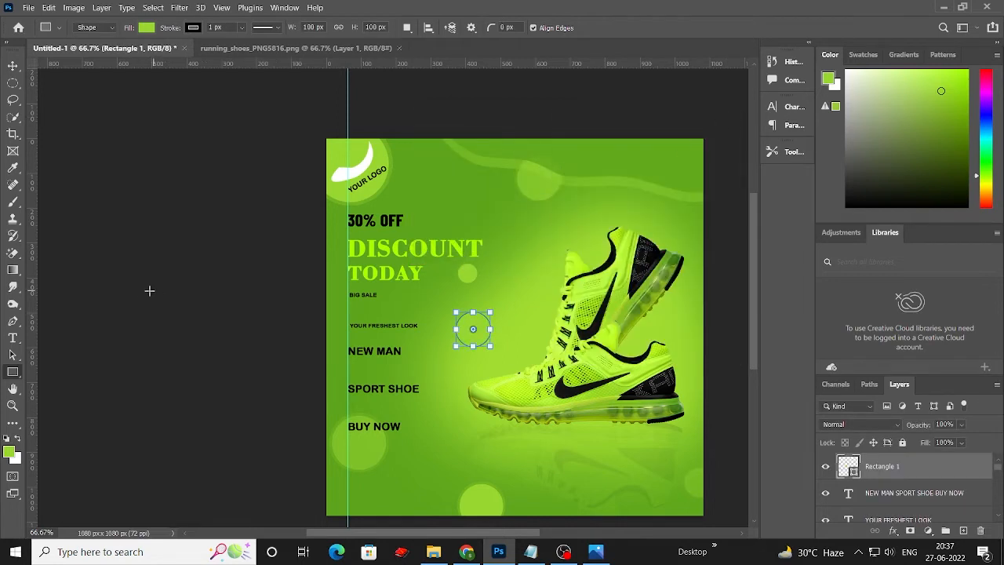
click(12, 66)
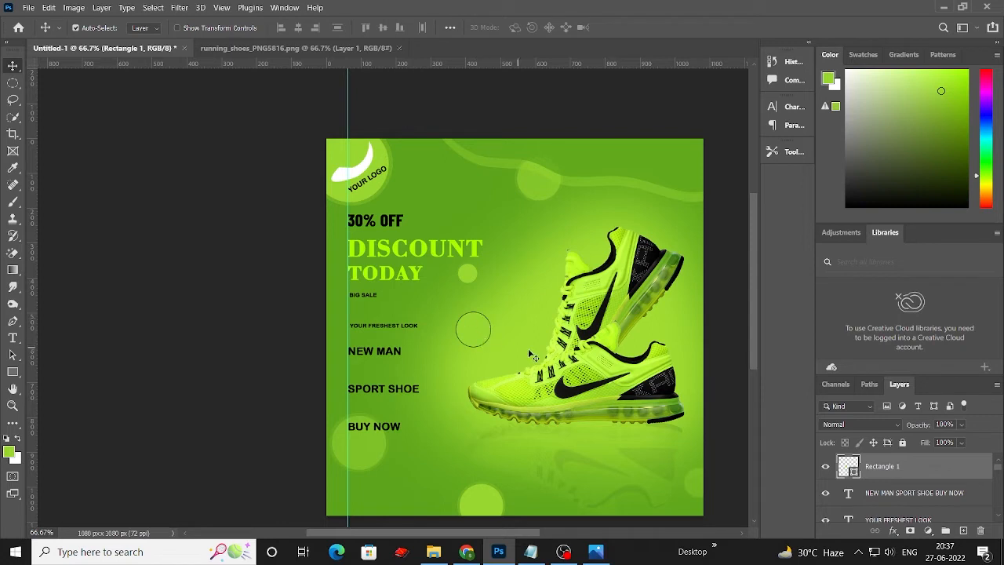
key(Delete)
Step: Draw a rounded rectangle about 157 px wide and 44 px high beside the BIG SALE text
right_click(13, 372)
click(68, 370)
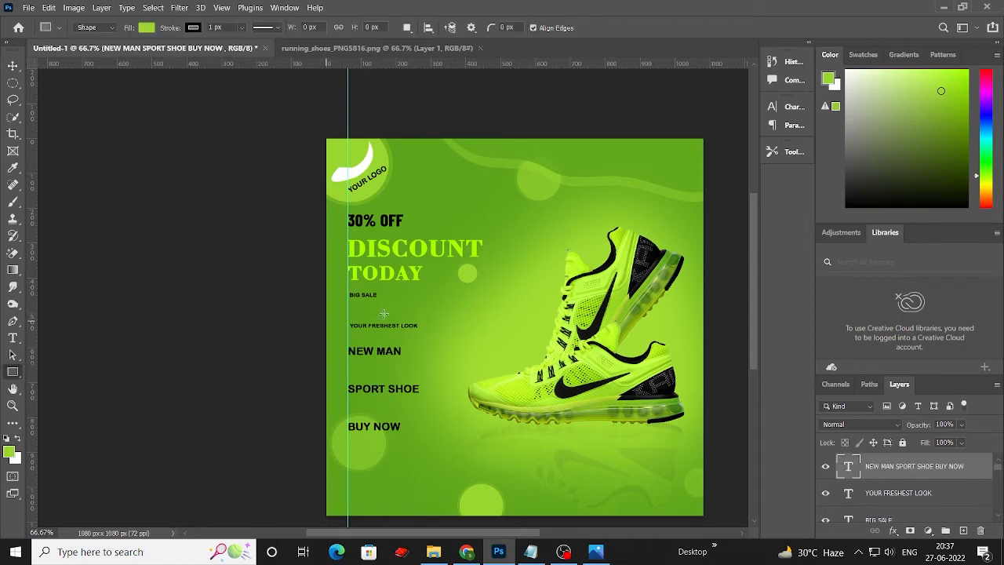
drag(425, 301, 480, 316)
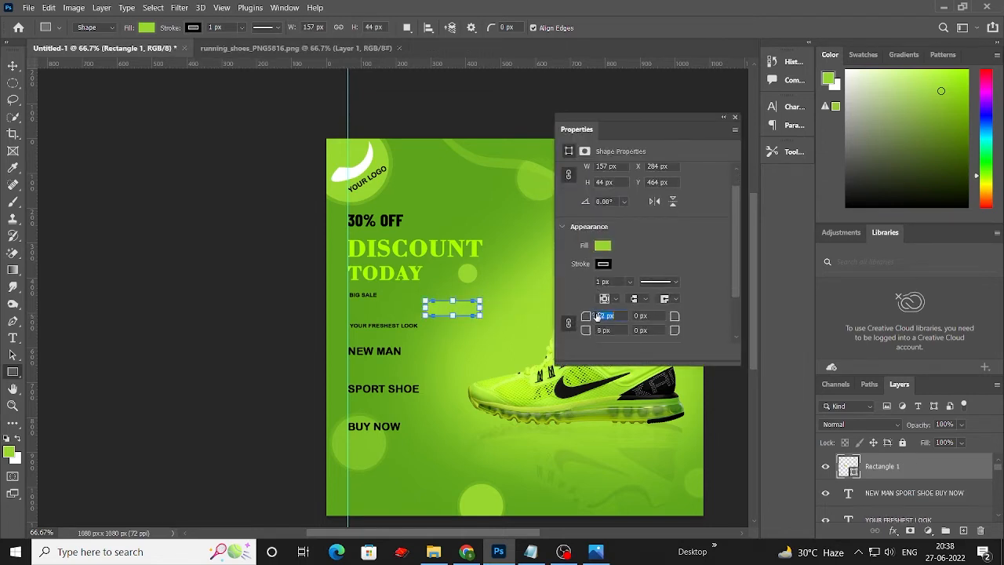
Step: Try several darker greens from the recently used colors as the rectangle's fill
click(602, 247)
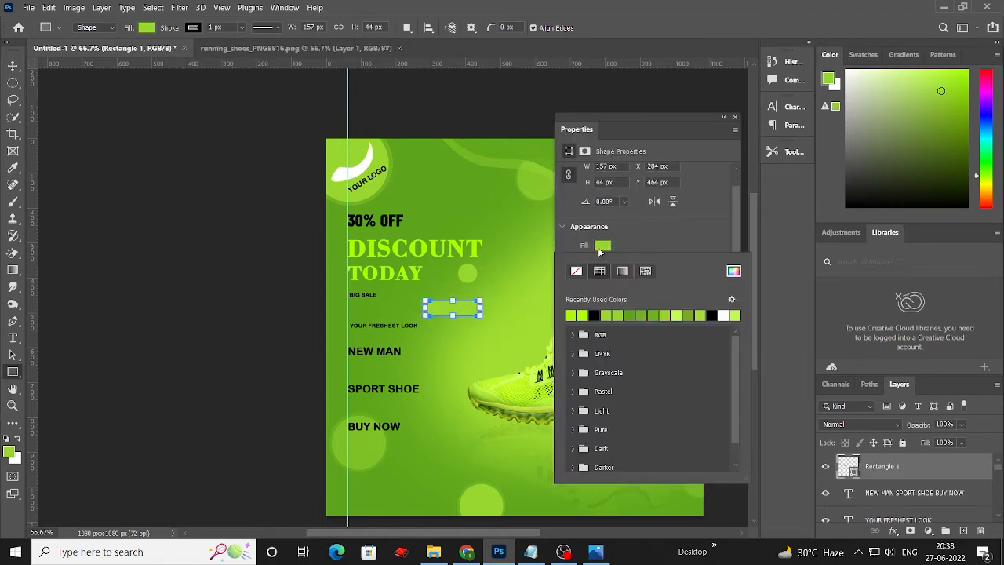
click(418, 181)
click(573, 114)
click(605, 247)
click(622, 315)
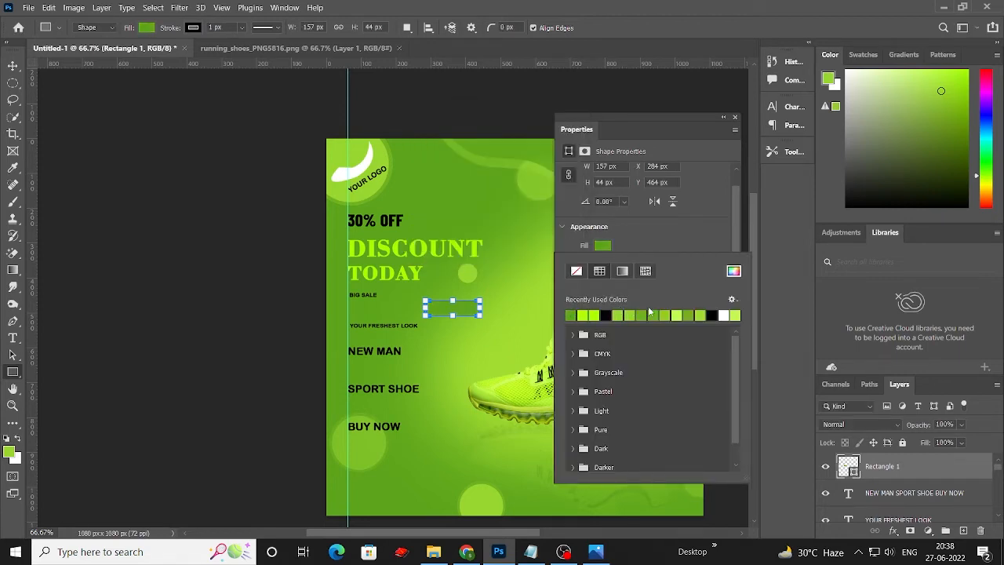
click(657, 313)
click(658, 315)
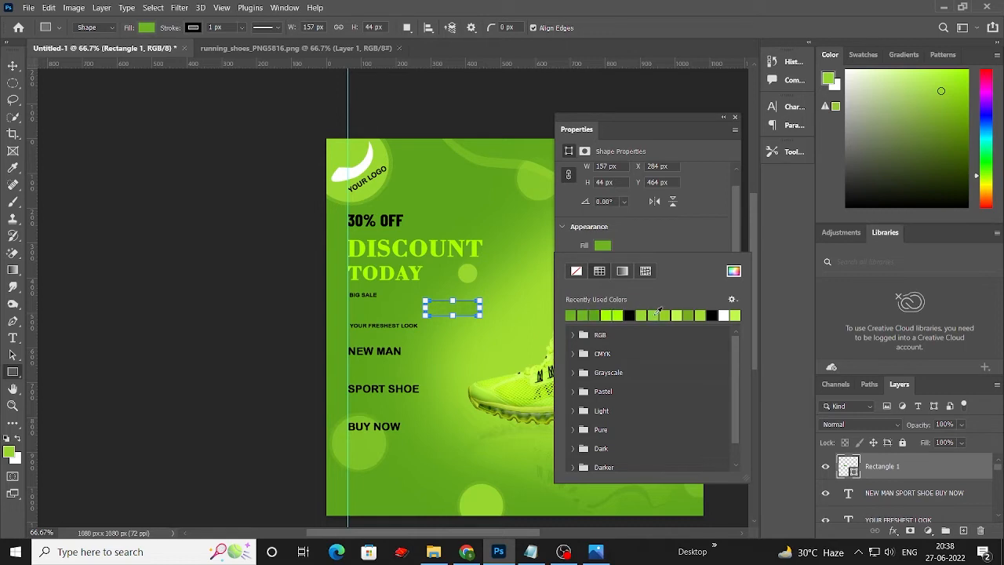
click(681, 315)
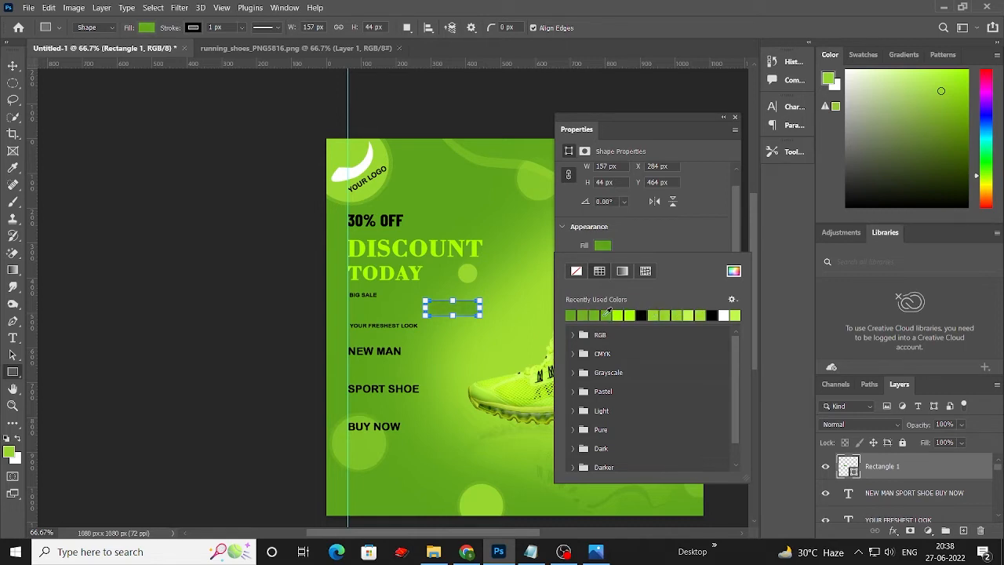
Step: Remove the rectangle's stroke and move the shape over the BIG SALE text, near the vertical guide
scroll(652, 245, down, 1)
click(603, 244)
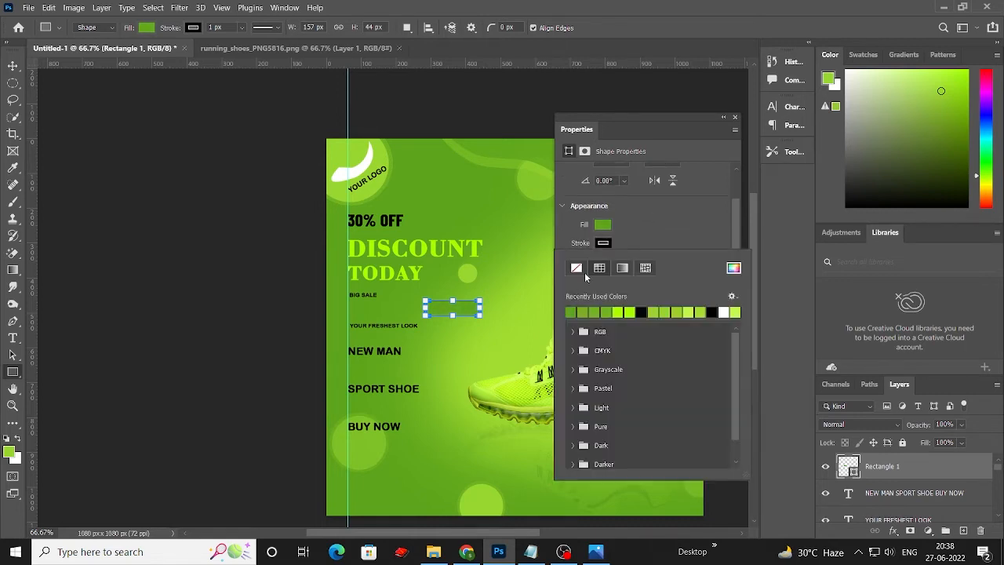
click(665, 216)
click(735, 117)
click(12, 65)
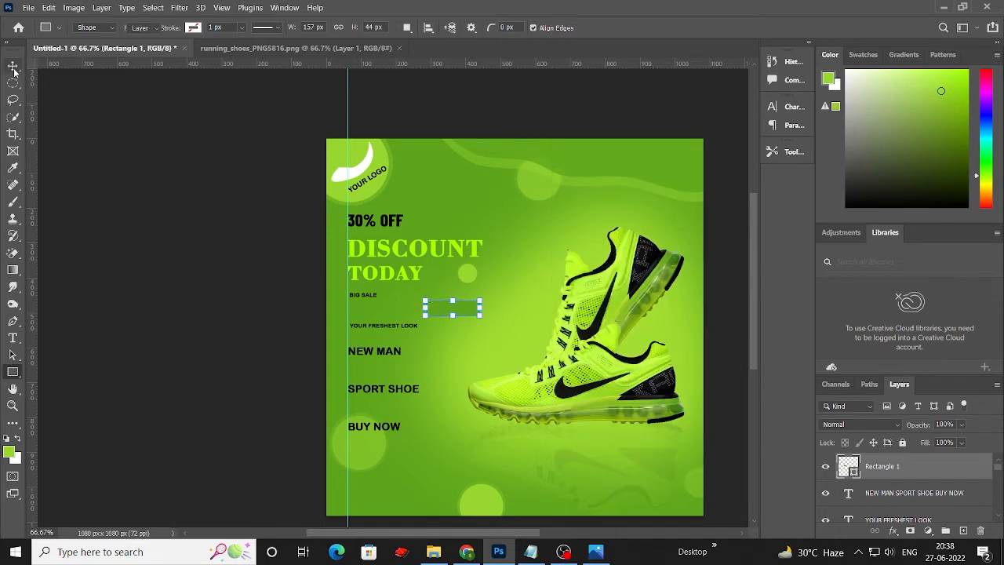
click(266, 206)
drag(450, 310, 372, 300)
Step: Set the rectangle's fill color to dark green 3d7f00
double_click(855, 471)
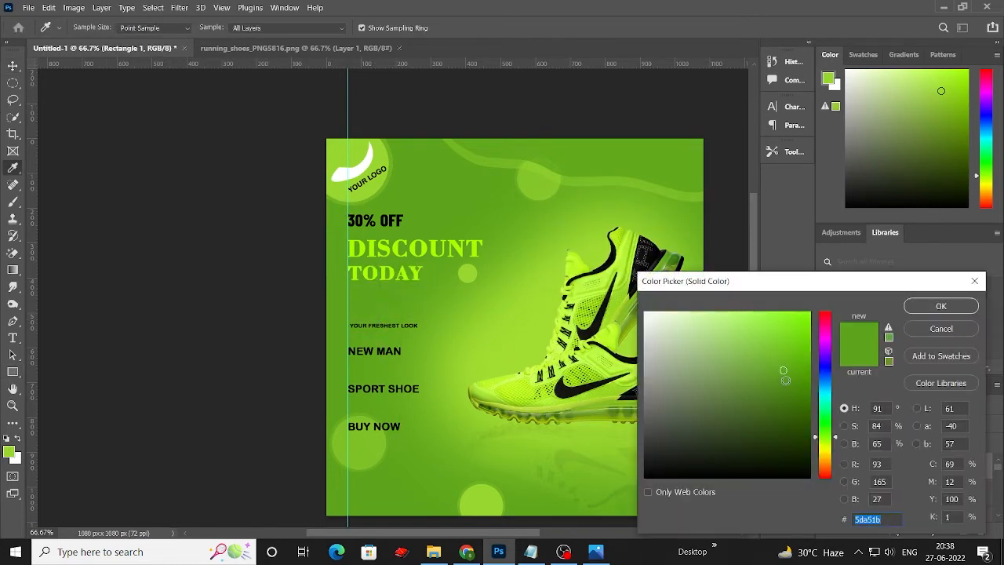
click(811, 386)
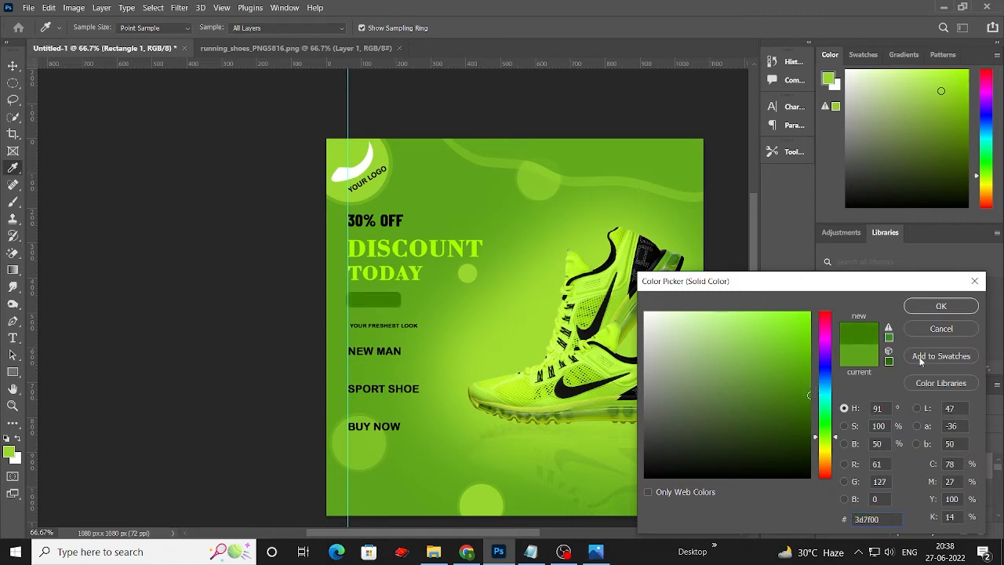
click(941, 306)
click(190, 184)
Step: Align the rectangle's left edge with the vertical guide below TODAY and send its layer behind the BIG SALE text
key(ctrl+plus)
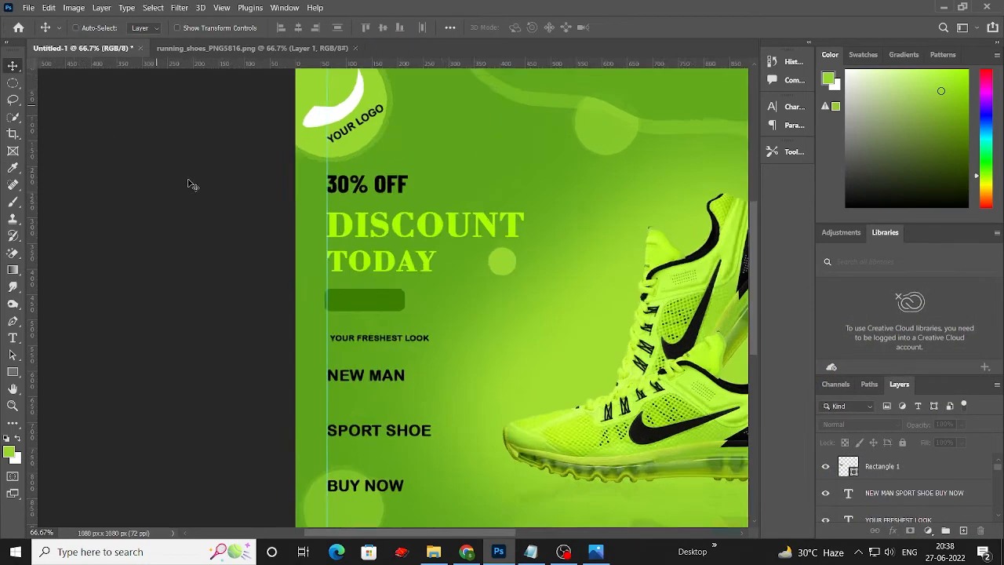
key(ctrl+plus)
key(ctrl+plus)
drag(315, 312, 319, 303)
click(899, 467)
scroll(903, 490, down, 2)
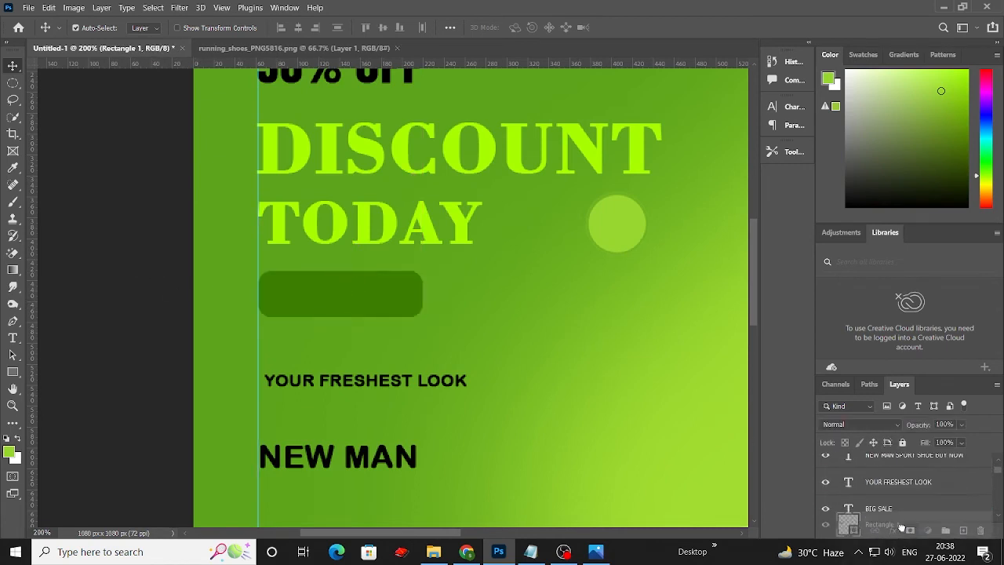
scroll(908, 499, up, 2)
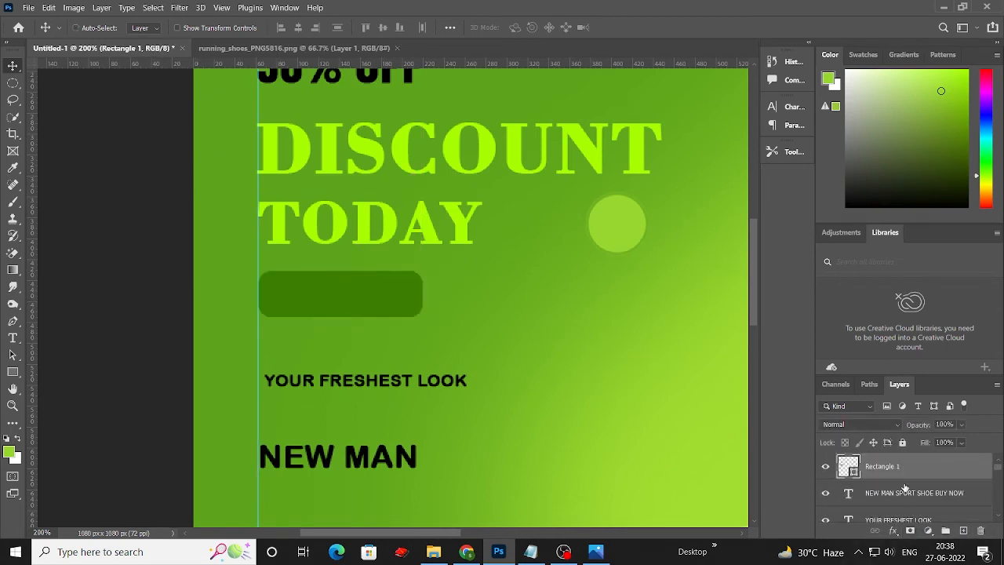
key(ctrl+shift+bracketleft)
Step: Move the BIG SALE text further inside the dark green rectangle and recolor it with the lime green sampled from DISCOUNT
drag(318, 293, 342, 299)
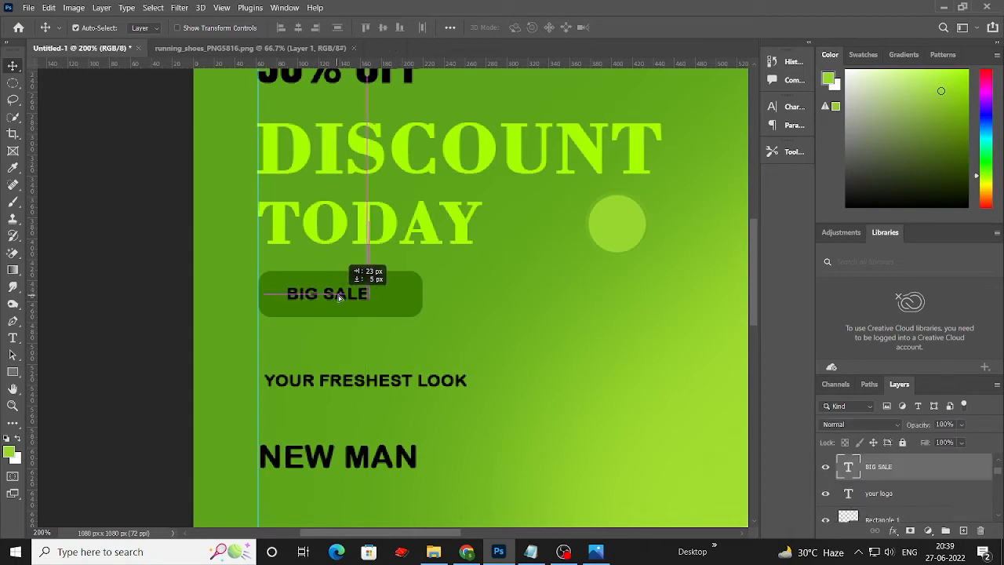
double_click(342, 299)
click(523, 27)
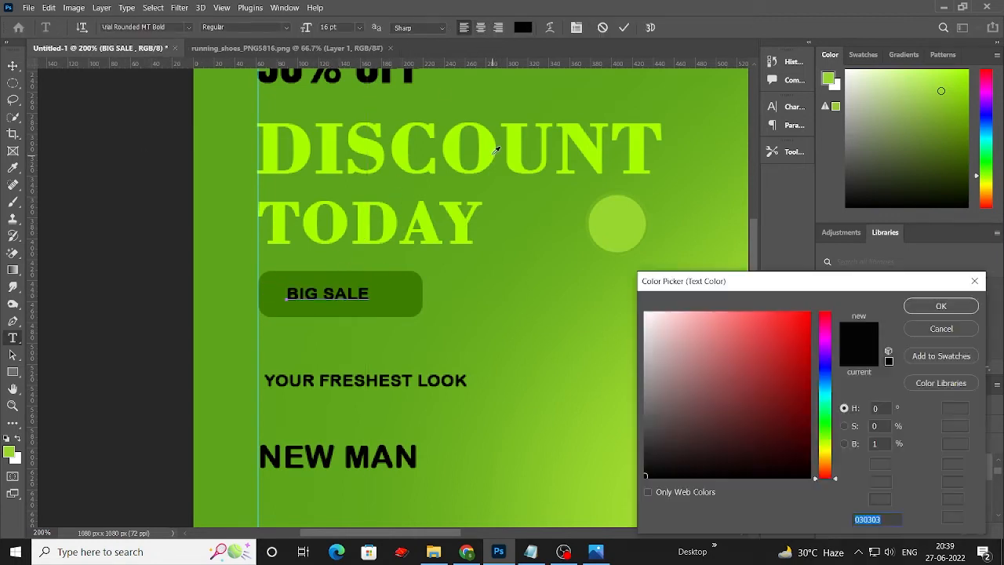
click(496, 157)
click(963, 305)
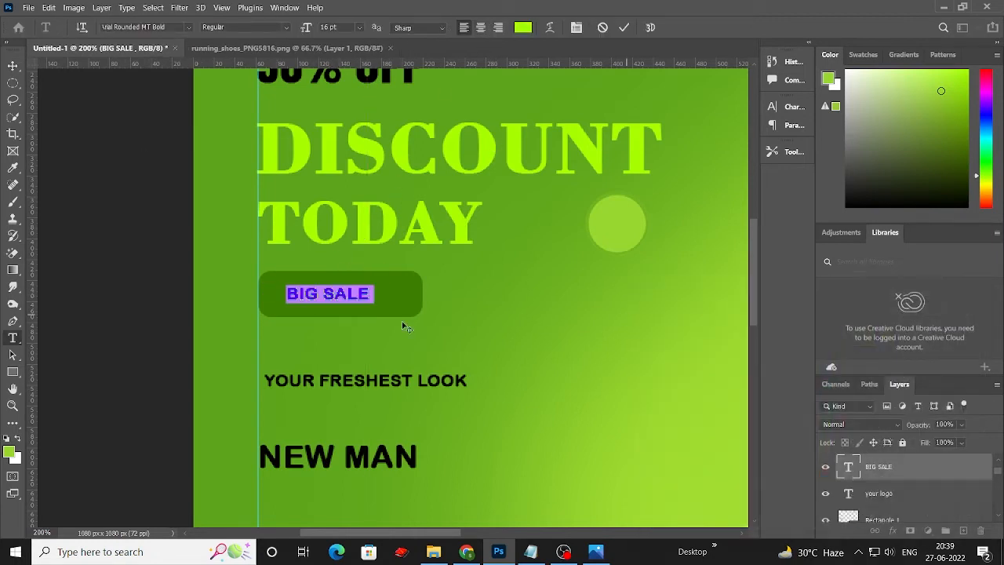
Step: Set the BIG SALE text size to 22 pt and center the text within its rectangle
click(359, 27)
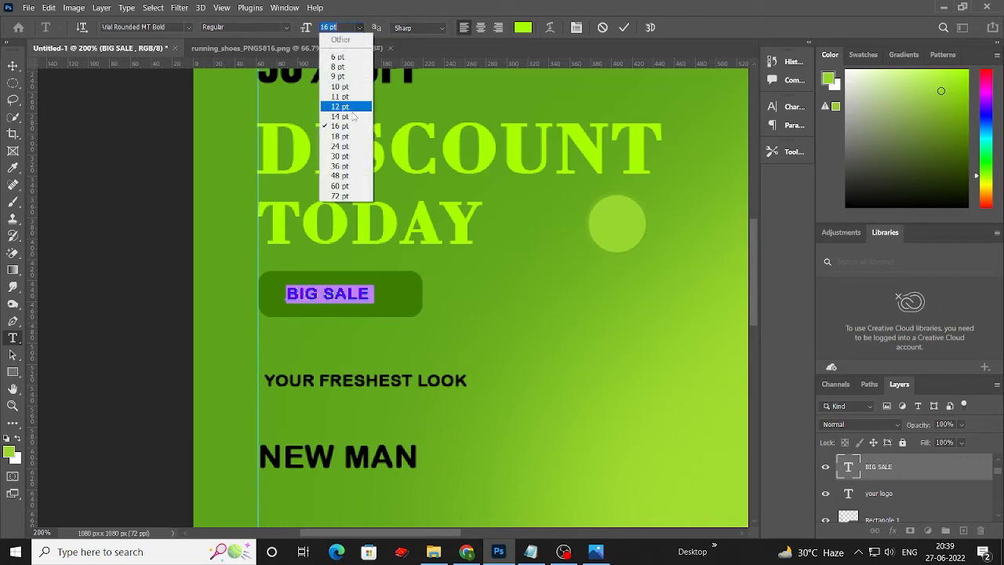
click(357, 141)
click(357, 31)
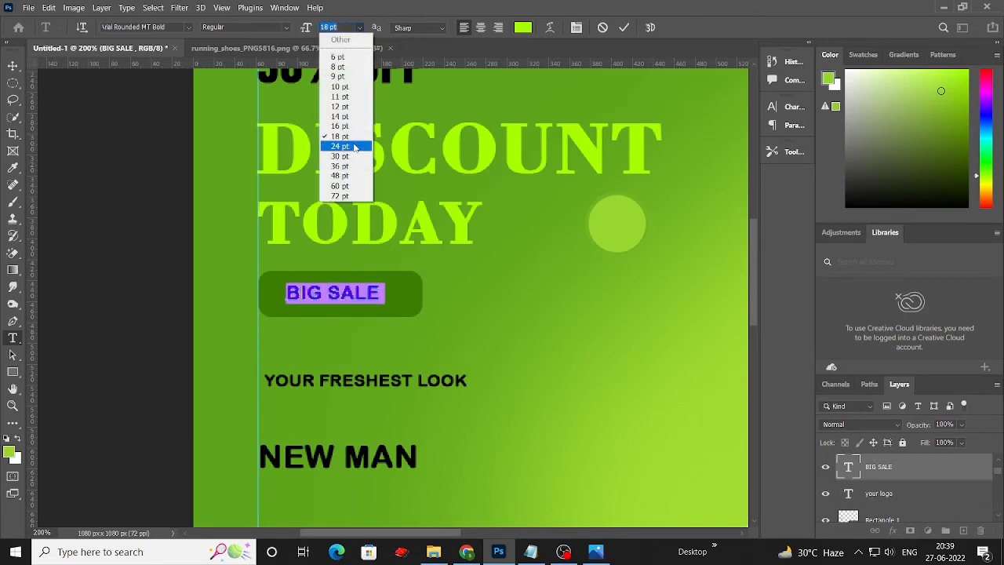
click(349, 32)
text(22)
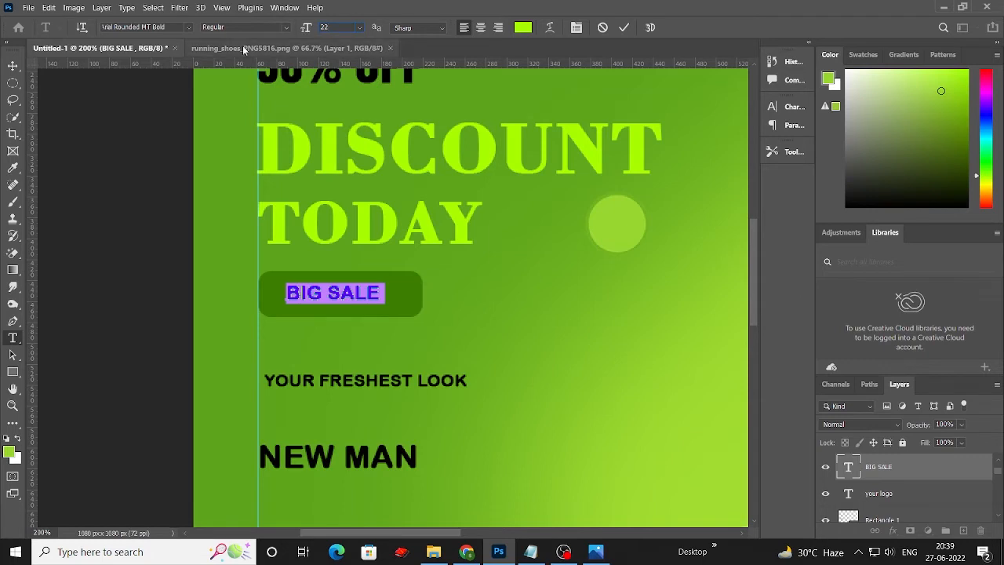
key(Return)
click(12, 66)
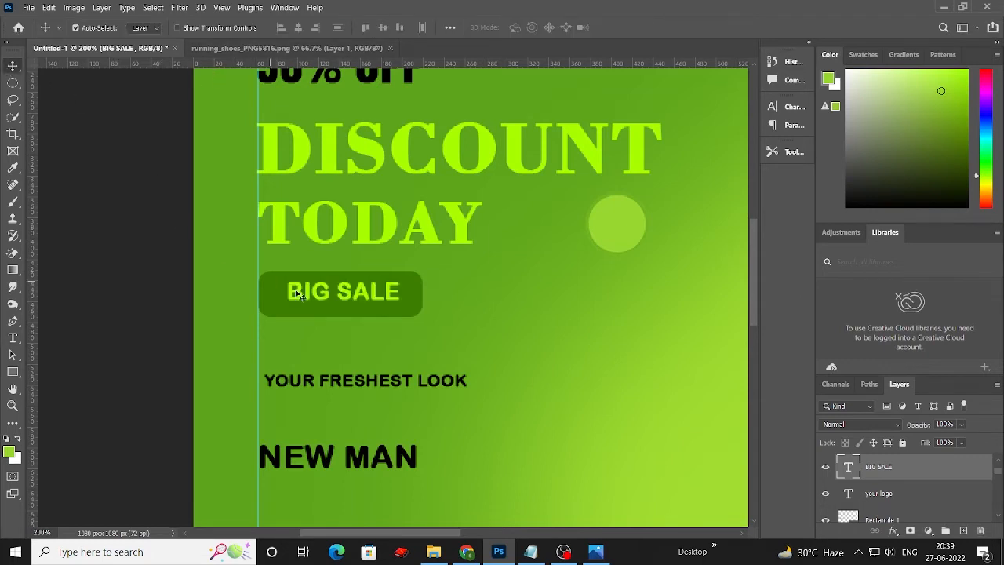
drag(345, 292, 338, 294)
Step: Break the YOUR FRESHEST LOOK text after YOUR and delete FRESHEST LOOK, leaving only YOUR in that layer
key(ctrl+minus)
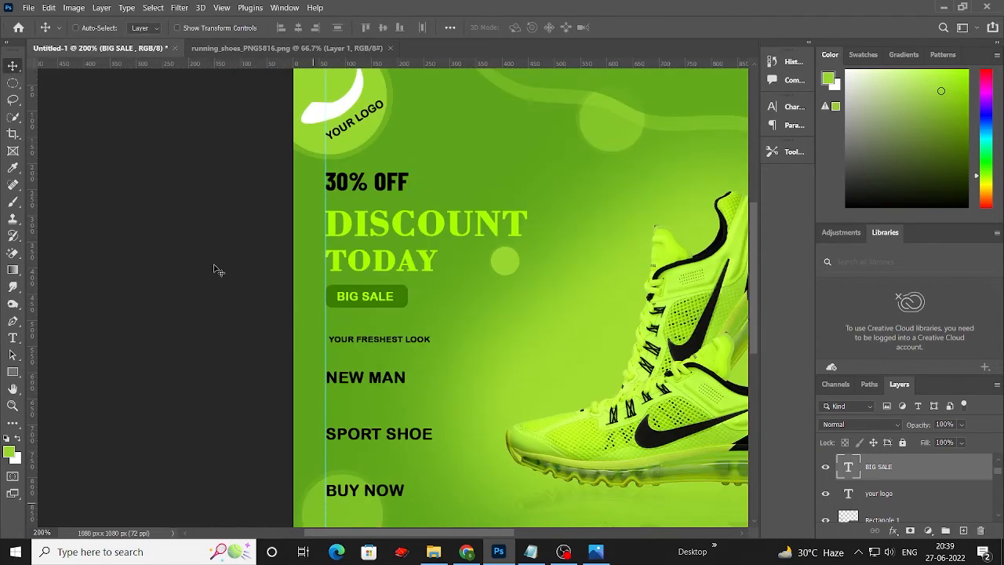
scroll(436, 298, down, 2)
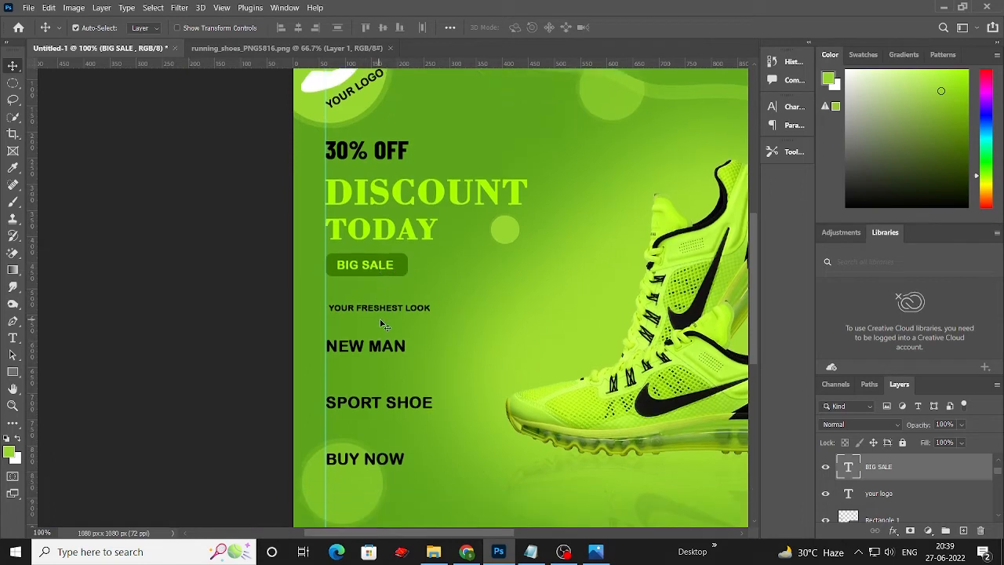
click(399, 308)
double_click(398, 307)
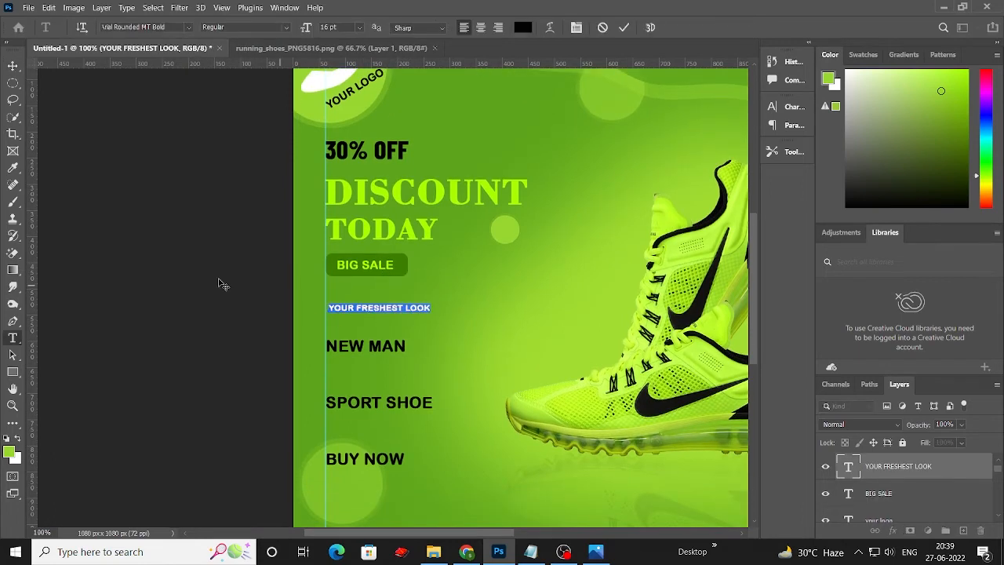
click(13, 67)
click(341, 306)
key(t)
click(354, 310)
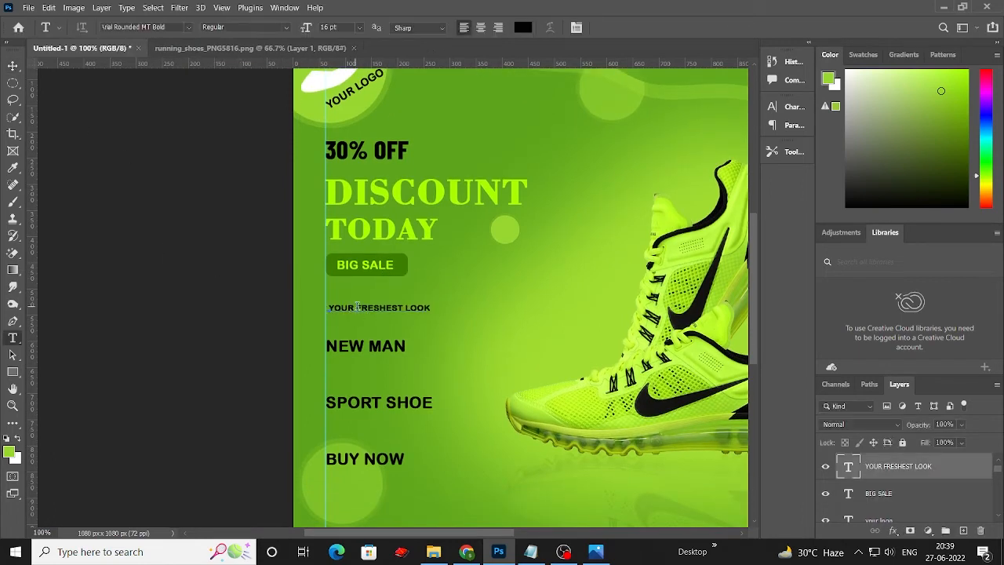
key(Return)
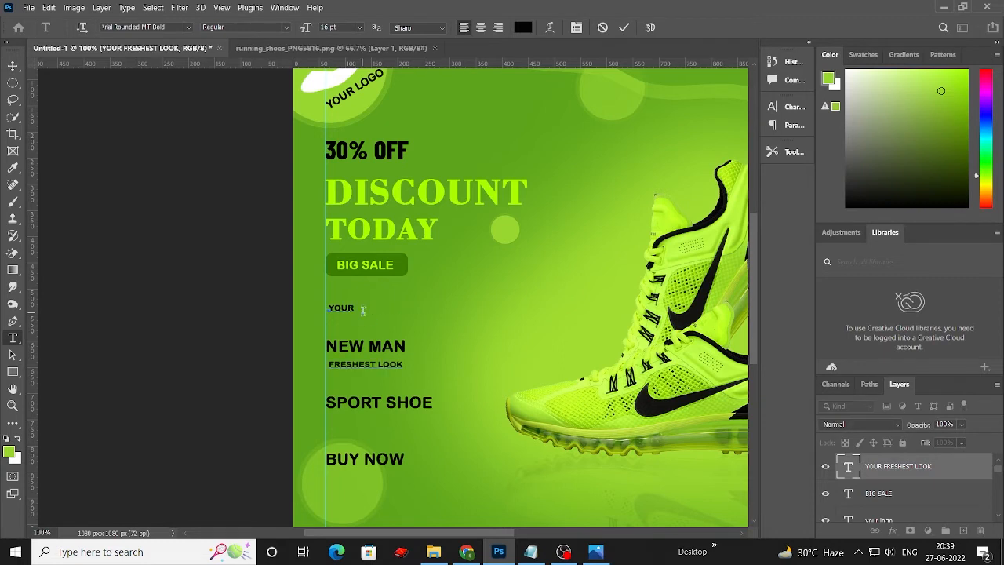
key(ctrl+a)
click(401, 364)
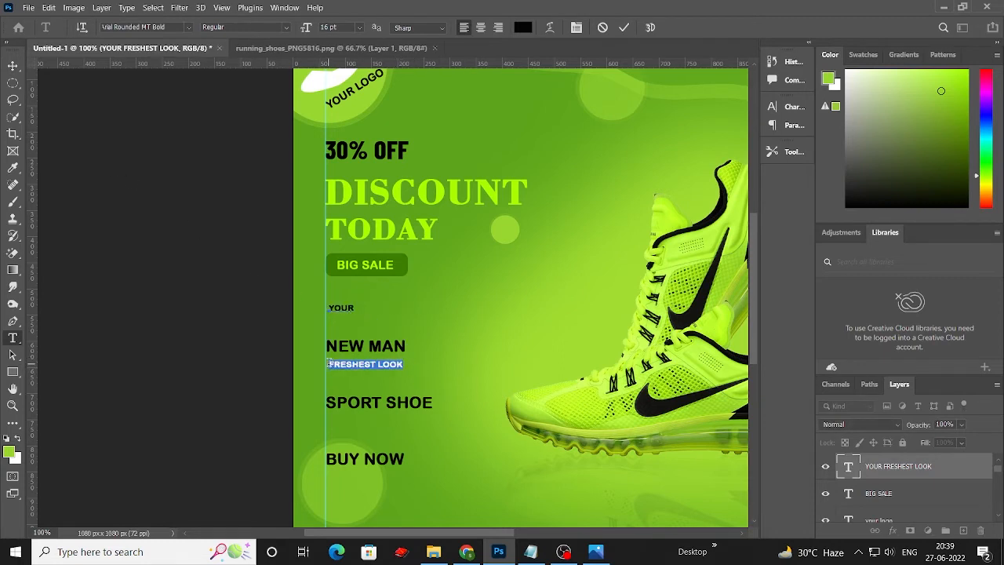
key(BackSpace)
click(12, 65)
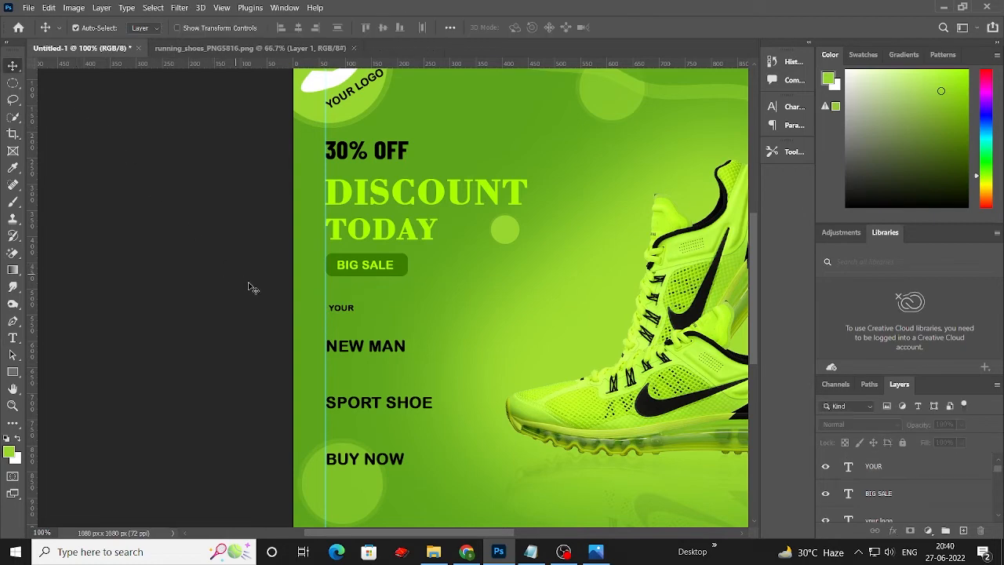
Step: Add FRESHEST LOOK as a separate text layer directly below YOUR
key(t)
click(332, 323)
text(FRESHEST LOOK)
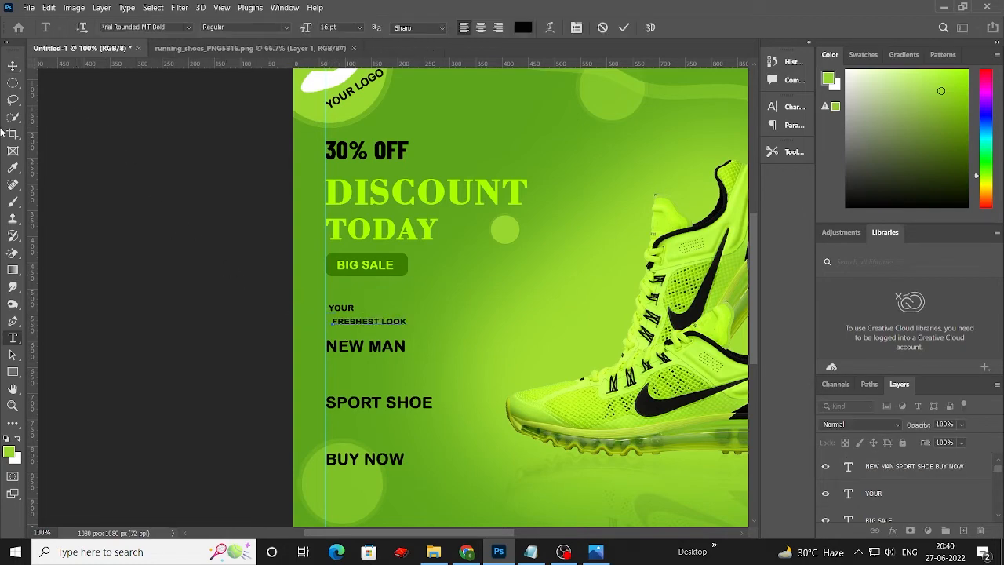
click(12, 66)
ctrl+click(177, 163)
ctrl+click(394, 278)
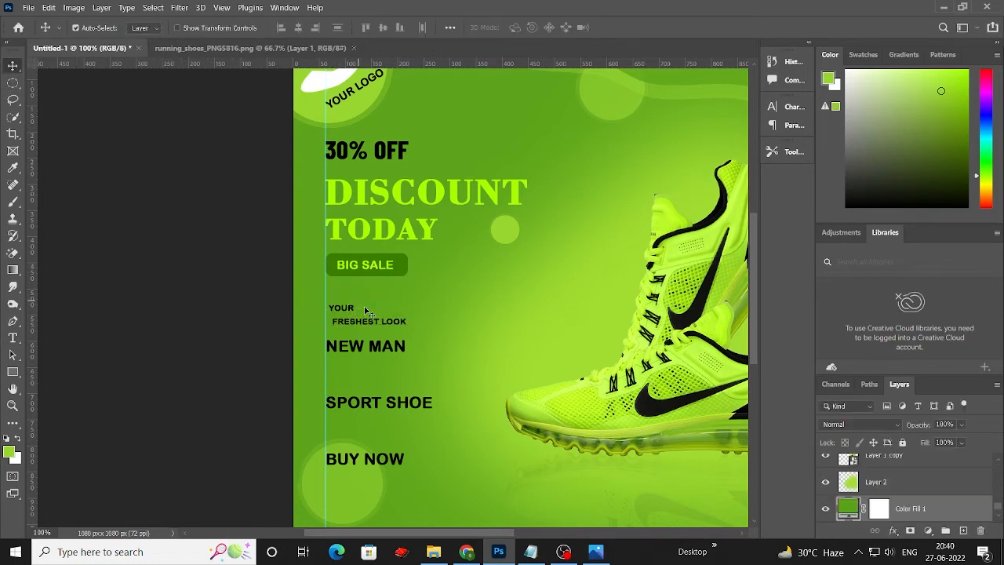
Step: Move the YOUR and FRESHEST LOOK texts into two closely spaced lines starting at the vertical guide
key(ctrl+plus)
key(ctrl+plus)
key(ctrl+plus)
scroll(402, 324, down, 2)
drag(254, 225, 261, 208)
drag(328, 278, 313, 266)
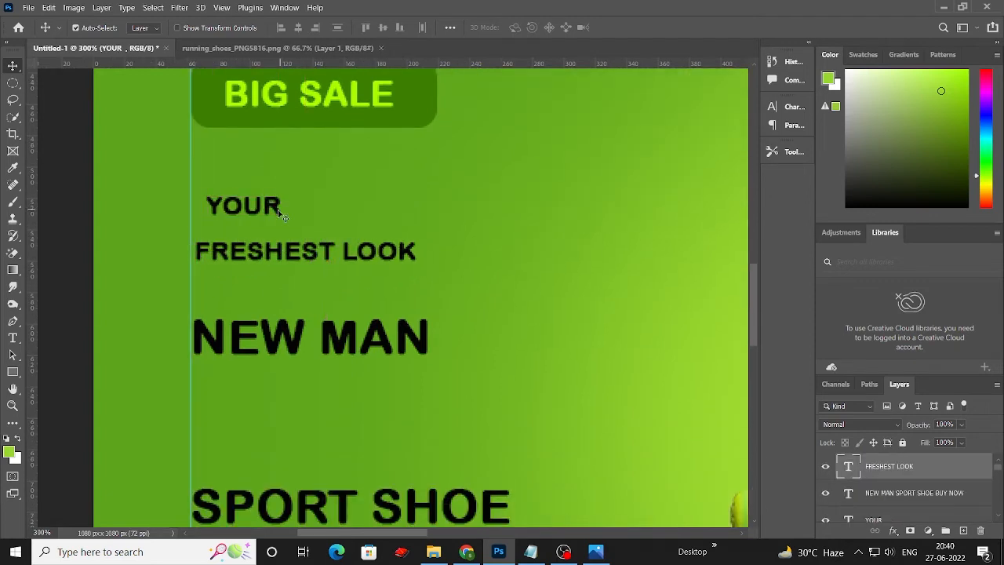
mouse_move(277, 208)
mouse_down()
mouse_move(273, 224)
mouse_move(259, 216)
mouse_up()
drag(286, 251, 280, 249)
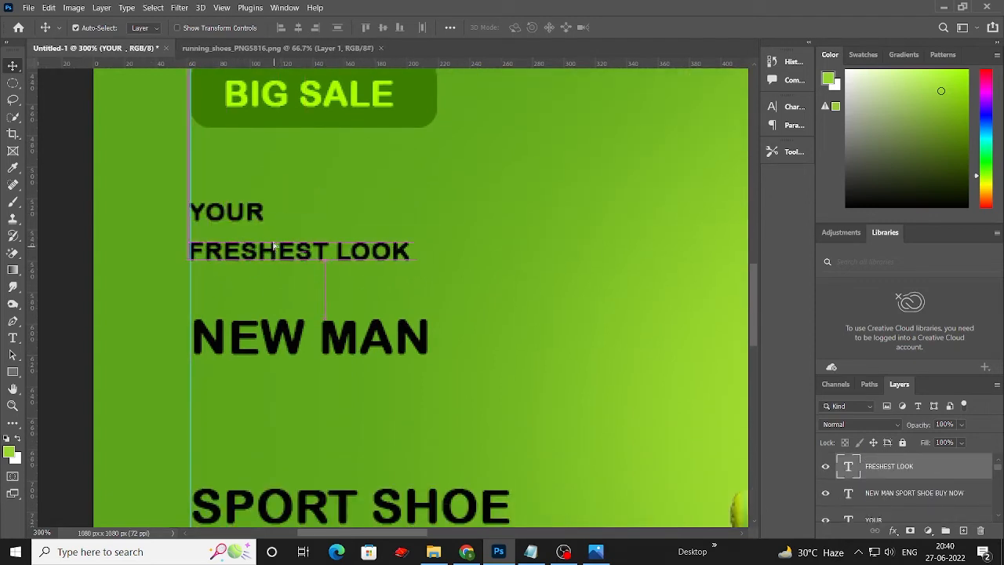
Step: Lock the background layers Color Fill 1, Layer 2 and Layer 0
scroll(902, 486, down, 3)
click(899, 485)
click(902, 444)
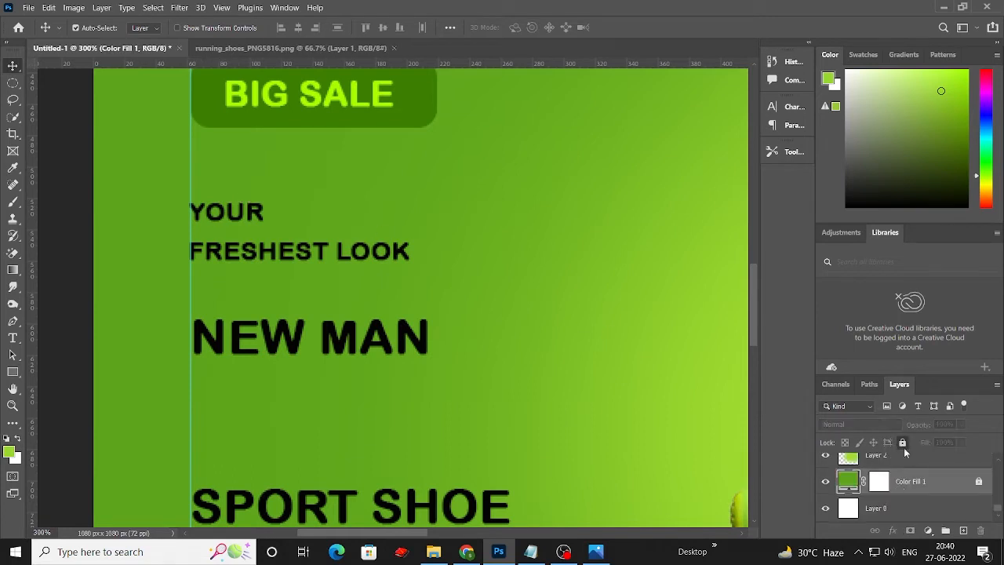
click(909, 458)
click(903, 445)
scroll(920, 477, down, 1)
click(918, 506)
click(902, 444)
scroll(939, 498, up, 2)
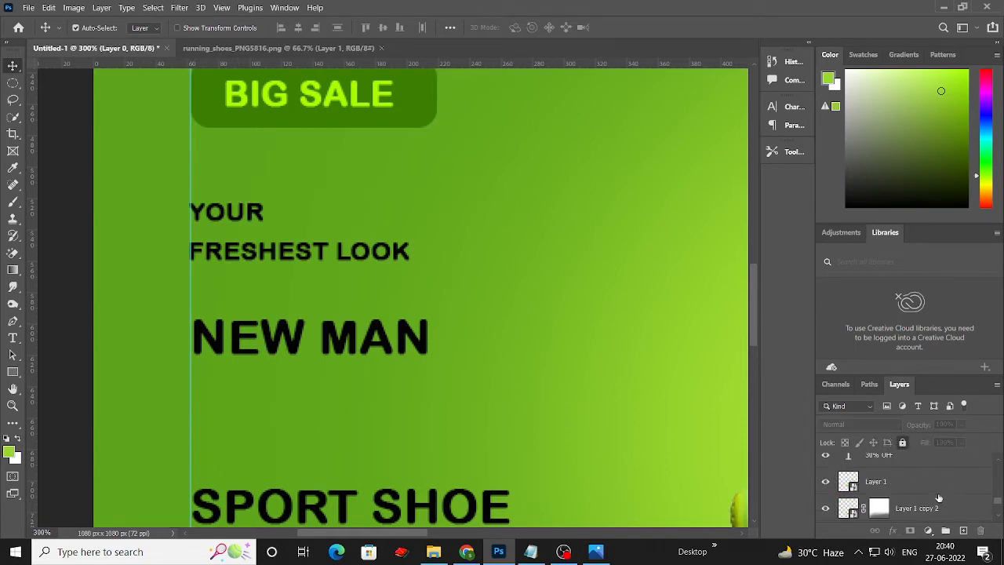
Step: Select the YOUR and FRESHEST LOOK texts together and align their left edges
drag(248, 195, 269, 257)
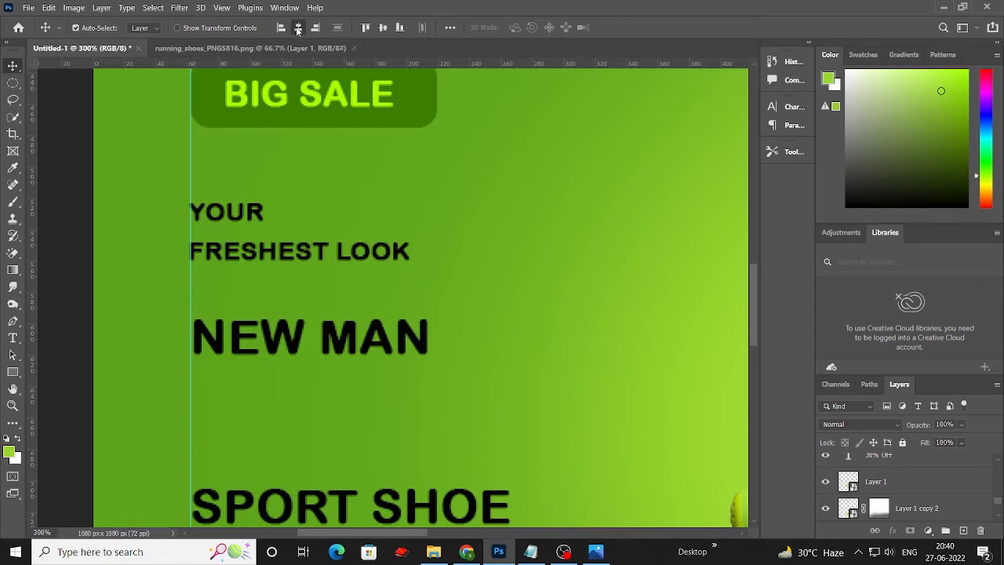
click(298, 28)
click(281, 28)
key(ctrl+minus)
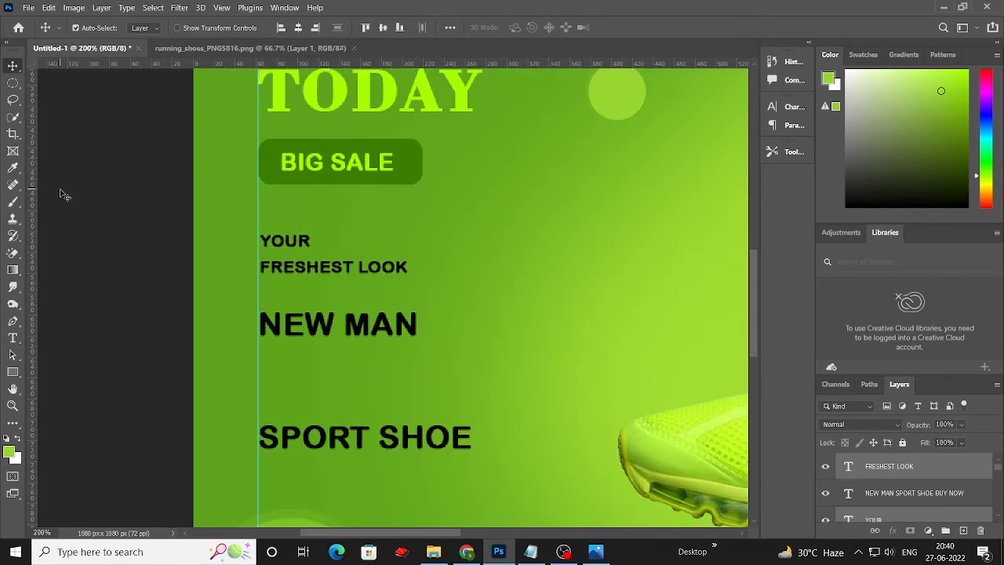
double_click(318, 269)
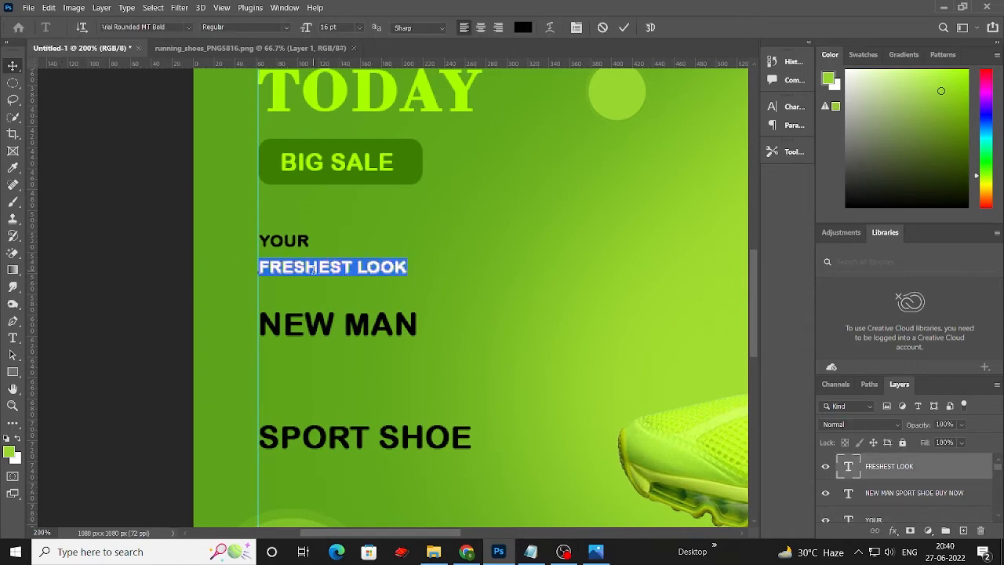
key(ctrl+minus)
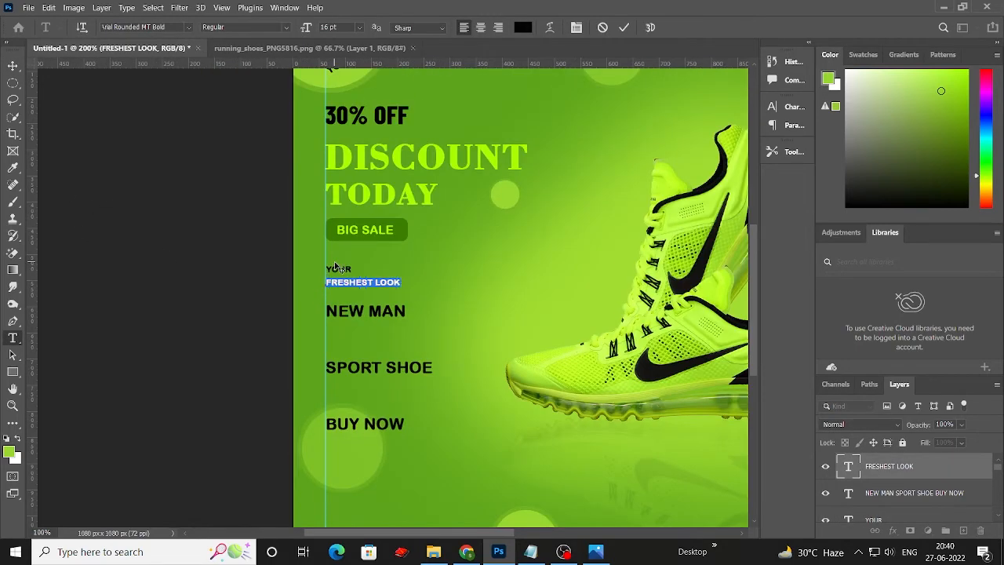
key(Left)
click(13, 65)
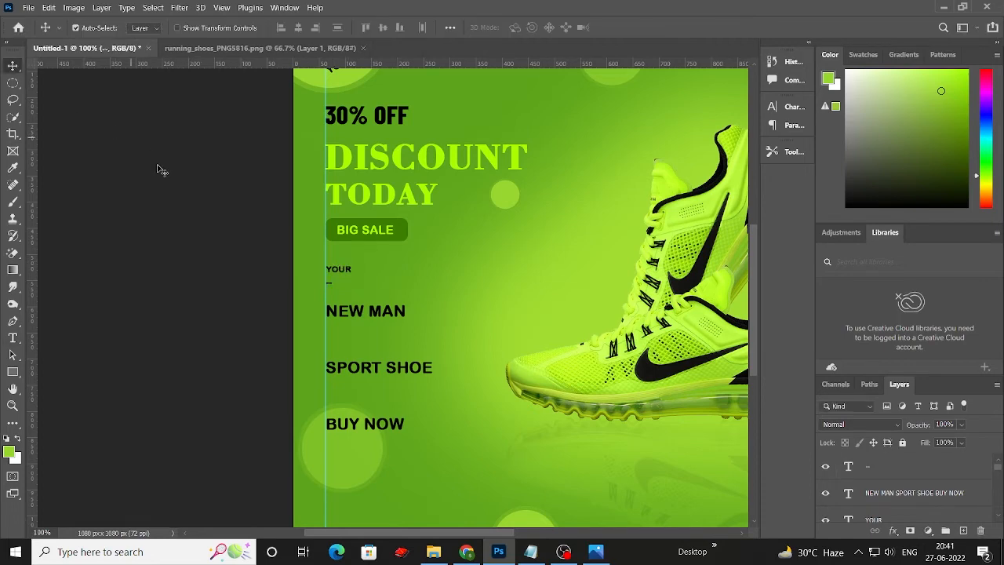
key(ctrl+minus)
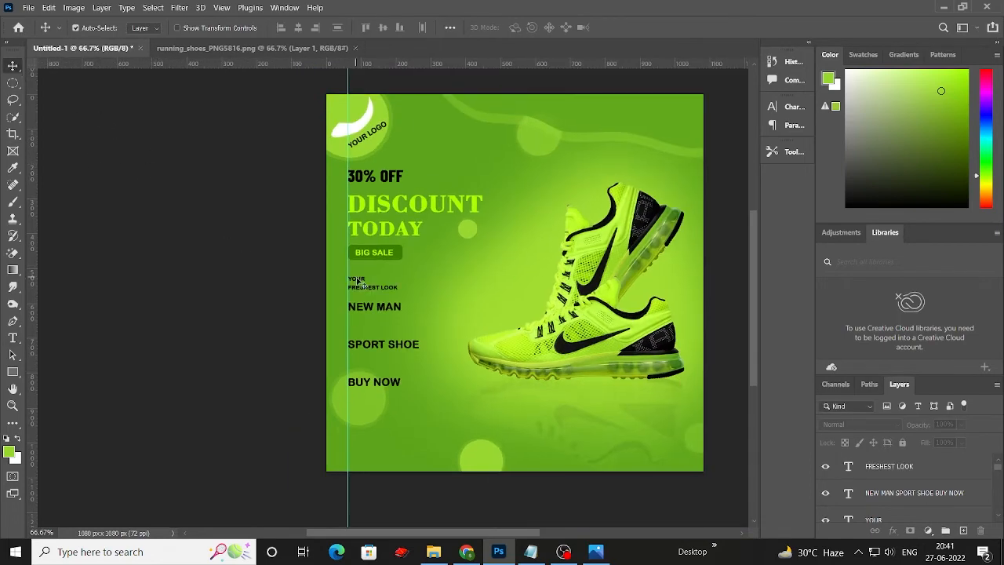
Step: Set the font size of the FRESHEST LOOK text to 24 pt
double_click(365, 290)
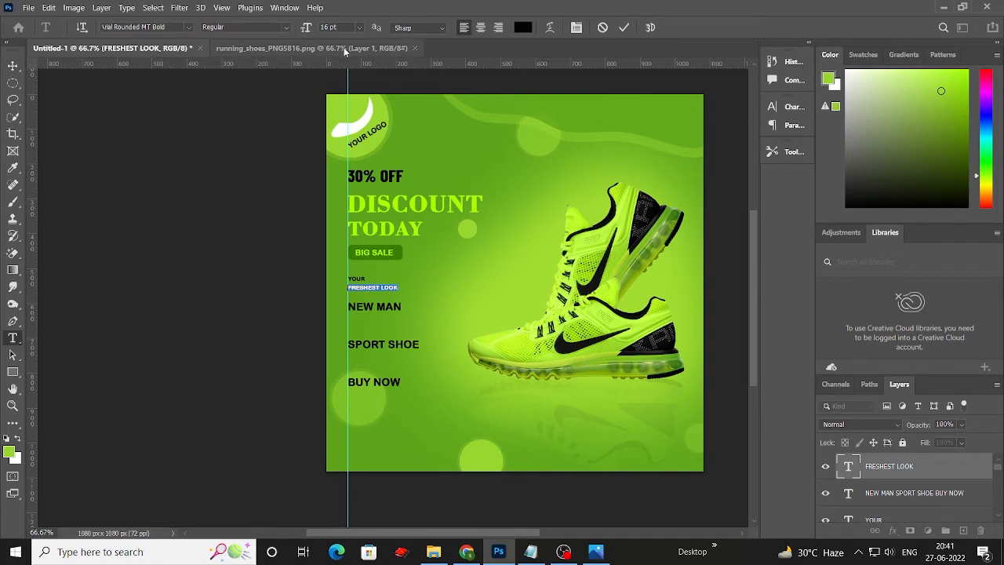
click(361, 29)
click(355, 146)
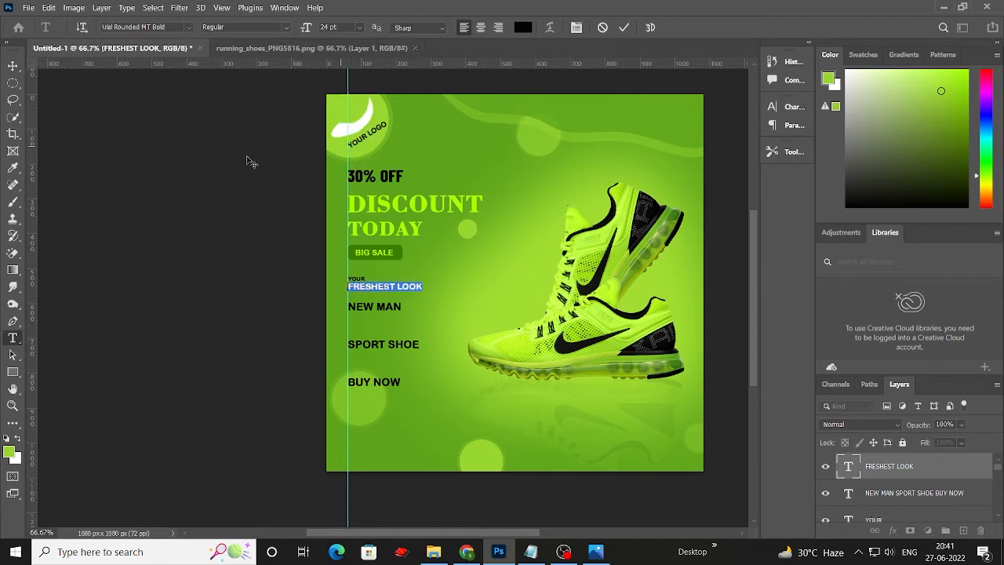
click(14, 66)
Step: Set the font size of the YOUR text to 22 pt
double_click(358, 279)
click(356, 28)
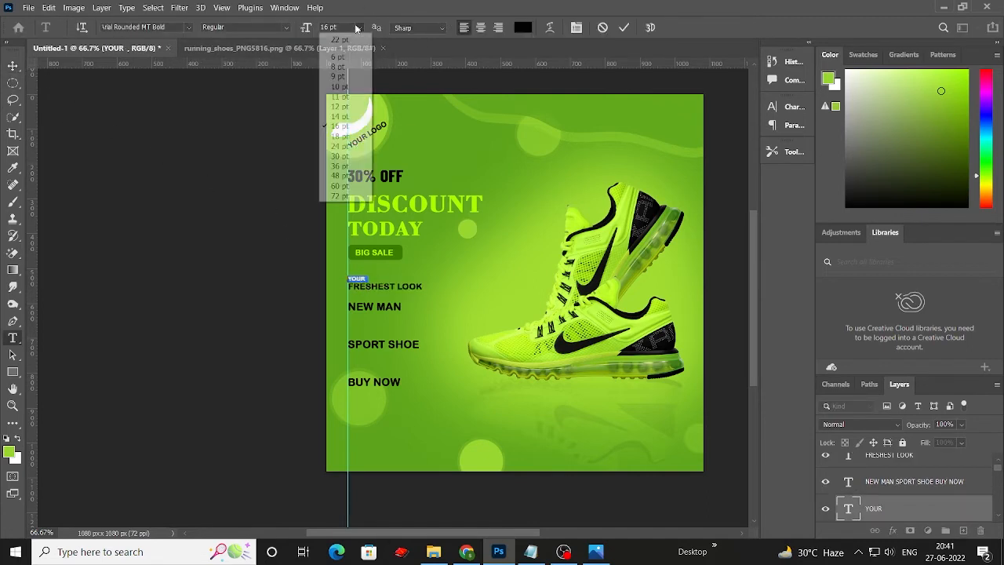
click(339, 136)
text(22)
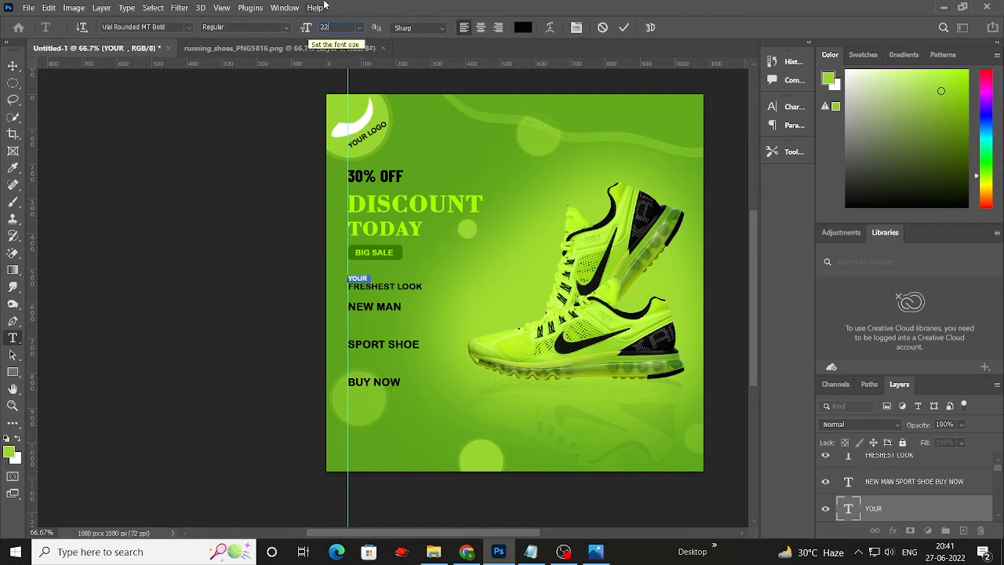
key(Return)
click(13, 65)
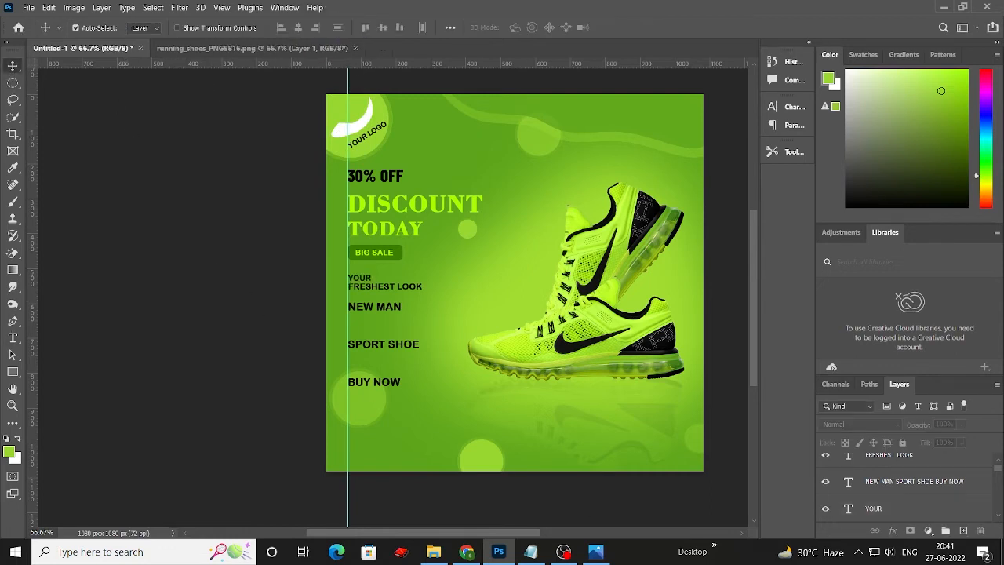
Step: Nudge the FRESHEST LOOK text slightly downward to separate it from YOUR
click(378, 287)
key(Down)
key(Down)
key(Down)
key(Down)
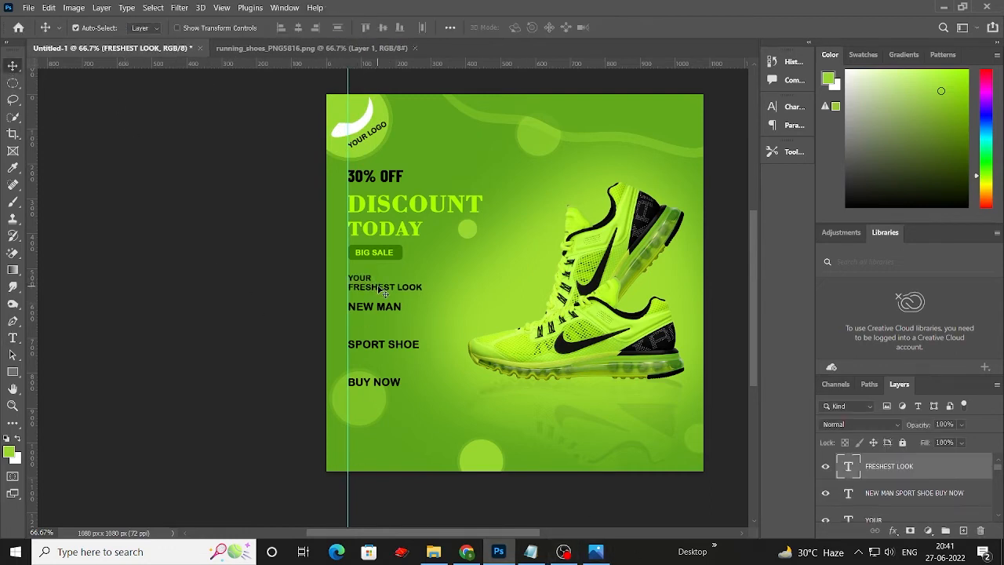
Step: Change the YOUR text colour to dark green 2a5800
click(400, 278)
scroll(378, 290, up, 1)
click(366, 289)
double_click(367, 290)
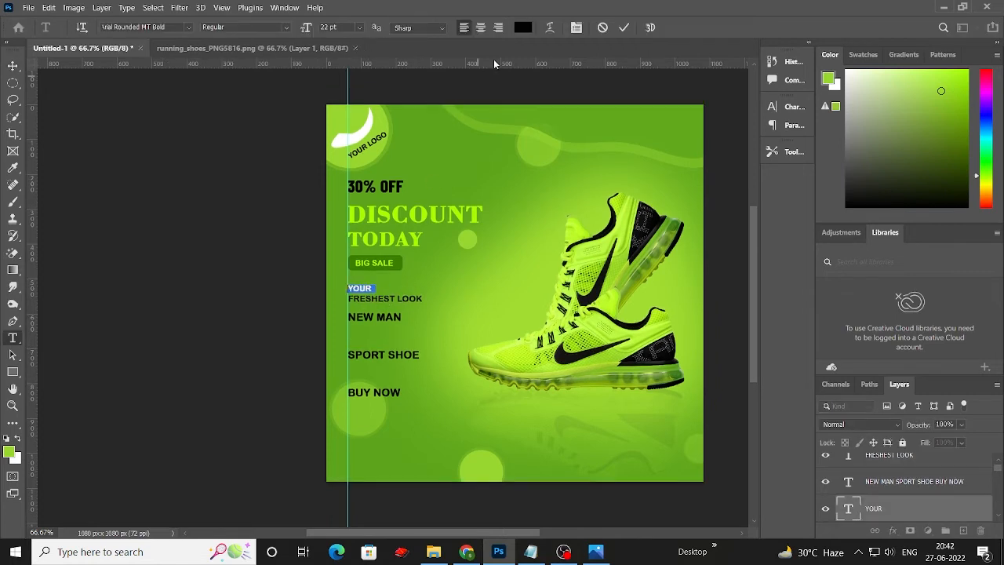
click(523, 28)
click(401, 261)
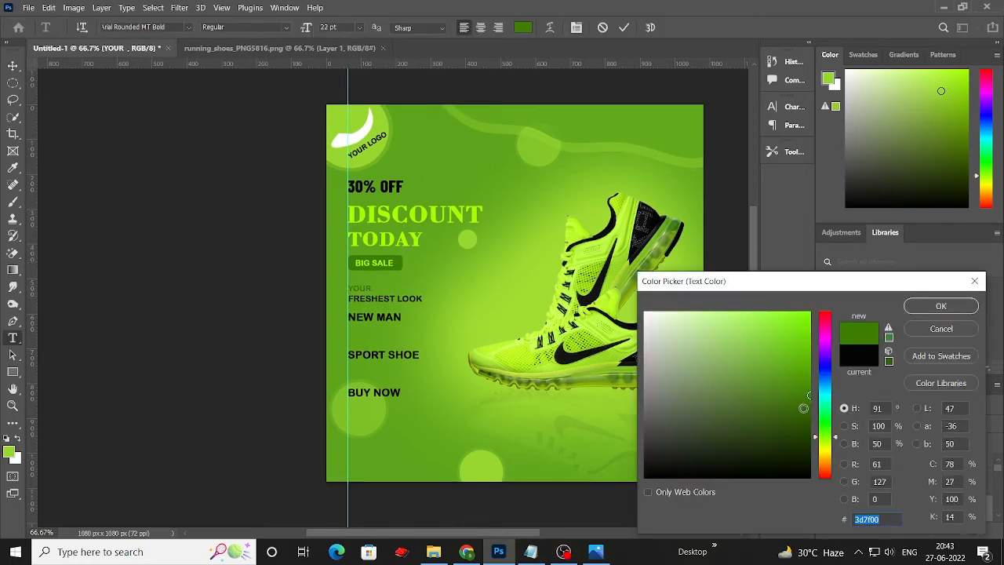
mouse_move(803, 408)
mouse_down()
mouse_move(821, 415)
mouse_move(816, 425)
mouse_up()
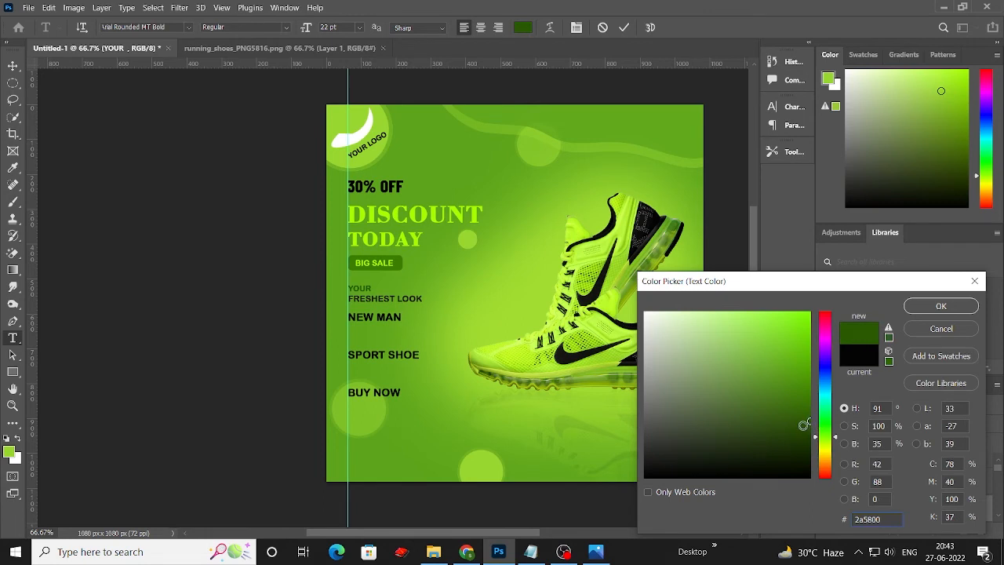
click(915, 311)
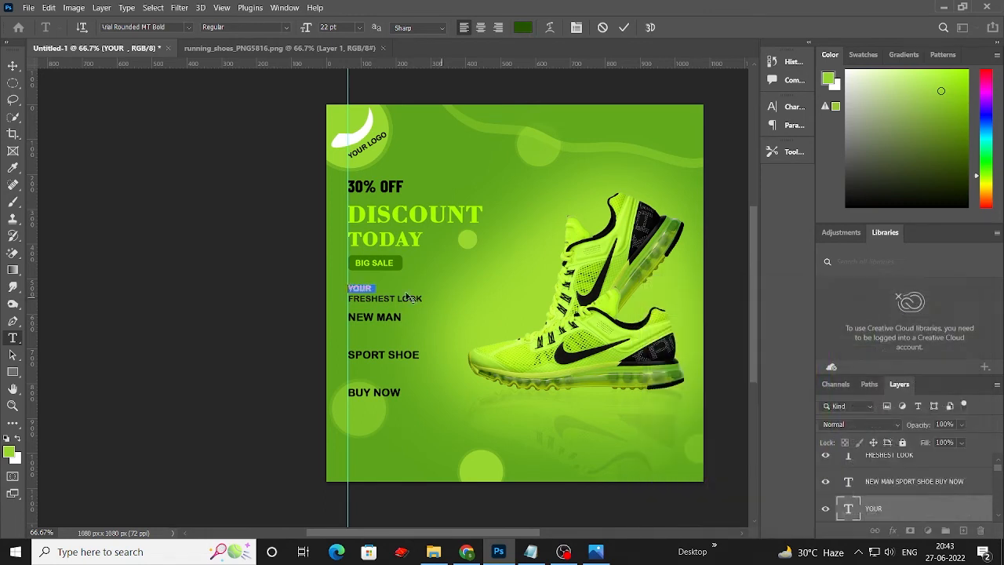
click(13, 65)
Step: Recolour the FRESHEST LOOK text to dark green 2c5701, matching the YOUR text
click(394, 293)
double_click(395, 296)
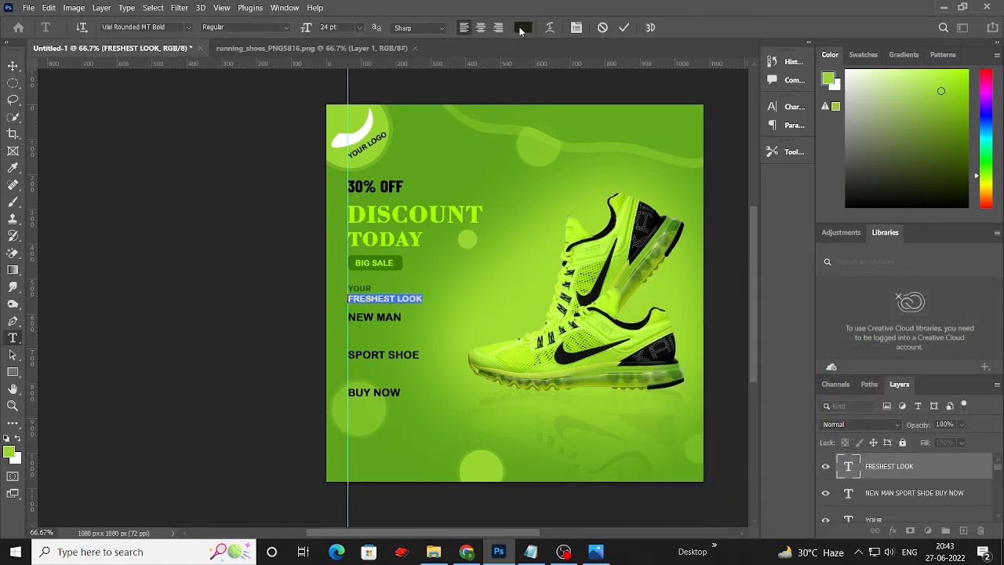
click(522, 28)
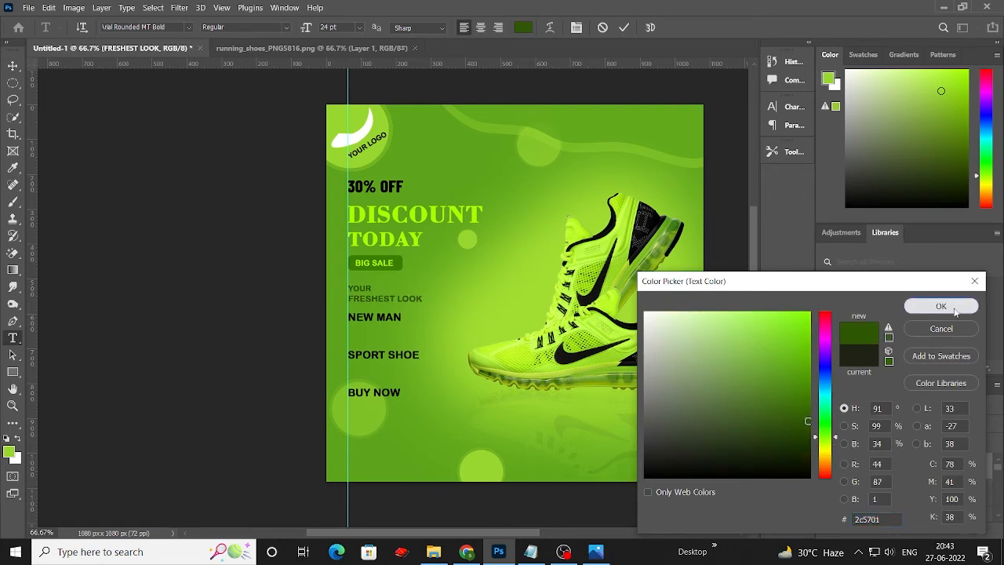
click(940, 306)
click(13, 66)
click(148, 117)
Step: Enlarge the FRESHEST LOOK text to 35 pt
double_click(381, 300)
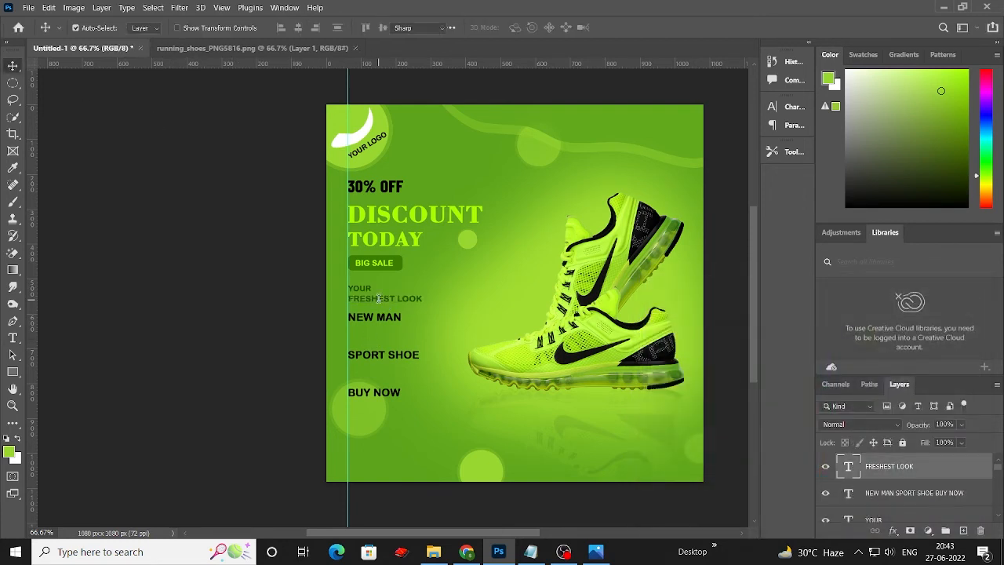
click(340, 28)
scroll(340, 27, down, 6)
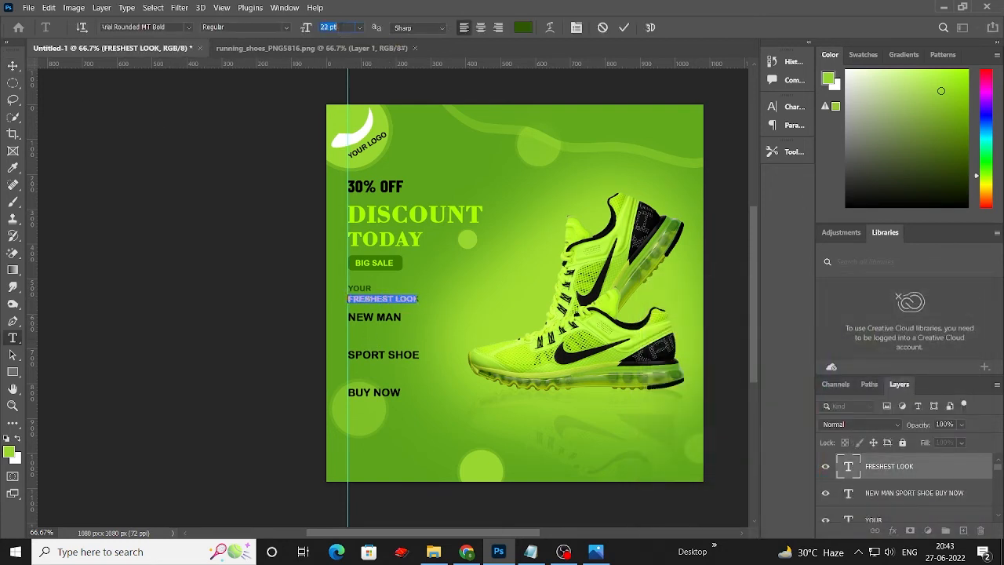
scroll(340, 28, up, 10)
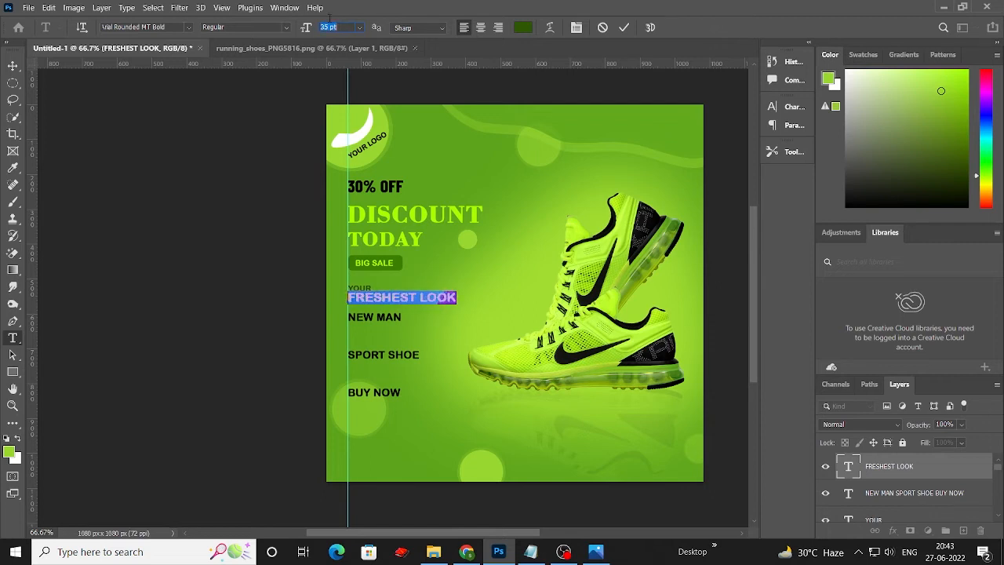
click(12, 64)
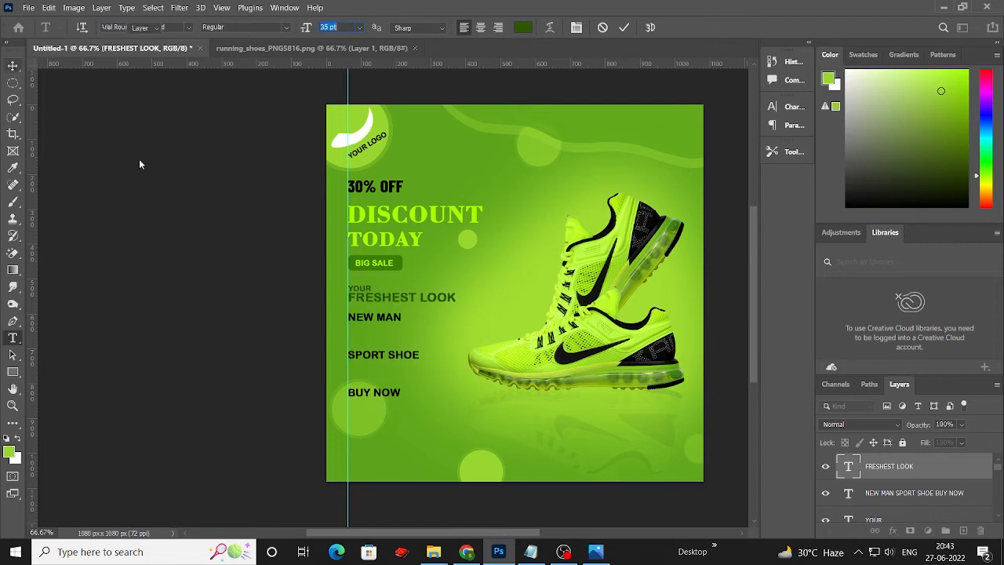
Step: Enlarge the YOUR text to 35 pt to match FRESHEST LOOK
click(365, 290)
double_click(365, 290)
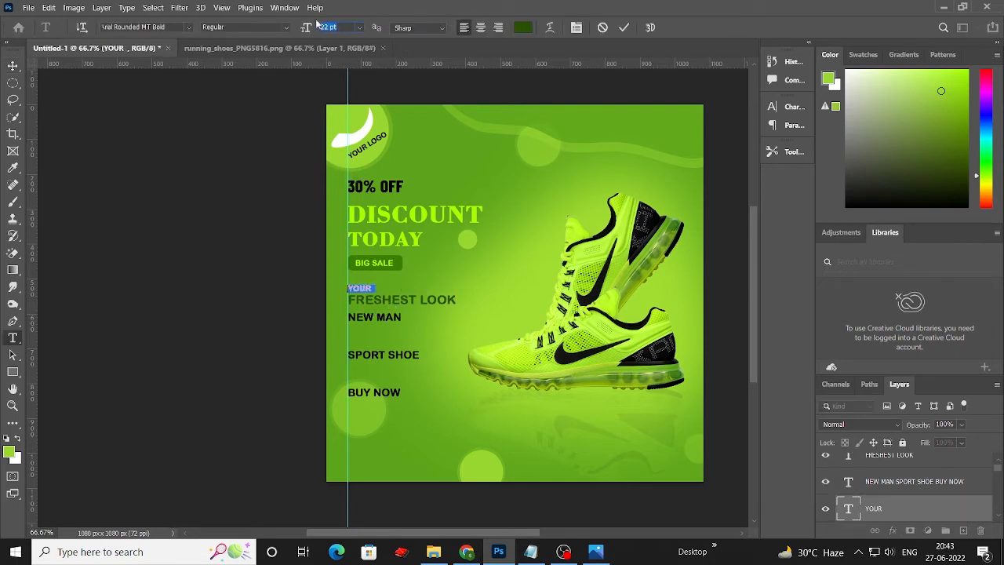
key(Up)
key(Up)
key(Up)
key(Up)
key(Up)
key(Up)
key(Up)
key(Up)
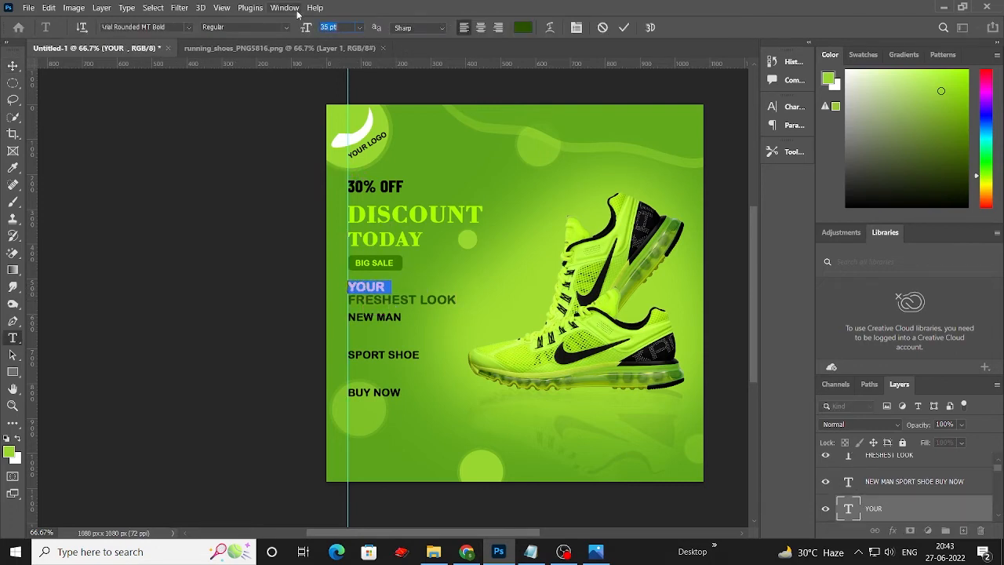
click(12, 65)
Step: Nudge the enlarged FRESHEST LOOK line down to leave a small gap beneath YOUR
click(386, 301)
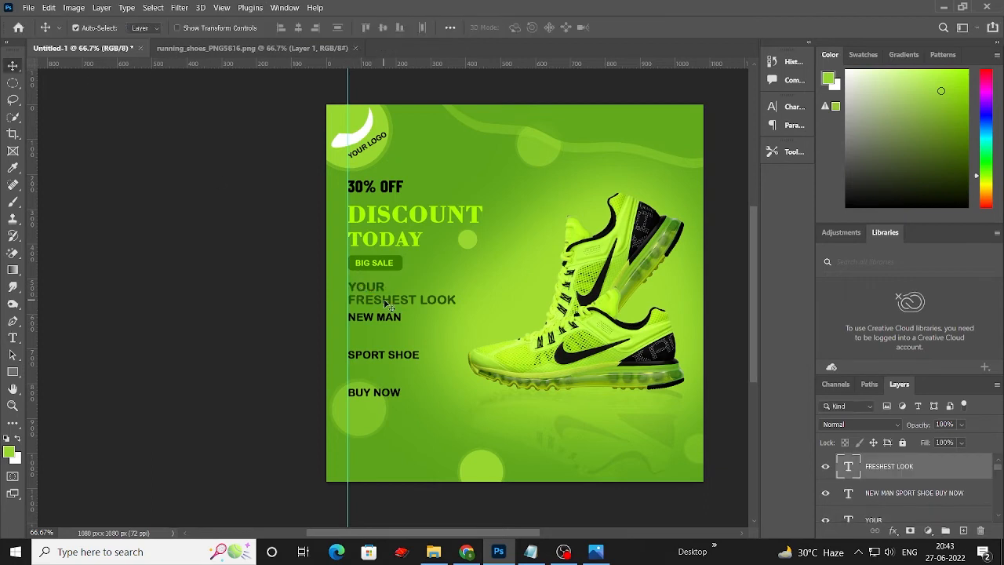
key(Down)
key(Down)
key(Down)
key(Down)
click(376, 289)
Step: Move the NEW MAN SPORT SHOE BUY NOW text block down to leave clear space below FRESHEST LOOK
click(388, 317)
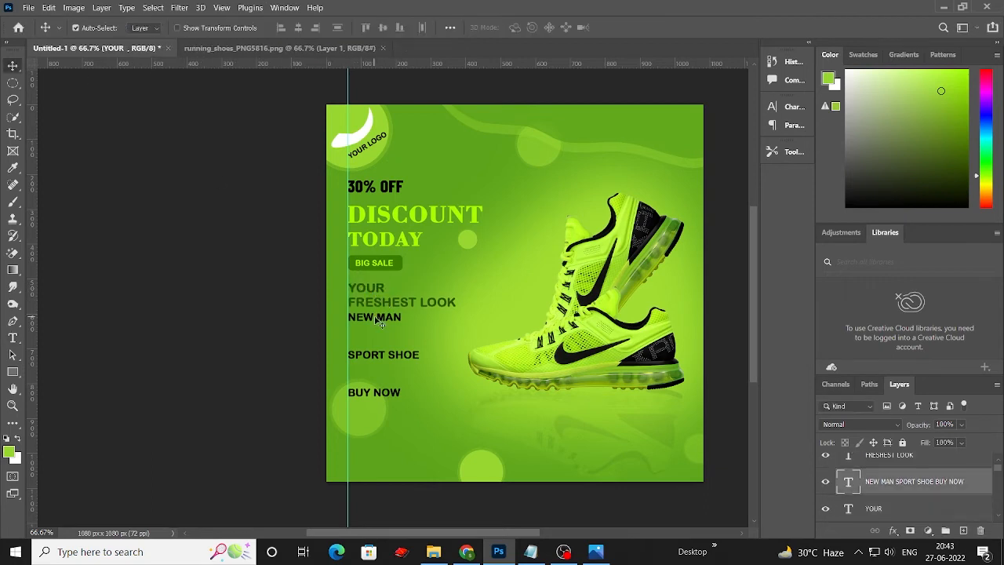
key(Down)
key(Down)
key(Down)
key(Down)
key(Down)
key(Down)
key(Down)
key(Down)
key(Down)
key(Down)
key(Down)
key(Down)
key(Down)
key(Down)
key(Down)
click(311, 294)
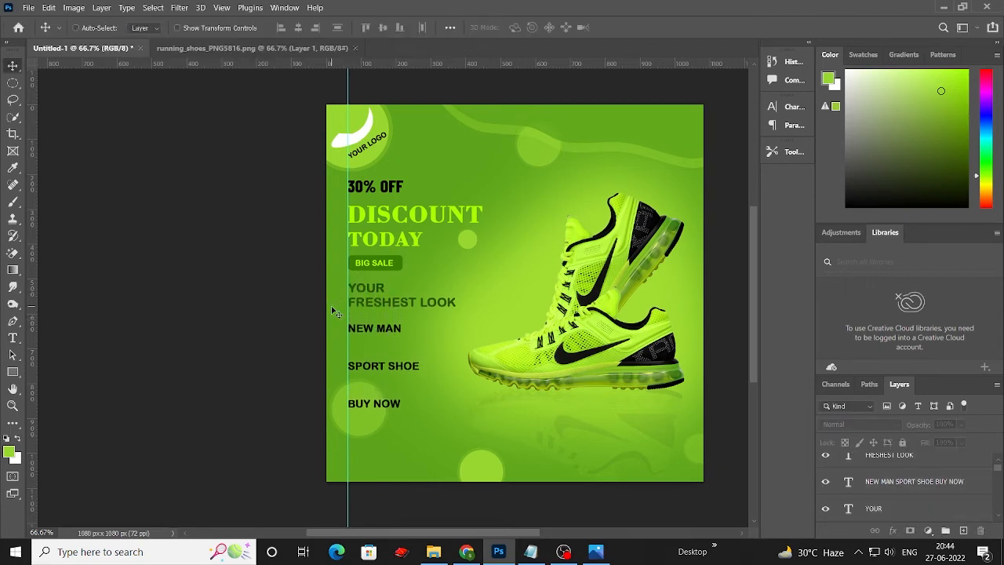
Step: Select the enlarged YOUR and FRESHEST LOOK texts together and align their left edges
key(ctrl+plus)
key(ctrl+plus)
scroll(353, 301, down, 5)
click(306, 198)
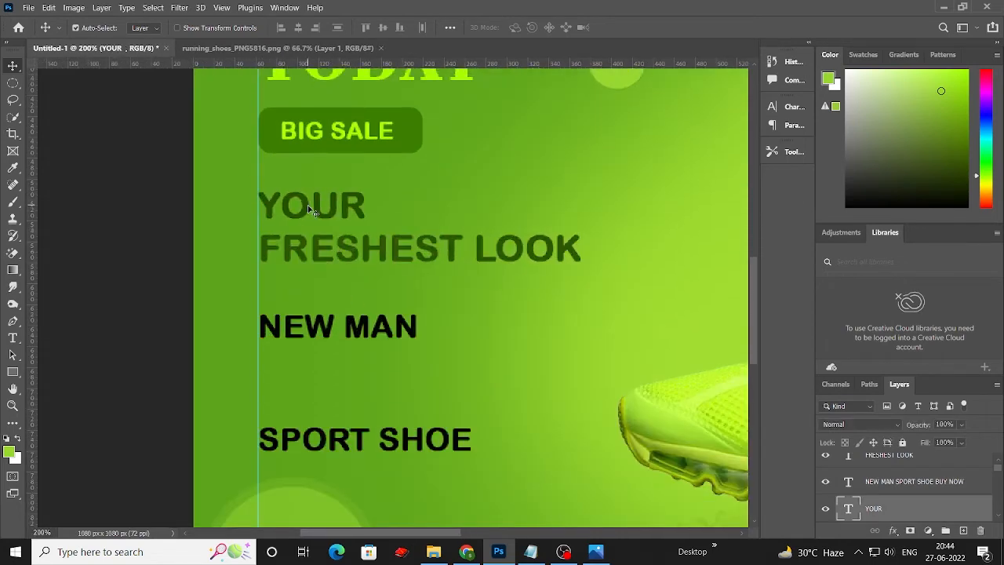
click(300, 242)
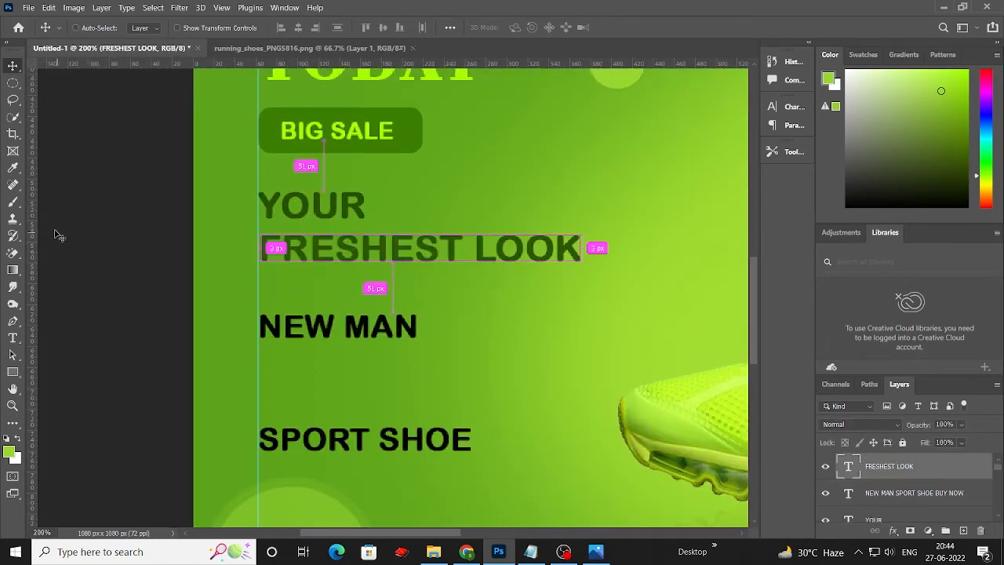
drag(313, 186, 325, 263)
click(280, 29)
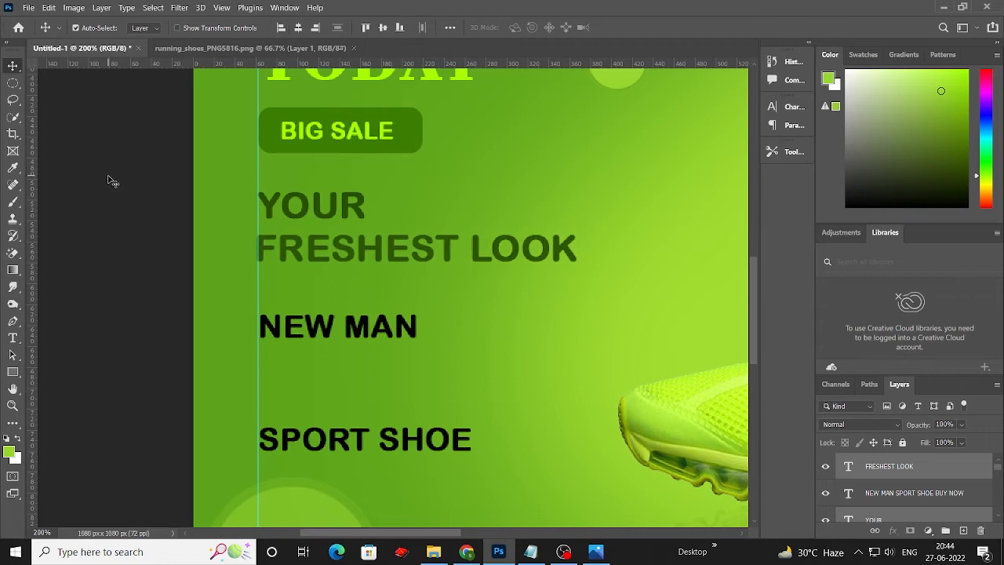
click(114, 177)
Step: Draw a small circle at the vertical guide below FRESHEST LOOK on a new layer, filled with light green 9cd92f
scroll(175, 217, down, 1)
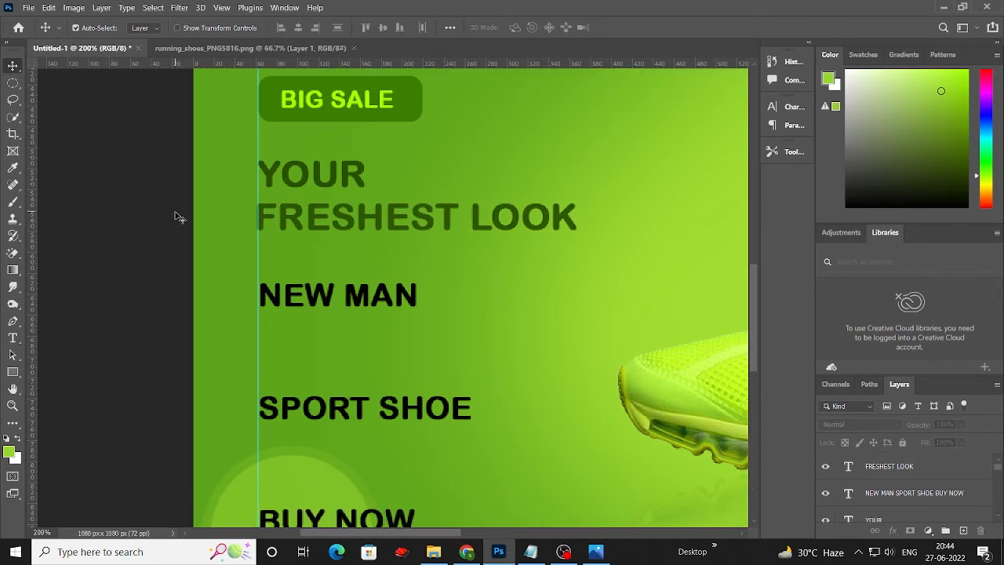
click(12, 86)
click(48, 95)
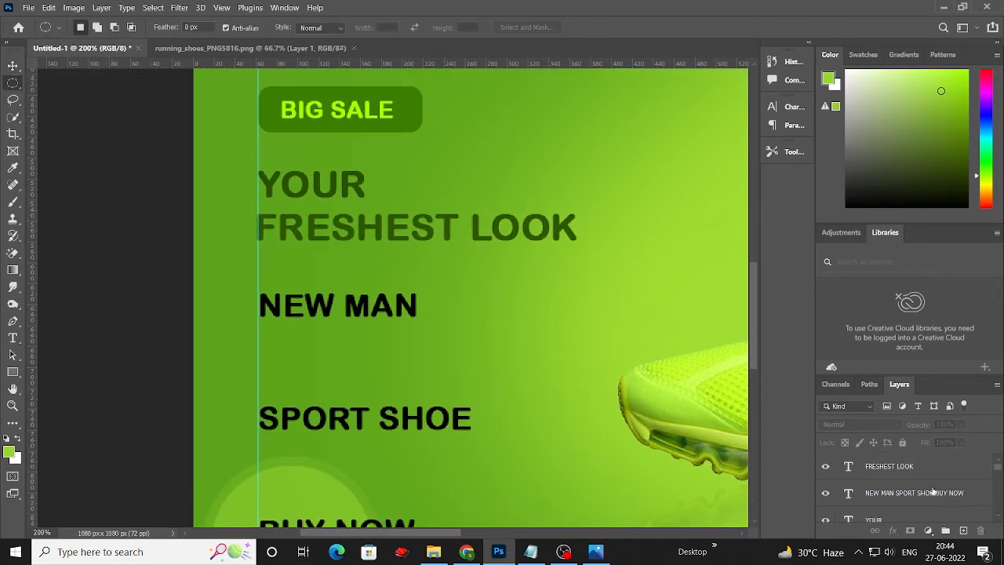
click(963, 530)
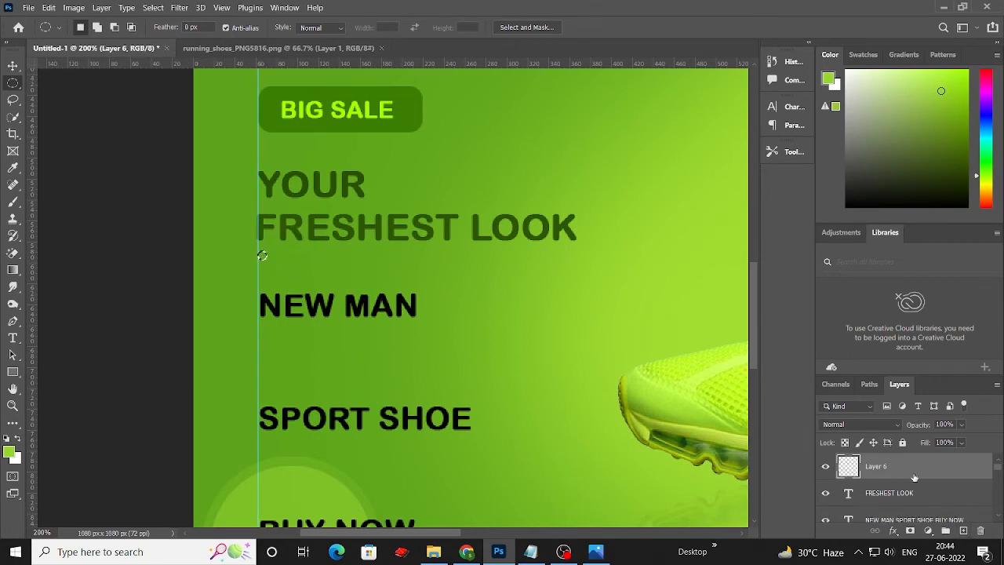
click(10, 452)
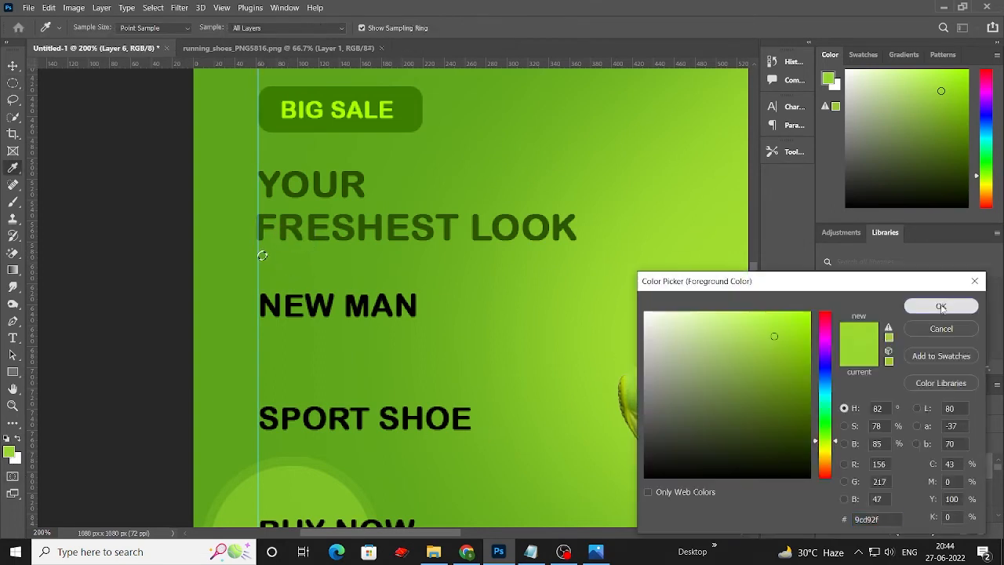
click(937, 306)
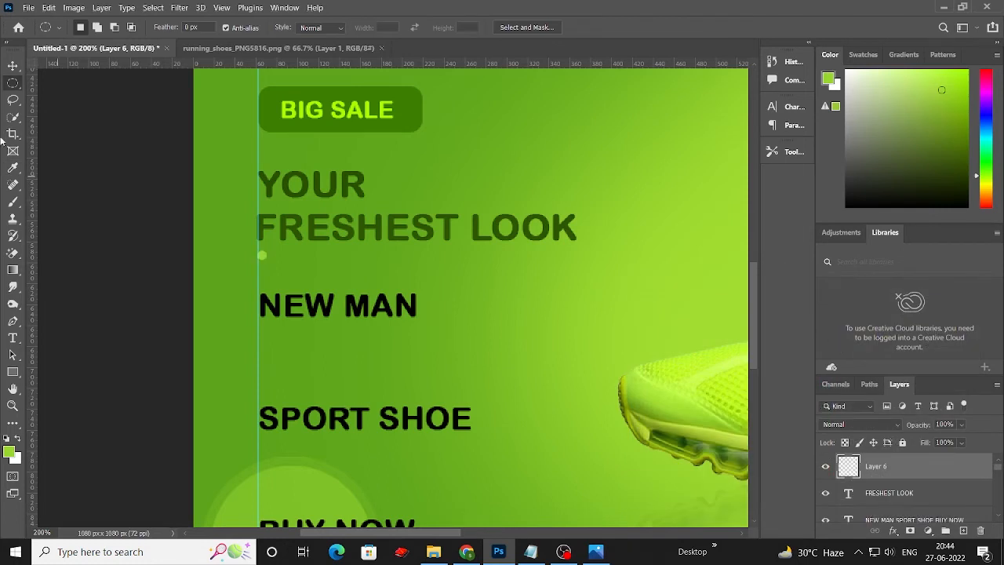
Step: Duplicate the small green dot four times to the right, forming an even row of five under FRESHEST LOOK
key(v)
drag(267, 258, 335, 259)
key(Escape)
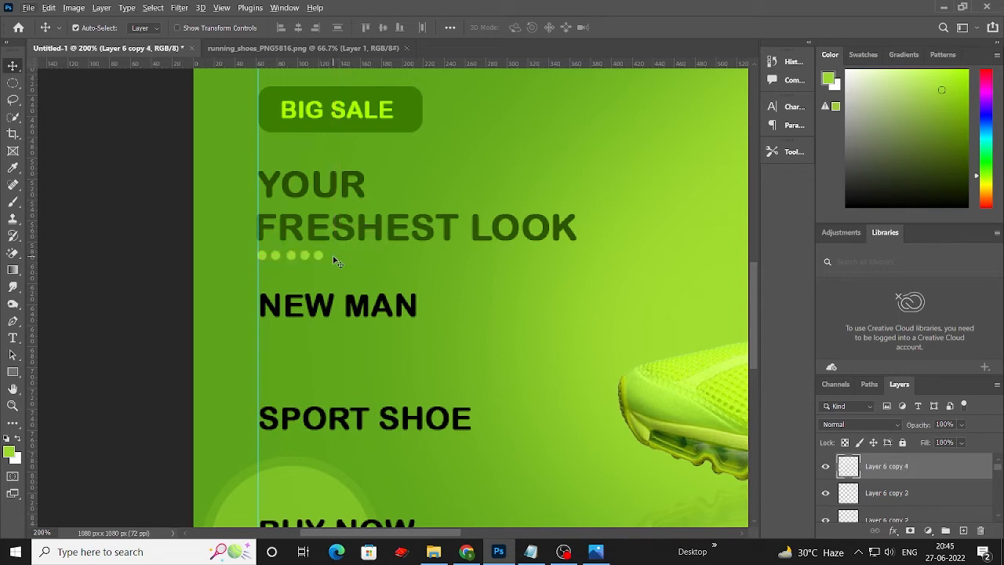
scroll(952, 484, down, 3)
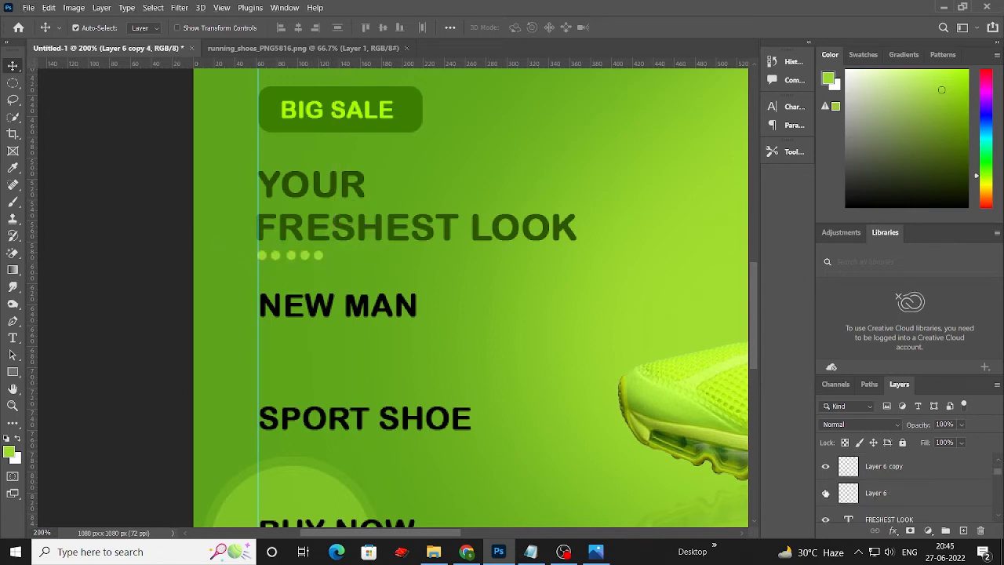
Step: Extend the row of light green dots to the right with duplicates so it spans the full width of FRESHEST LOOK
shift+click(901, 492)
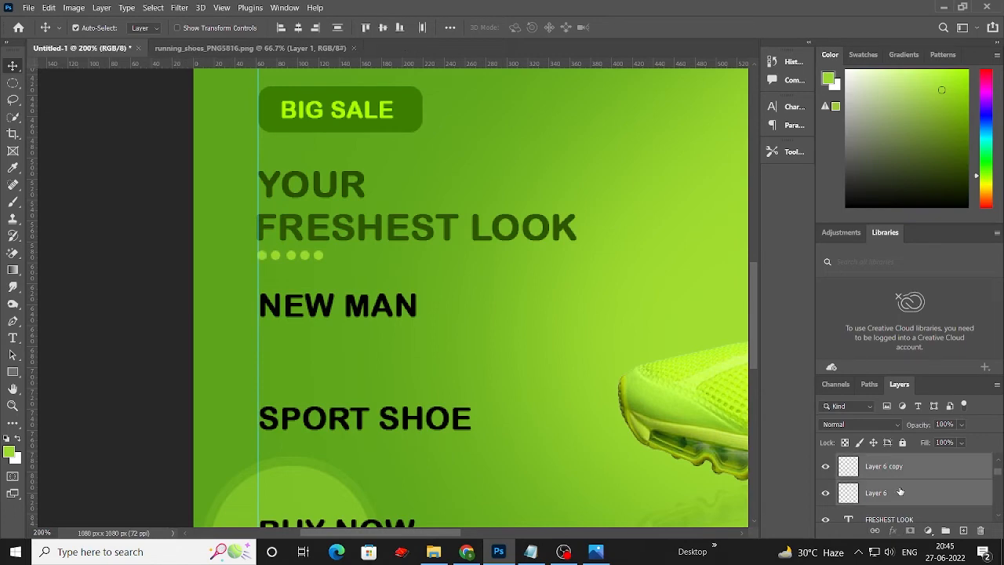
right_click(900, 491)
click(776, 393)
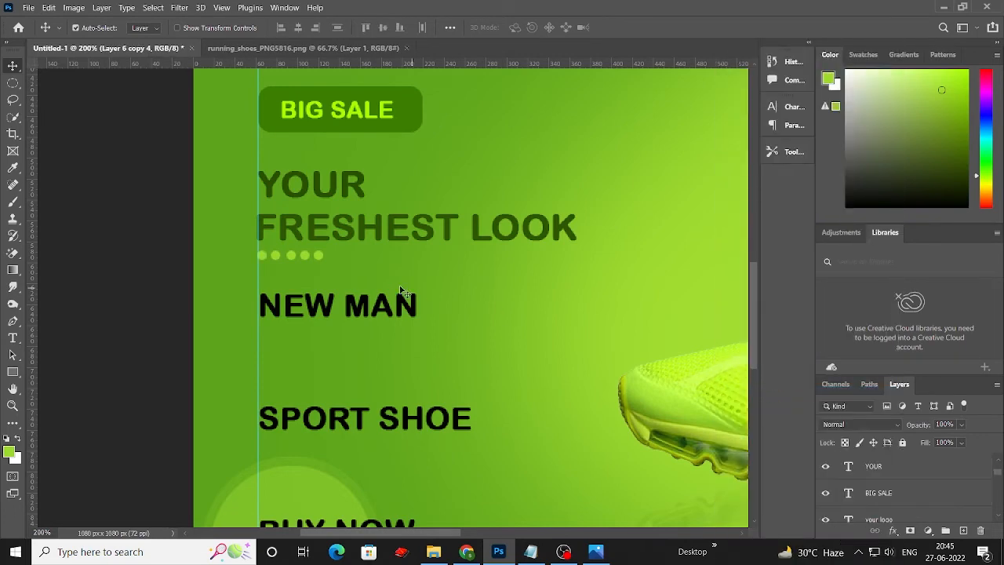
drag(320, 259, 613, 256)
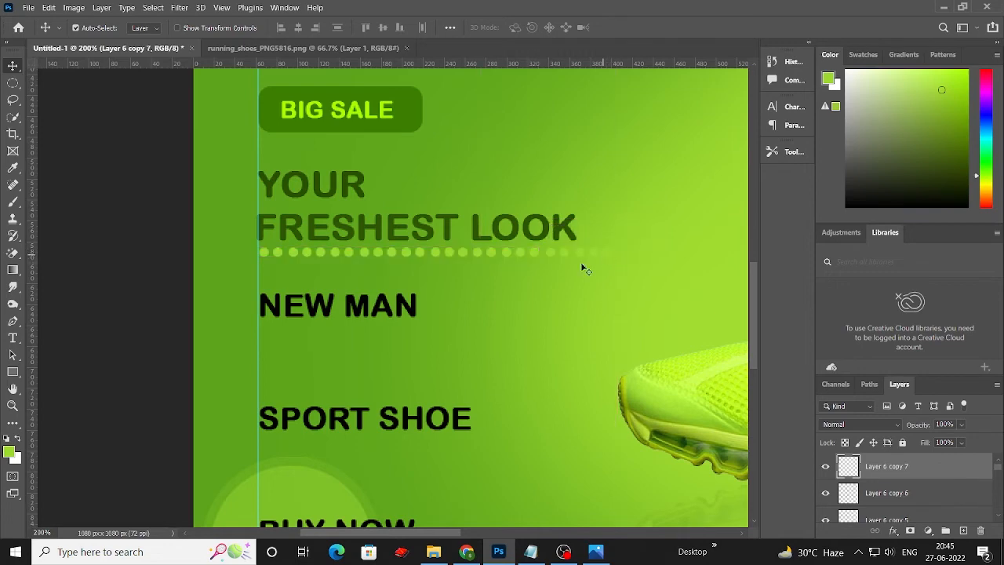
Step: Cut NEW MAN out of the combined NEW MAN SPORT SHOE BUY NOW text block
key(ctrl+minus)
scroll(409, 291, down, 2)
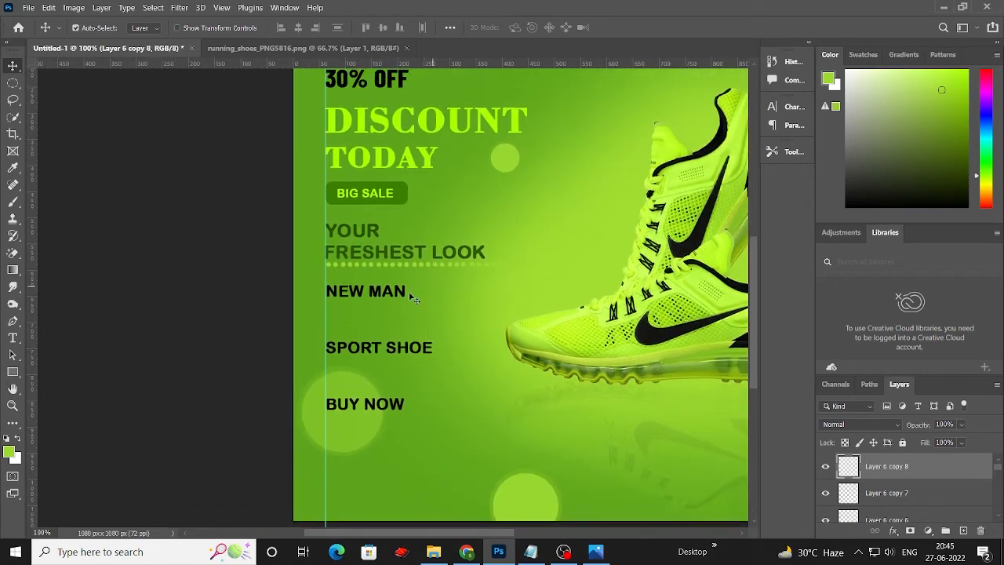
drag(375, 273, 285, 284)
key(ctrl+c)
key(t)
key(BackSpace)
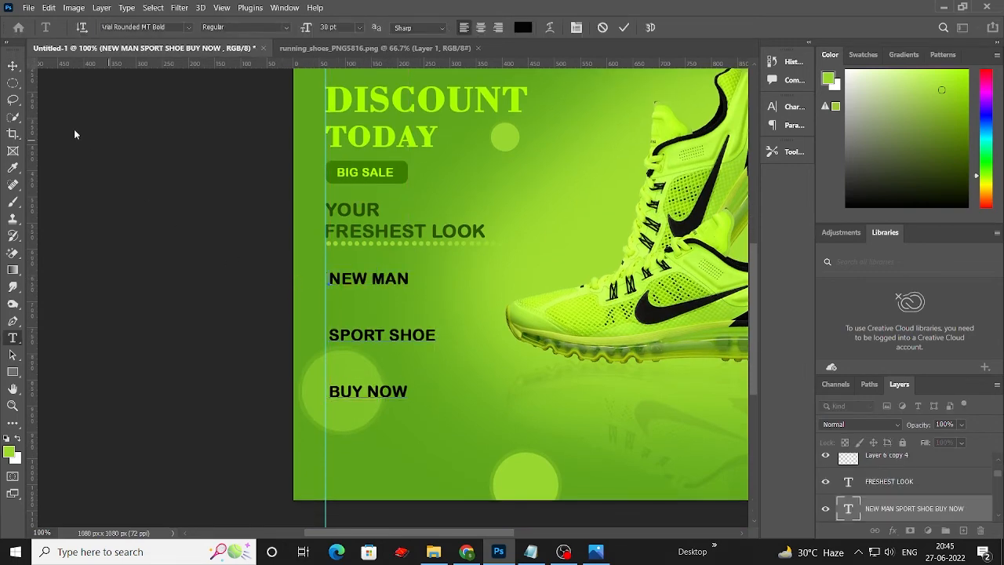
click(12, 65)
Step: Paste NEW MAN as a separate text layer between the dotted line and SPORT SHOE
key(t)
click(346, 286)
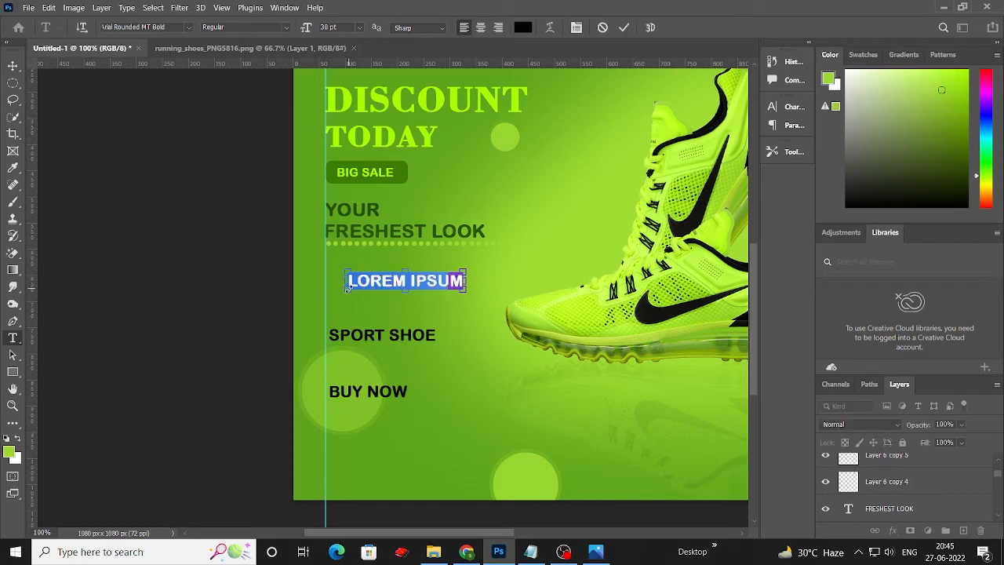
key(ctrl+v)
click(12, 65)
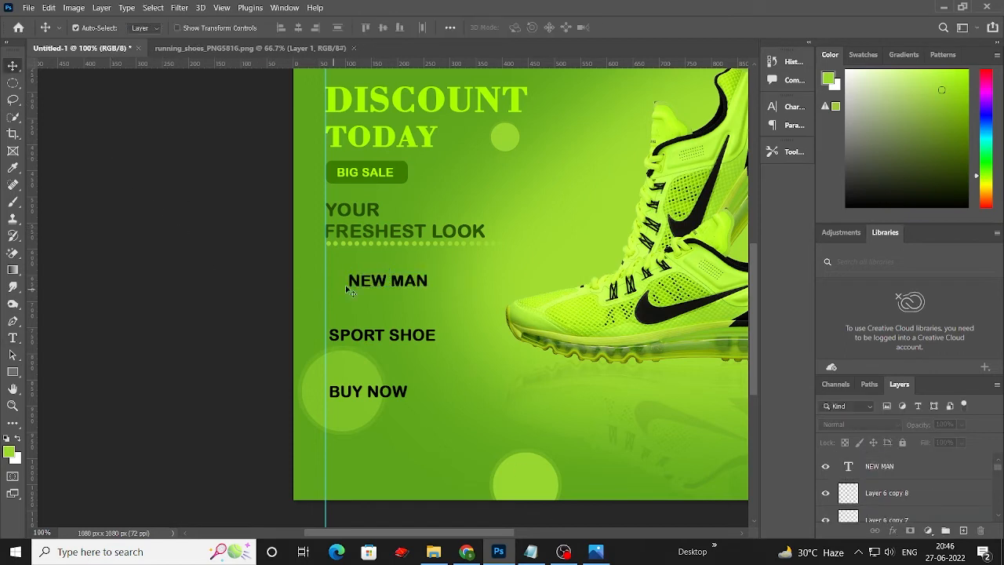
Step: Set the separate NEW MAN text in Cooper Black at 46 pt
double_click(382, 288)
scroll(173, 28, down, 2)
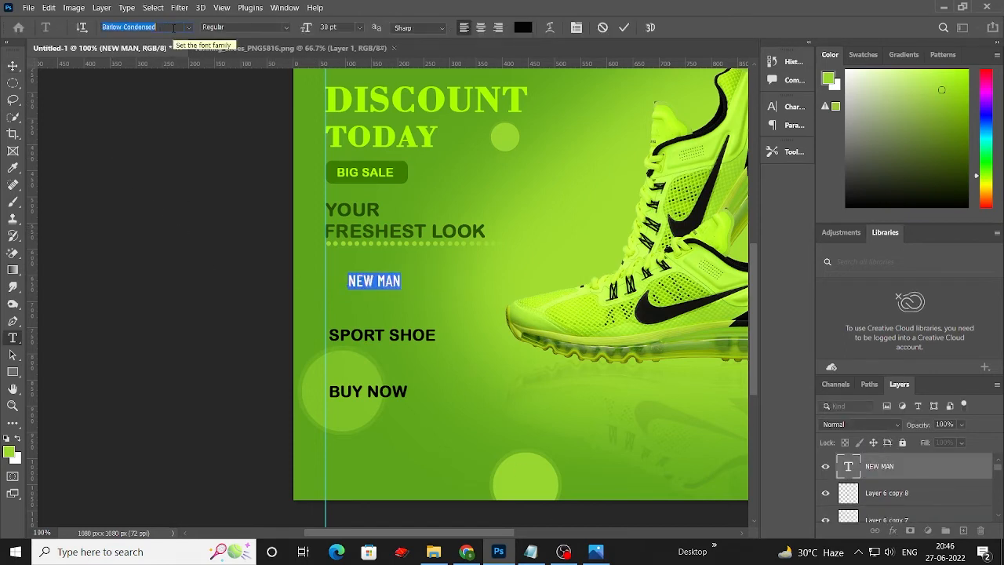
scroll(173, 28, down, 4)
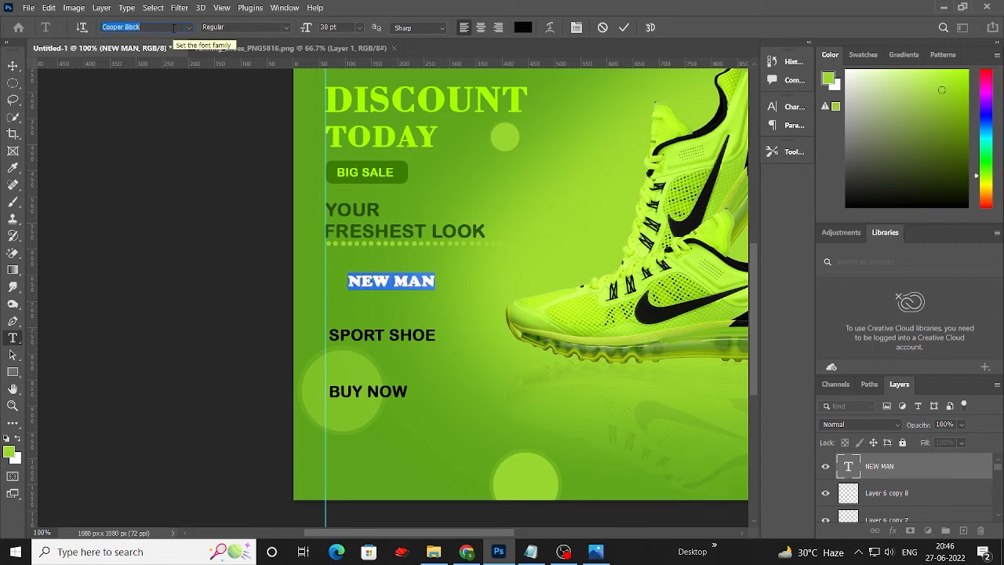
click(10, 68)
double_click(401, 280)
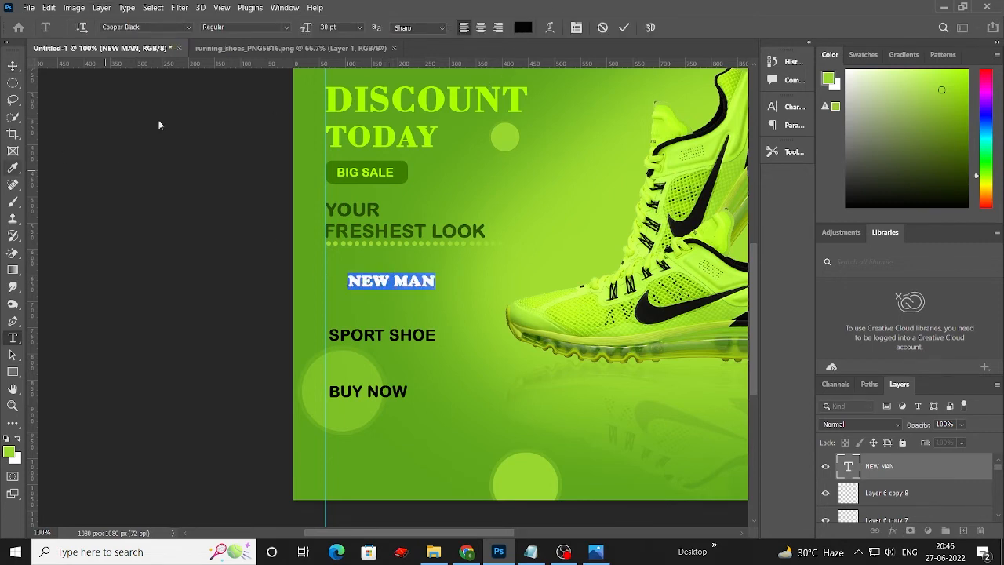
scroll(308, 28, up, 16)
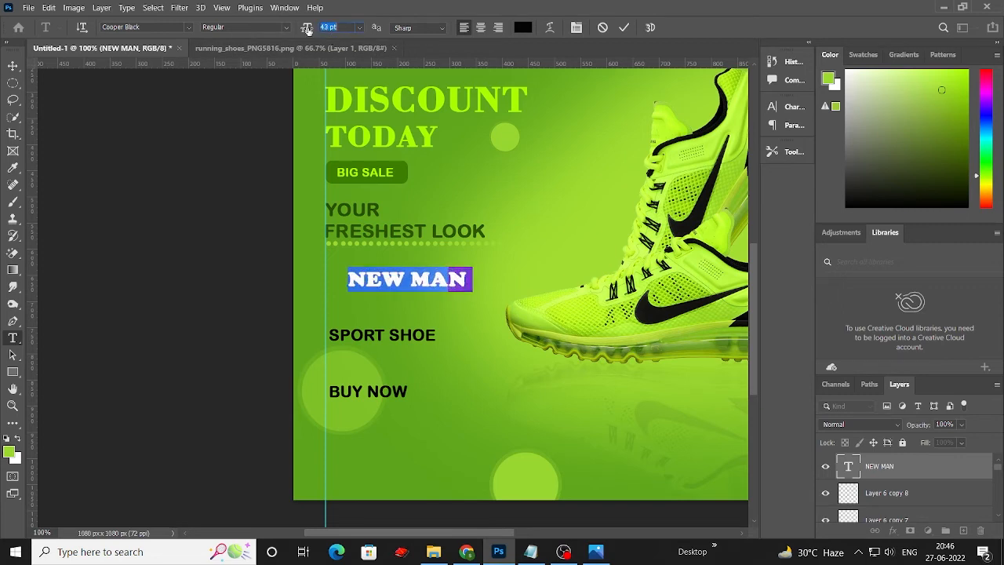
click(10, 67)
click(298, 301)
Step: Recolour the NEW MAN text dark green 274e01 and move it so its left edge meets the vertical guide
double_click(407, 272)
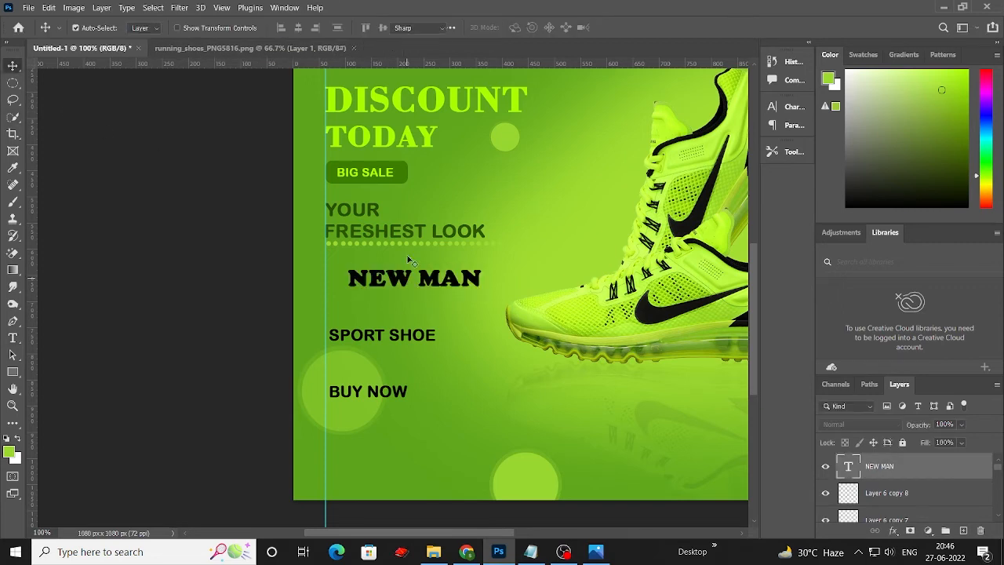
click(523, 29)
click(381, 207)
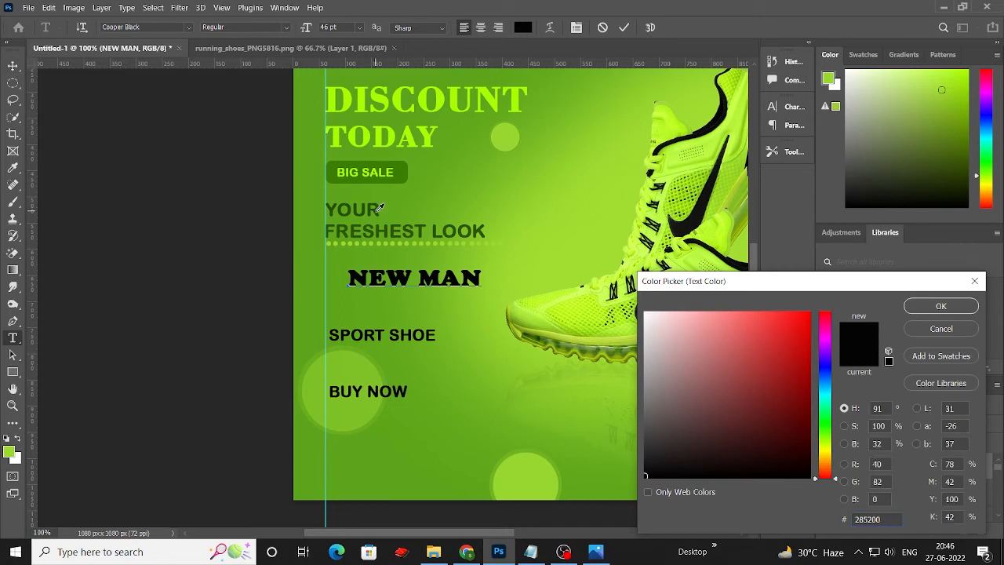
click(810, 427)
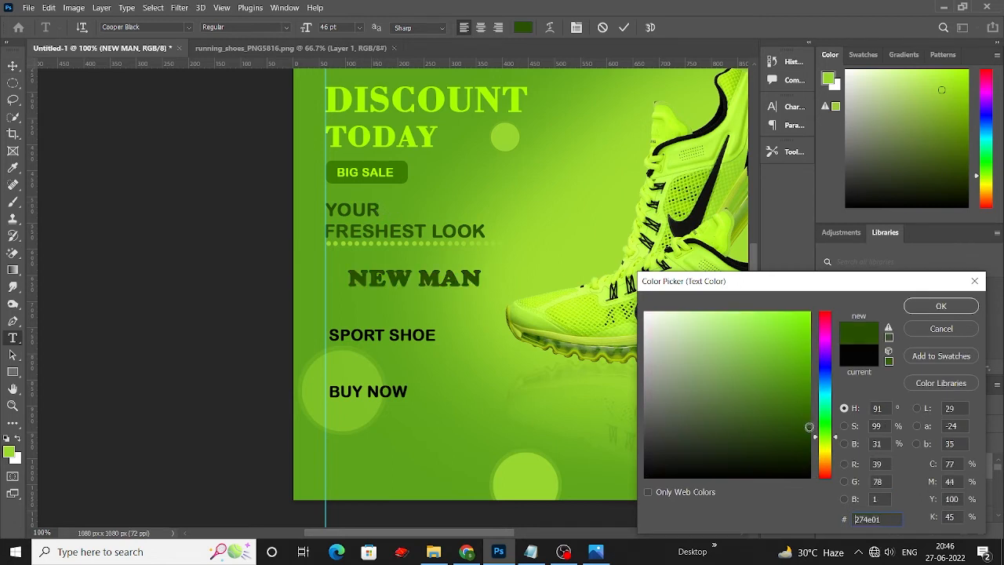
click(940, 305)
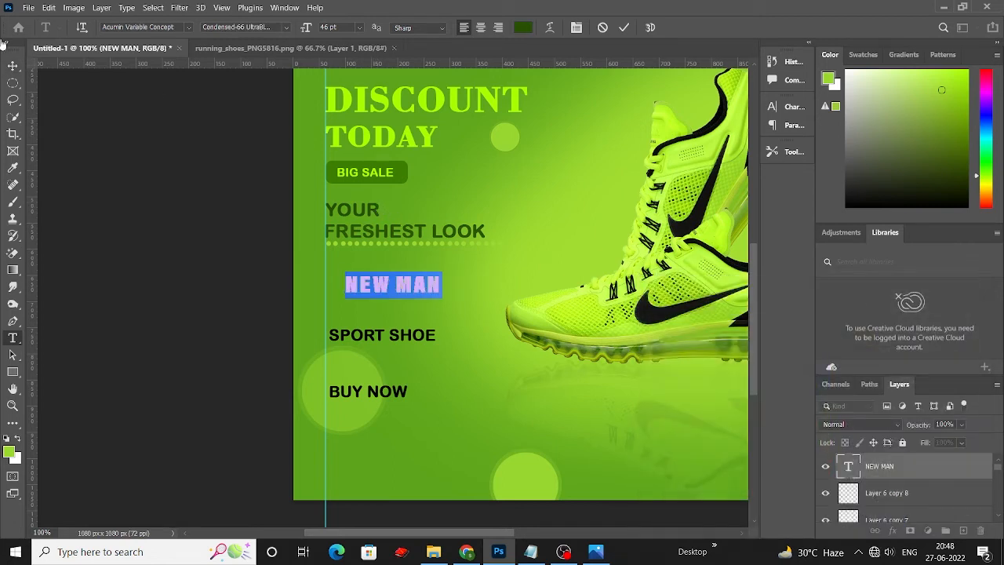
drag(382, 282, 359, 288)
click(218, 286)
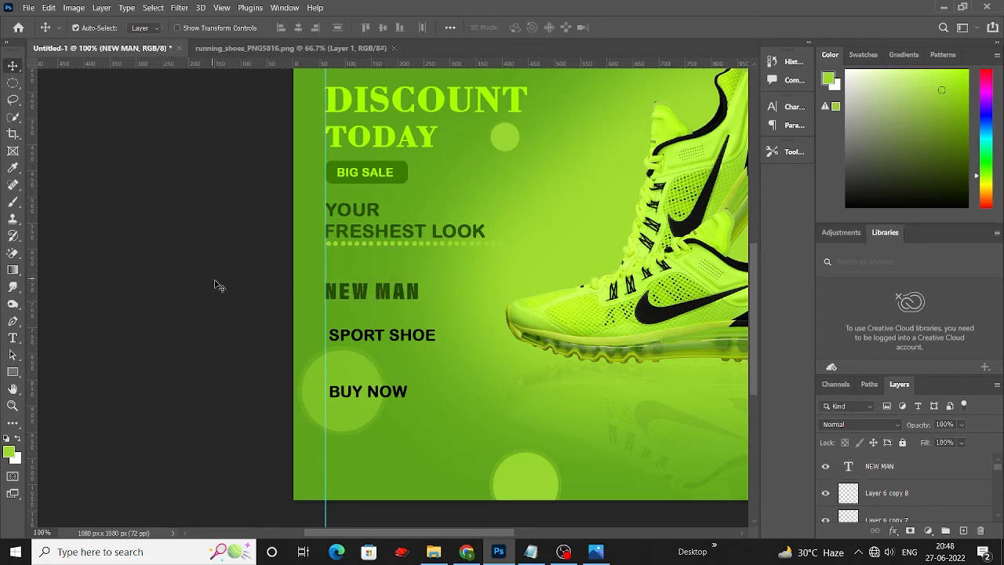
Step: Cut SPORT SHOE out of the text block it shares with BUY NOW
scroll(329, 341, up, 3)
key(ctrl+minus)
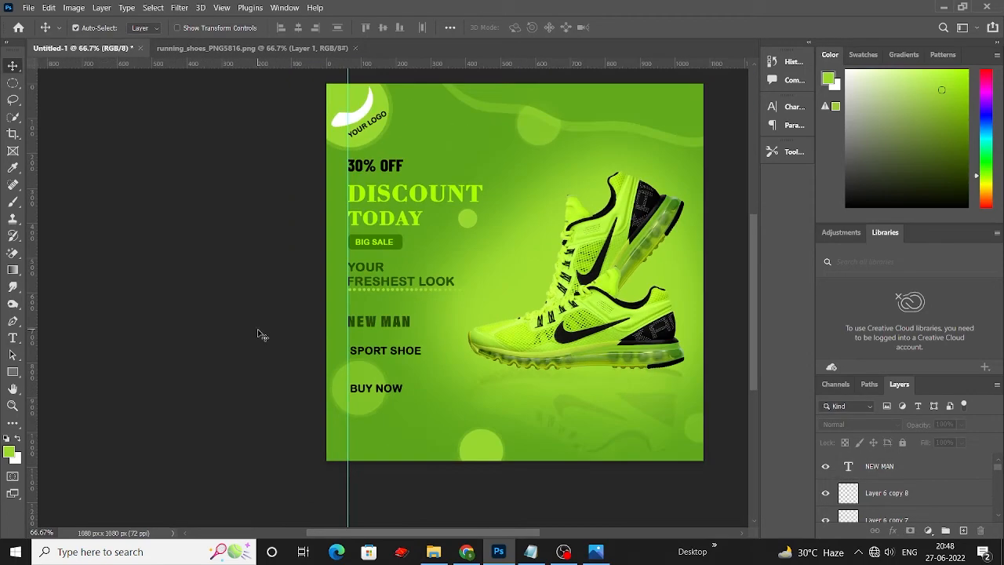
scroll(239, 268, down, 3)
double_click(382, 329)
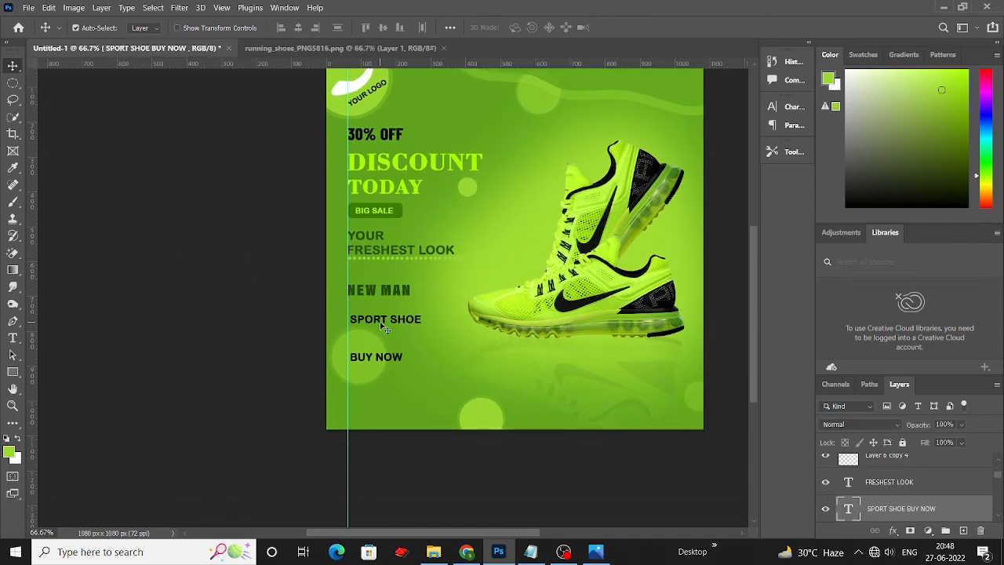
click(423, 318)
drag(423, 318, 316, 320)
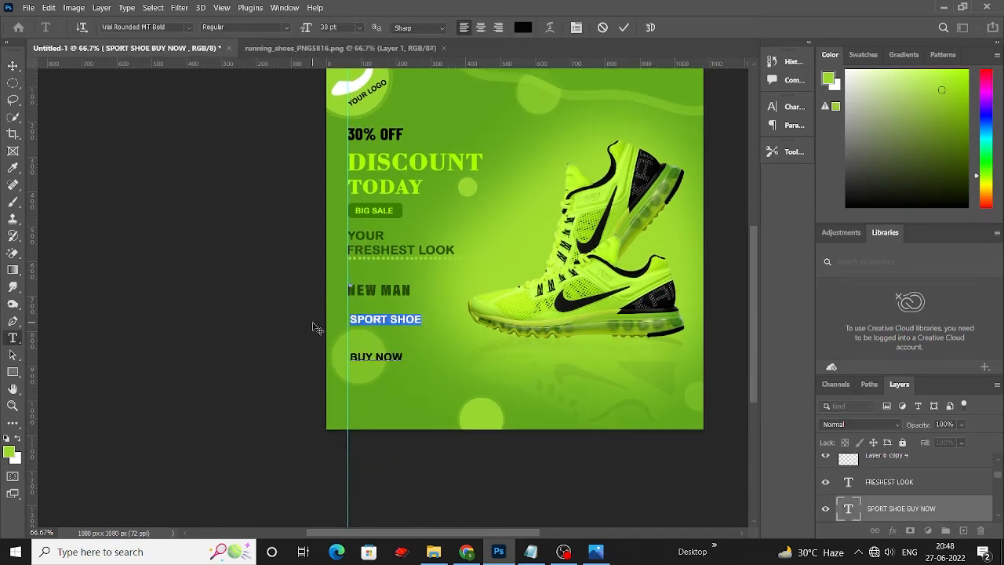
key(ctrl+x)
click(13, 66)
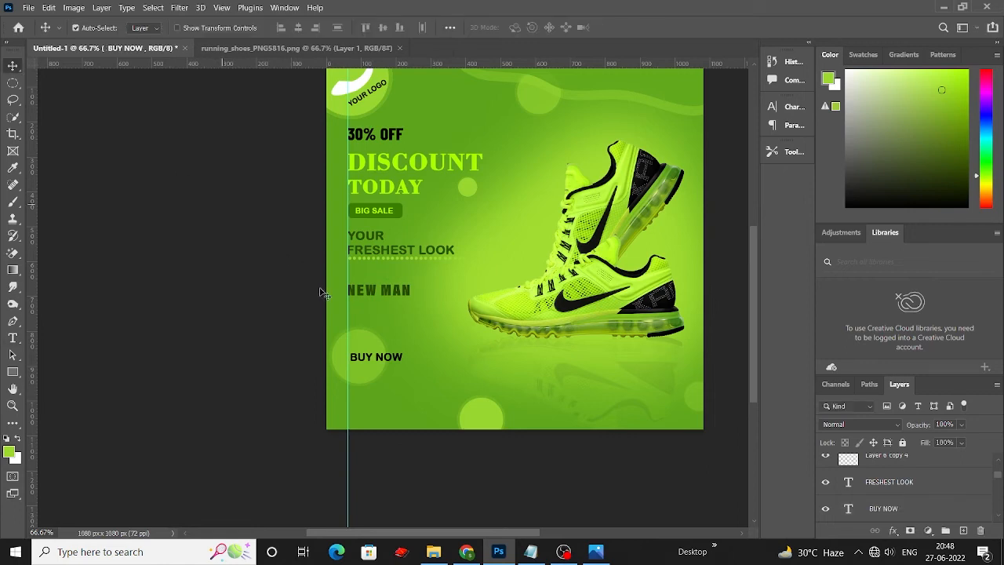
Step: Paste SPORT SHOE as its own text layer and place it at the vertical guide below NEW MAN
key(t)
click(401, 316)
key(ctrl+v)
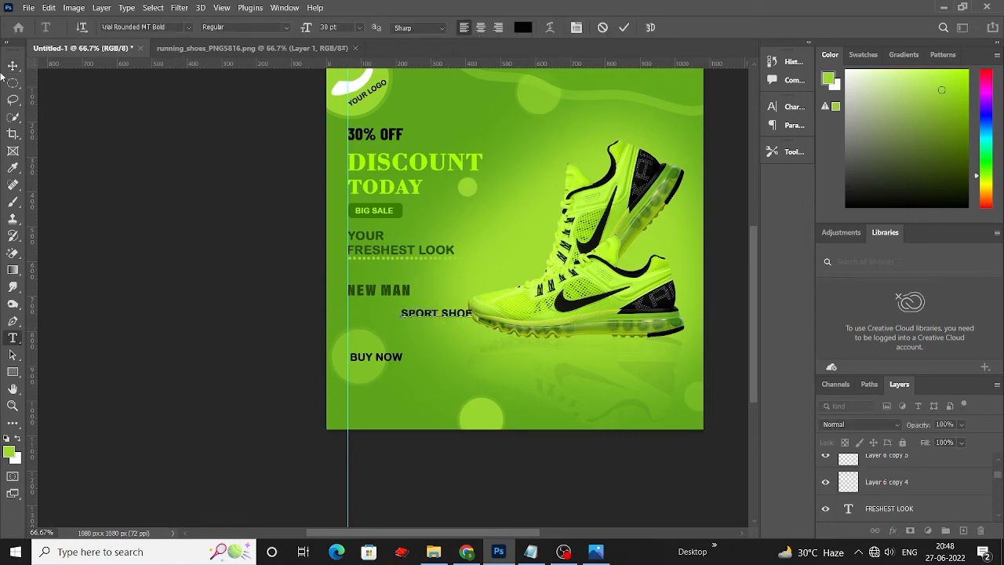
click(13, 66)
drag(423, 321, 370, 326)
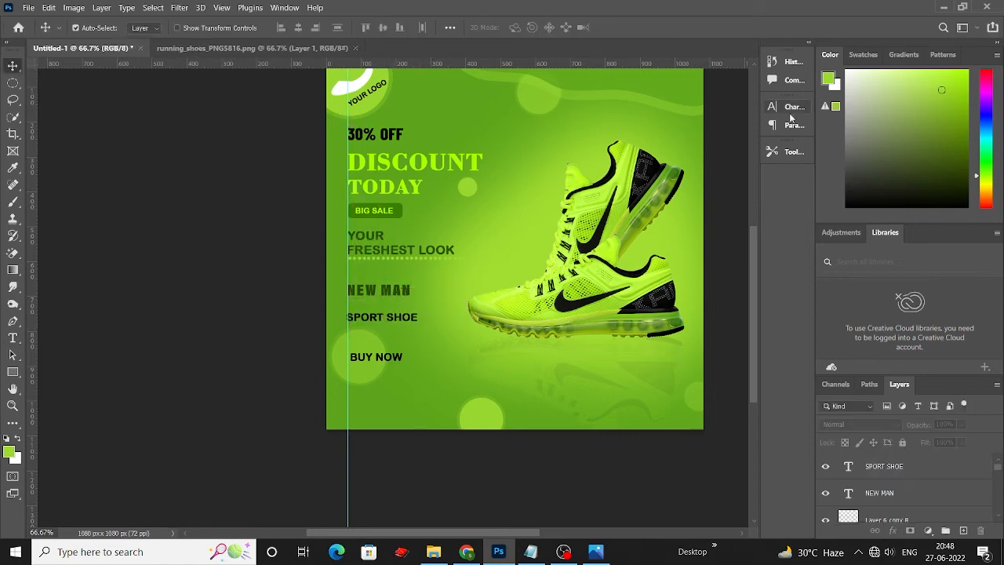
Step: Set the NEW MAN text size to 50 pt and move SPORT SHOE up directly beneath it
double_click(388, 295)
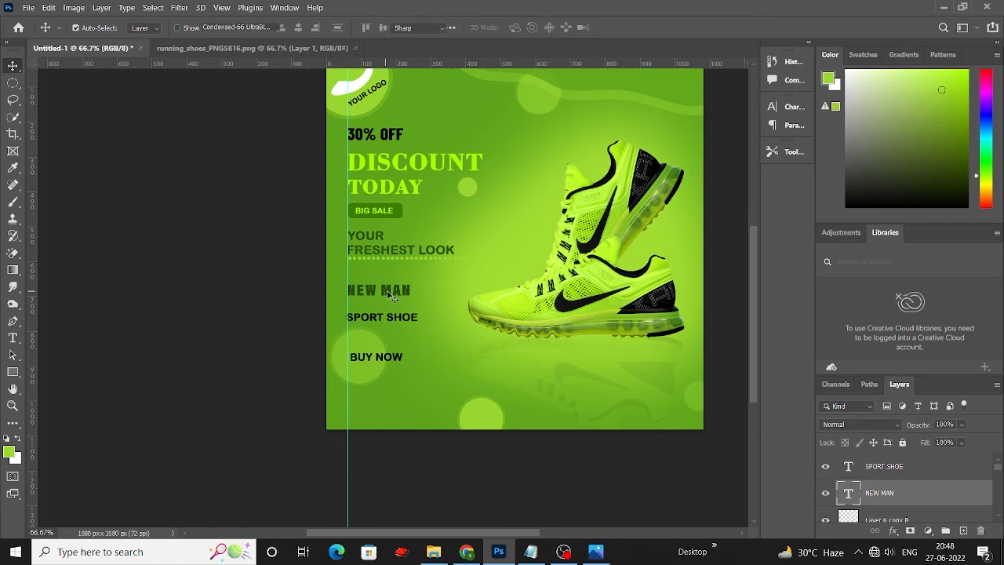
click(343, 27)
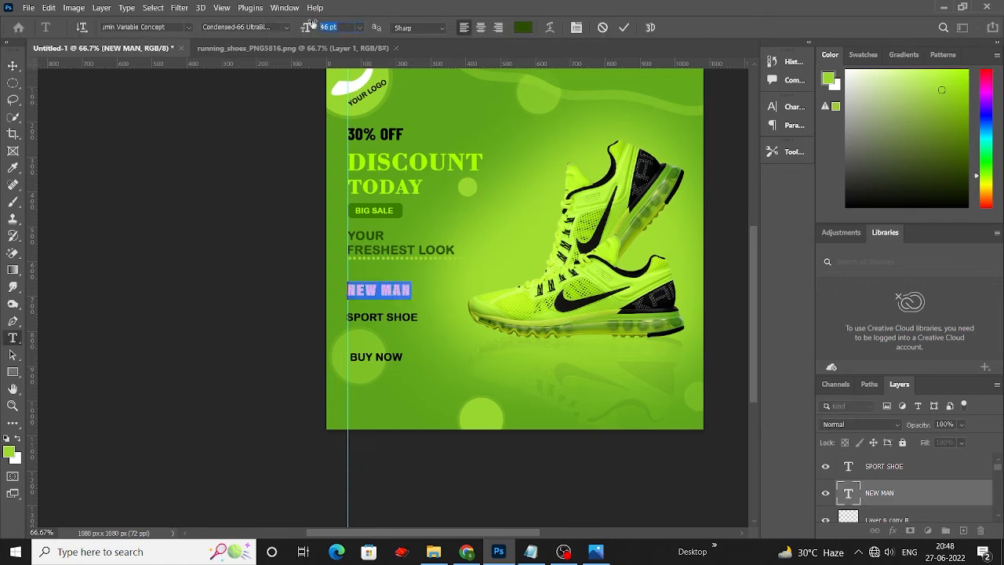
drag(312, 23, 314, 24)
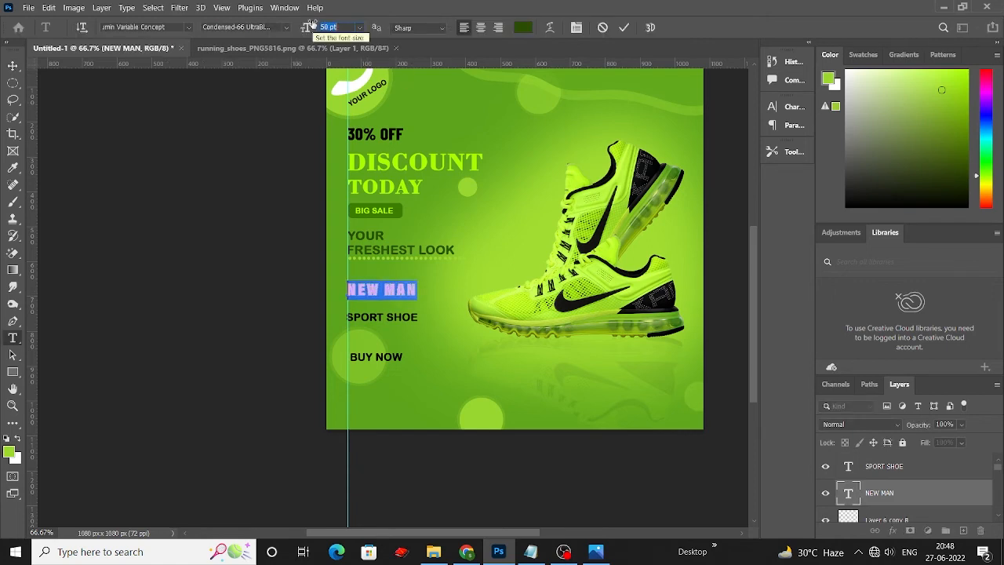
click(11, 67)
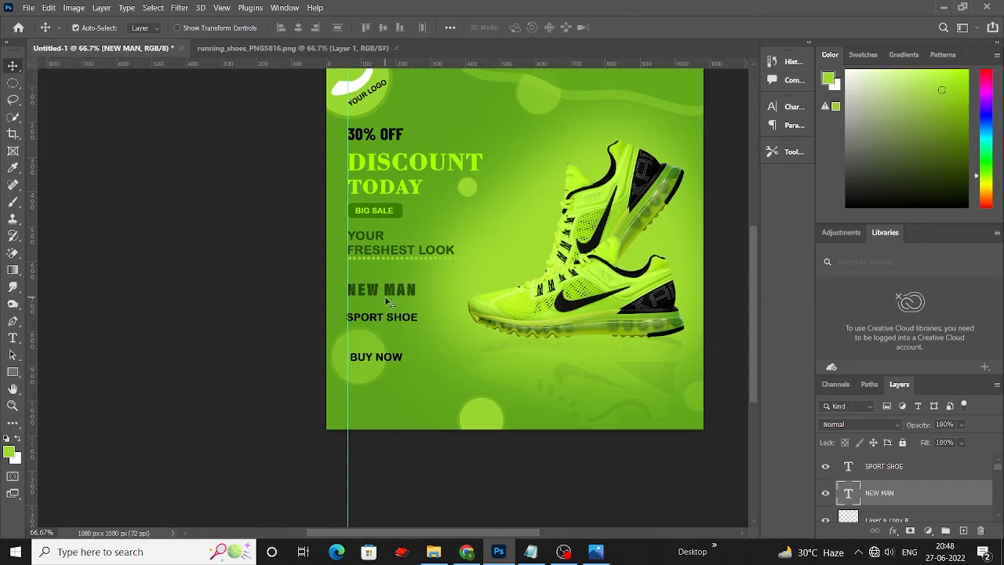
drag(373, 318, 373, 309)
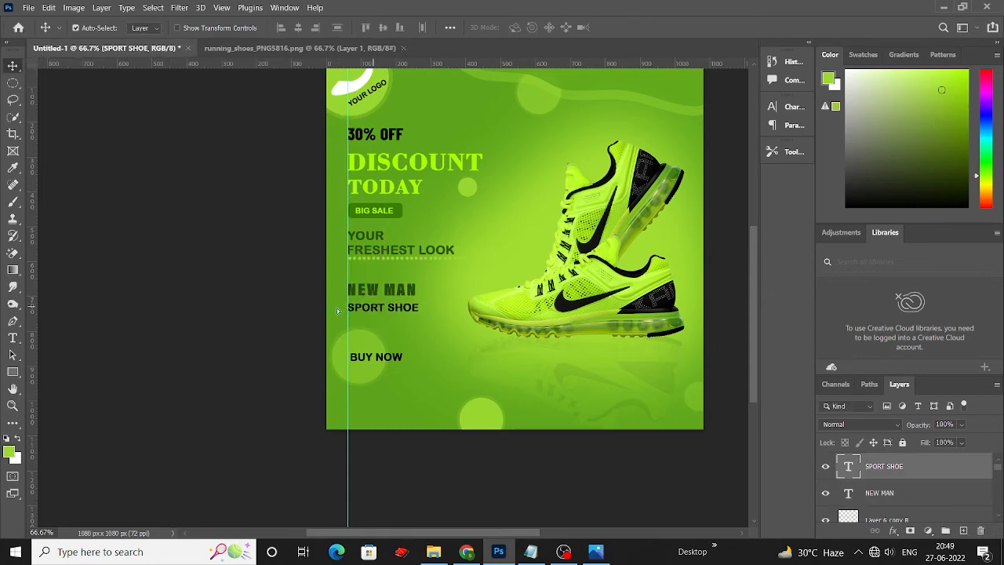
Step: Check the shos3.jpg reference design, return to the advertisement and set the SPORT SHOE text in Acumin Variable Concept
click(413, 321)
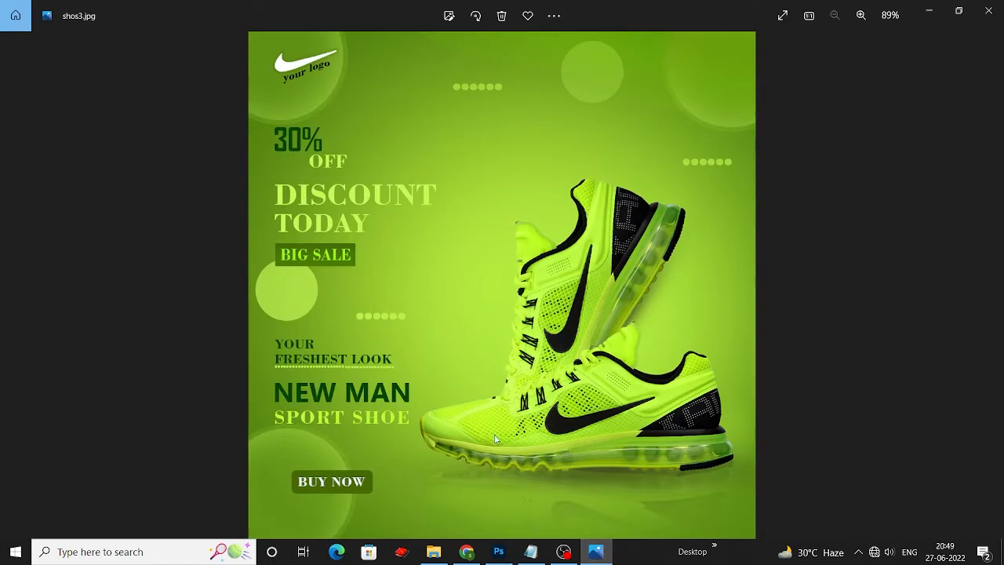
click(929, 10)
double_click(405, 314)
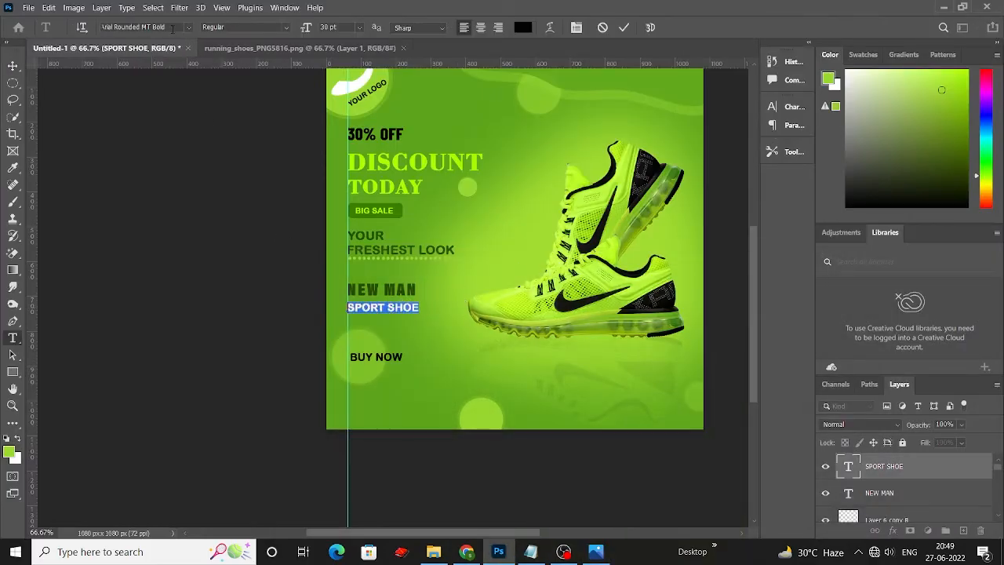
click(141, 26)
key(Up)
key(Up)
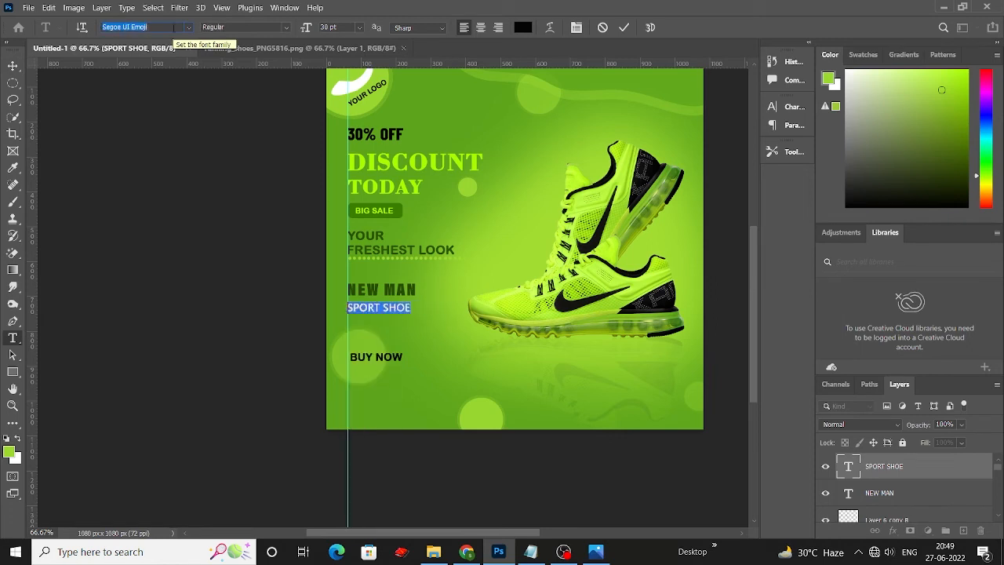
key(Up)
key(Up)
key(Up)
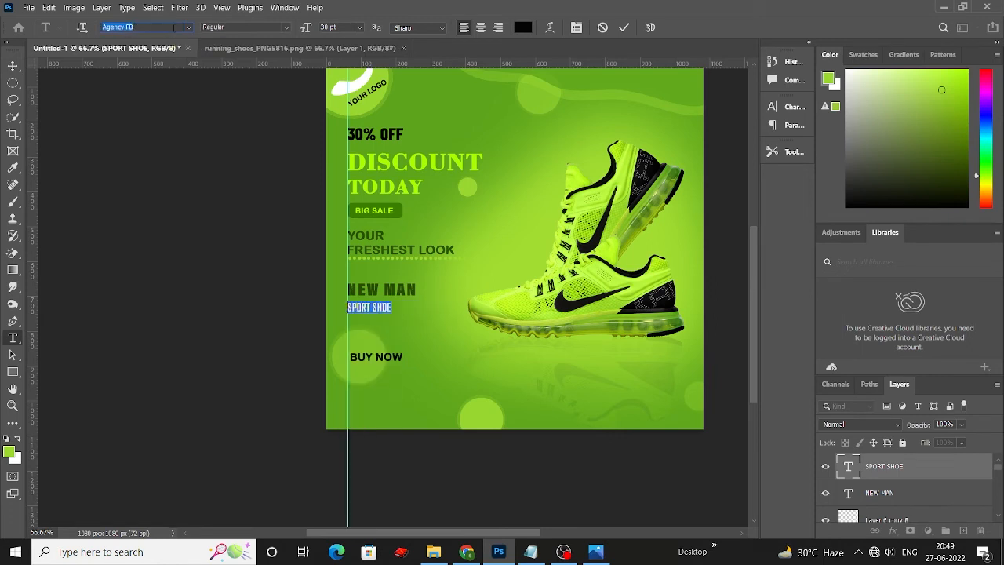
click(13, 66)
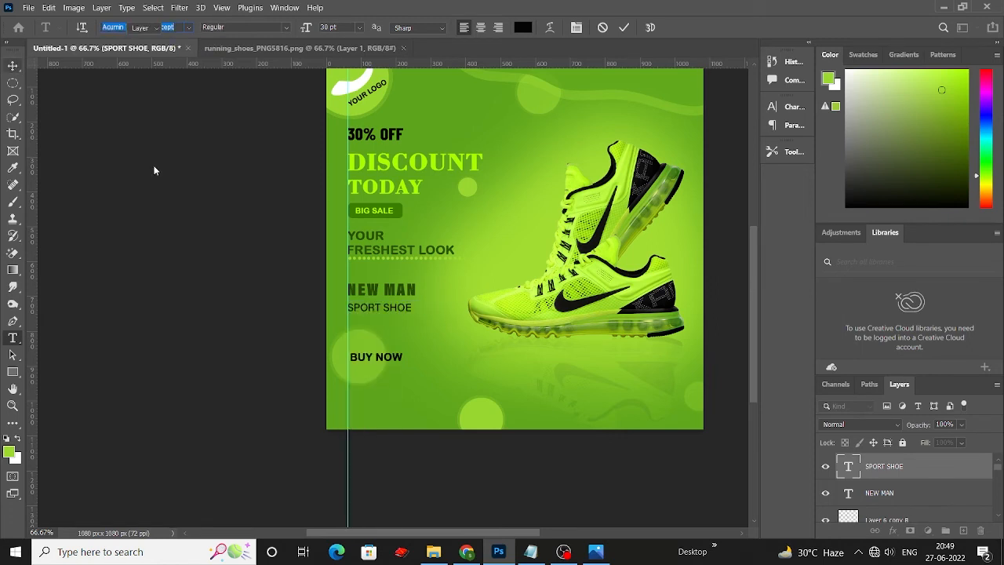
click(154, 168)
Step: Set the SPORT SHOE text's font style to ExtraCondensed Bold
double_click(388, 308)
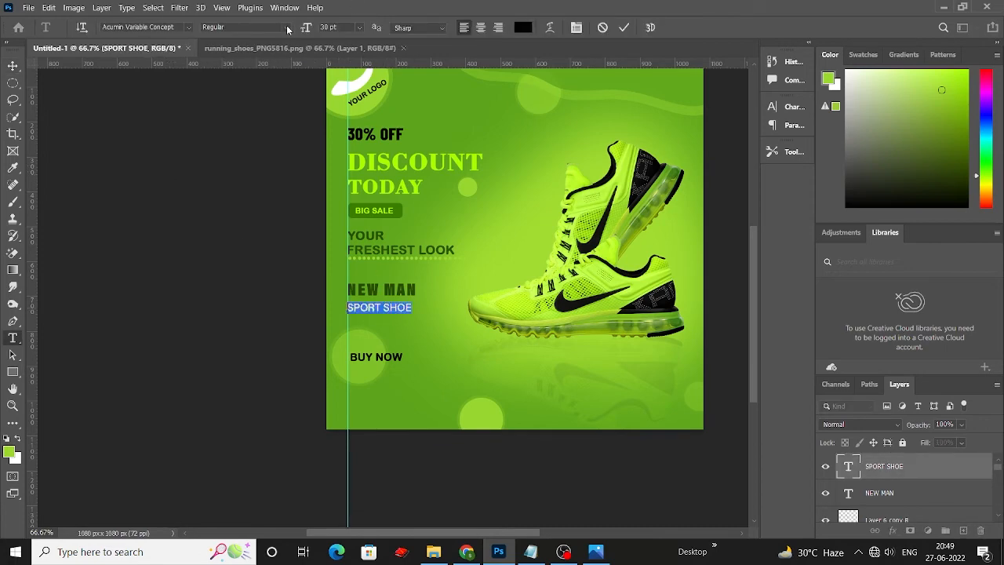
click(286, 26)
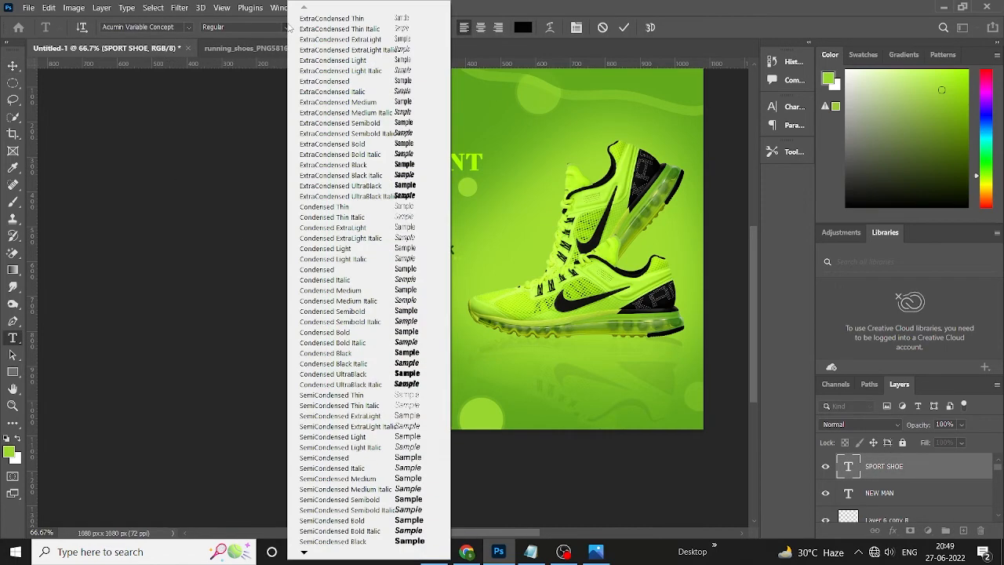
click(404, 145)
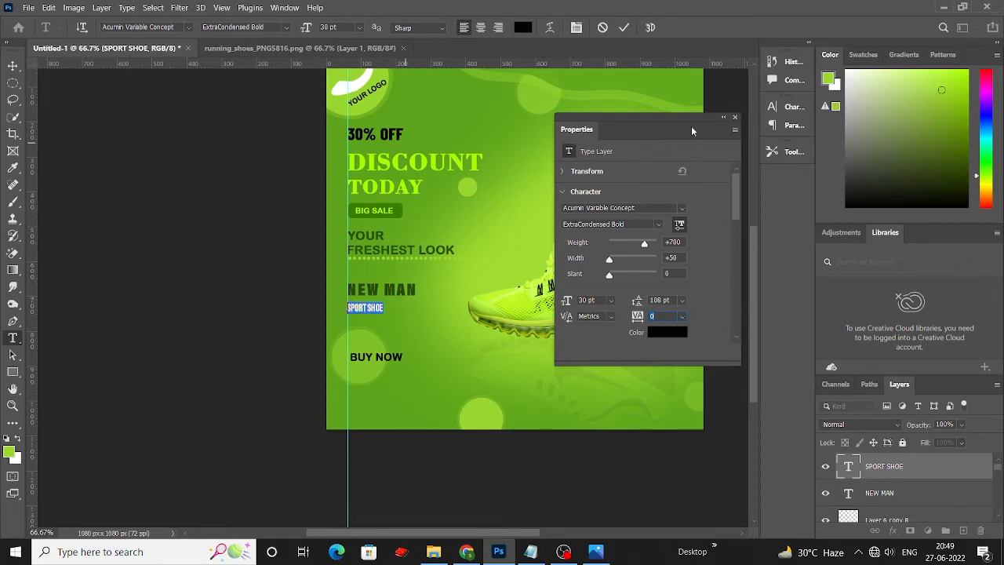
Step: Set the SPORT SHOE text in Bodoni Bd BT with the Bold style
click(734, 117)
click(189, 27)
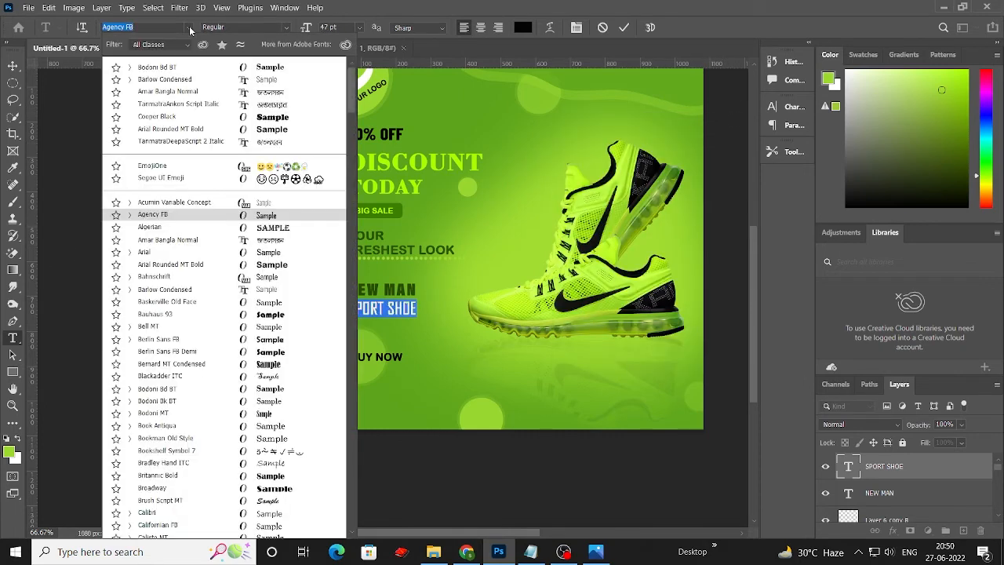
click(157, 67)
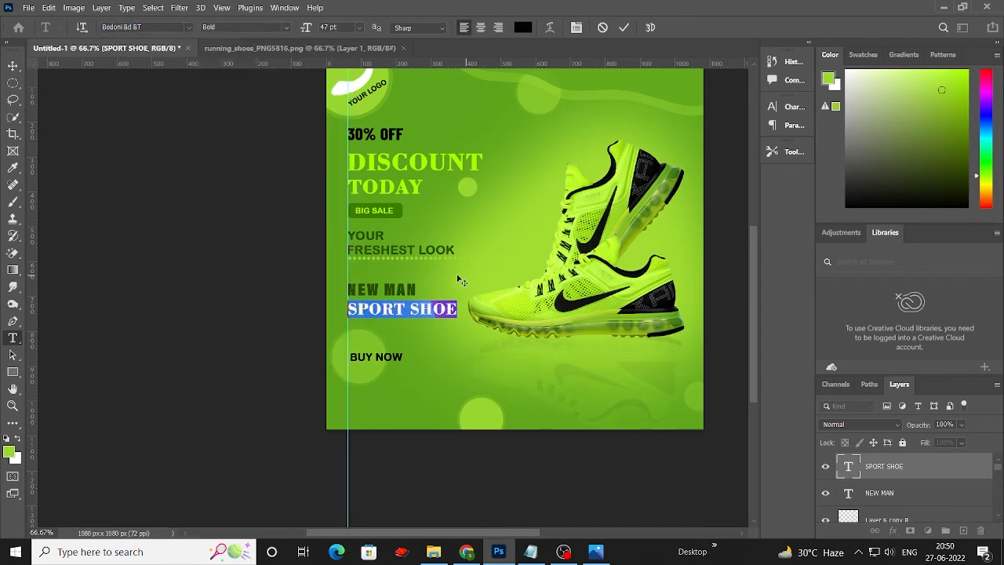
Step: Set the SPORT SHOE text size to 29 pt
click(361, 28)
click(345, 166)
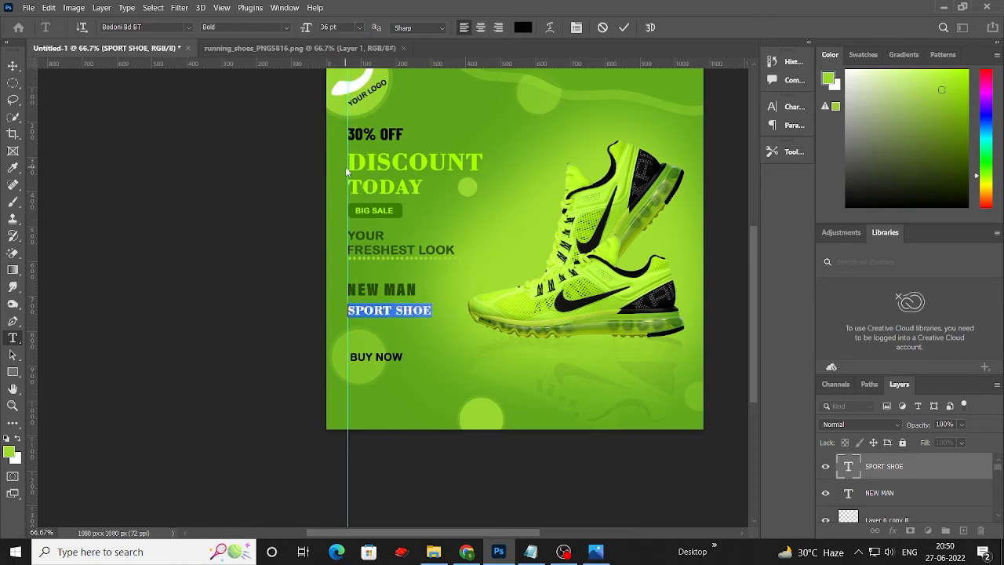
click(328, 27)
key(Down)
key(Down)
key(Down)
key(Down)
key(Down)
key(Down)
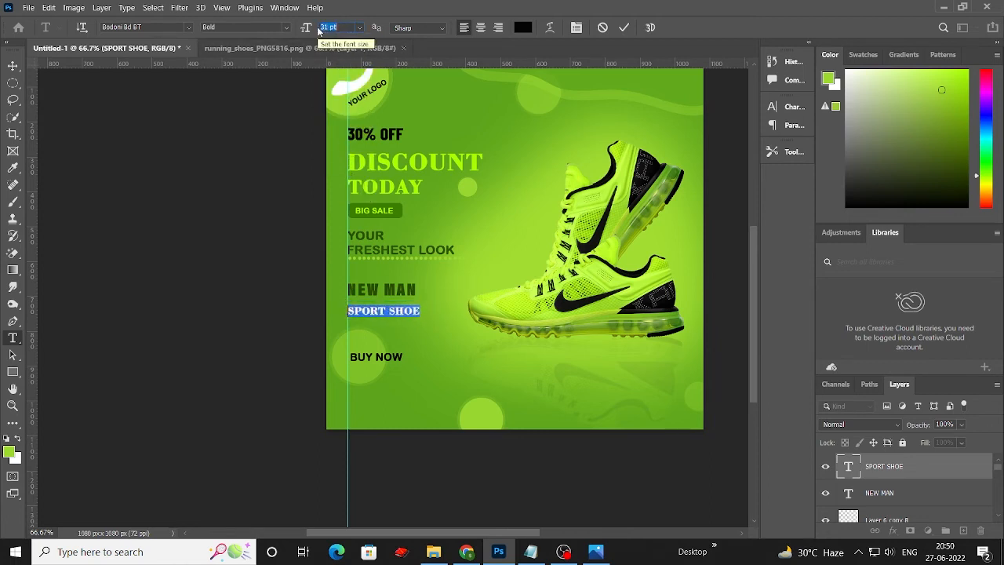
click(12, 67)
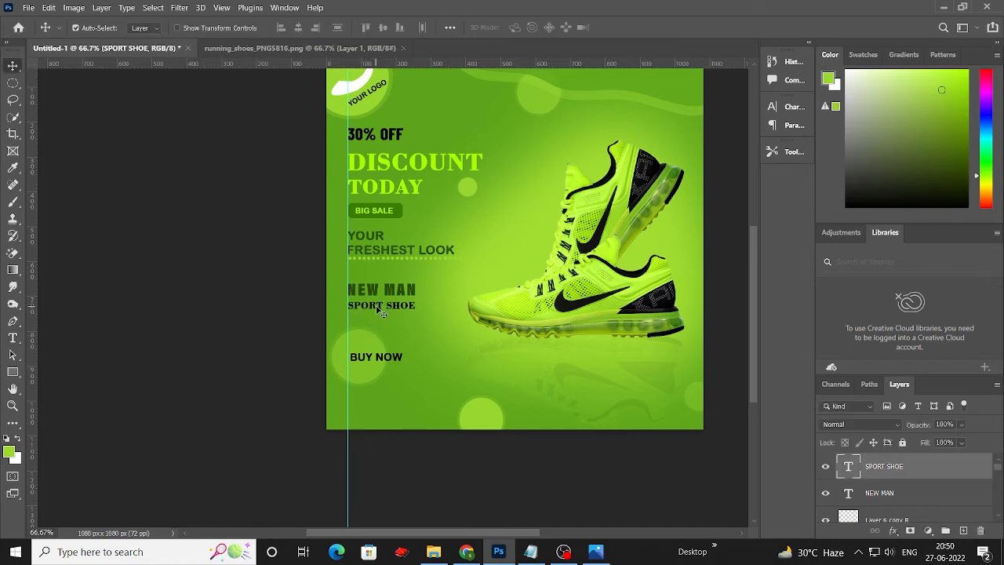
Step: Recolour the SPORT SHOE text bright lime green, b5ff29
double_click(382, 313)
click(523, 27)
click(490, 235)
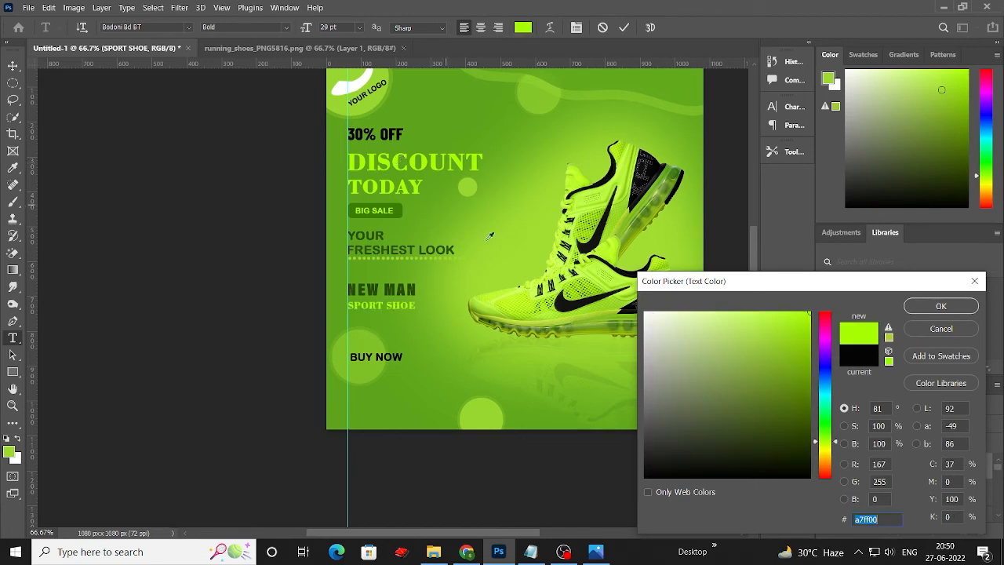
click(340, 101)
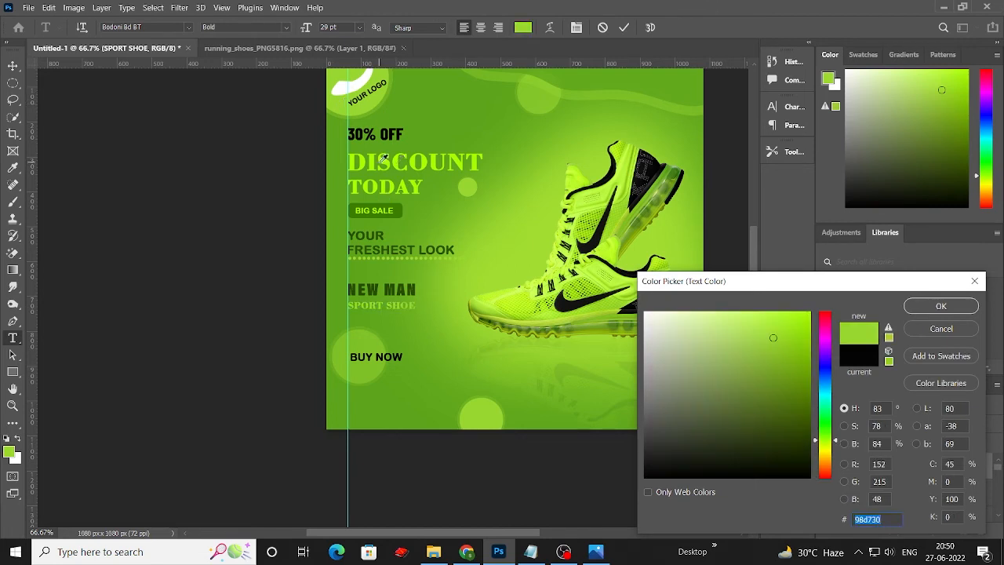
click(804, 331)
click(515, 249)
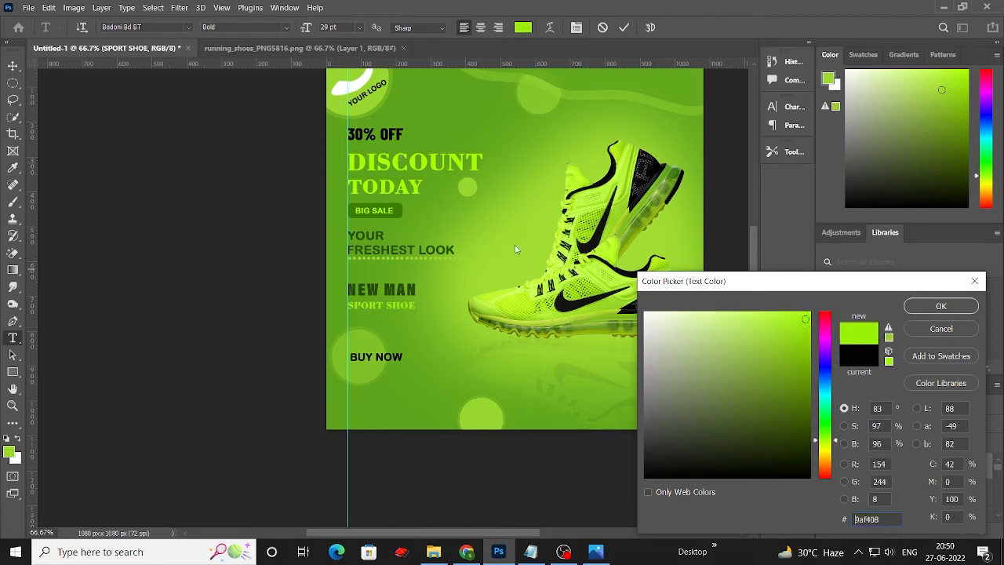
click(416, 160)
click(799, 313)
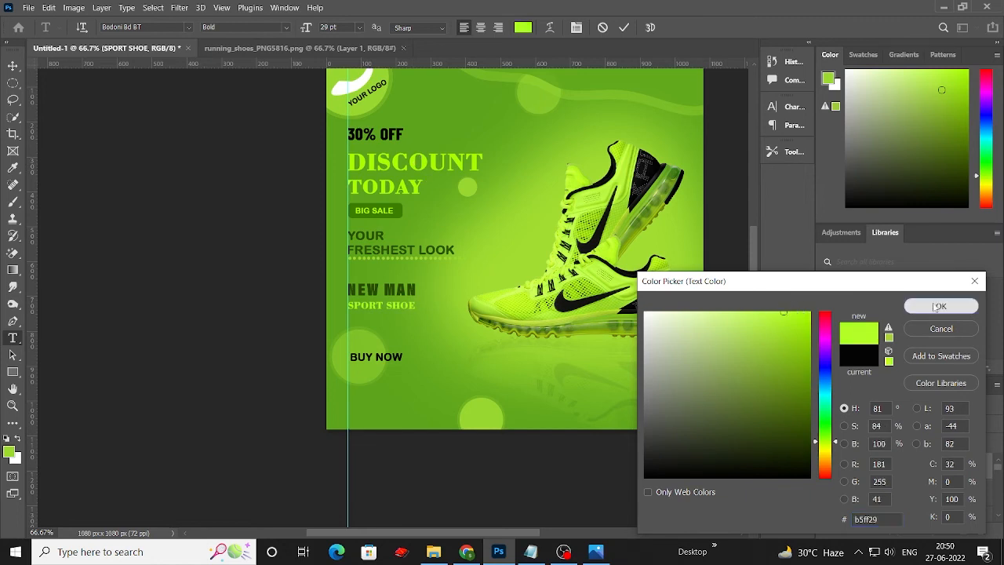
click(933, 306)
Step: Shift the BUY NOW text slightly upward and colour it white (ffffff), sampled from the logo's swoosh
click(14, 67)
drag(379, 356, 384, 348)
double_click(384, 348)
click(522, 28)
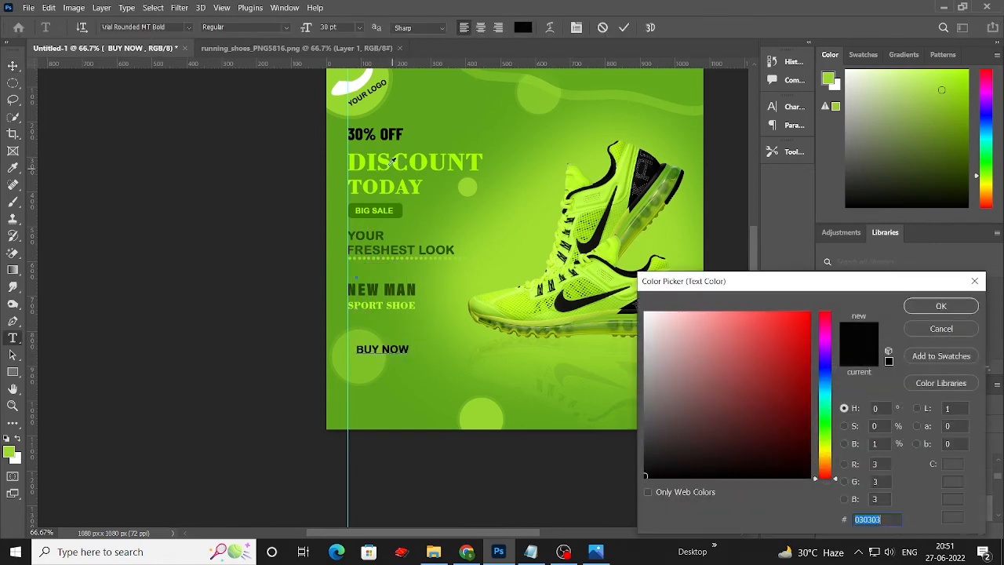
click(361, 81)
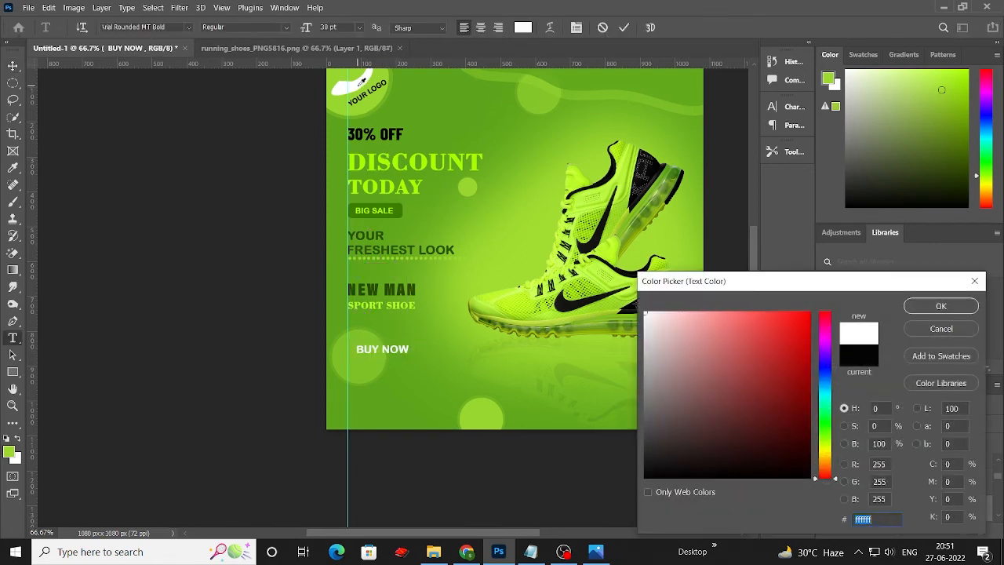
click(911, 311)
Step: Place BUY NOW at the vertical guide and set its text size to 38 pt
click(13, 65)
drag(365, 355, 369, 354)
double_click(368, 353)
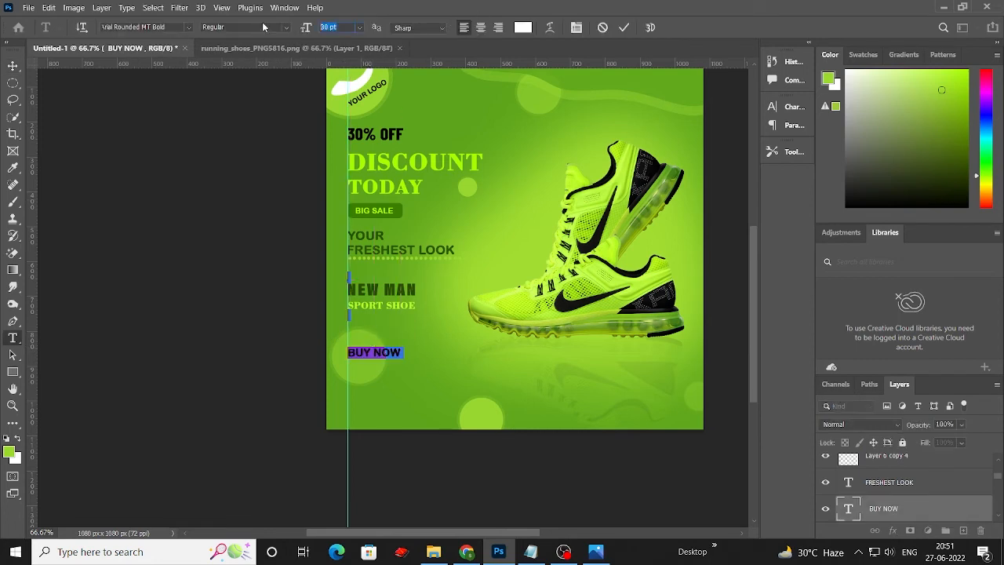
key(Up)
key(Up)
key(Up)
key(Up)
key(Up)
key(Up)
key(Up)
key(Up)
click(13, 66)
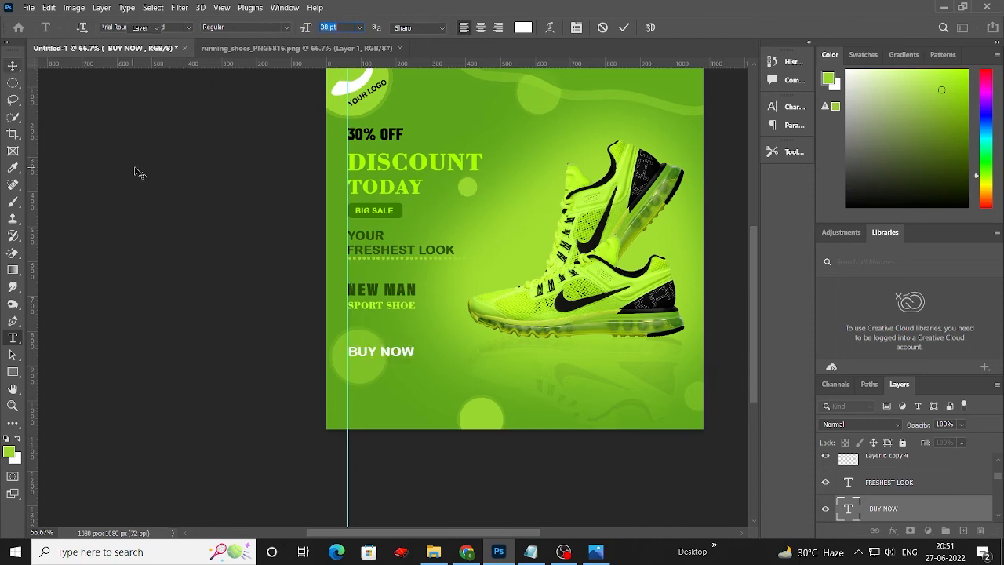
Step: Select BUY NOW together with the promotional text layers above it and align their left edges
click(136, 173)
scroll(204, 275, down, 2)
scroll(219, 305, up, 1)
click(371, 345)
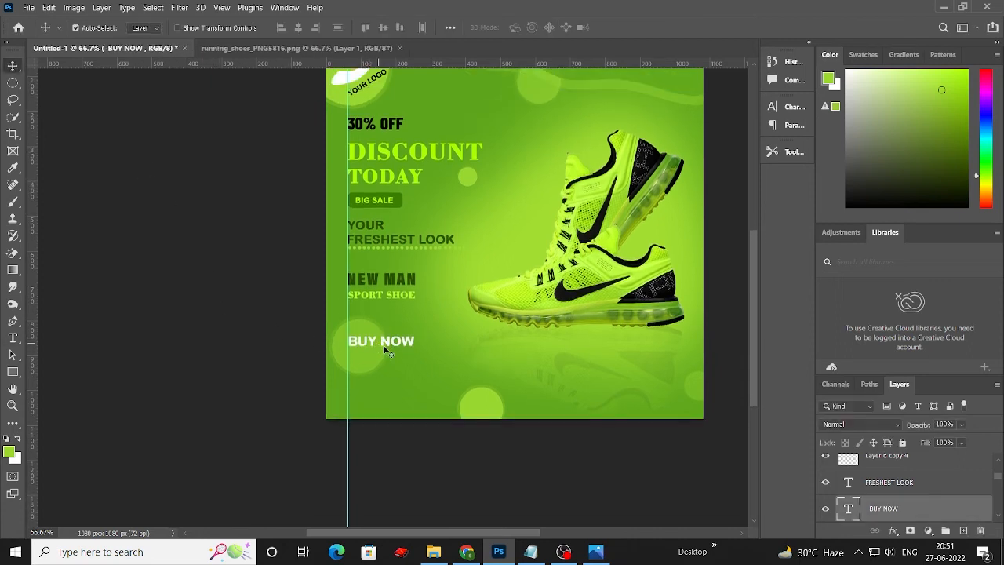
shift+click(390, 292)
shift+click(385, 237)
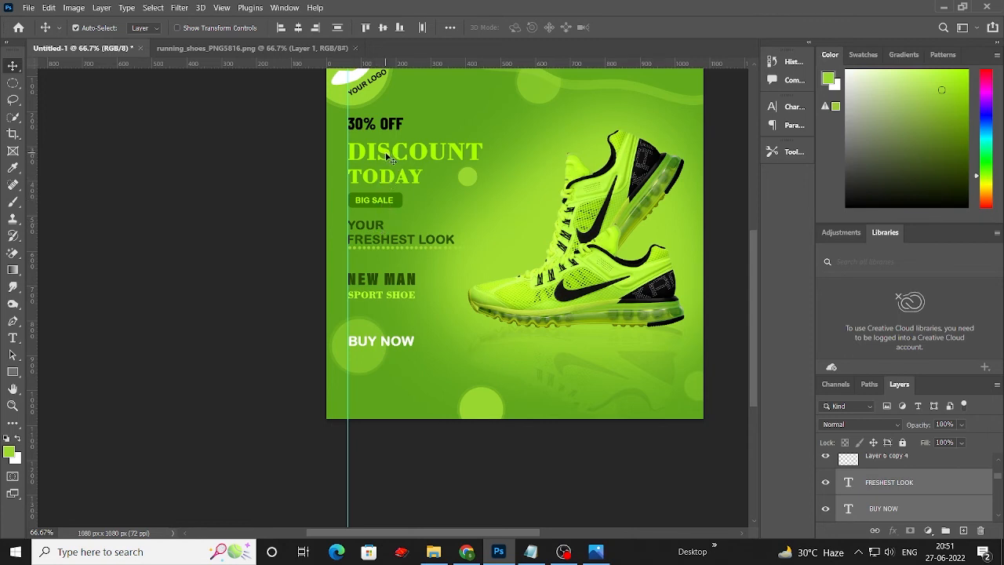
click(281, 27)
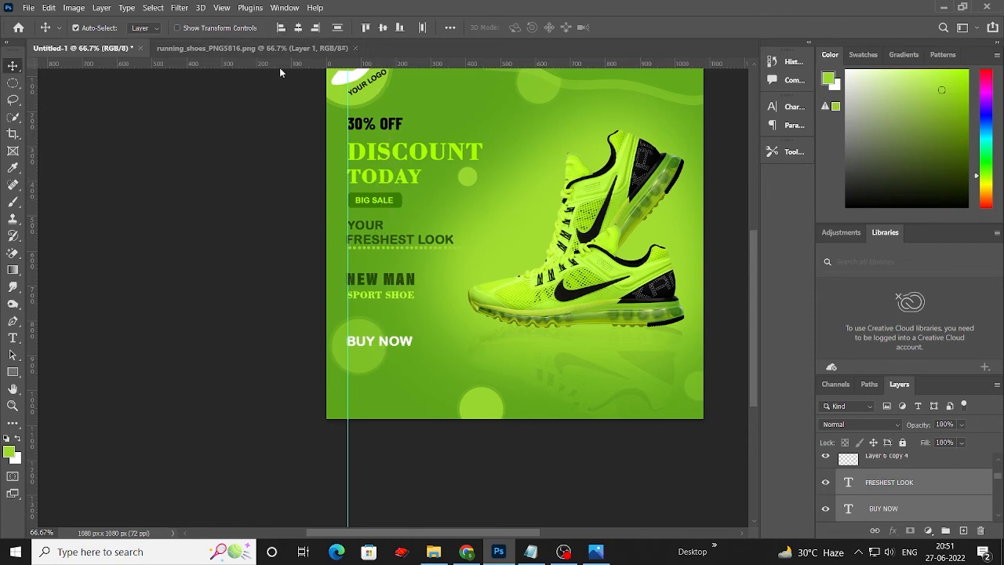
click(240, 229)
Step: Lower SPORT SHOE and NEW MAN to open the spacing between the two lines above BUY NOW
scroll(241, 230, down, 1)
scroll(242, 232, up, 1)
drag(372, 298, 371, 299)
click(377, 287)
click(366, 300)
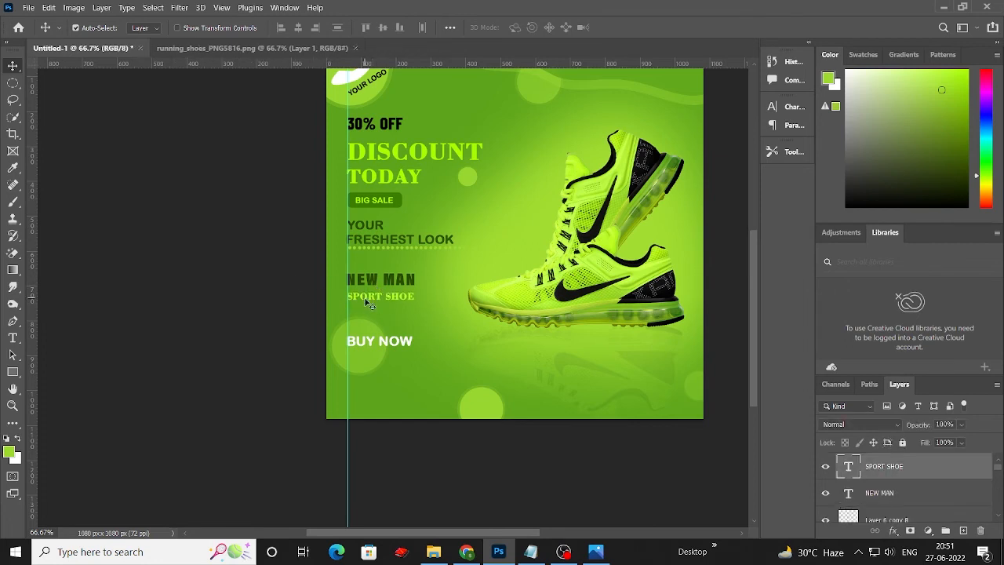
mouse_move(374, 302)
mouse_down()
mouse_move(374, 311)
mouse_move(377, 290)
mouse_up()
click(377, 287)
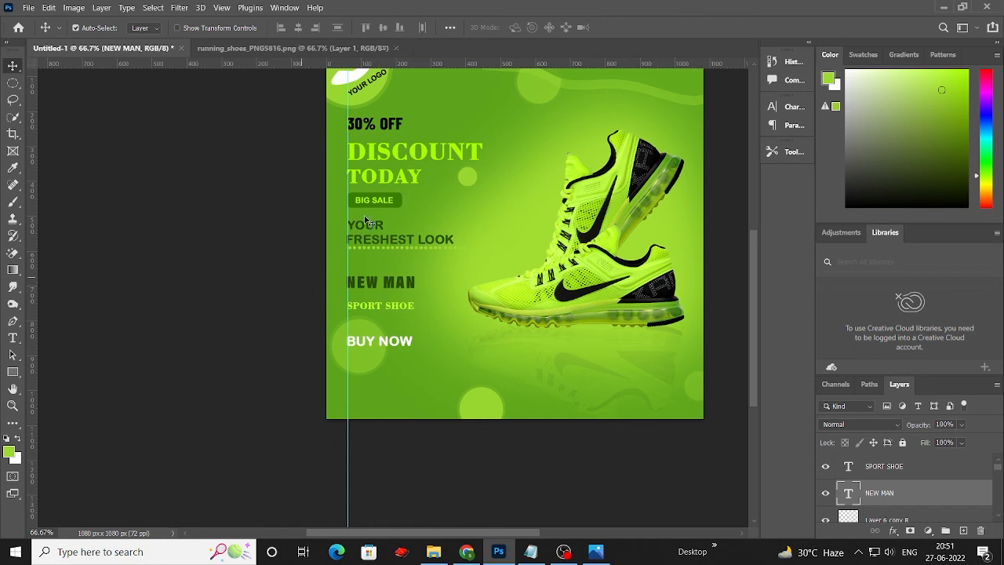
drag(376, 215, 473, 255)
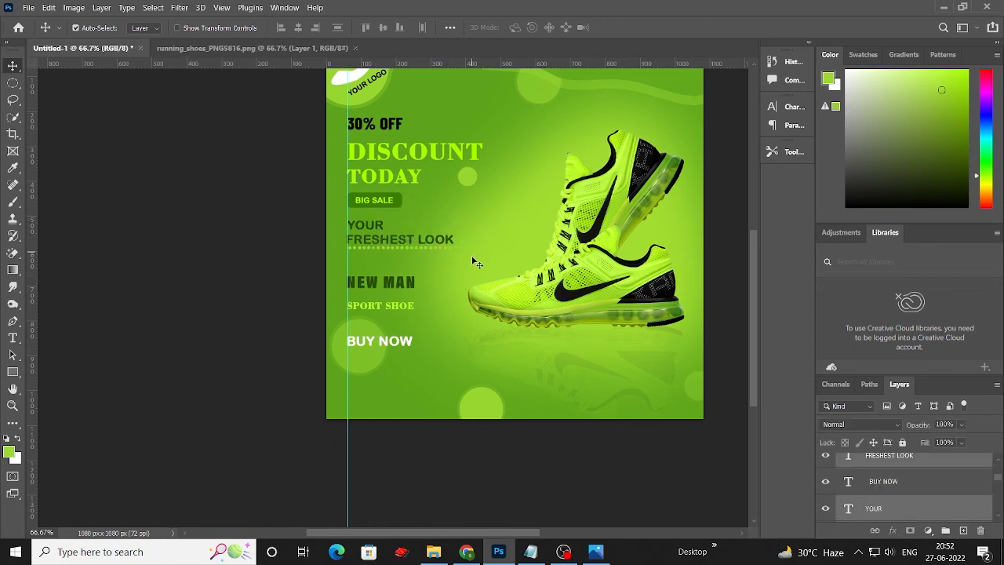
key(Down)
key(Down)
key(Down)
key(Down)
key(ctrl+z)
click(291, 242)
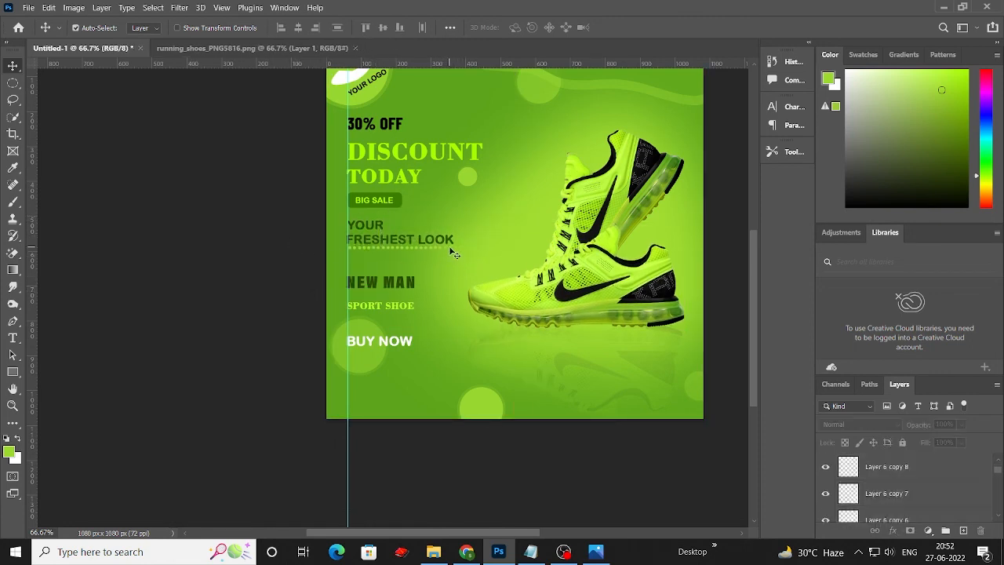
Step: Select the dotted line with the YOUR and FRESHEST LOOK texts and nudge them down slightly, away from BIG SALE
click(451, 247)
shift+click(432, 247)
shift+click(391, 248)
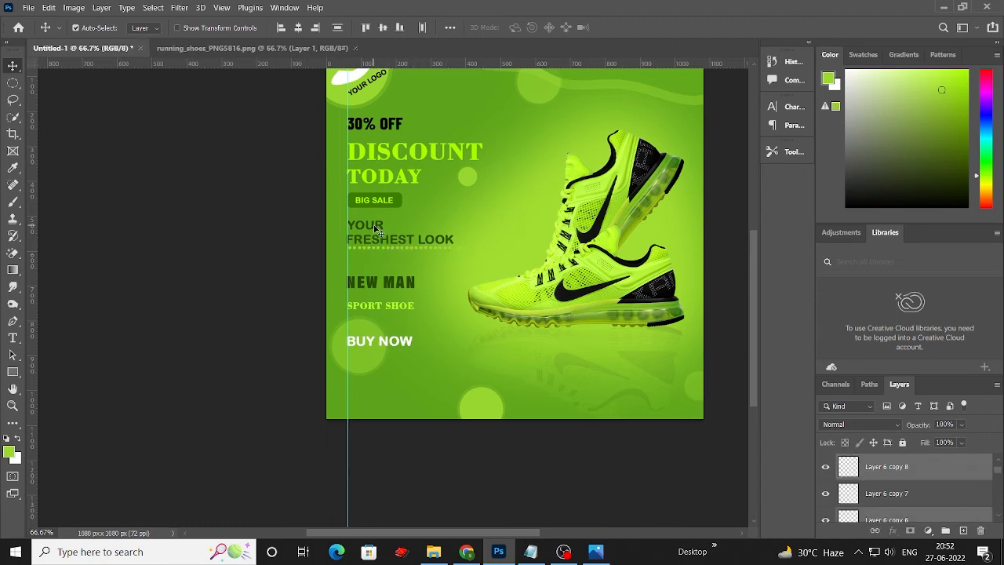
key(Down)
key(Down)
key(Down)
key(Down)
key(Down)
key(Down)
key(Down)
key(Down)
key(Down)
key(Down)
key(Down)
key(Down)
key(Down)
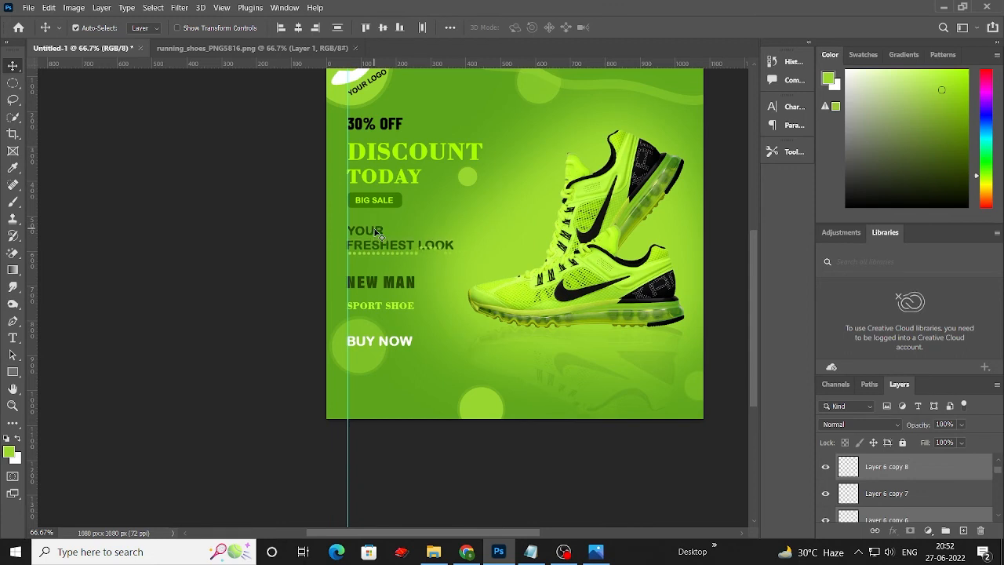
click(266, 263)
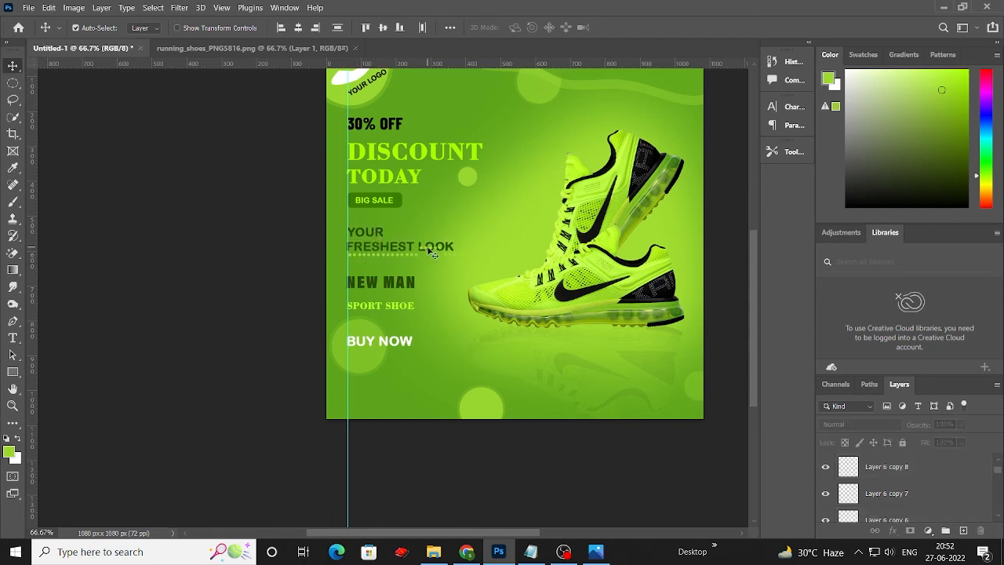
Step: Nudge the leftover dots under the word LOOK down into line with the rest of the dotted row
click(429, 249)
key(Down)
key(Down)
key(Down)
key(Down)
key(Down)
key(Down)
key(Down)
key(Down)
key(Down)
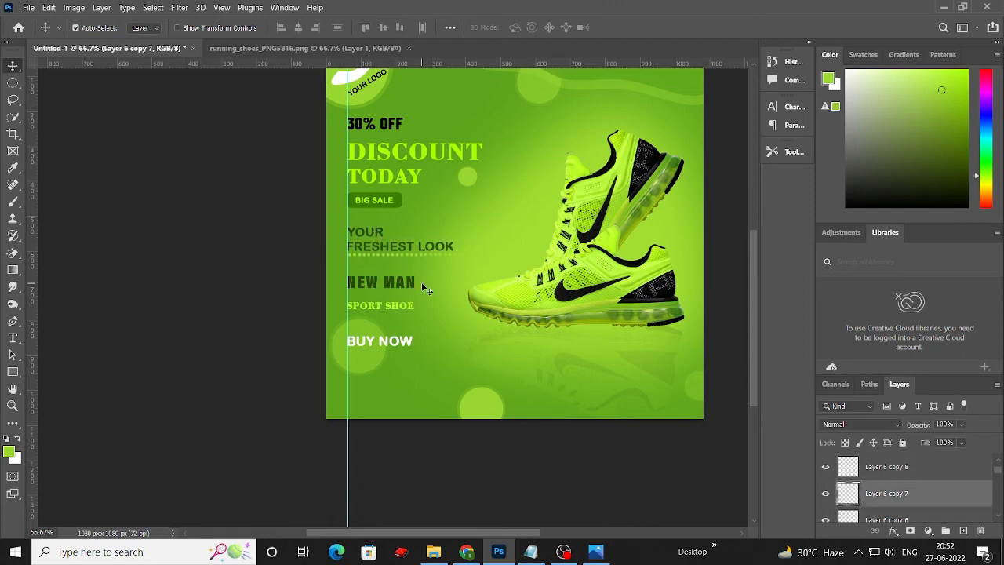
Step: Nudge the BIG SALE text and its box down to sit midway between TODAY and YOUR
drag(377, 189, 416, 212)
key(Down)
key(Down)
key(Down)
key(Down)
key(Down)
key(Down)
key(Down)
key(Down)
key(Down)
key(Down)
key(Down)
key(Down)
key(Down)
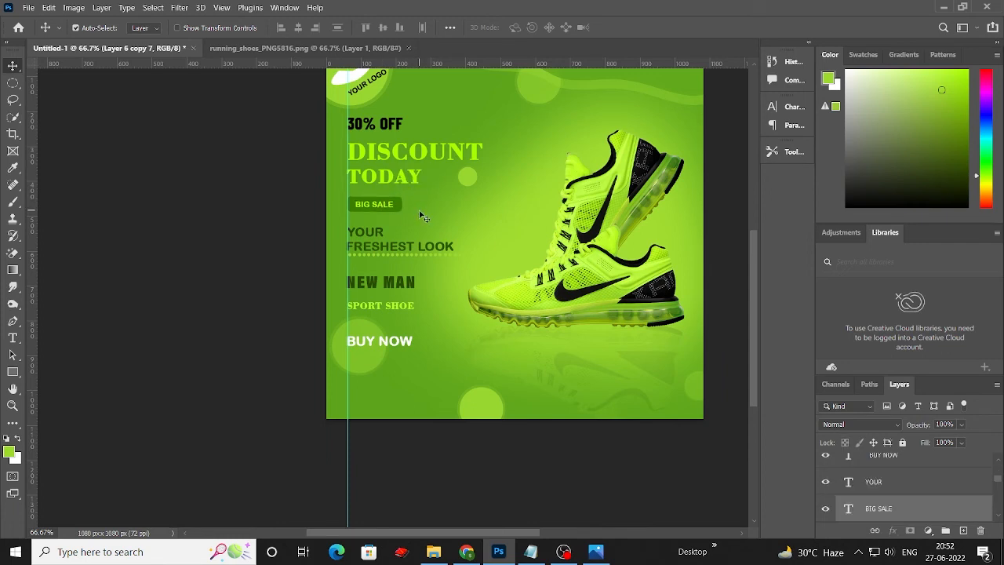
click(338, 205)
Step: Nudge the NEW MAN text down closer to SPORT SHOE
key(ctrl+minus)
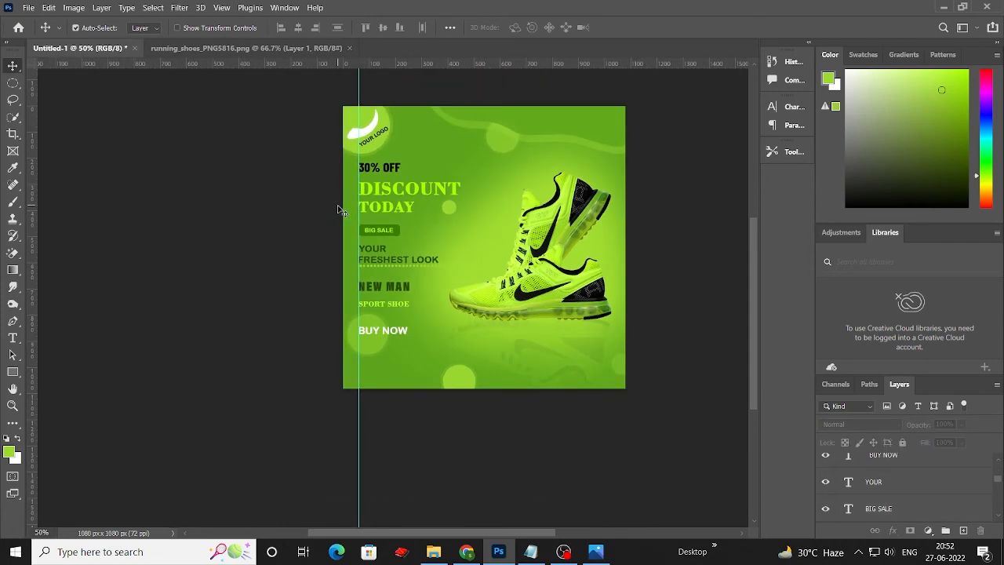
click(395, 288)
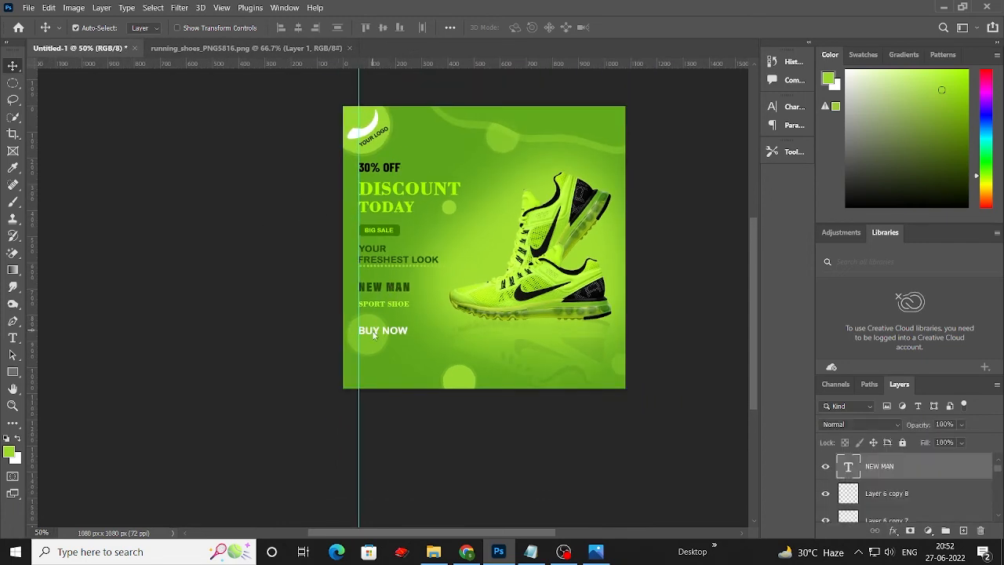
key(Down)
key(Down)
key(Down)
key(Down)
key(Down)
key(Down)
key(Down)
key(Down)
key(Down)
key(Down)
click(363, 371)
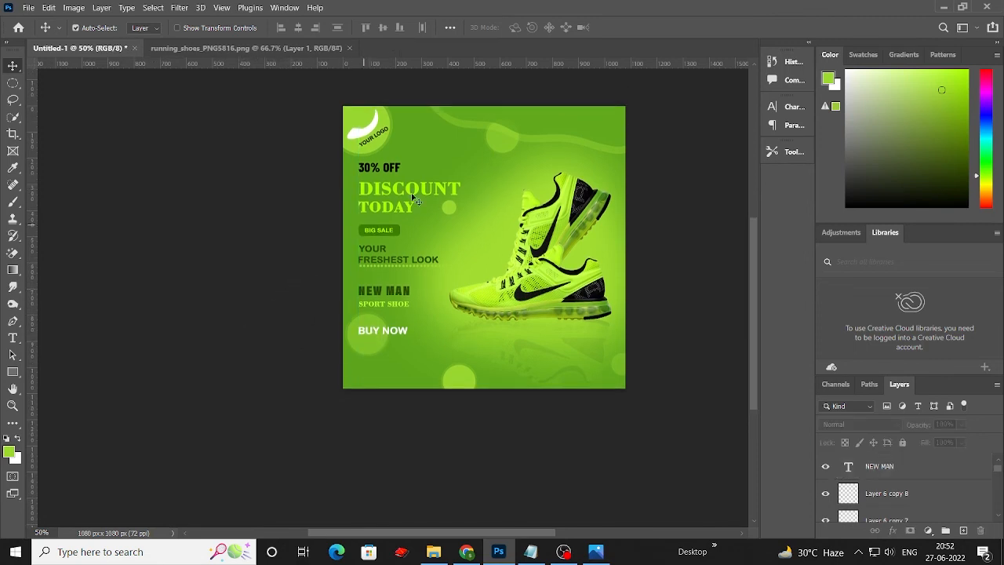
Step: Bring the circle on the upper wave (Layer 3 copy 3) forward to the top of the layer stack
click(534, 124)
click(498, 145)
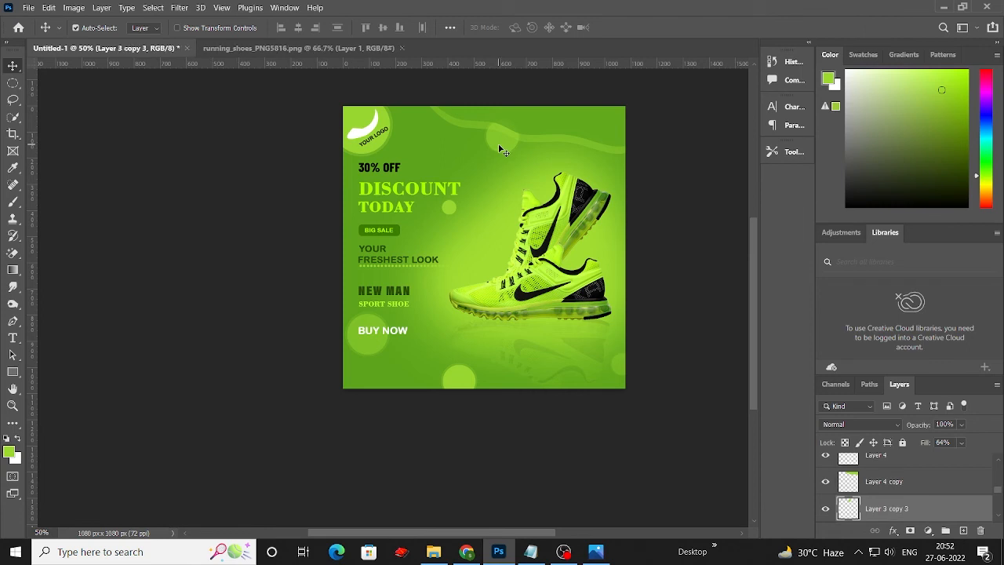
key(ctrl+])
key(ctrl+])
key(ctrl+])
key(ctrl+])
key(ctrl+])
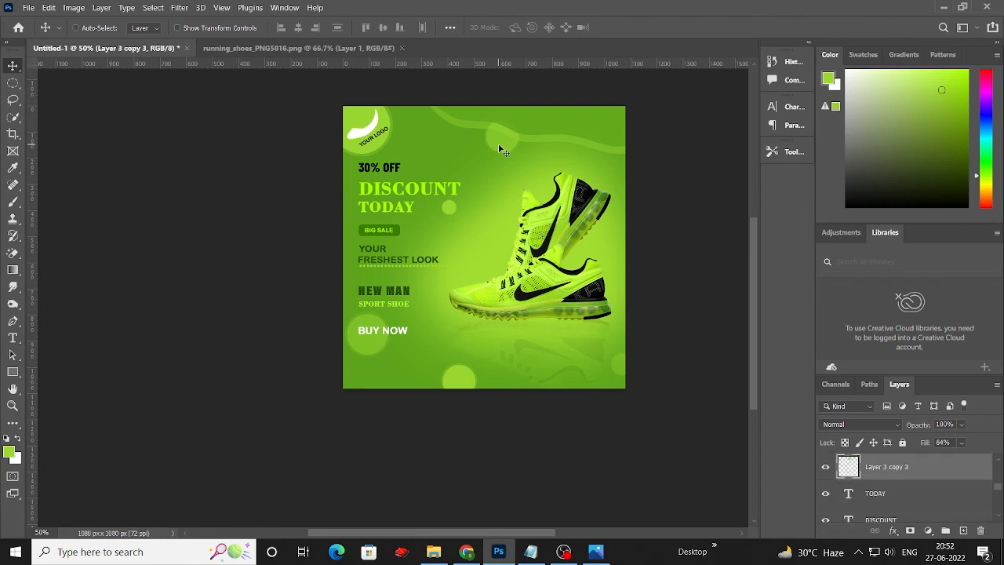
key(ctrl+])
key(ctrl+])
key(ctrl+])
key(ctrl+])
key(ctrl+])
key(ctrl+])
key(ctrl+])
key(ctrl+])
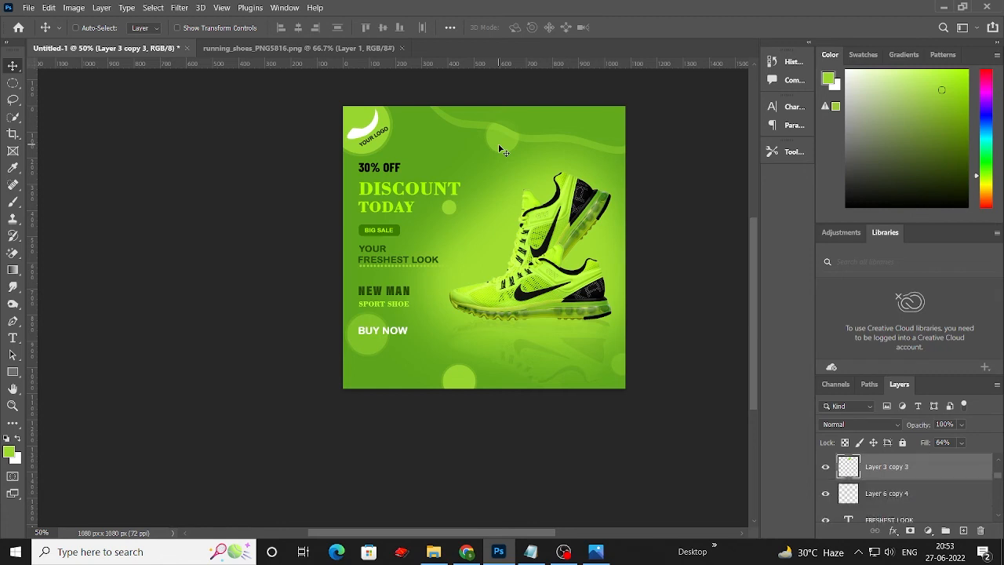
key(ctrl+])
key(ctrl+])
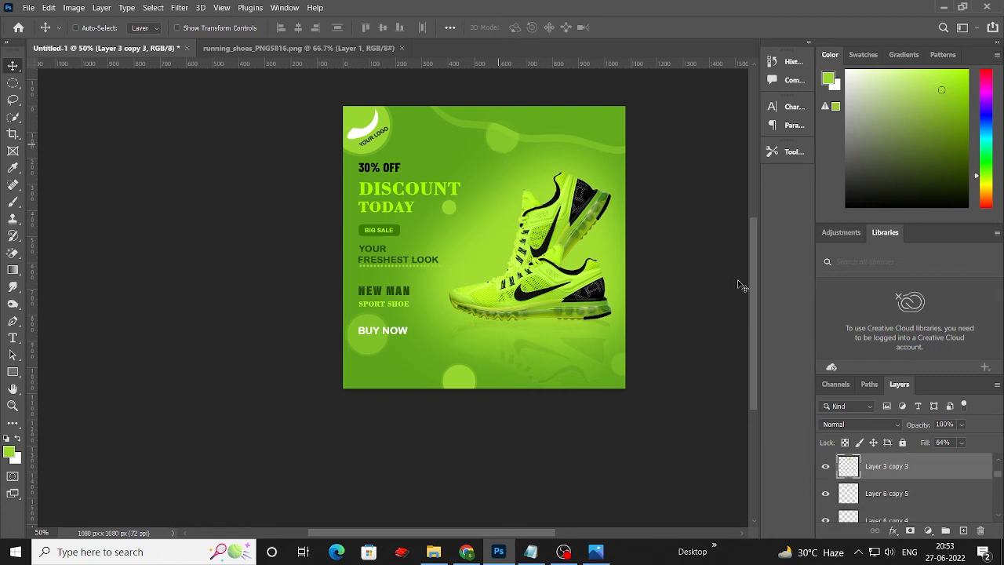
key(ctrl+])
key(ctrl+])
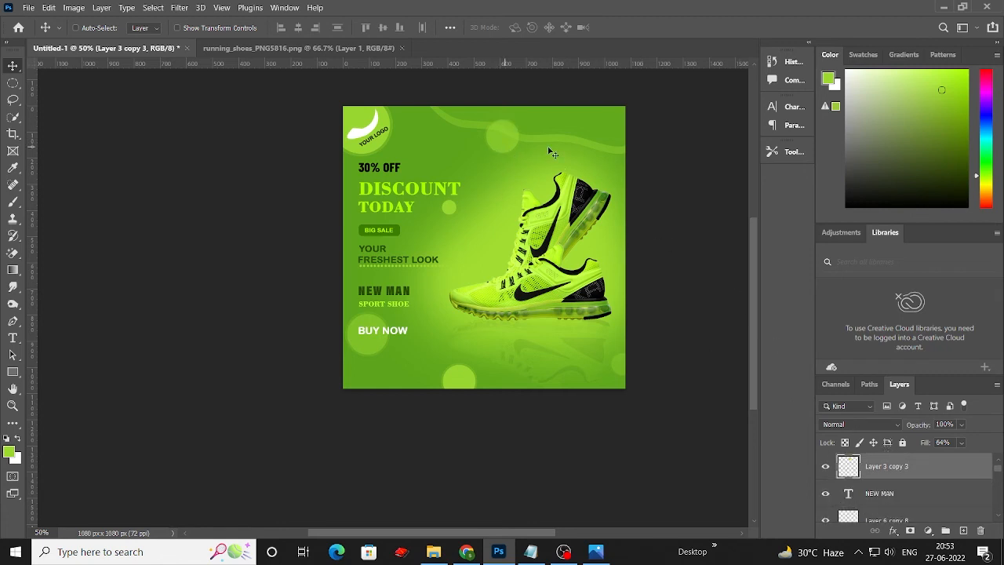
key(ctrl+])
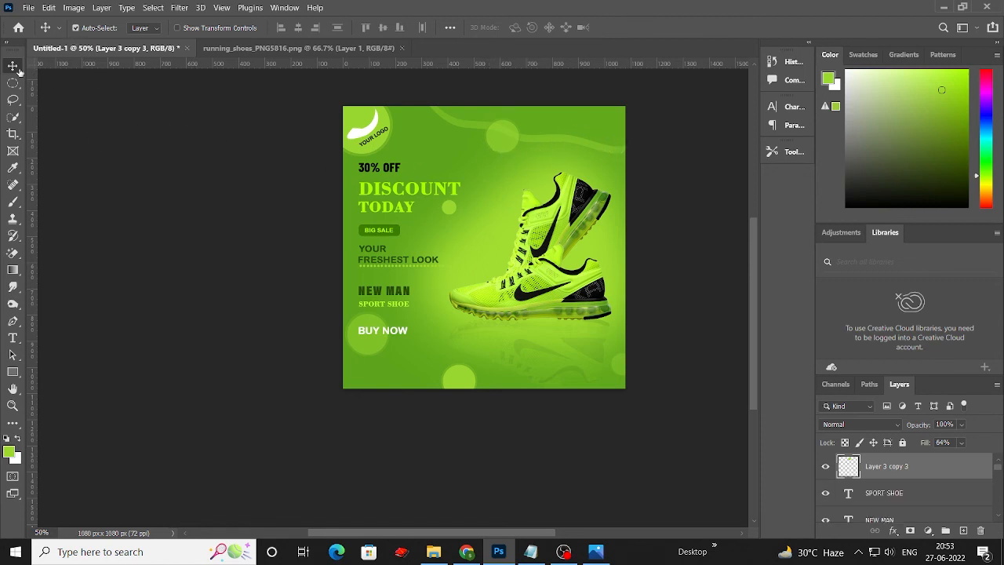
Step: Move that circle into the advertisement's upper-right corner and enlarge it to about 211%, partly beyond the canvas edge
click(147, 131)
drag(497, 147, 669, 172)
key(ctrl+t)
drag(618, 145, 599, 112)
key(Return)
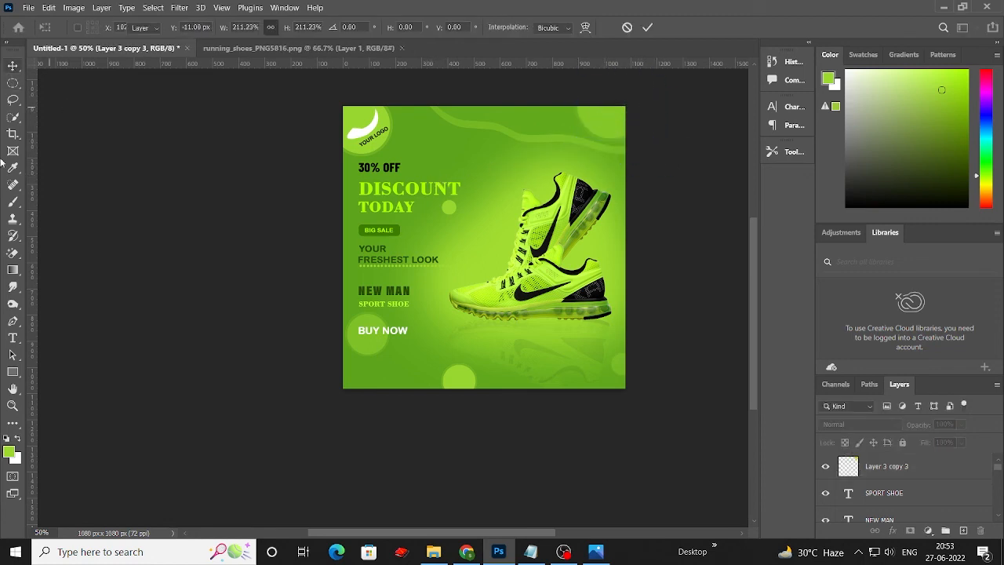
Step: Duplicate the dots under FRESHEST LOOK into a slanted cluster above DISCOUNT and a two-row cluster between it and the upper shoe
click(395, 269)
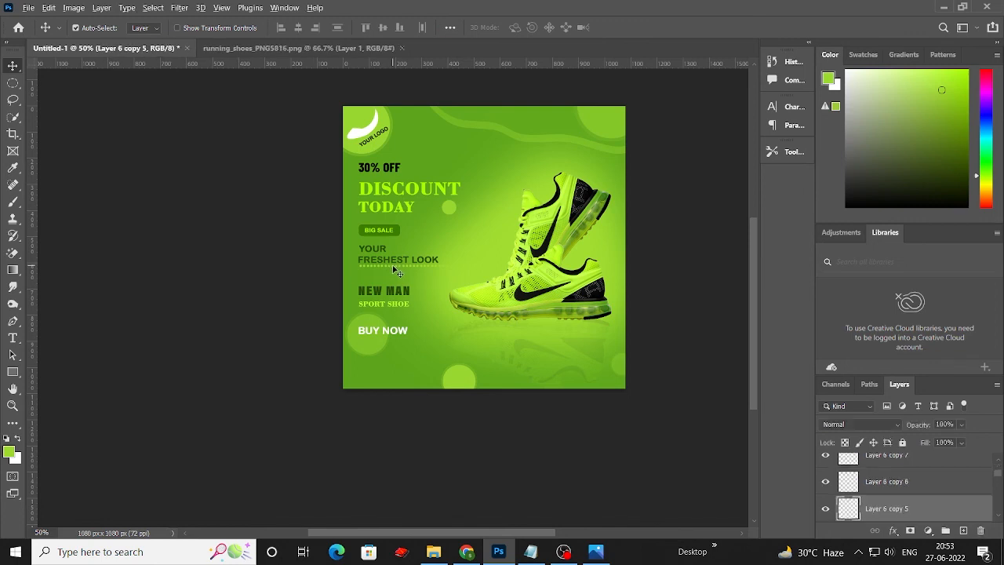
drag(394, 268, 455, 154)
drag(454, 153, 500, 158)
drag(502, 158, 500, 166)
key(ctrl+z)
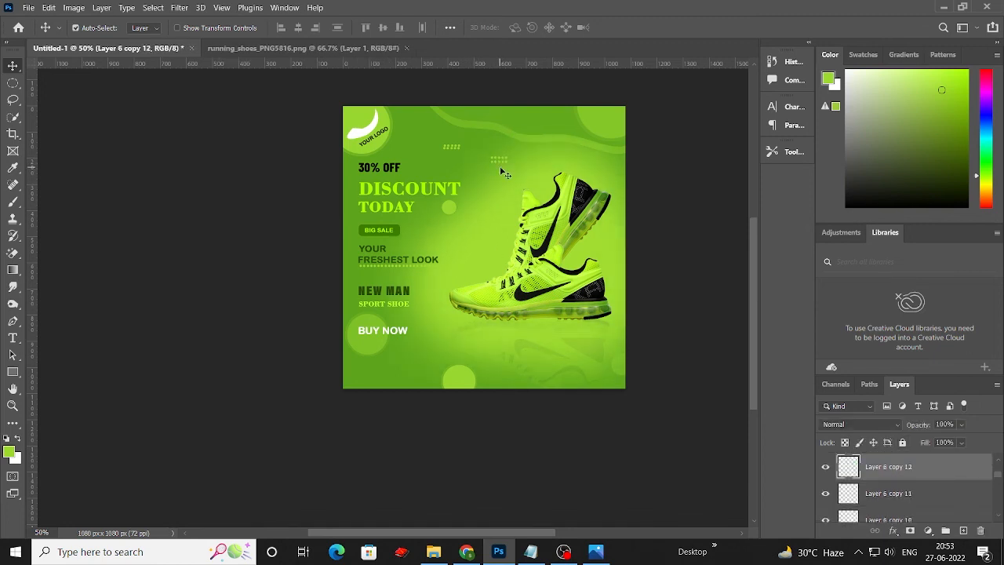
key(ctrl+z)
Step: Copy the slanted dot cluster to the advertisement's lower edge, just left of the bottom circle
drag(444, 141, 413, 381)
key(ctrl+z)
click(234, 267)
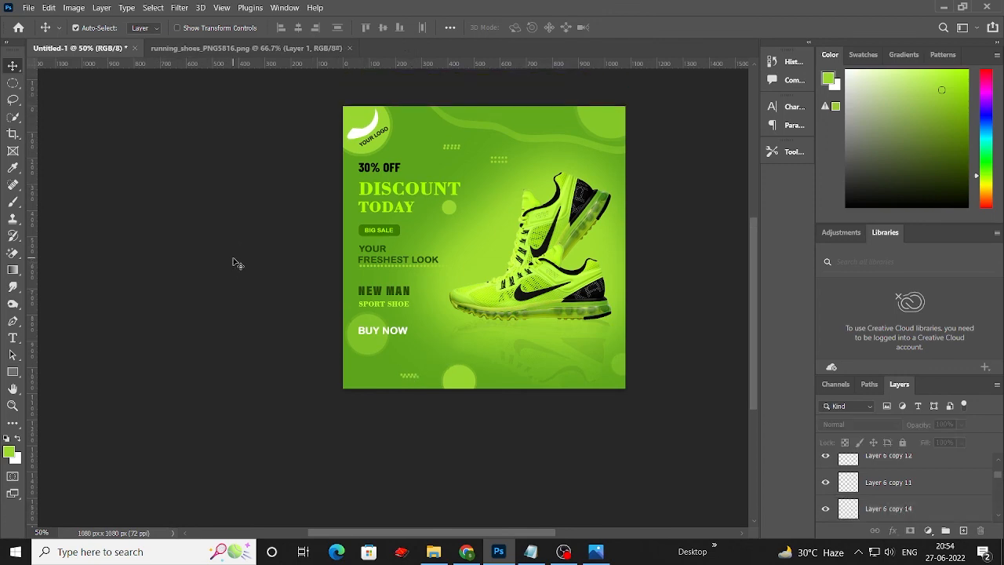
Step: Nudge the NEW MAN text down slightly to sit closer above SPORT SHOE
drag(402, 293, 403, 295)
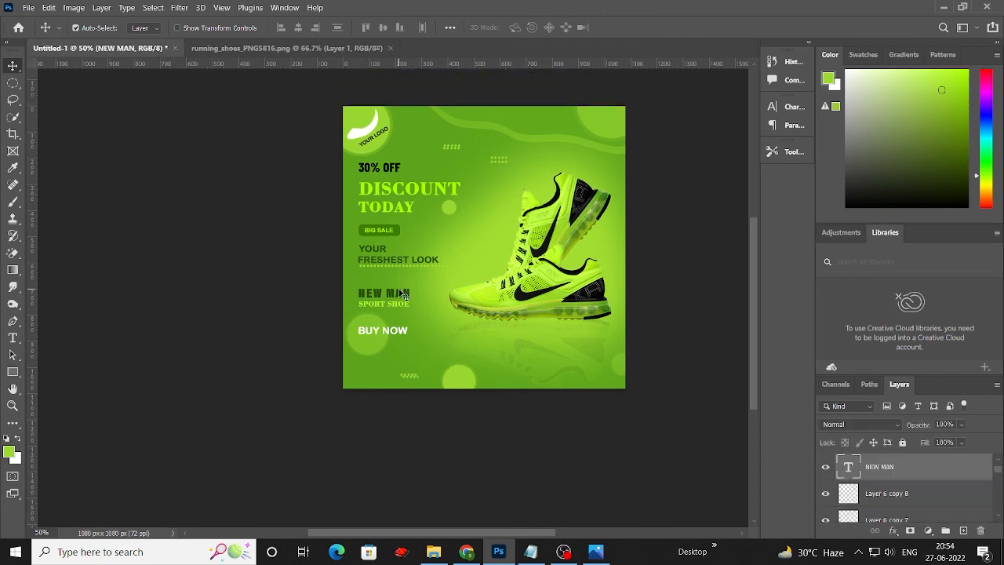
key(ctrl+plus)
key(ctrl+plus)
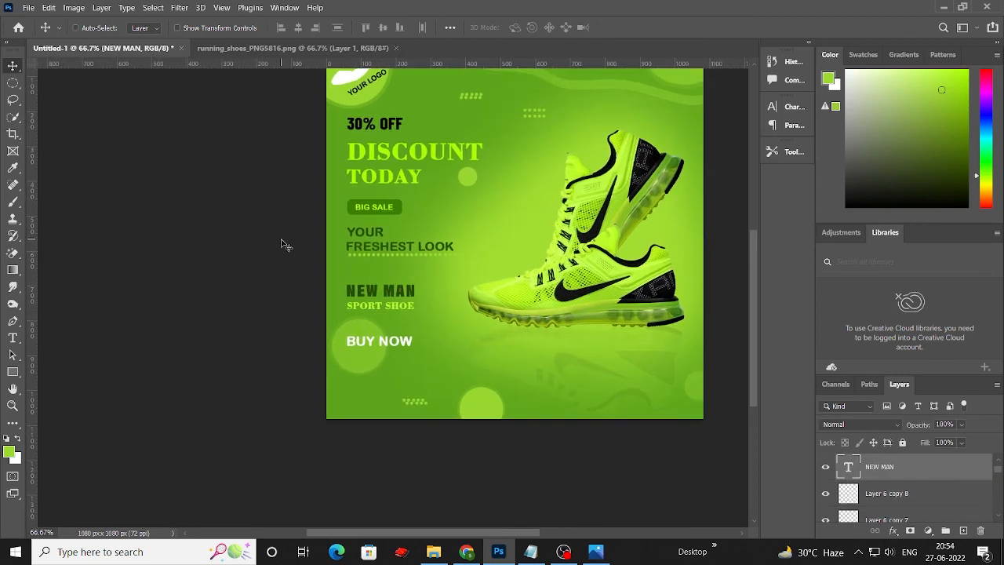
scroll(464, 354, up, 1)
drag(495, 279, 303, 372)
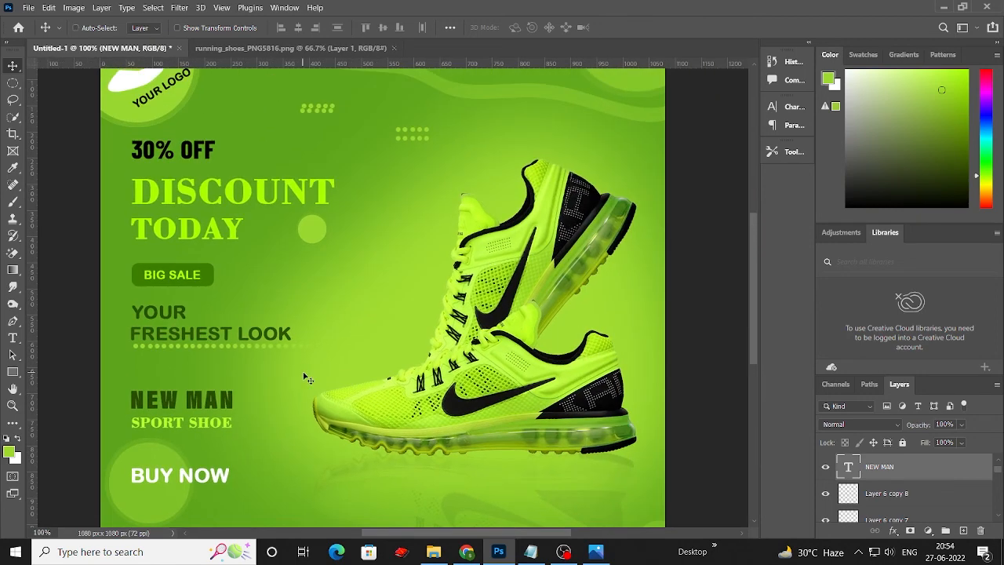
Step: View the whole advertisement and compare its layout with the reference image shos3.jpg
key(ctrl+minus)
key(ctrl+minus)
click(606, 558)
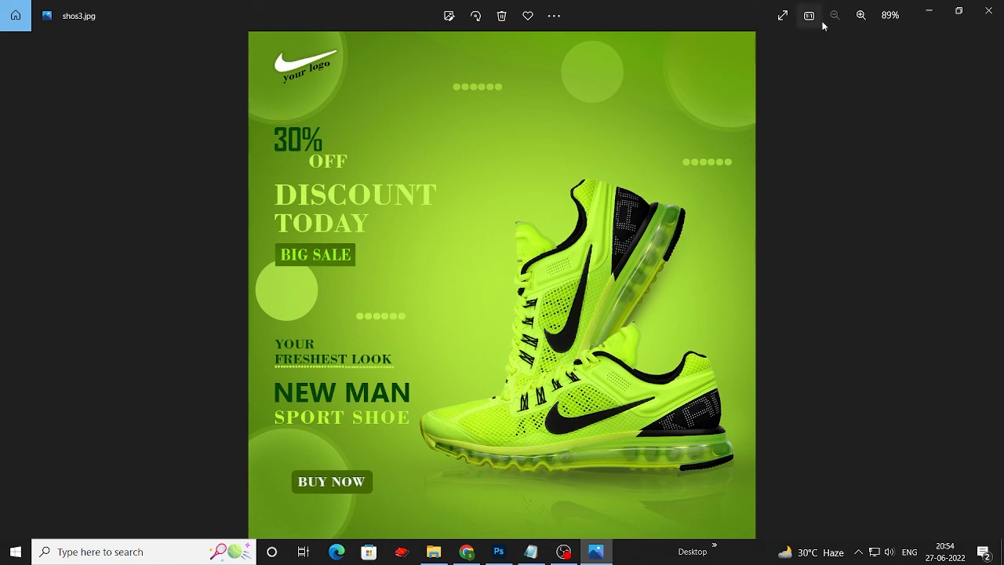
click(929, 10)
Step: Try the Bodoni Bd BT Bold font on the NEW MAN text
double_click(263, 358)
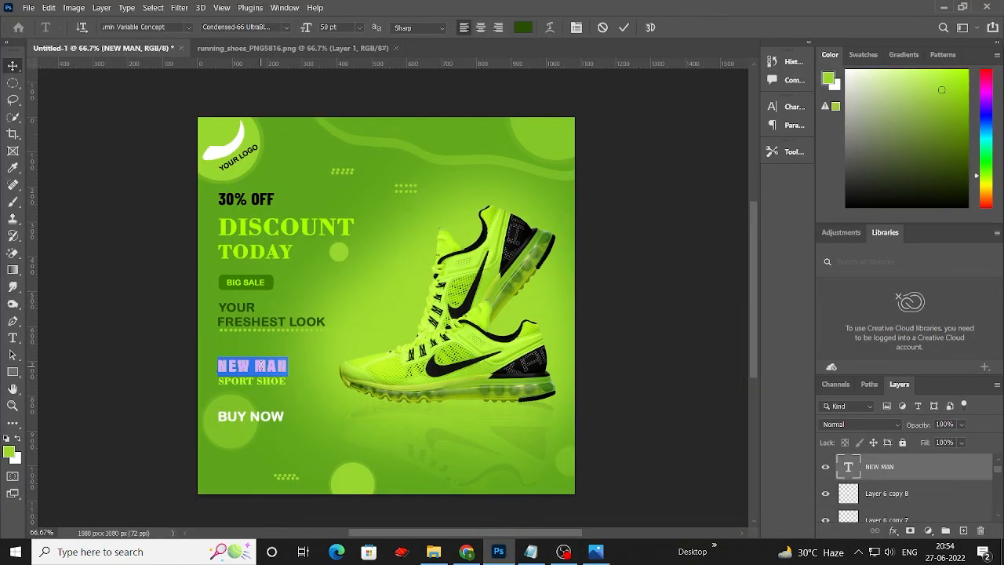
click(187, 30)
click(234, 65)
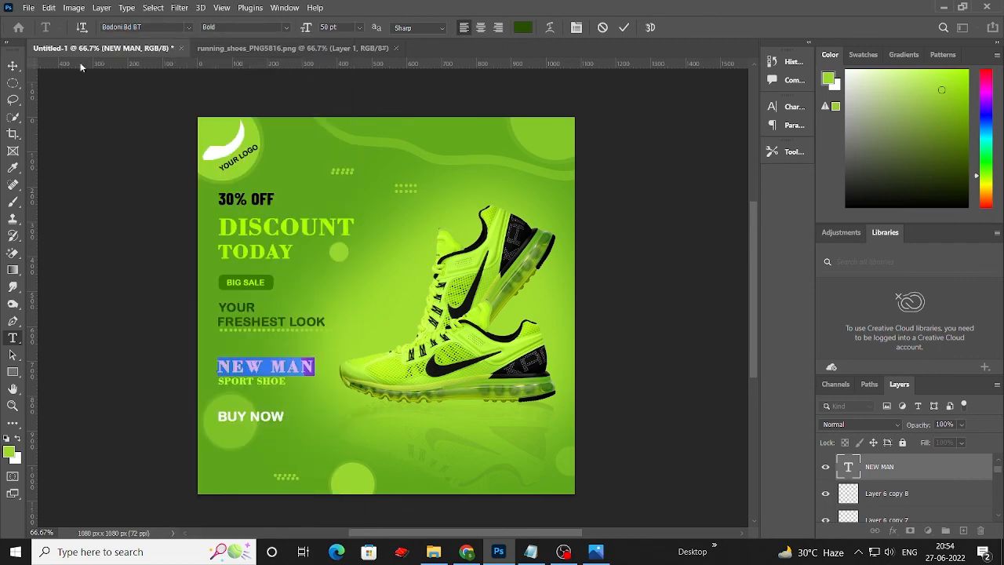
click(19, 62)
Step: Set the NEW MAN text's font to Arial Rounded MT Bold
double_click(254, 367)
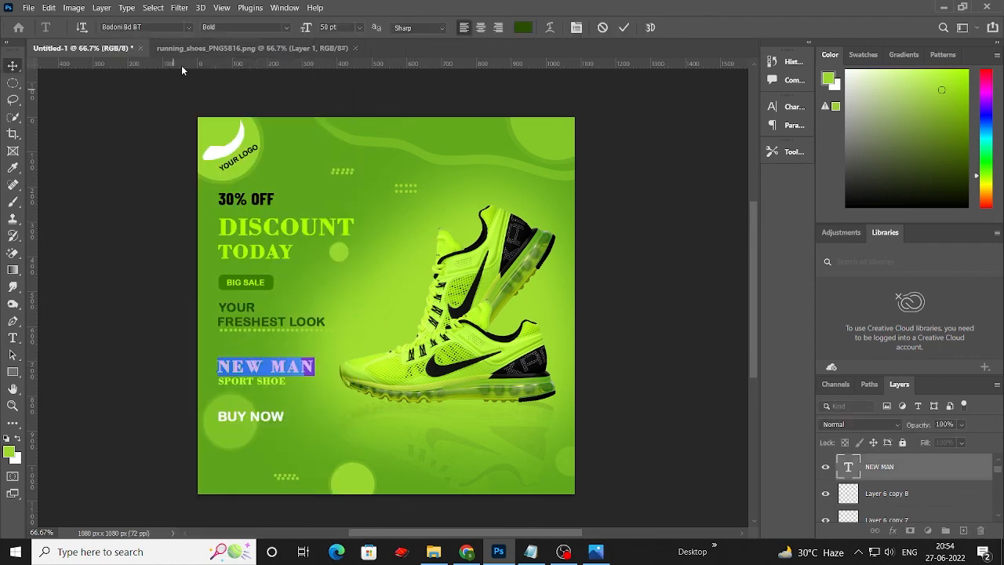
click(186, 30)
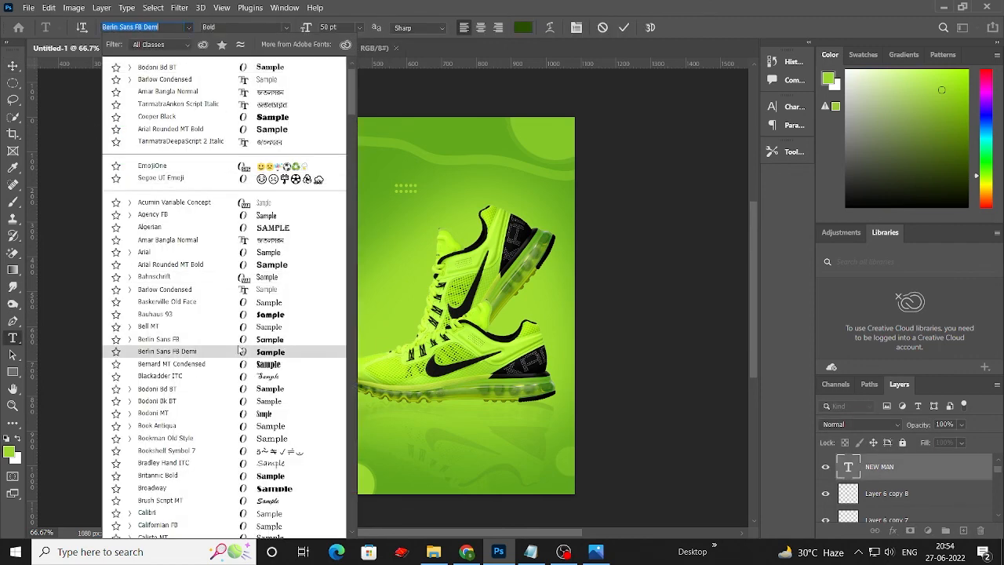
scroll(242, 351, down, 1)
click(274, 232)
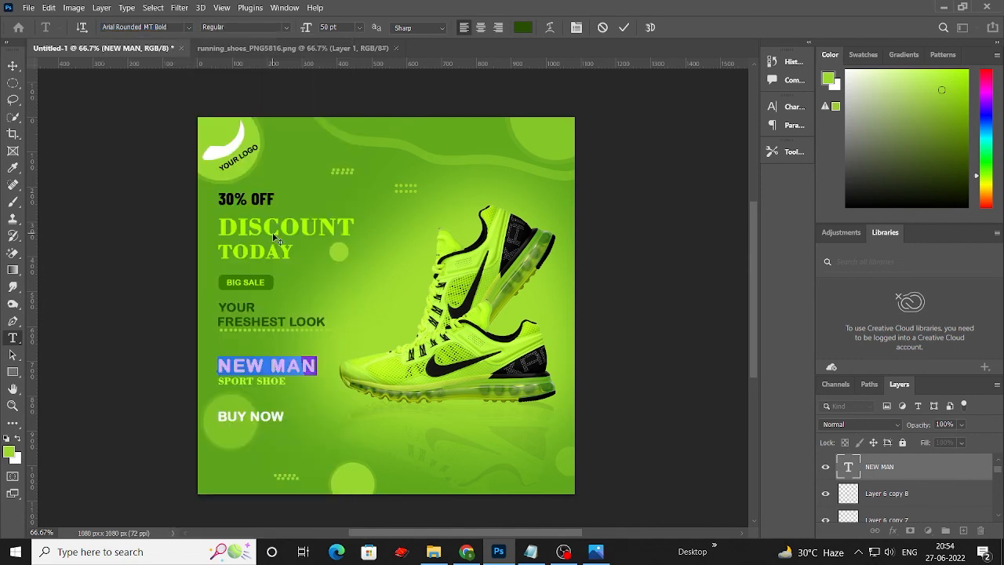
click(13, 65)
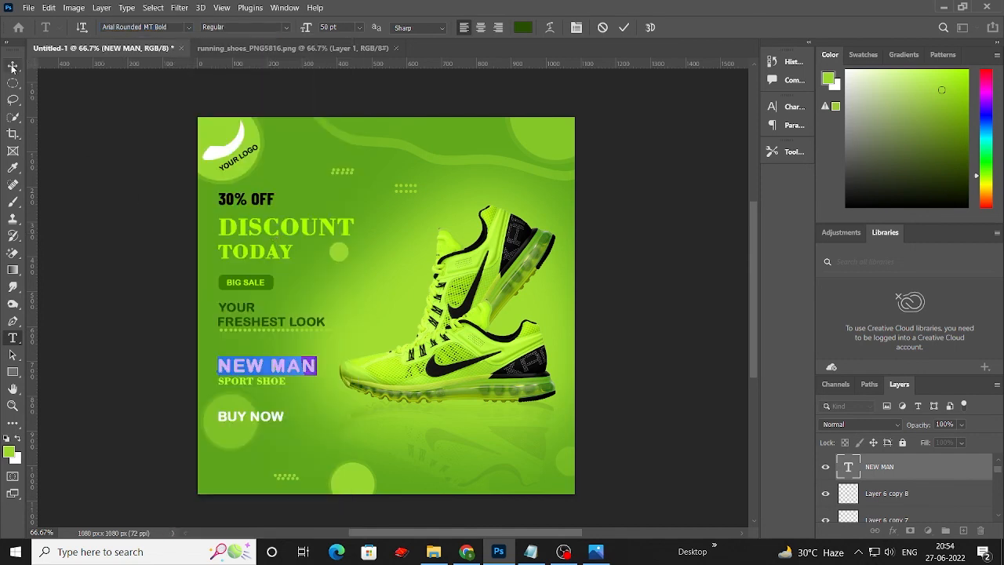
Step: Reduce the tracking between the letters of the NEW MAN text
double_click(280, 365)
click(772, 107)
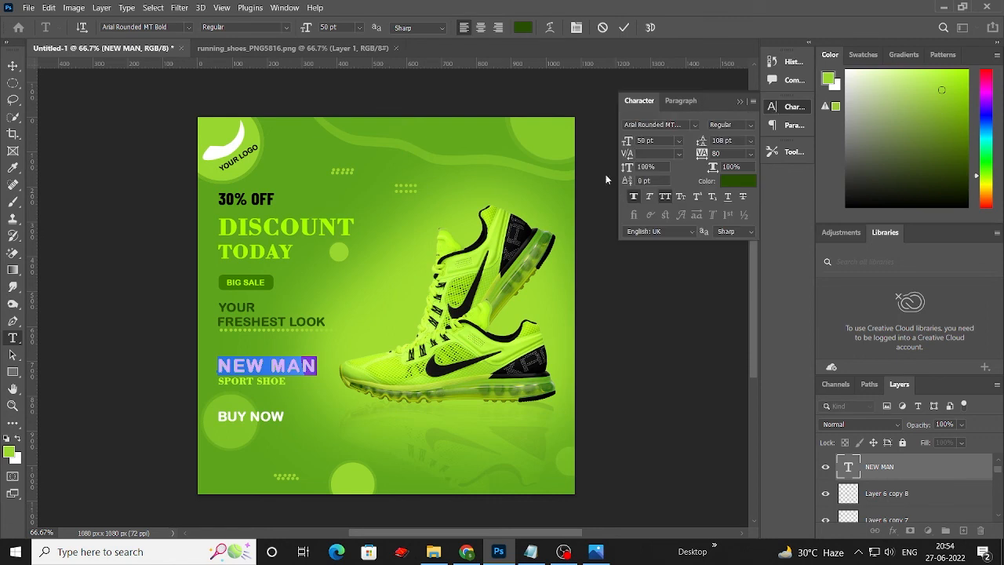
drag(703, 154, 698, 156)
click(12, 66)
Step: Set the SPORT SHOE text size to 39 pt and nudge it down slightly below NEW MAN
double_click(251, 381)
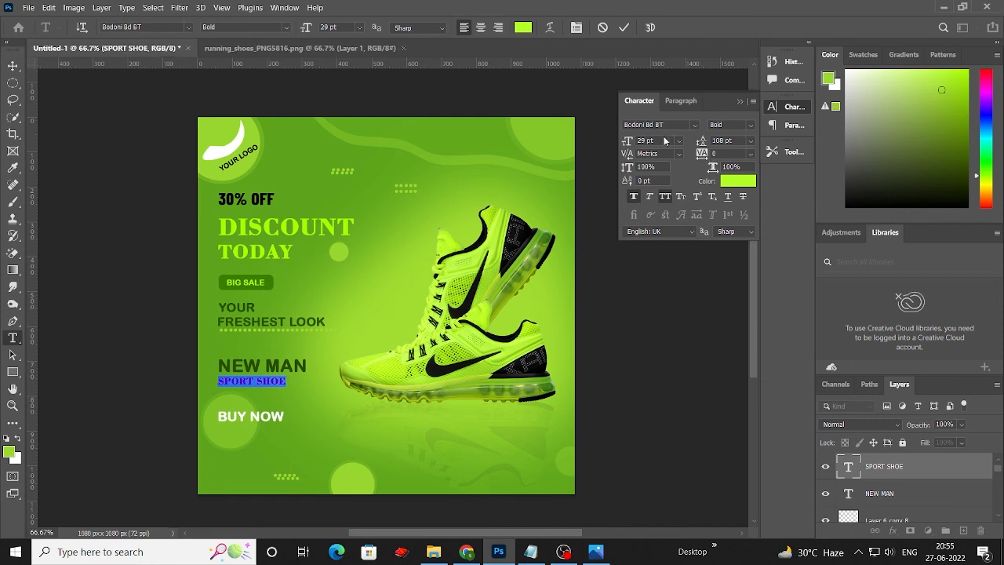
key(Up)
key(Up)
key(Up)
key(Up)
key(Up)
key(Up)
key(Up)
key(Up)
key(Up)
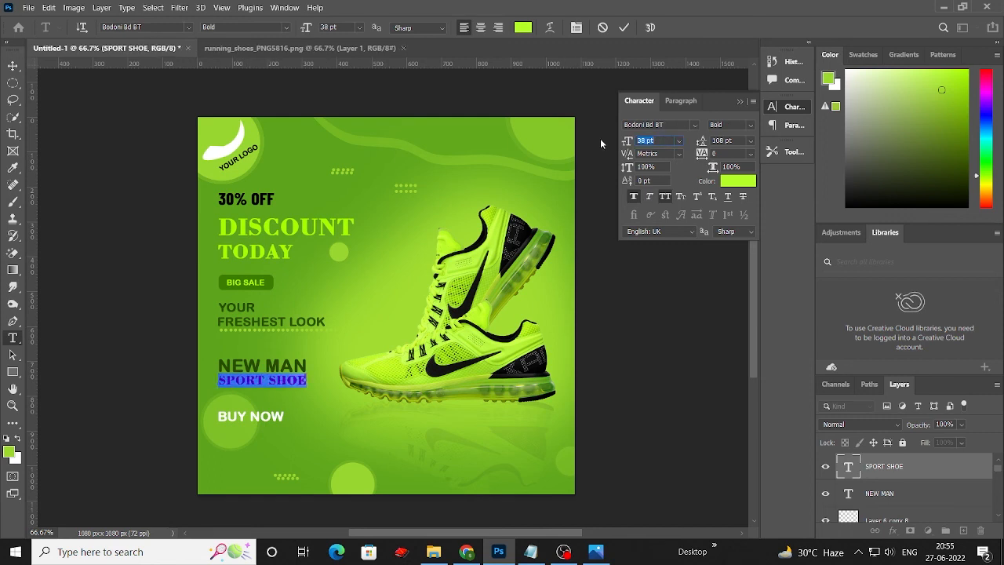
key(Up)
click(12, 65)
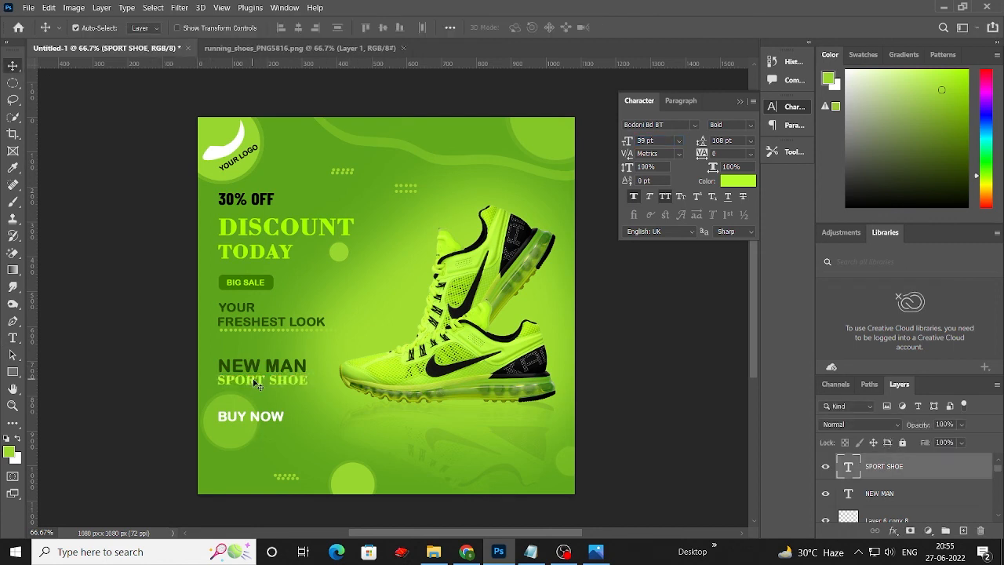
drag(257, 382, 257, 383)
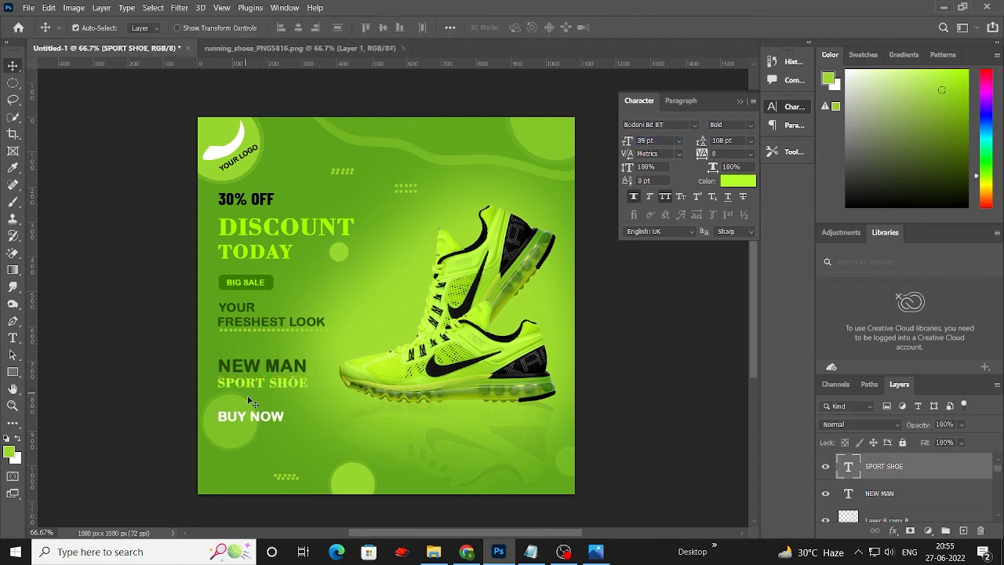